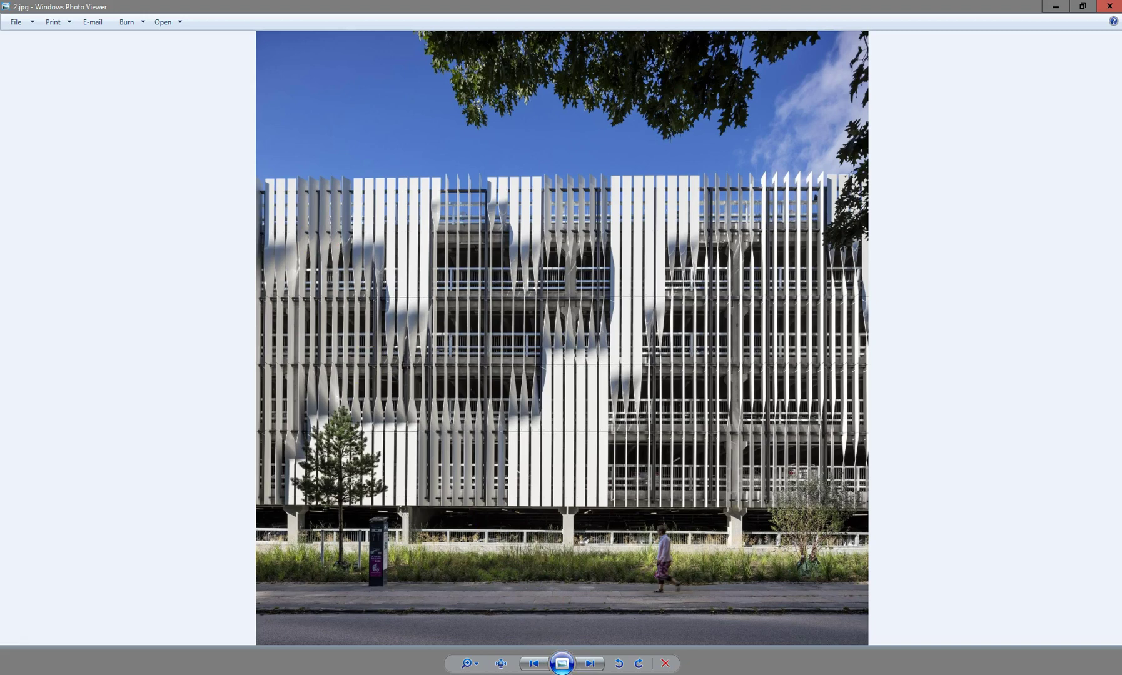
- Leave the 2.jpg facade photo and return to Project1's empty Level 1 floor plan in Revit
mouse_move(588, 674)
left_click(588, 625)
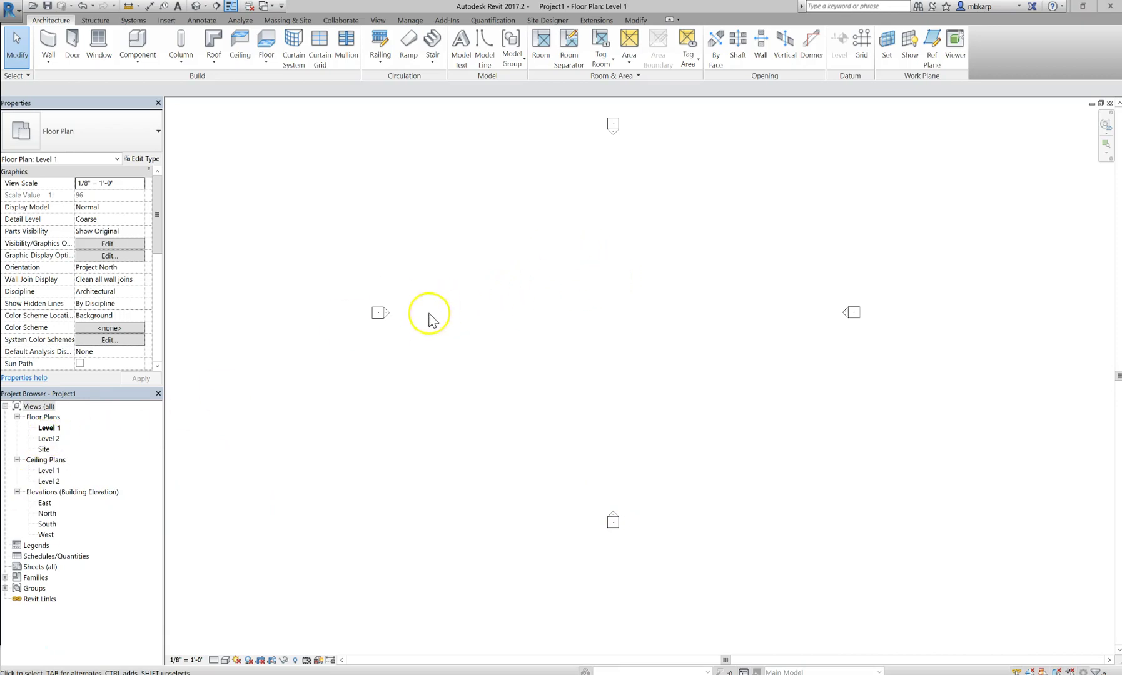
- Draw a horizontal reference plane across the Level 1 plan and name it 'reference plane'
left_click(932, 43)
left_click(431, 318)
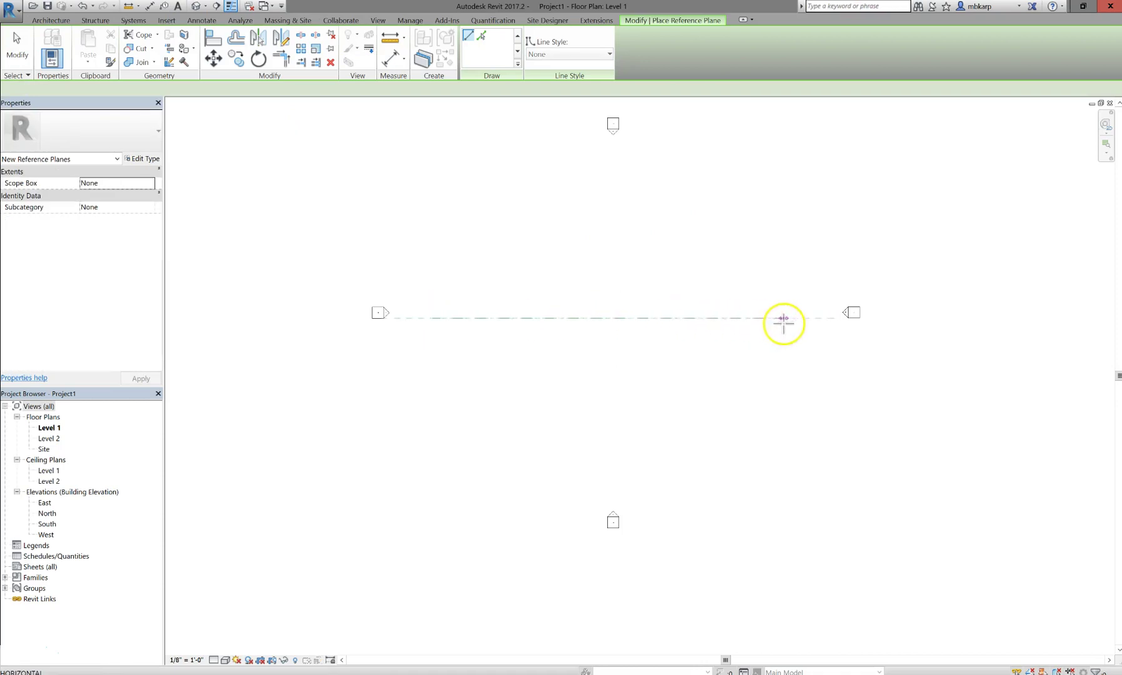
left_click(806, 319)
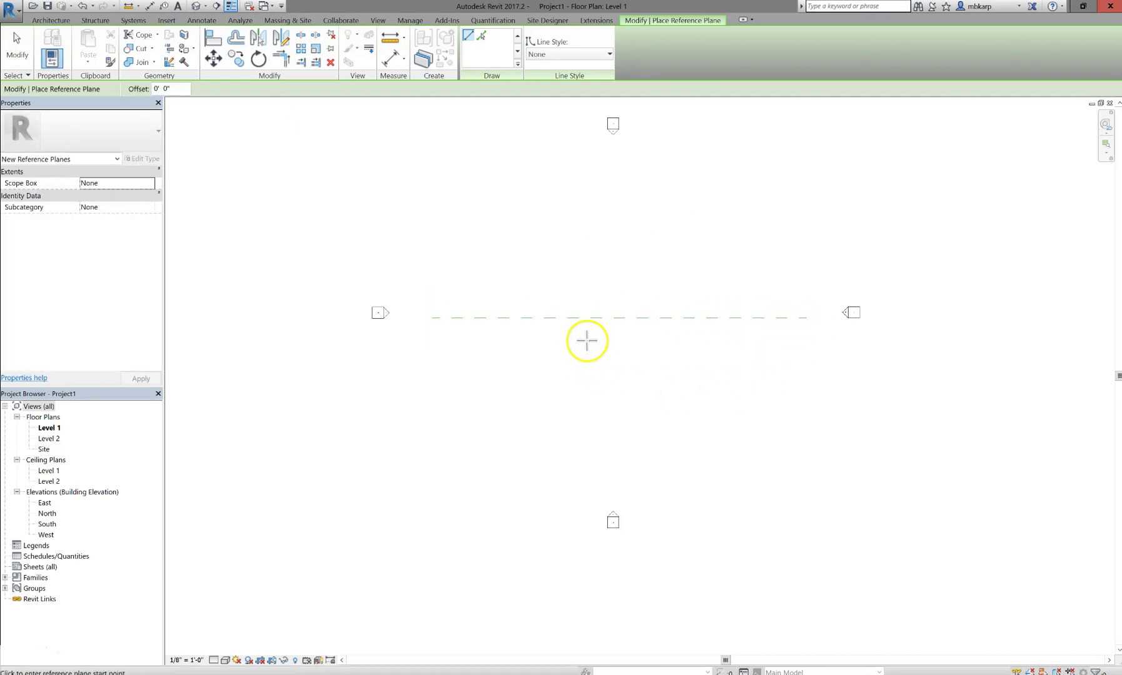
key("Escape")
key("Escape")
left_click(581, 320)
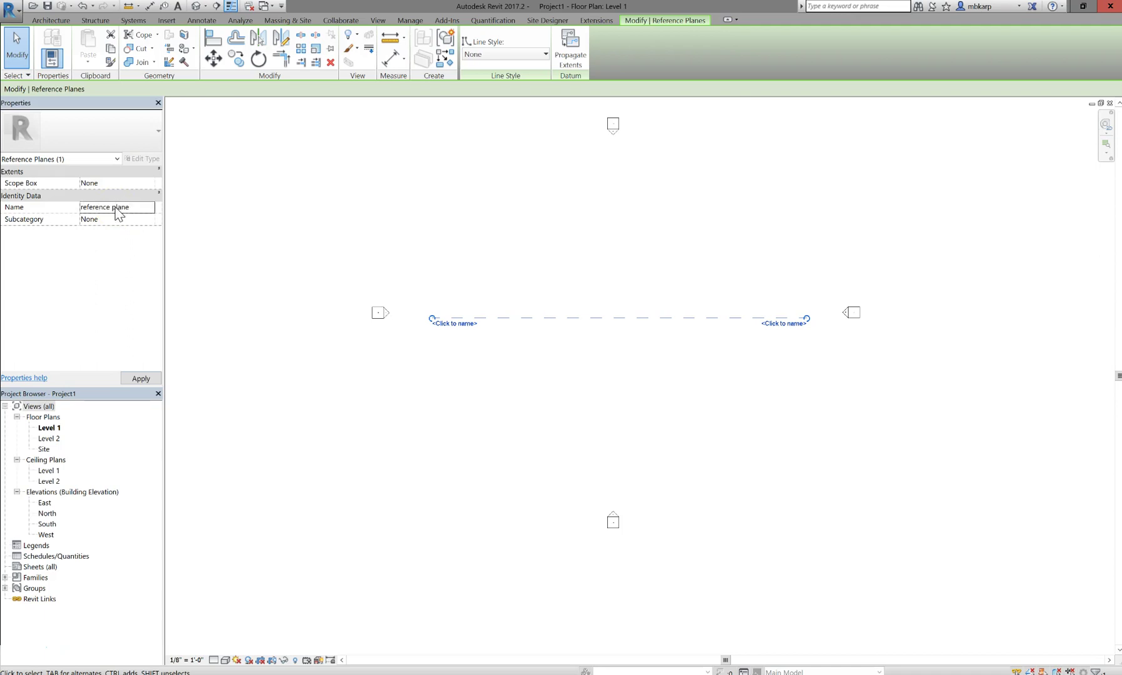
left_click(375, 361)
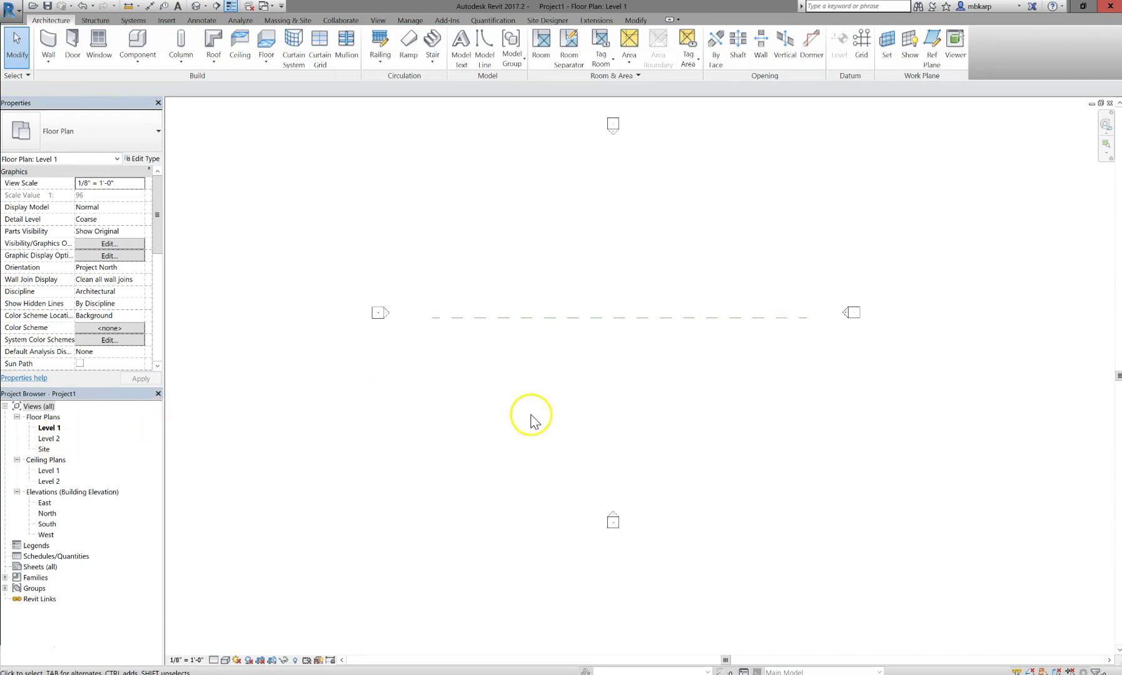
- Open the North elevation and start an in-place mass named Mass 1
double_click(47, 514)
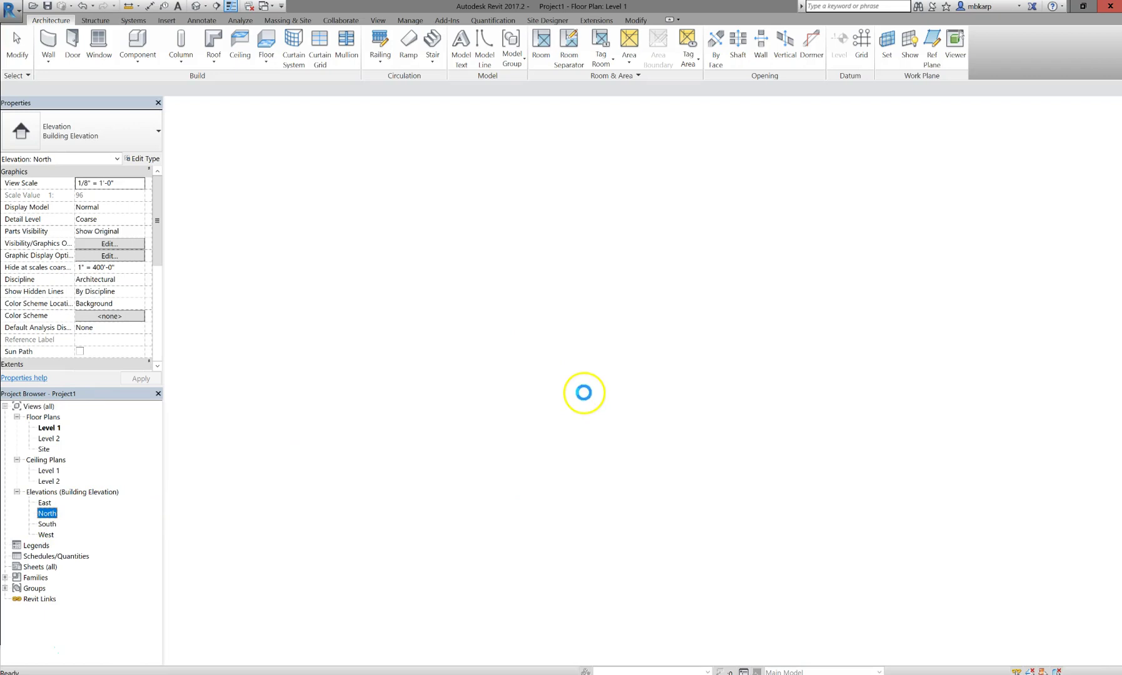
scroll(583, 393, "down", 5)
middle_click_drag(583, 393, 607, 463)
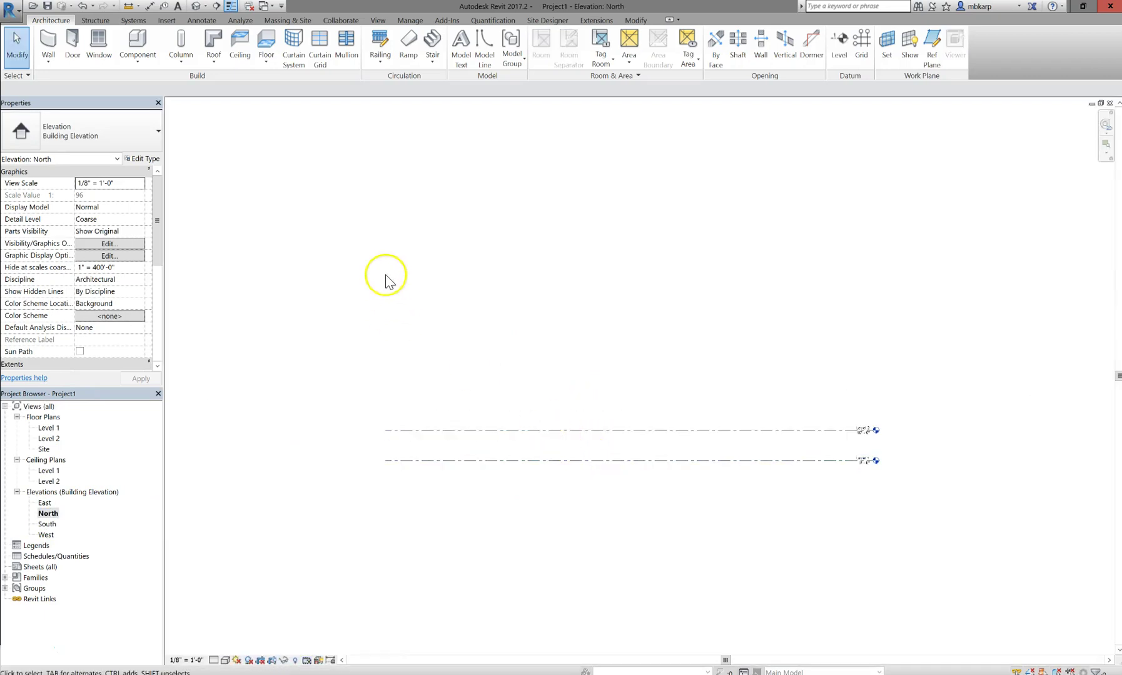
left_click(287, 20)
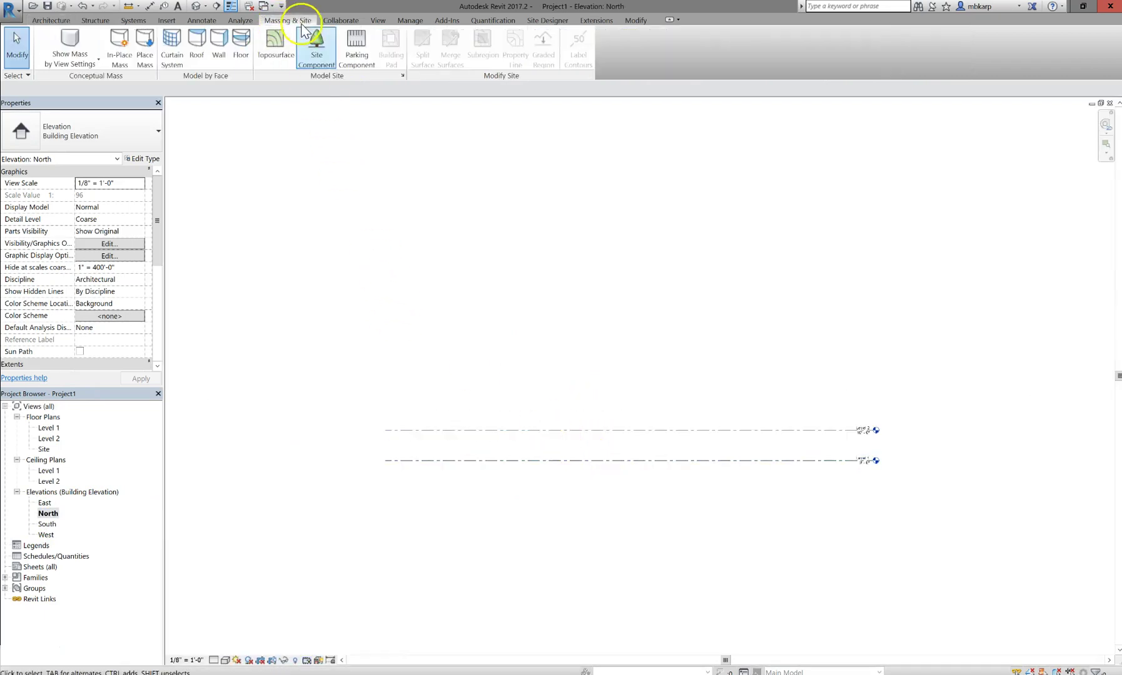
left_click(119, 45)
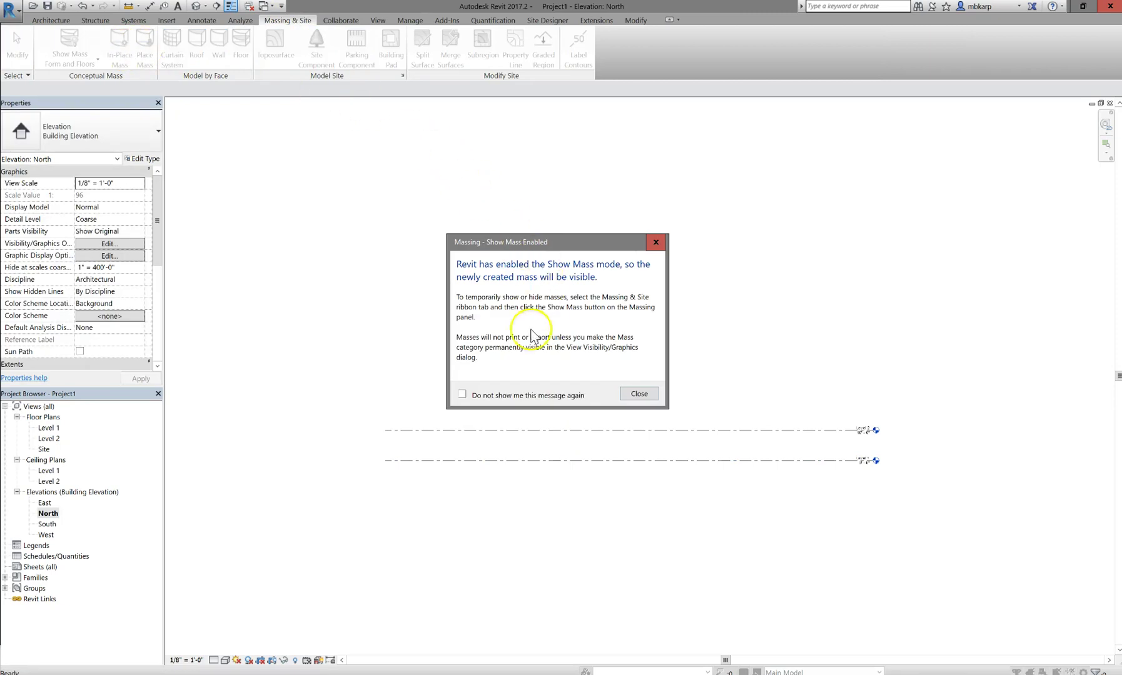
left_click(642, 394)
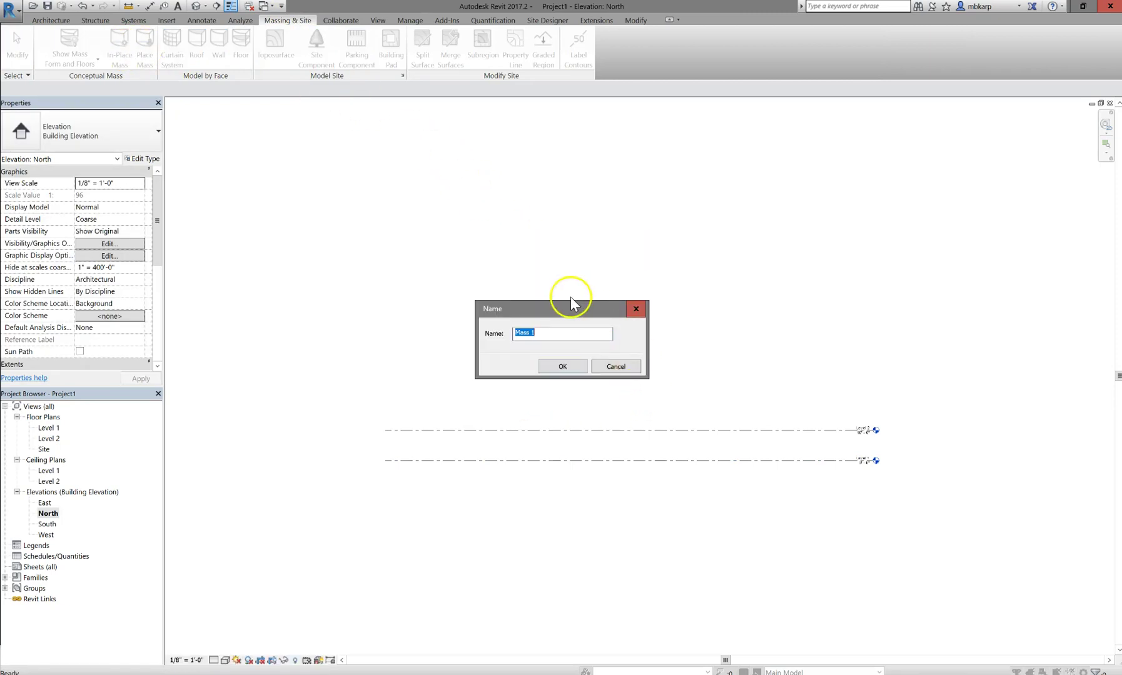
left_click(560, 368)
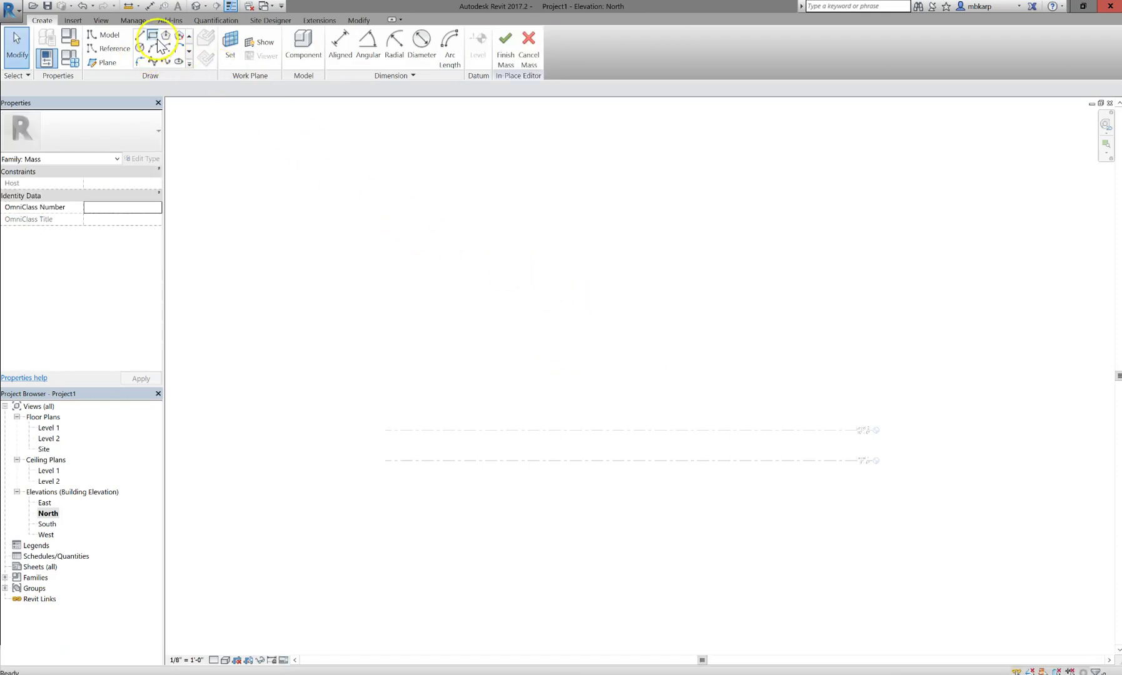
- Set the mass work plane to Reference Plane : reference plane
left_click(231, 47)
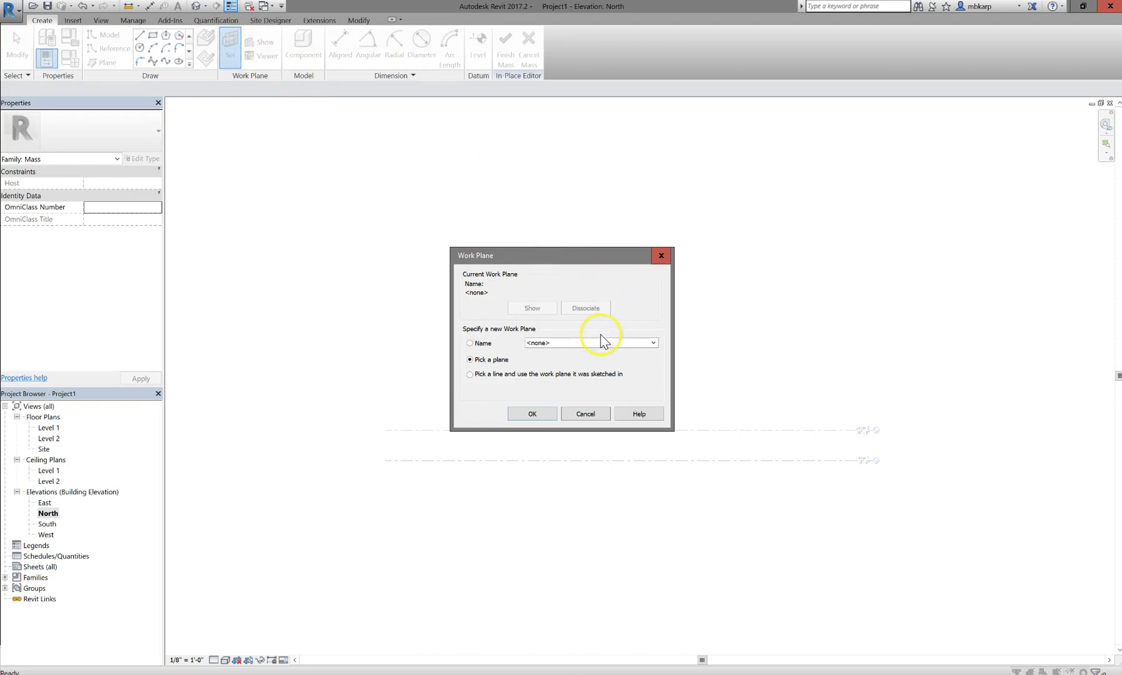
left_click(602, 340)
left_click(579, 378)
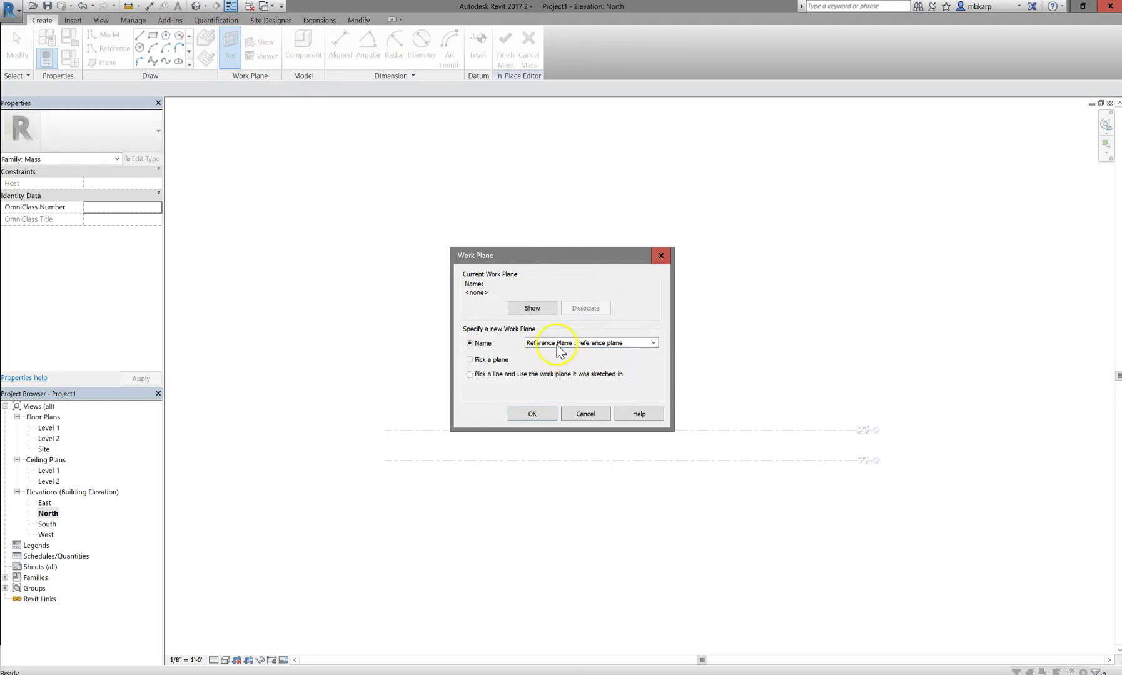
left_click(544, 413)
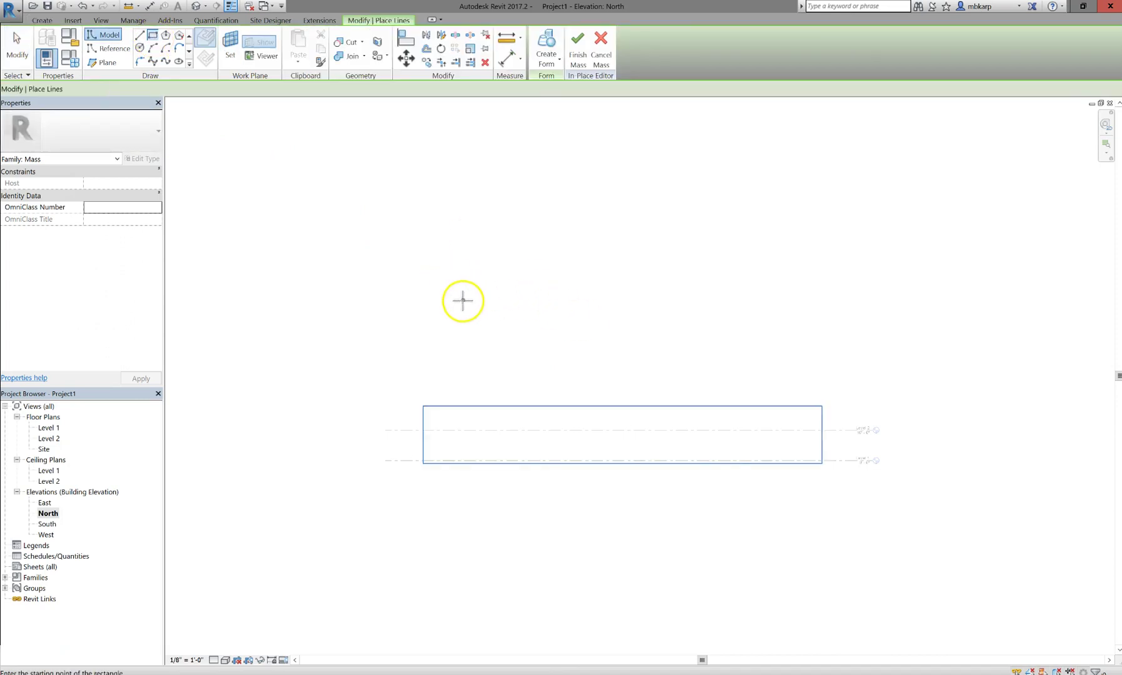
- Sketch a model rectangle from above Level 2 down to Level 1 and check its top line
left_click(460, 296)
left_click(736, 460)
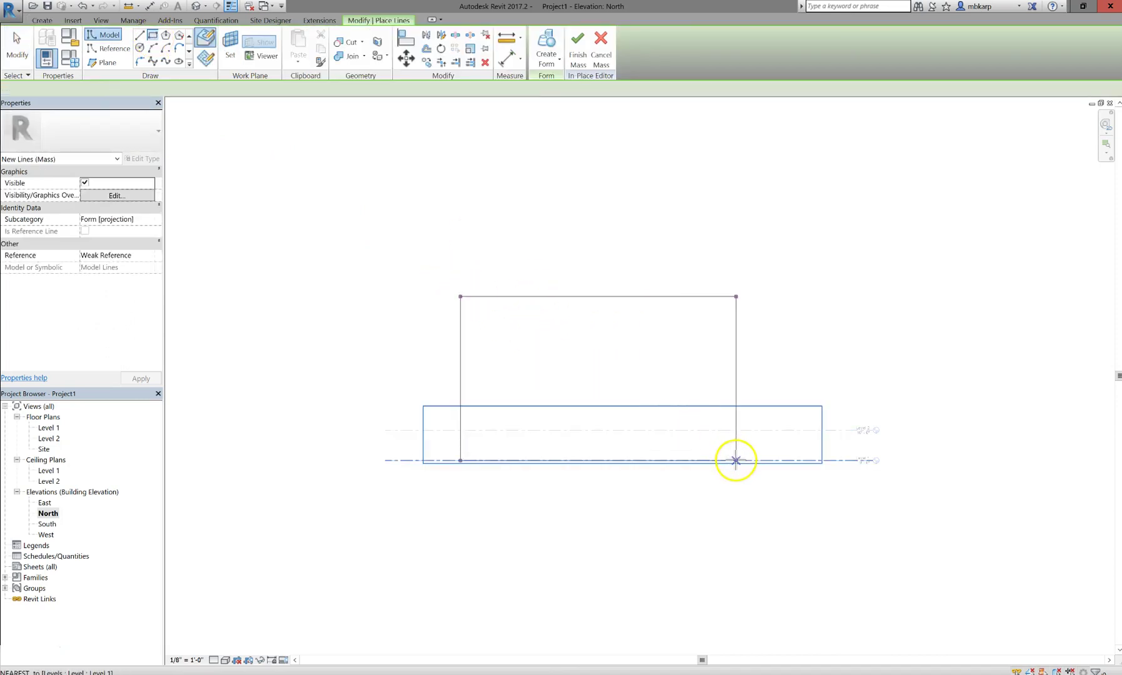
scroll(697, 422, "up", 1)
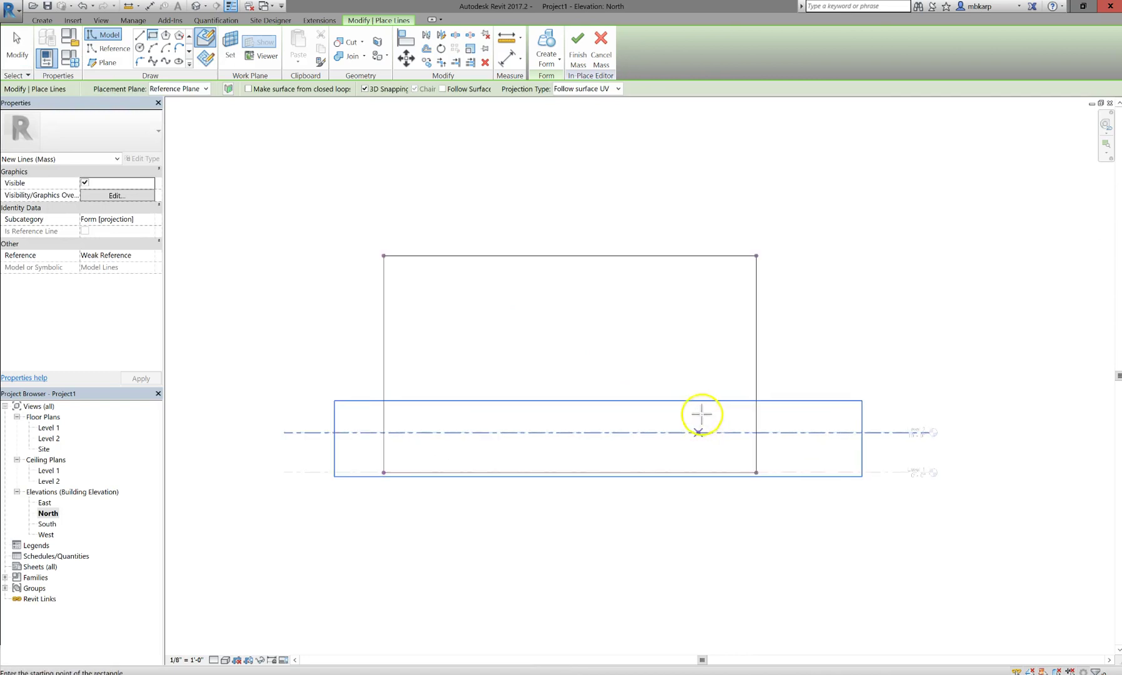
key("Escape")
key("Escape")
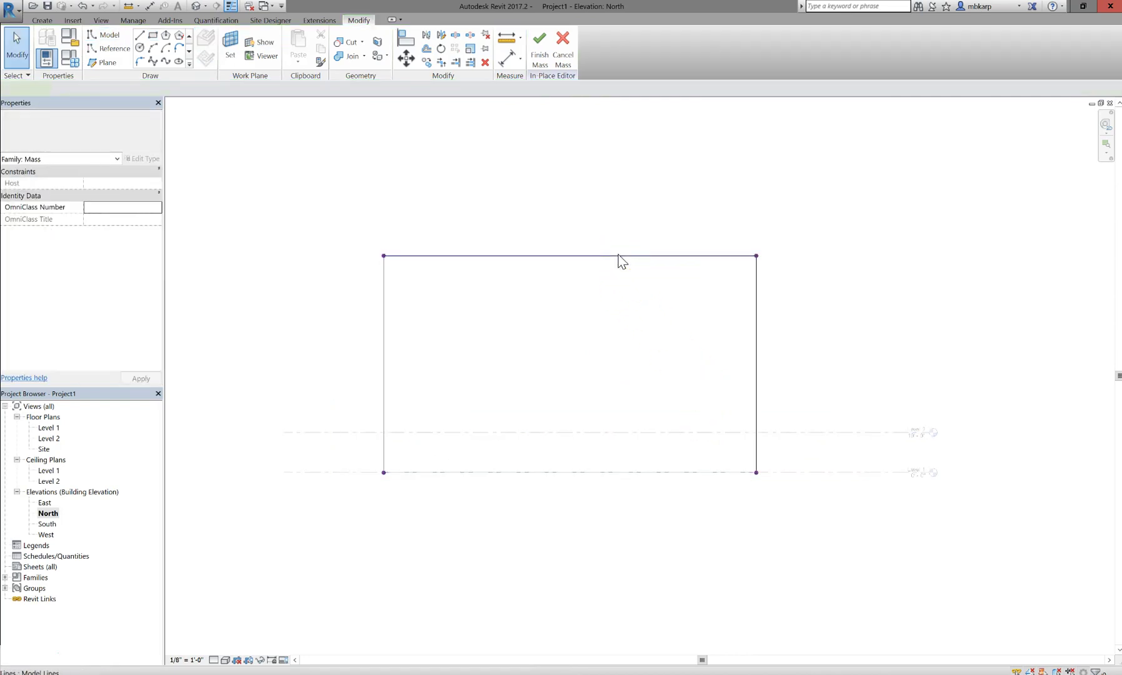
left_click(620, 256)
scroll(622, 259, "up", 2)
scroll(623, 262, "down", 2)
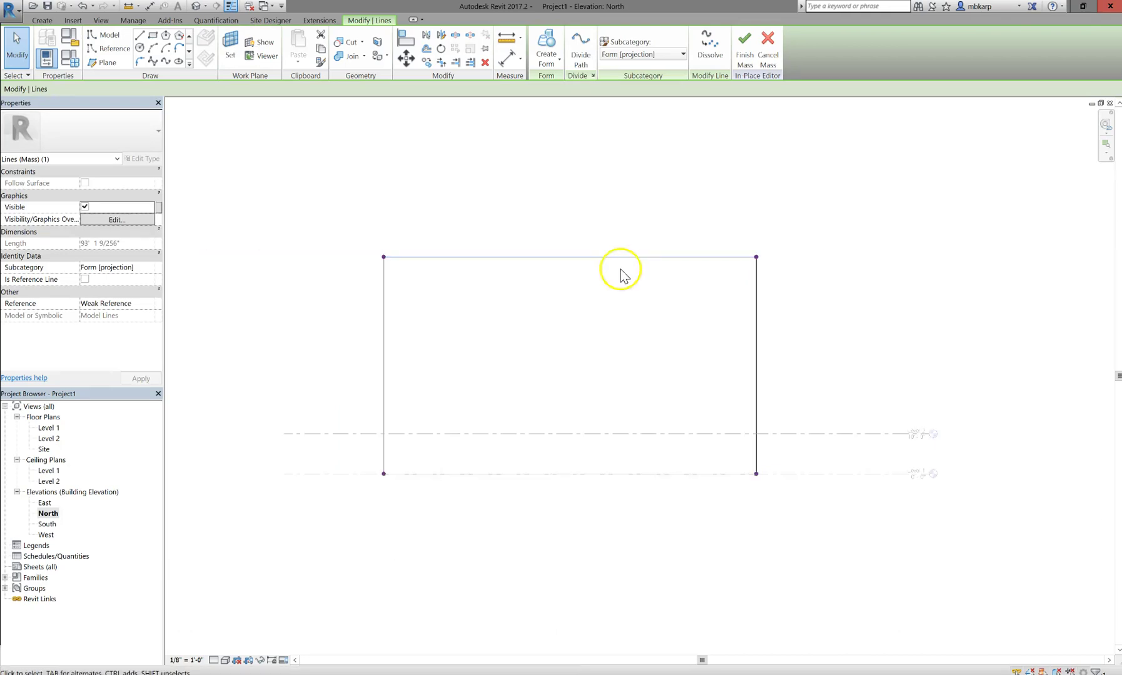
key("Escape")
key("Tab")
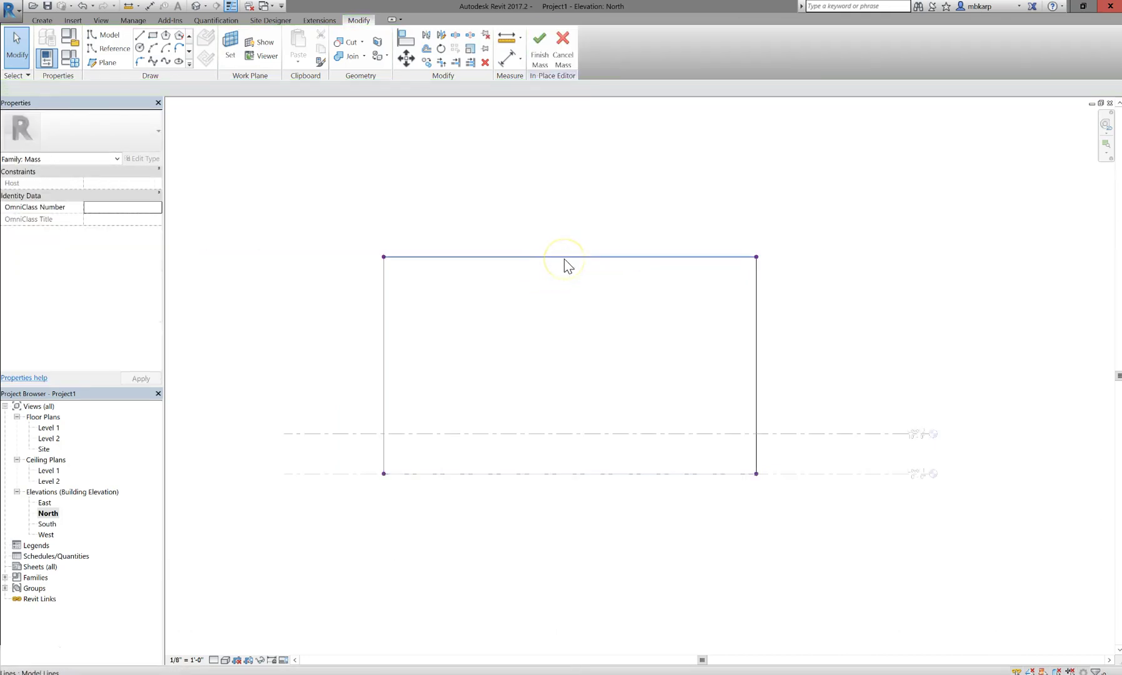
left_click(566, 259)
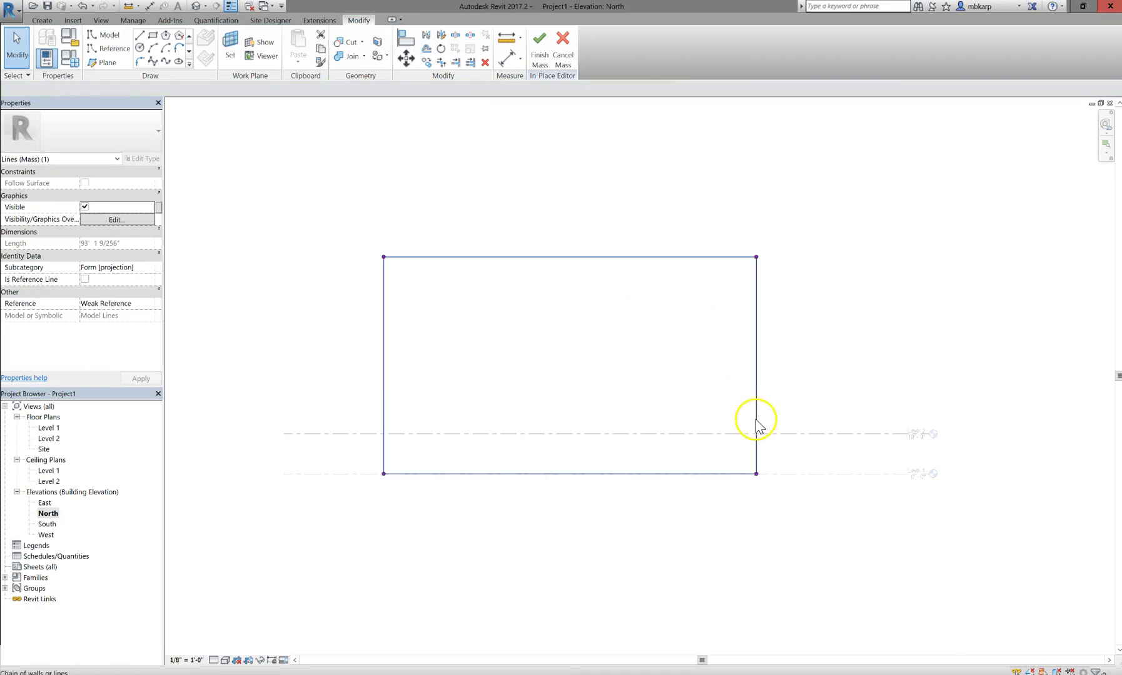
key("Escape")
- Add an aligned dimension measuring the rectangle's height to its top line
key("i")
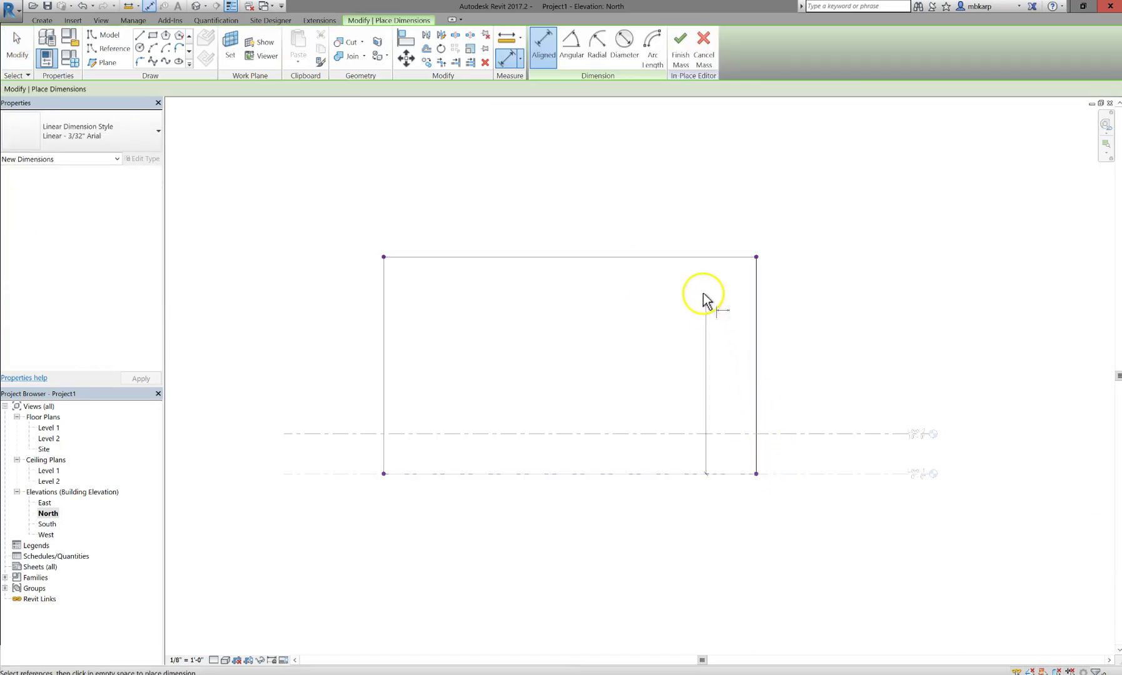
left_click(697, 263)
scroll(664, 332, "up", 4)
left_click(664, 334)
scroll(663, 337, "down", 5)
key("Escape")
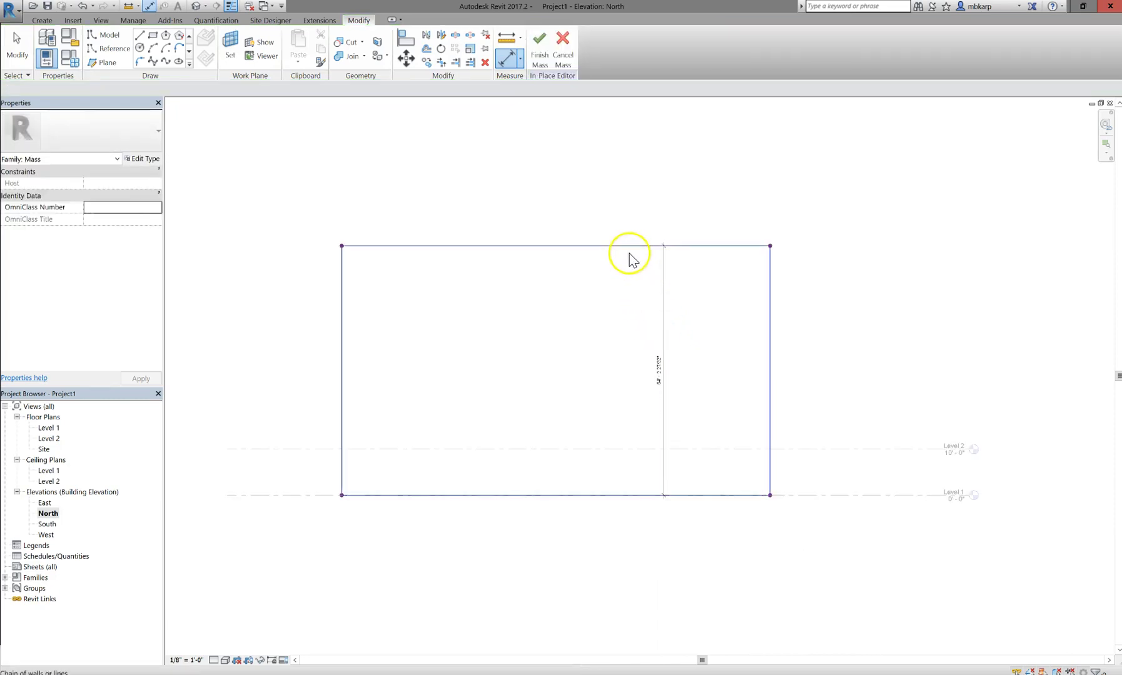
left_click(658, 350)
key("Escape")
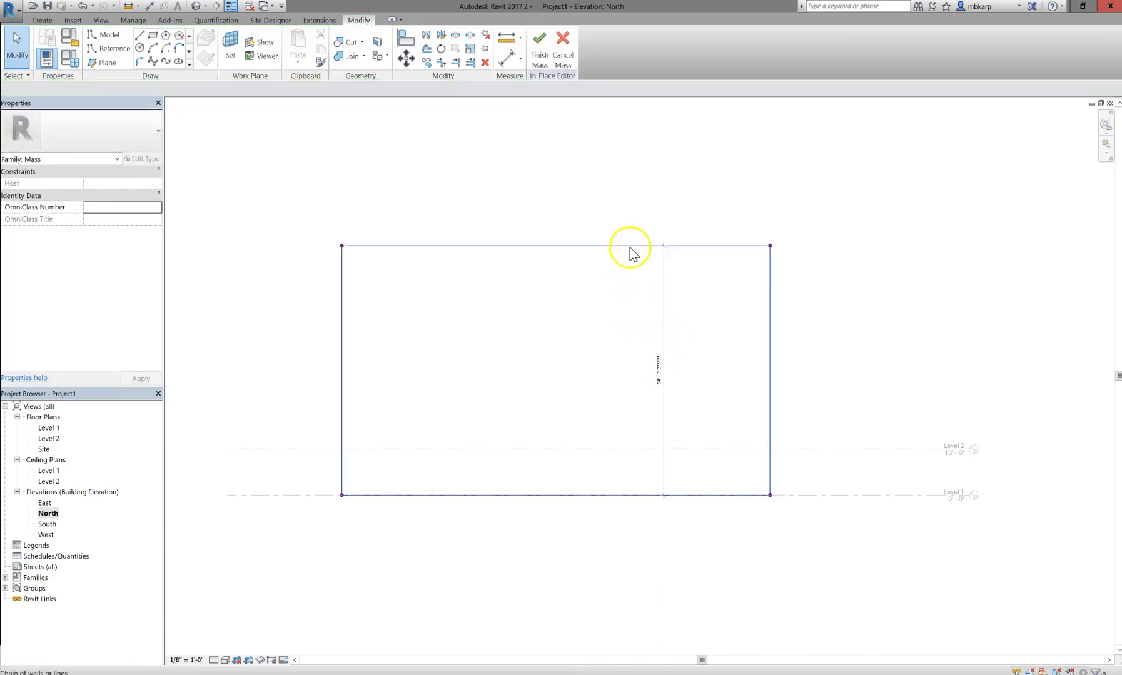
- Set the rectangle's height dimension to 50'
left_click(631, 248)
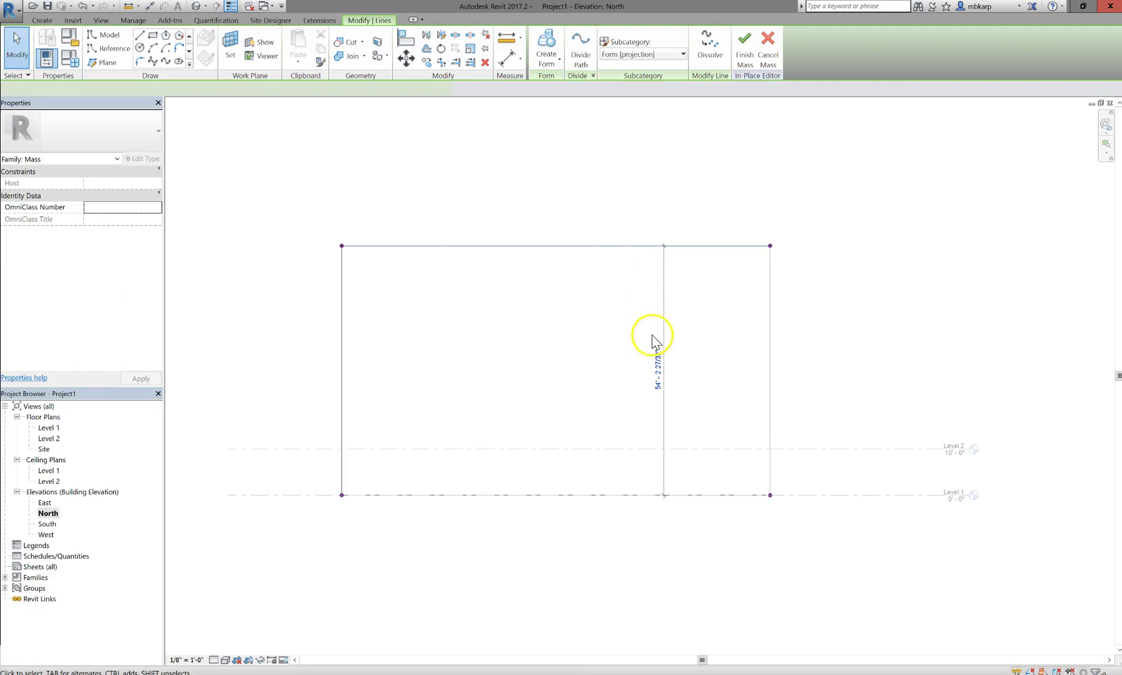
left_click(657, 369)
key("Return")
left_click(665, 413)
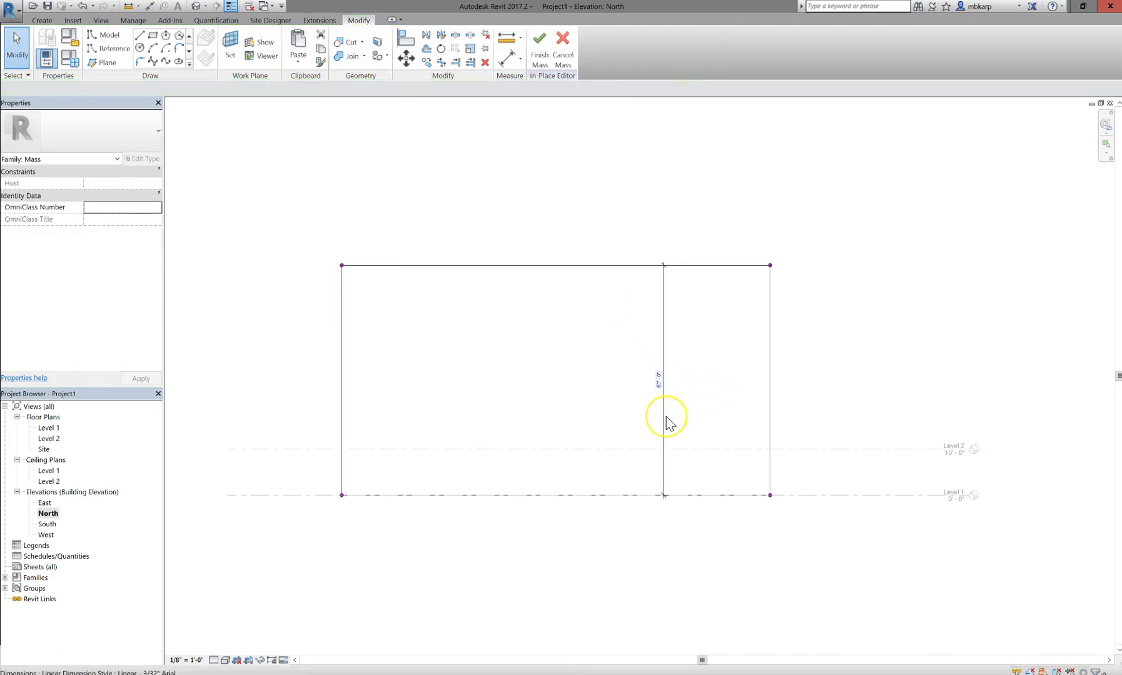
- Turn the rectangle outline into a solid form
left_click(669, 266)
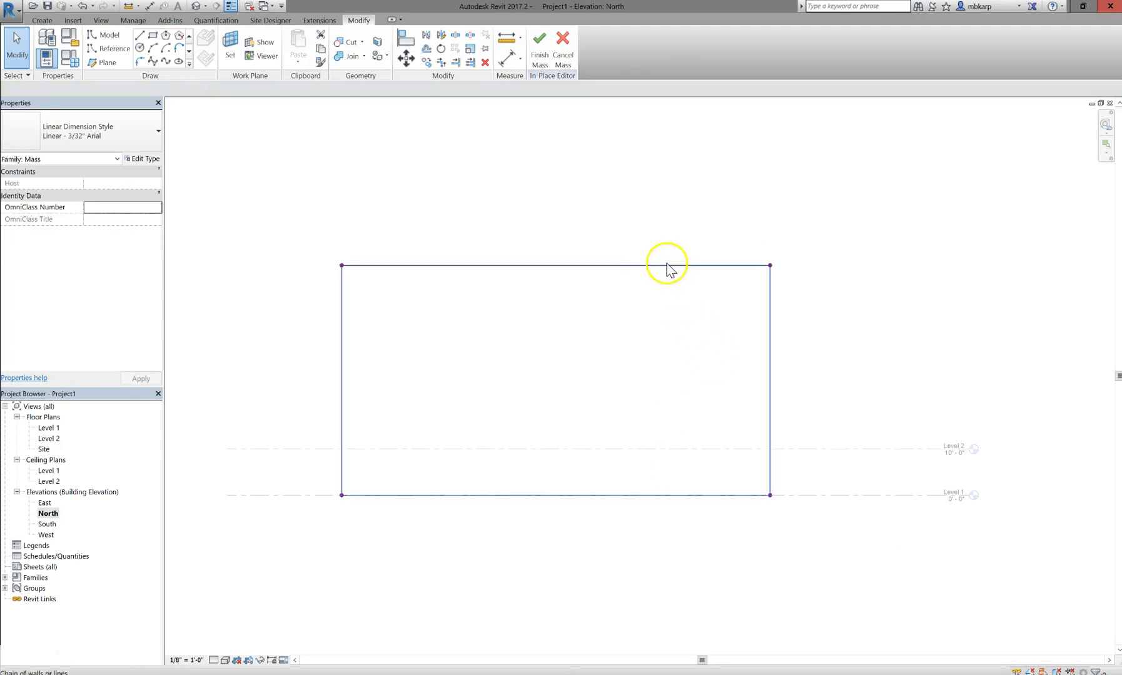
left_click(547, 60)
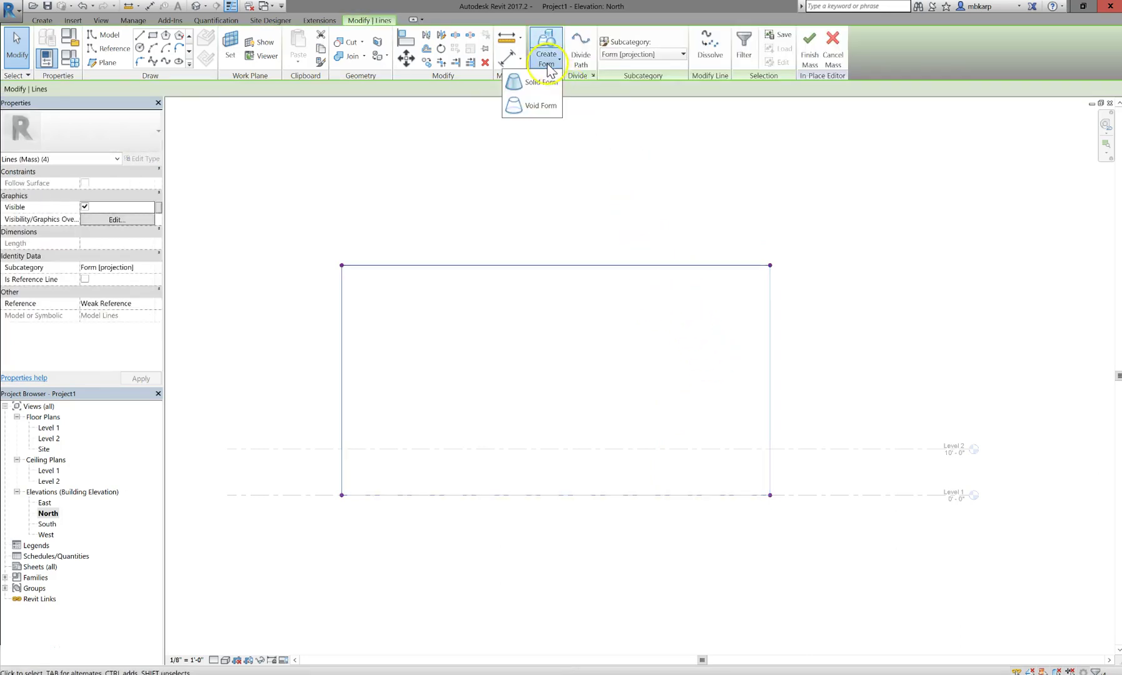
left_click(542, 82)
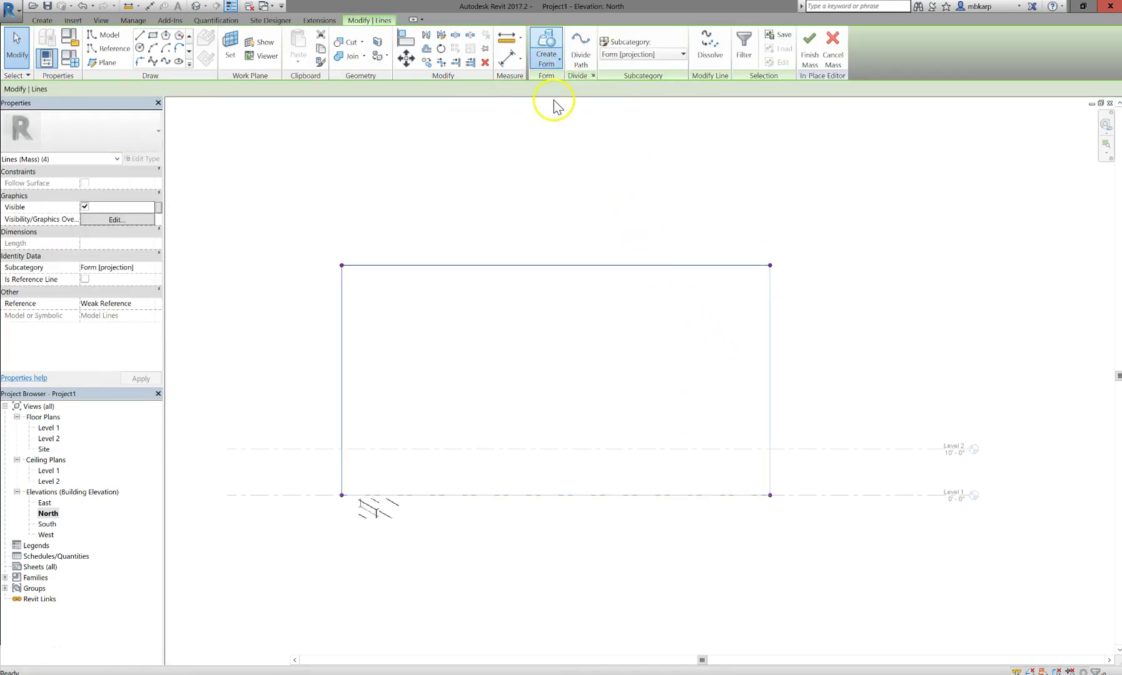
- Switch to the default 3D view and orbit around the new planar form
left_click(378, 512)
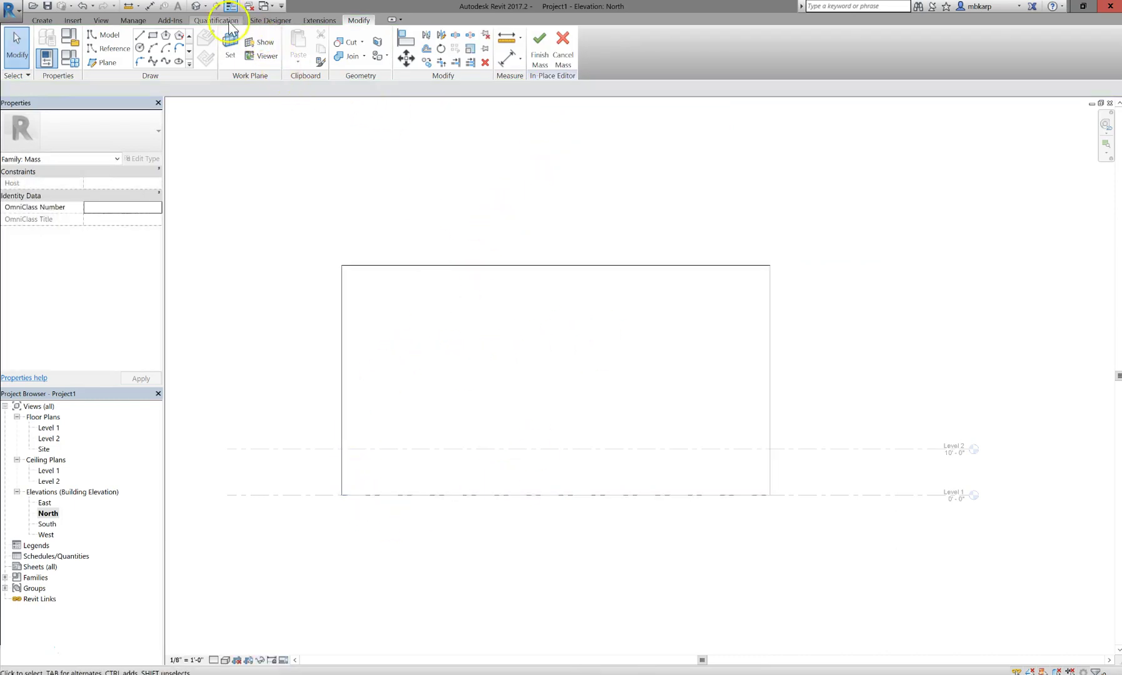
left_click(196, 6)
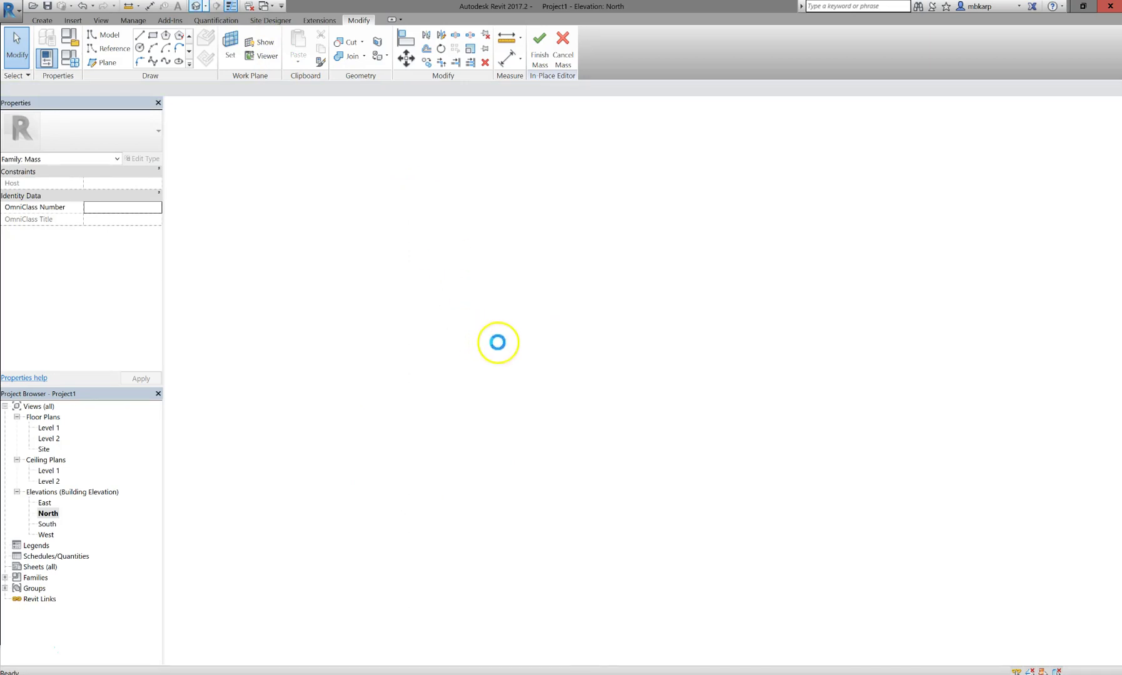
scroll(512, 347, "down", 4)
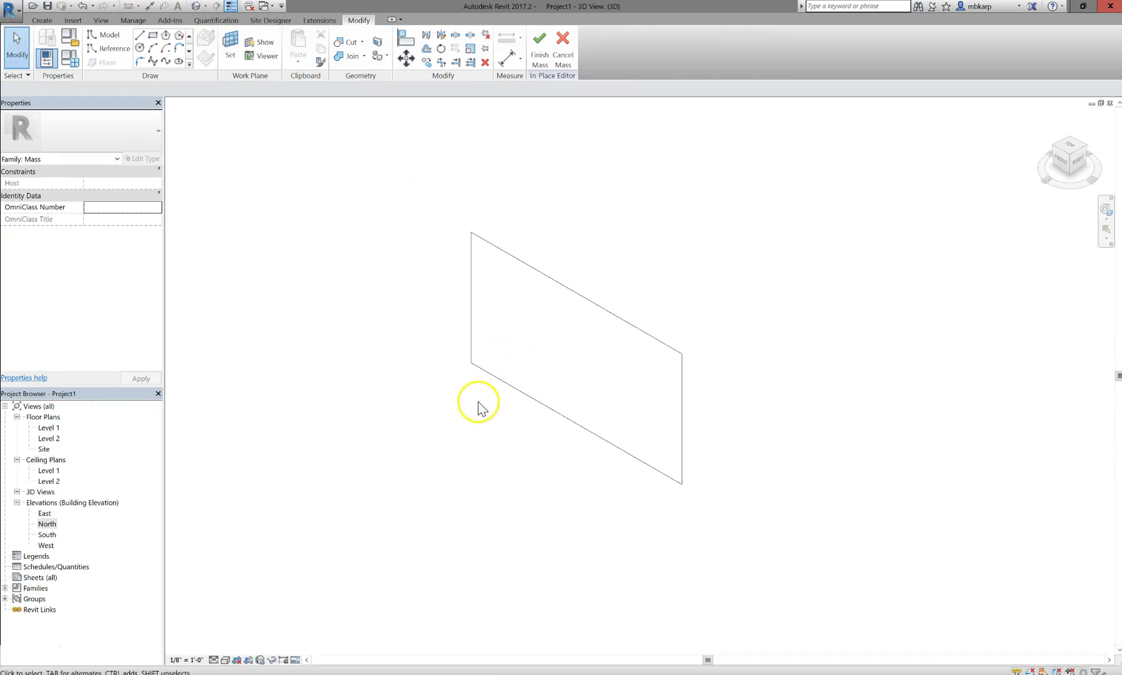
middle_click_drag(482, 425, 737, 447, "shift")
scroll(451, 370, "up", 4)
scroll(413, 333, "up", 3)
scroll(406, 326, "down", 6)
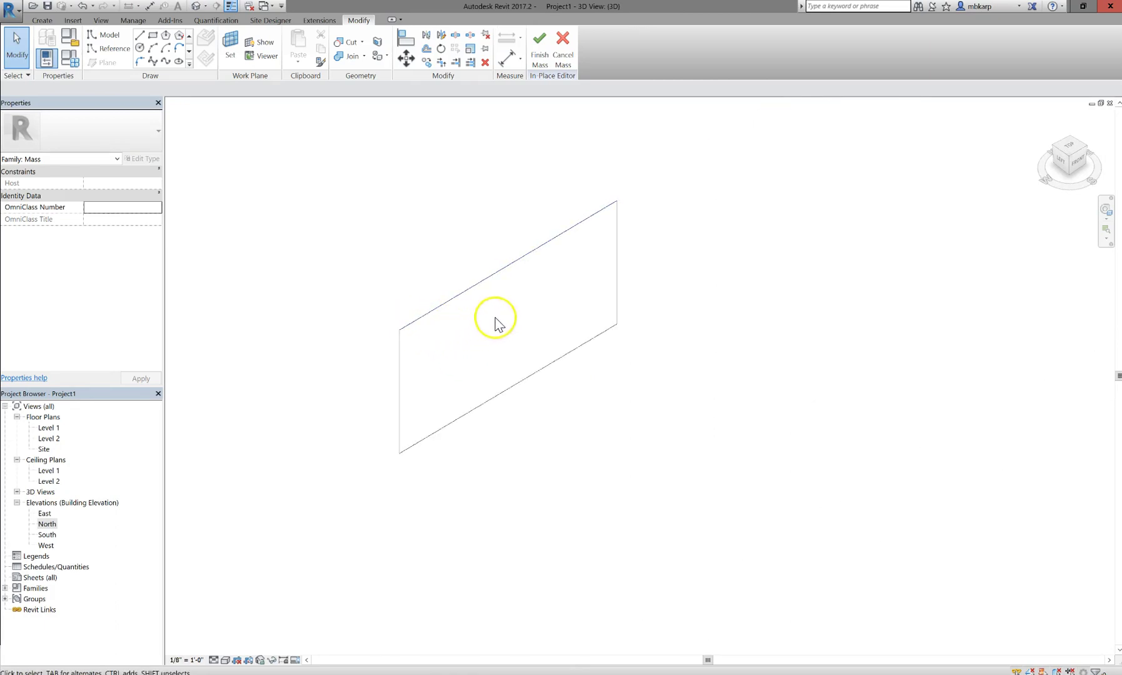
- Apply Divide Surface to the planar form, producing a 12 by 12 UV grid
left_click(482, 406)
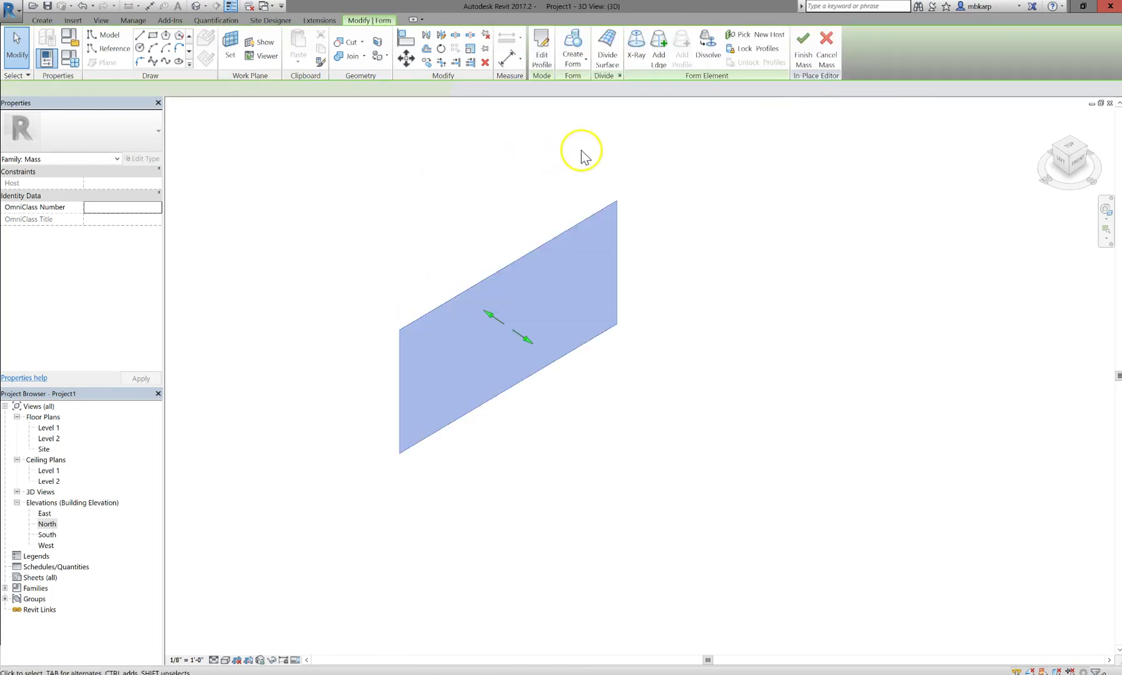
left_click(607, 47)
middle_click_drag(561, 401, 485, 344, "shift")
scroll(485, 344, "up", 3)
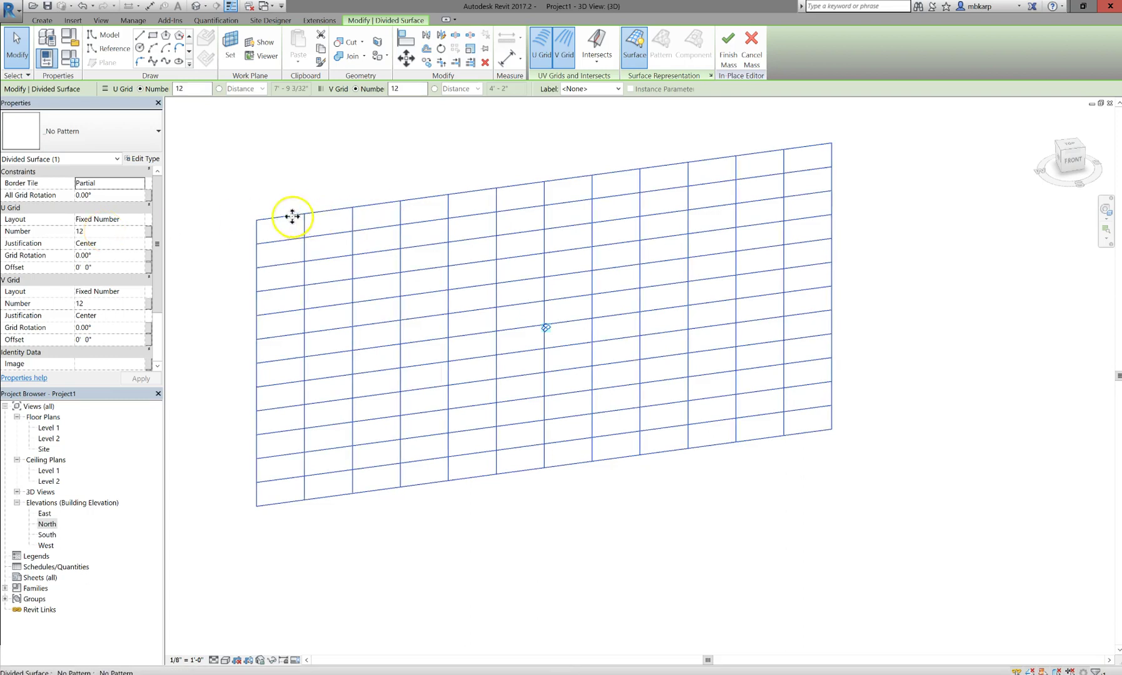
- Set the divided surface grid to 20 U by 10 V divisions and apply
left_click(106, 231)
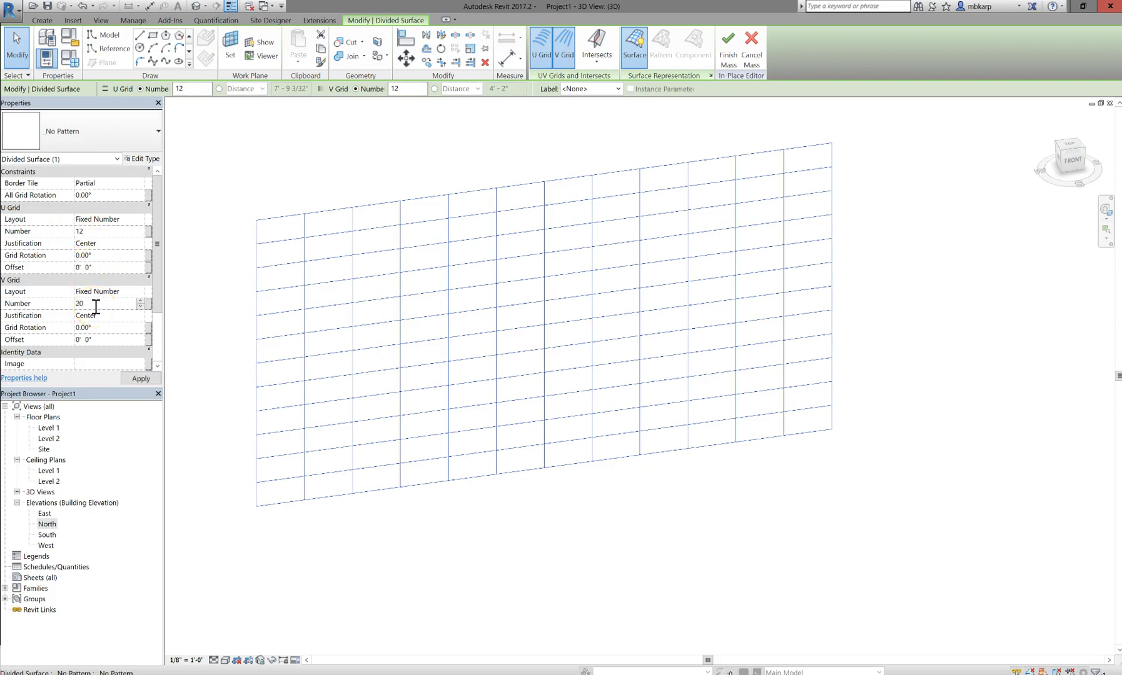
left_click(141, 378)
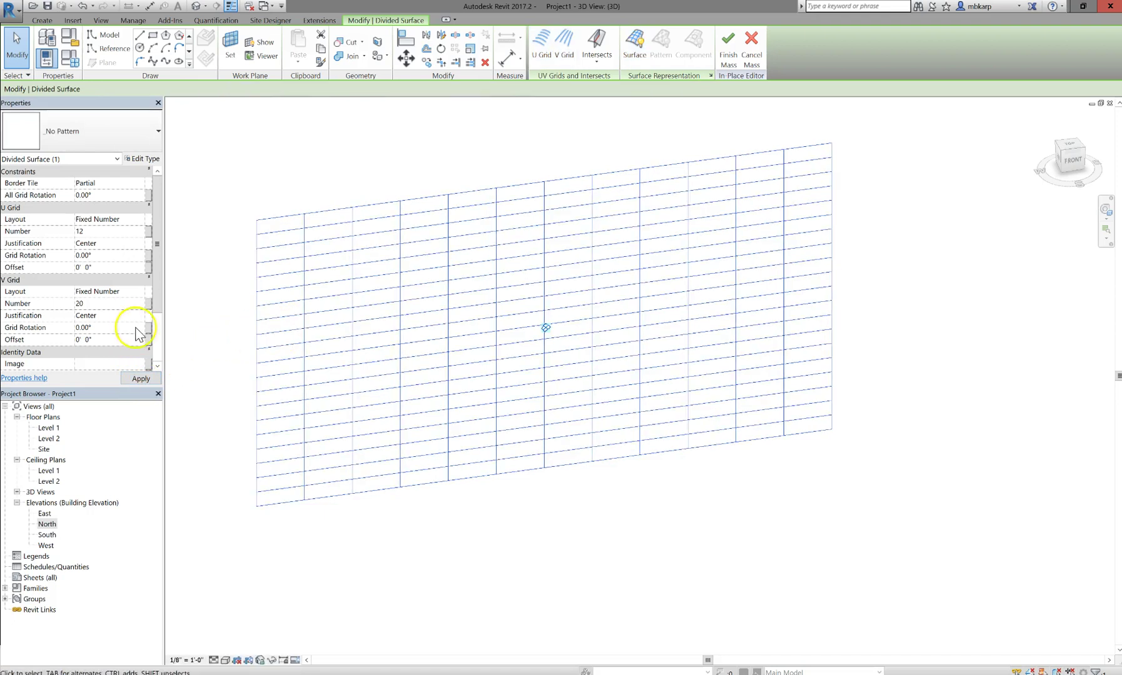
left_click(107, 304)
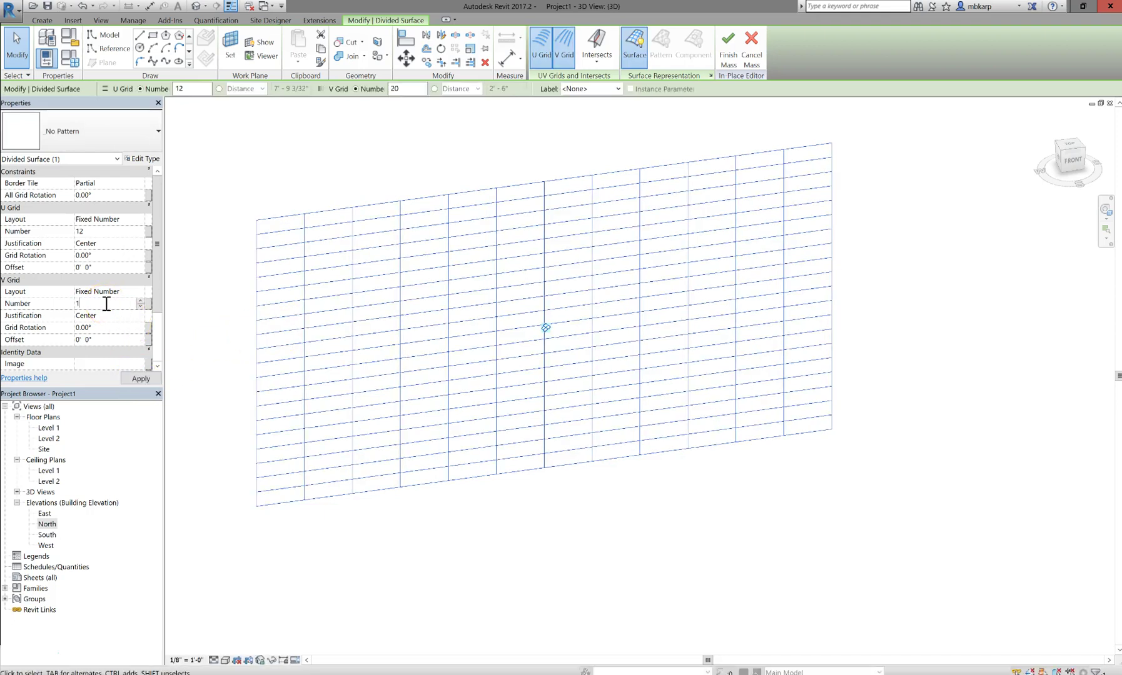
left_click(115, 245)
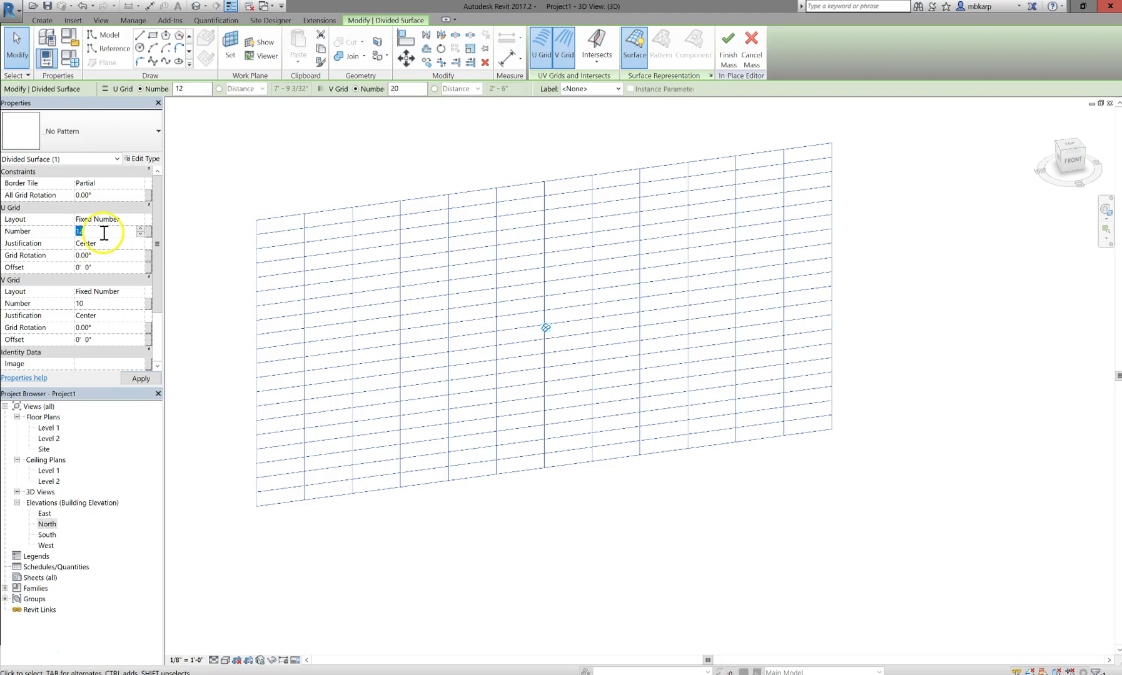
key("Return")
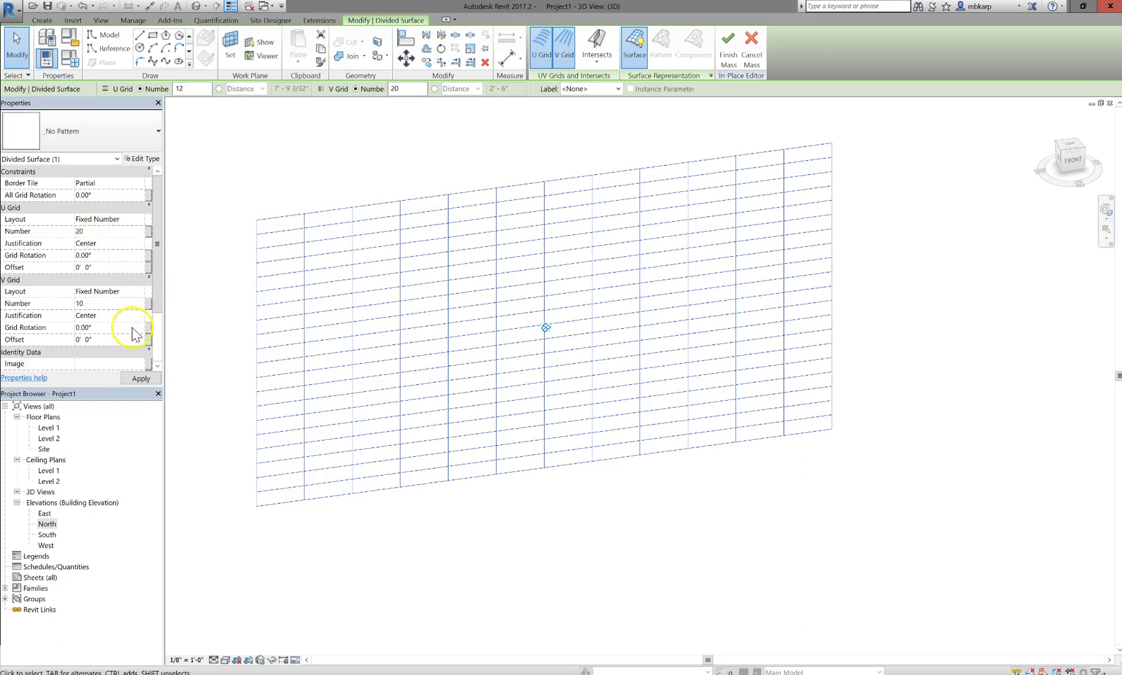
left_click(139, 379)
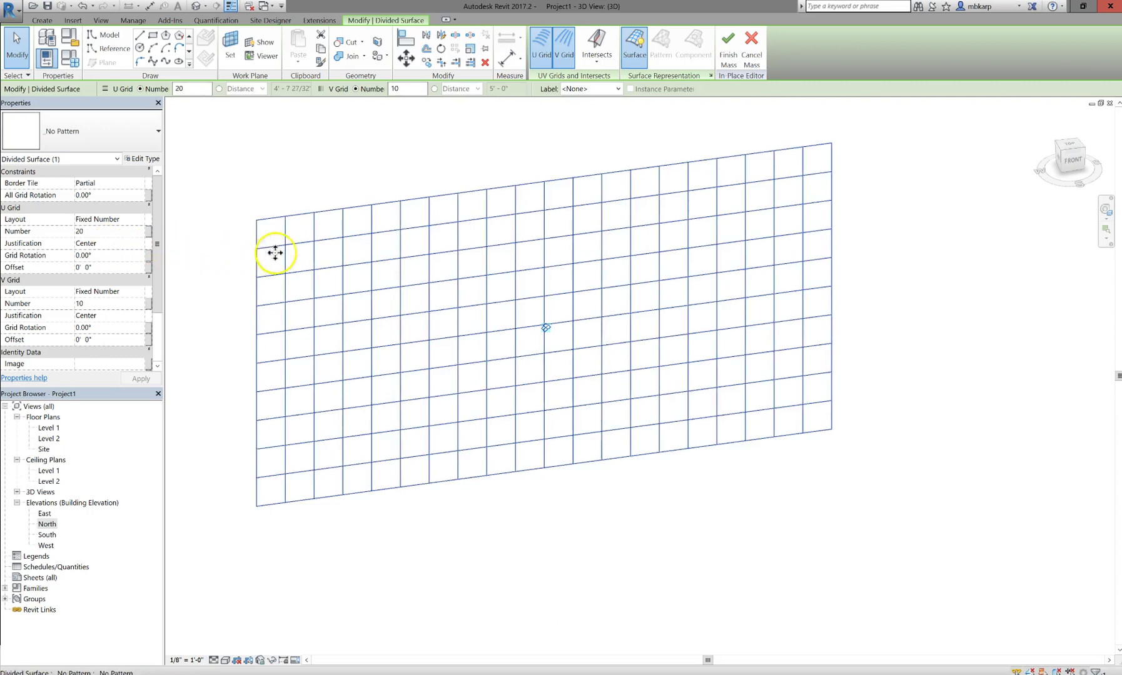
- Raise the U Grid Number to 30 while keeping V at 10
left_click(118, 232)
double_click(120, 233)
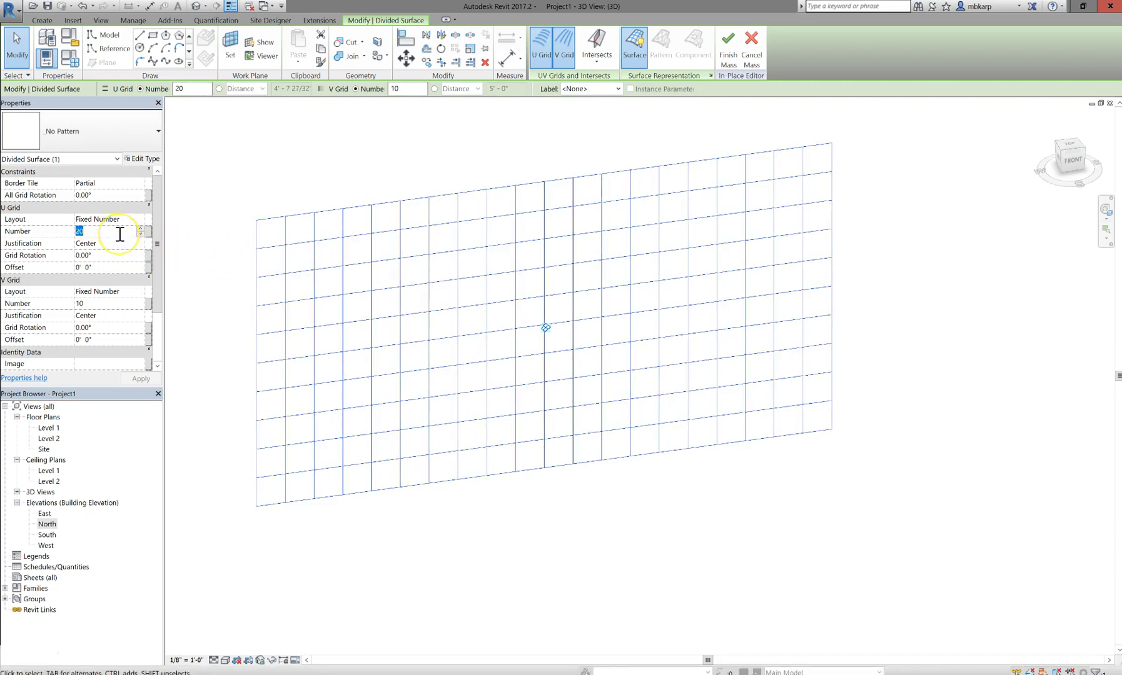
left_click(141, 378)
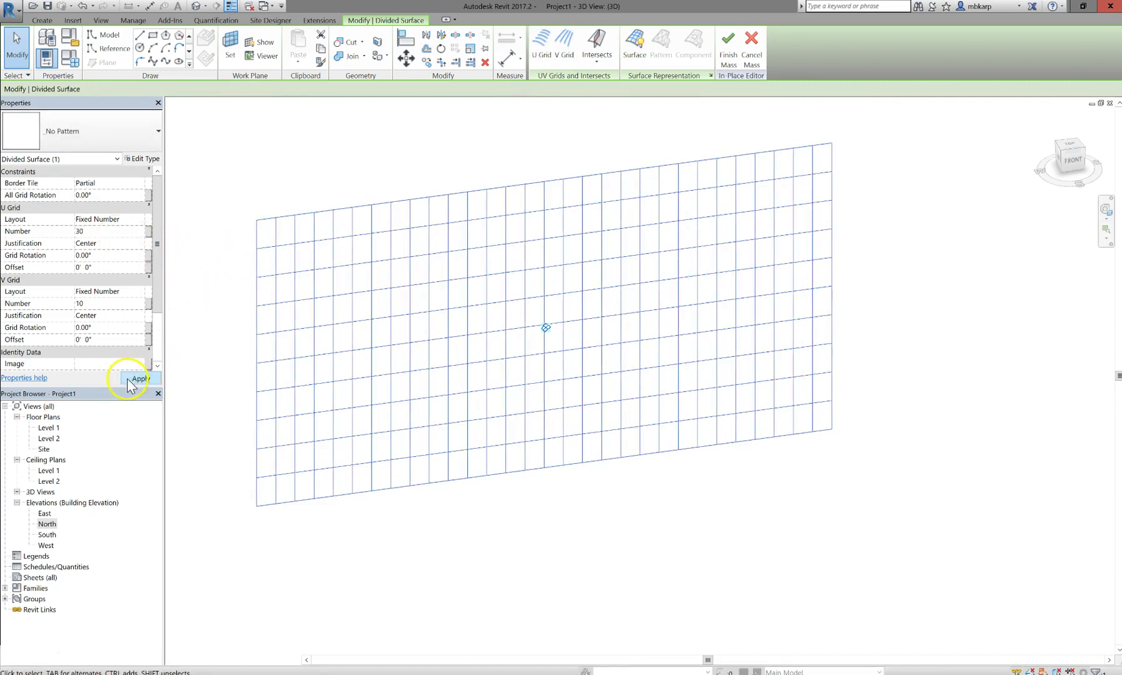
left_click(323, 213)
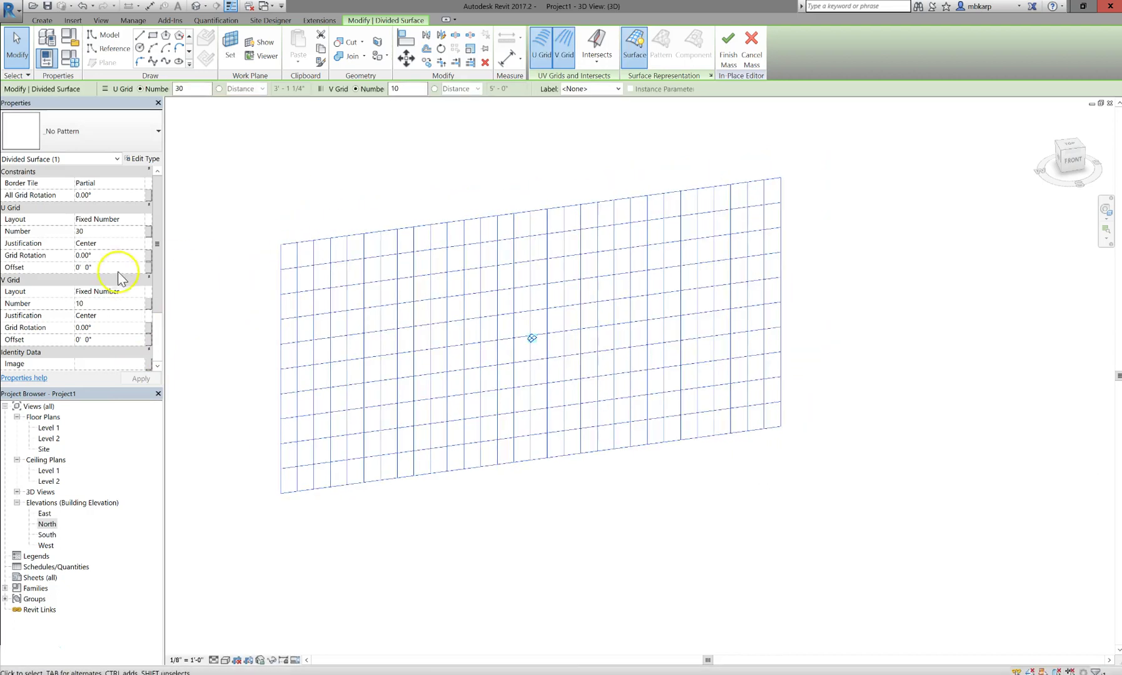
double_click(112, 305)
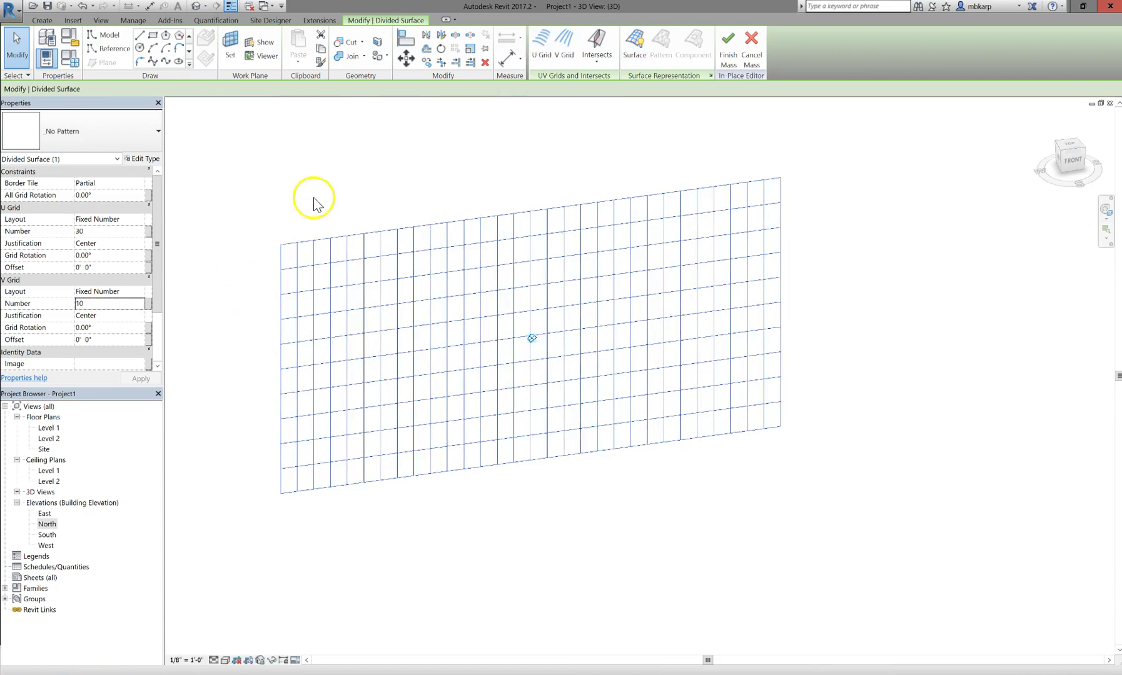
key("Escape")
scroll(333, 270, "up", 2)
scroll(376, 294, "up", 1)
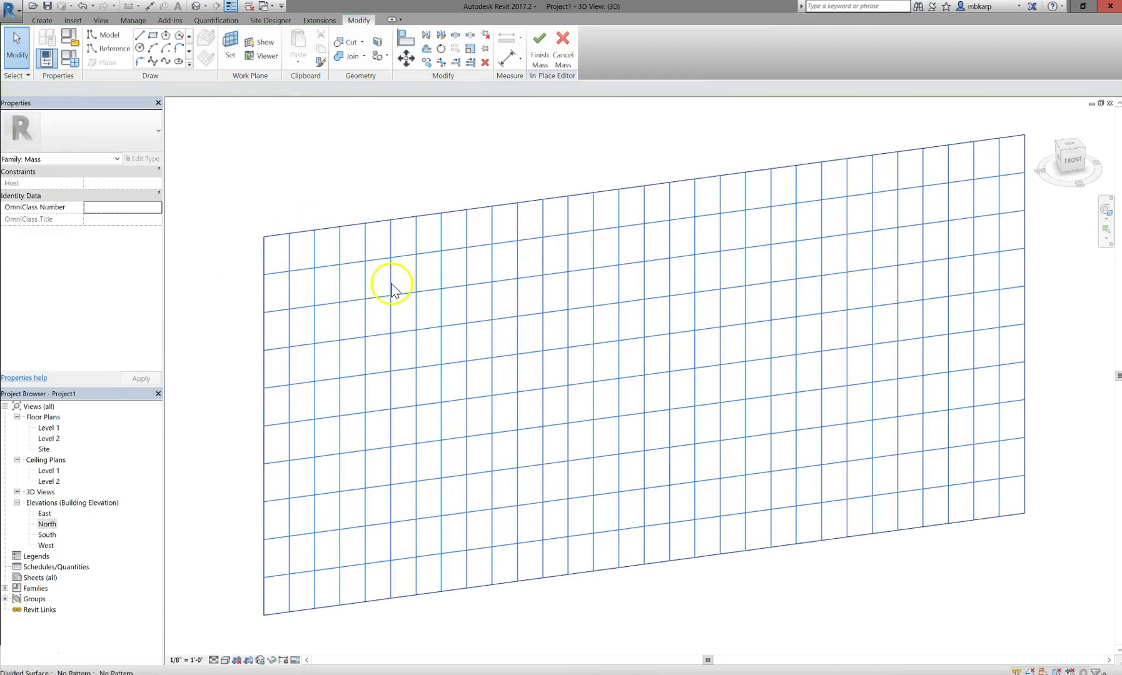
left_click(392, 289)
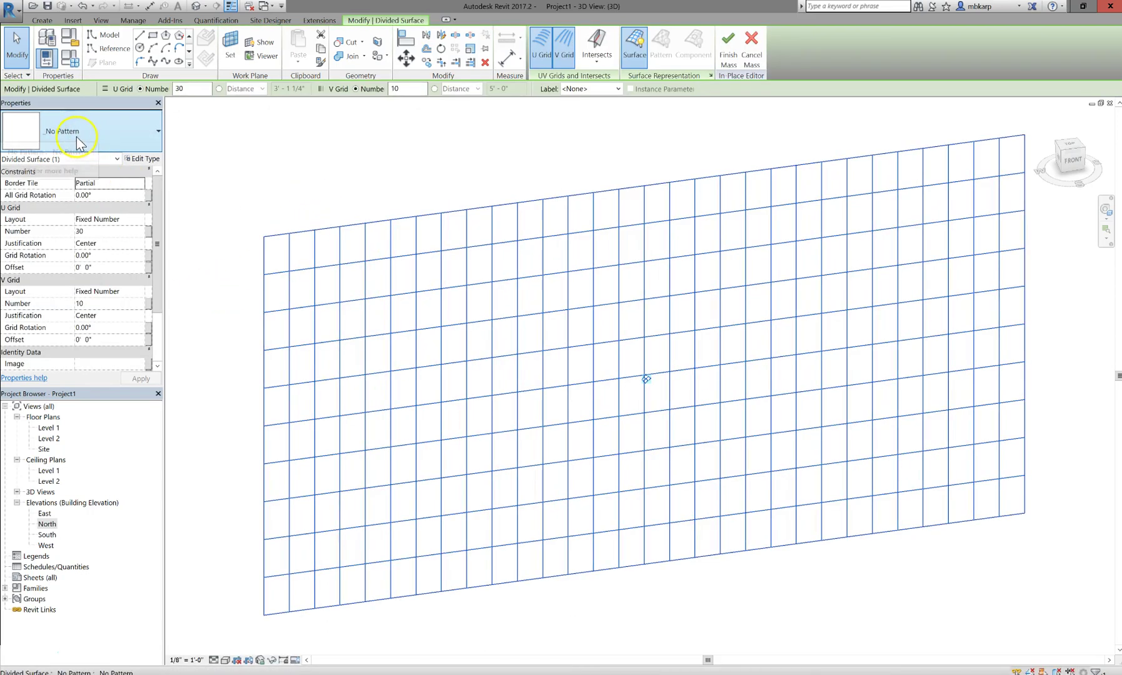
- Leave the surface pattern unchanged and switch to the flat 90.rfa family window
left_click(74, 135)
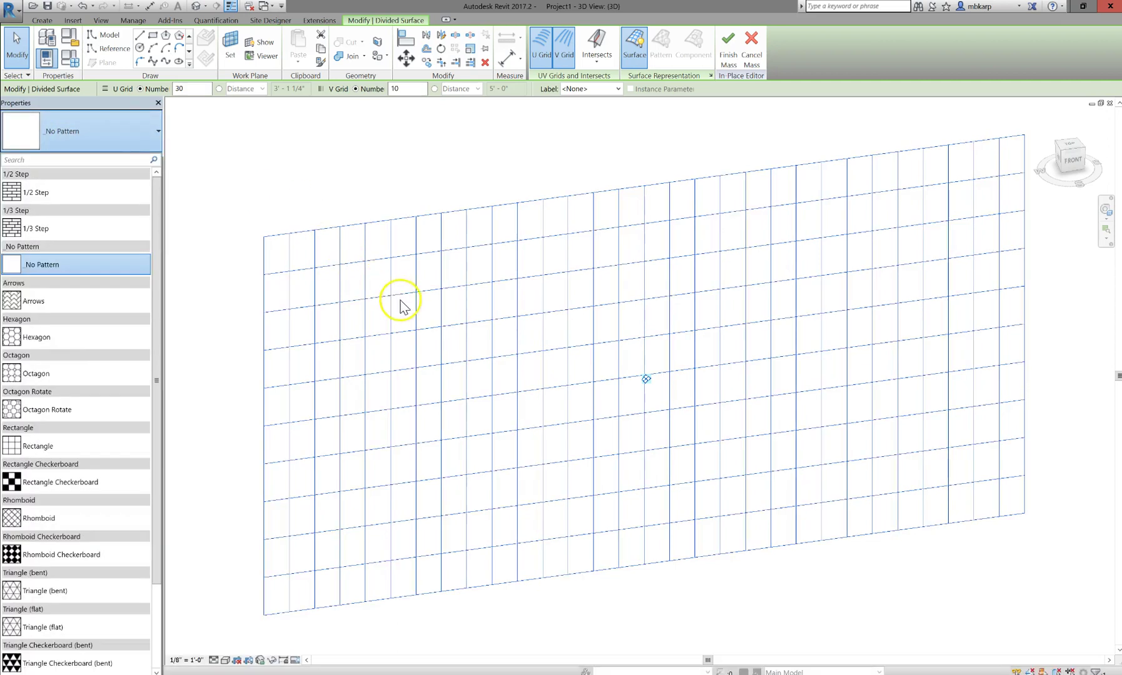
left_click(306, 180)
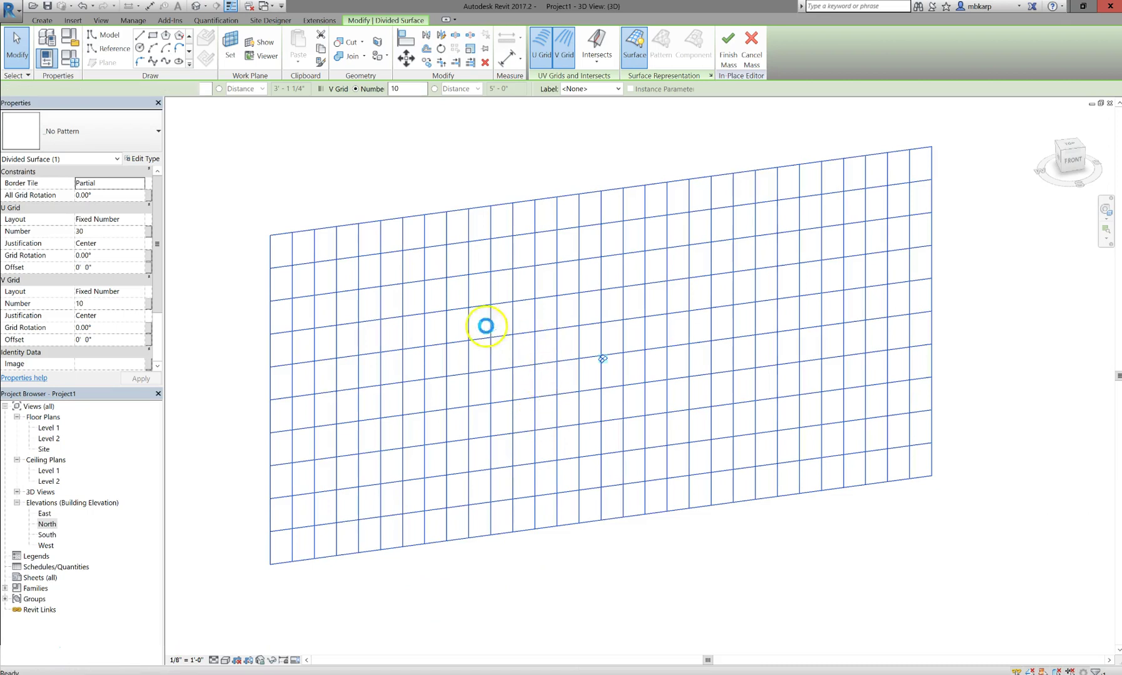
key("ctrl+Tab")
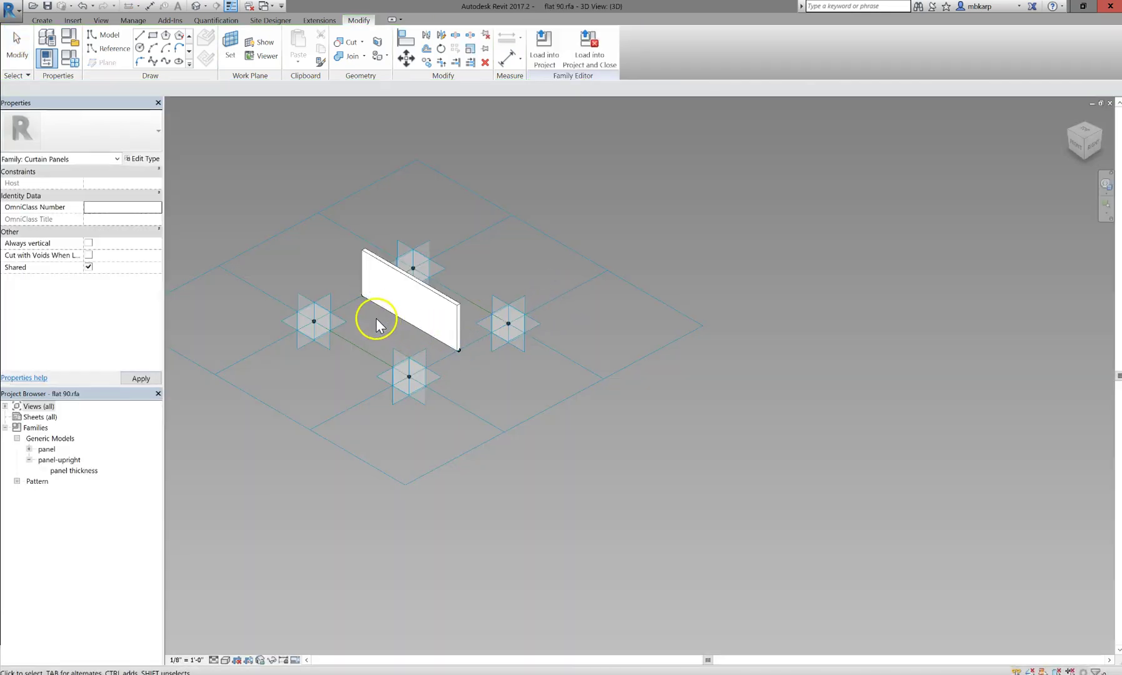
- Load the flat 90 and flat panel families into Project1 only
scroll(376, 318, "up", 5)
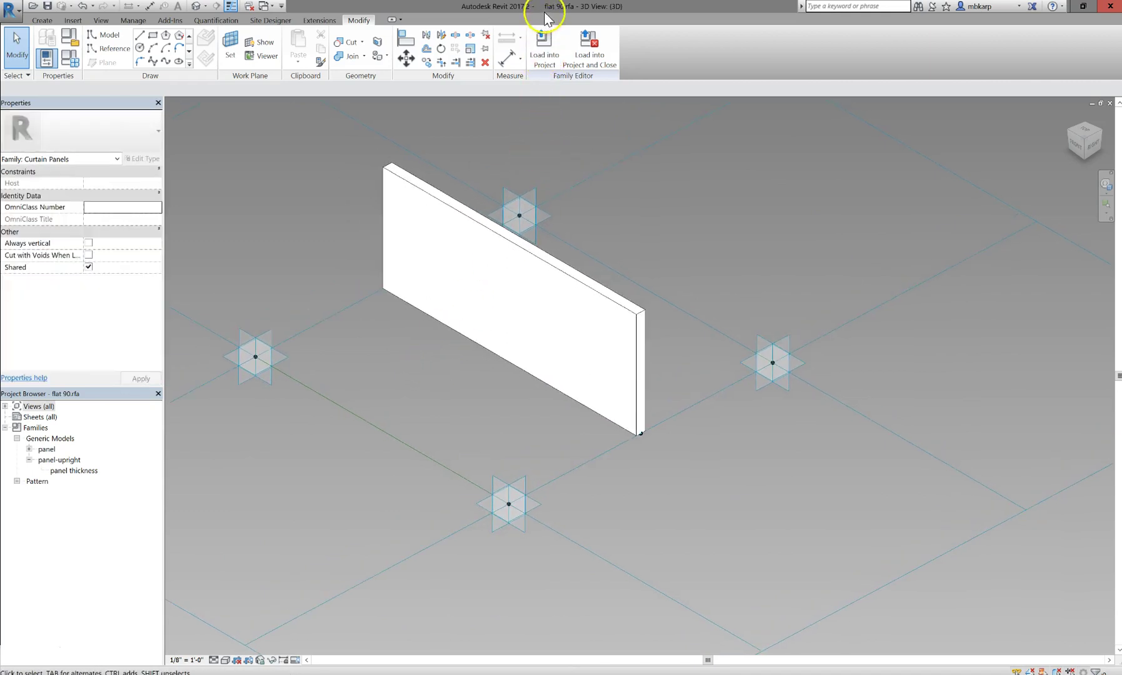
scroll(613, 389, "down", 3)
middle_click_drag(613, 388, 608, 446, "shift")
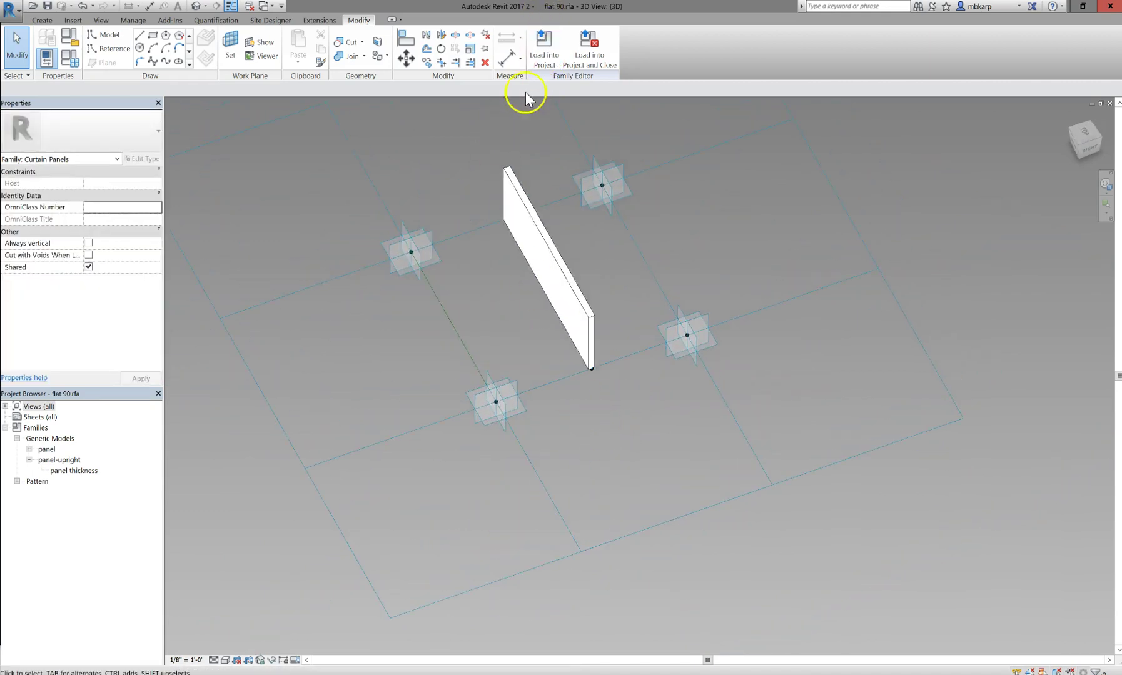
left_click(543, 58)
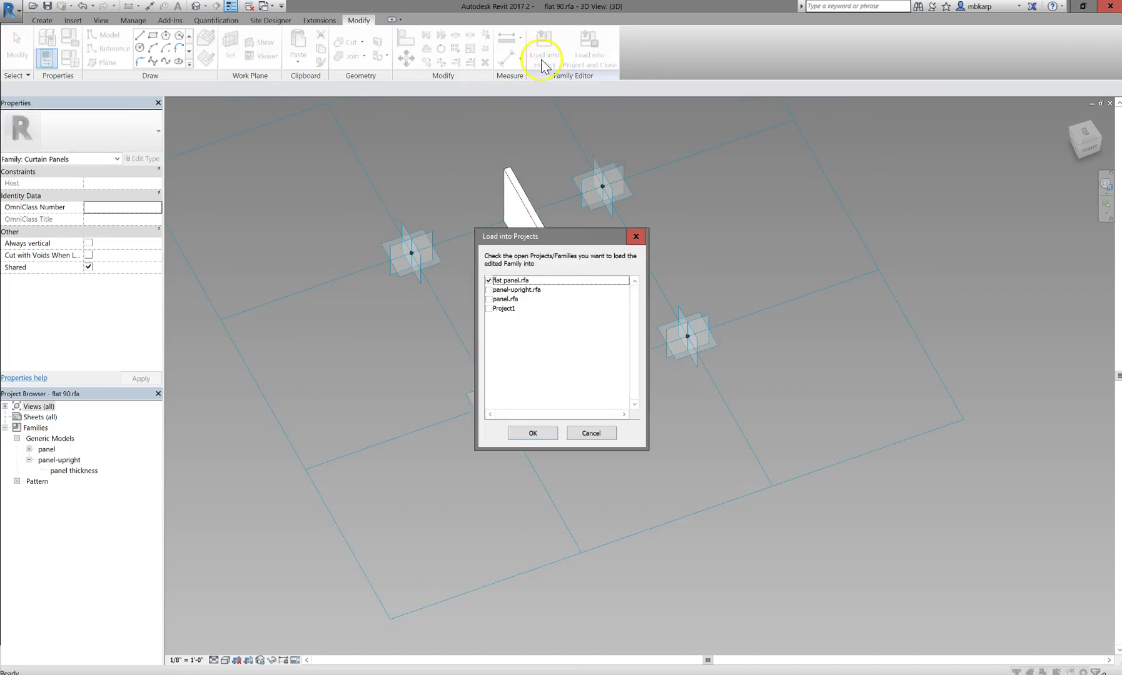
left_click(489, 308)
left_click(489, 281)
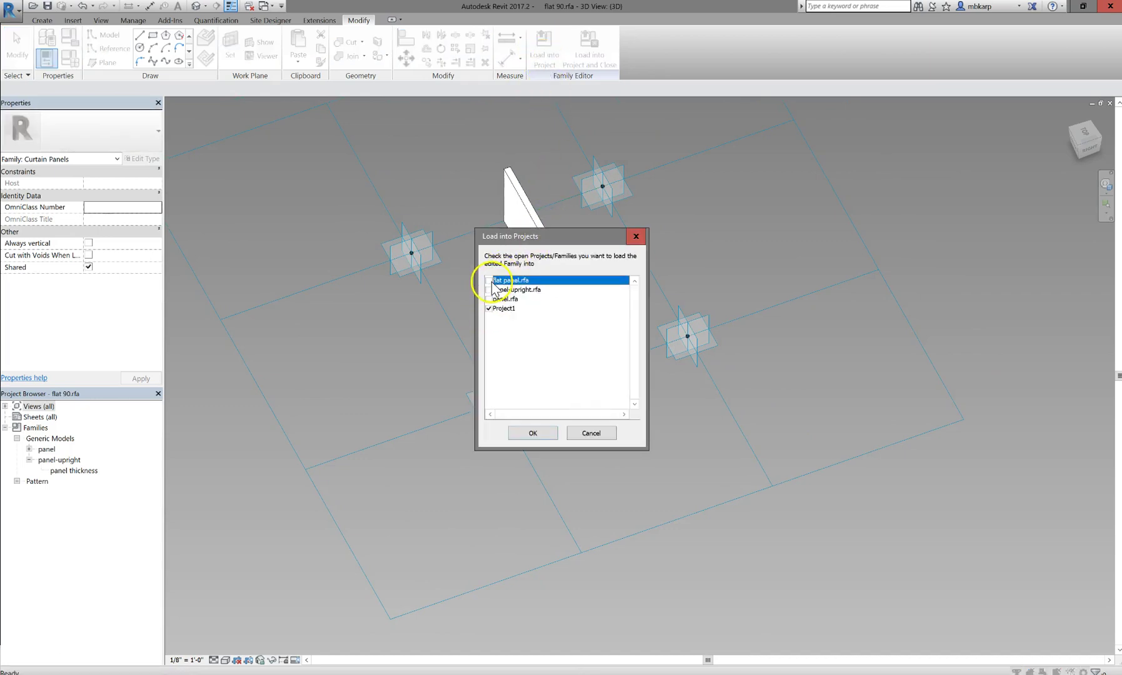
left_click(532, 433)
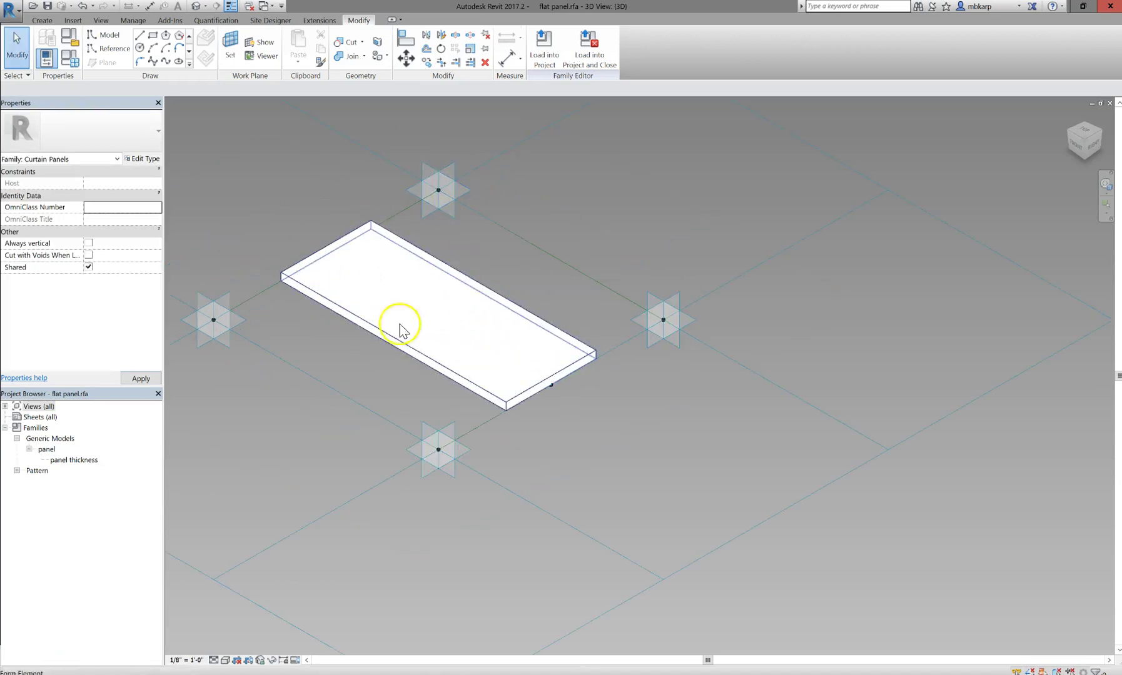
left_click(544, 60)
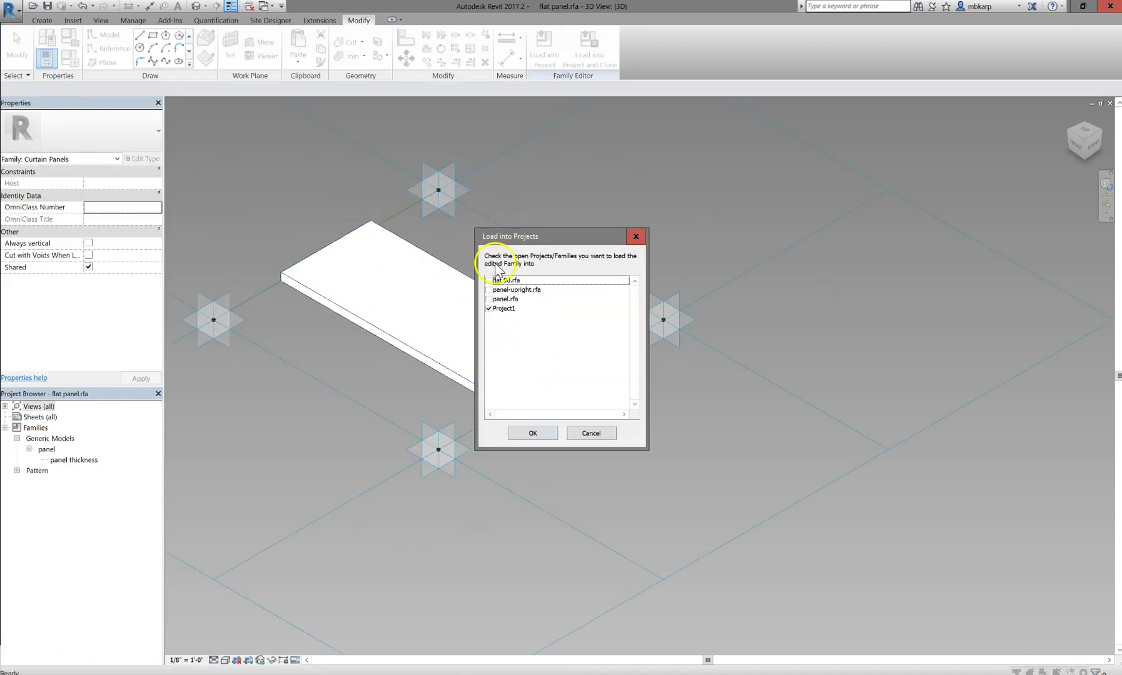
left_click(529, 433)
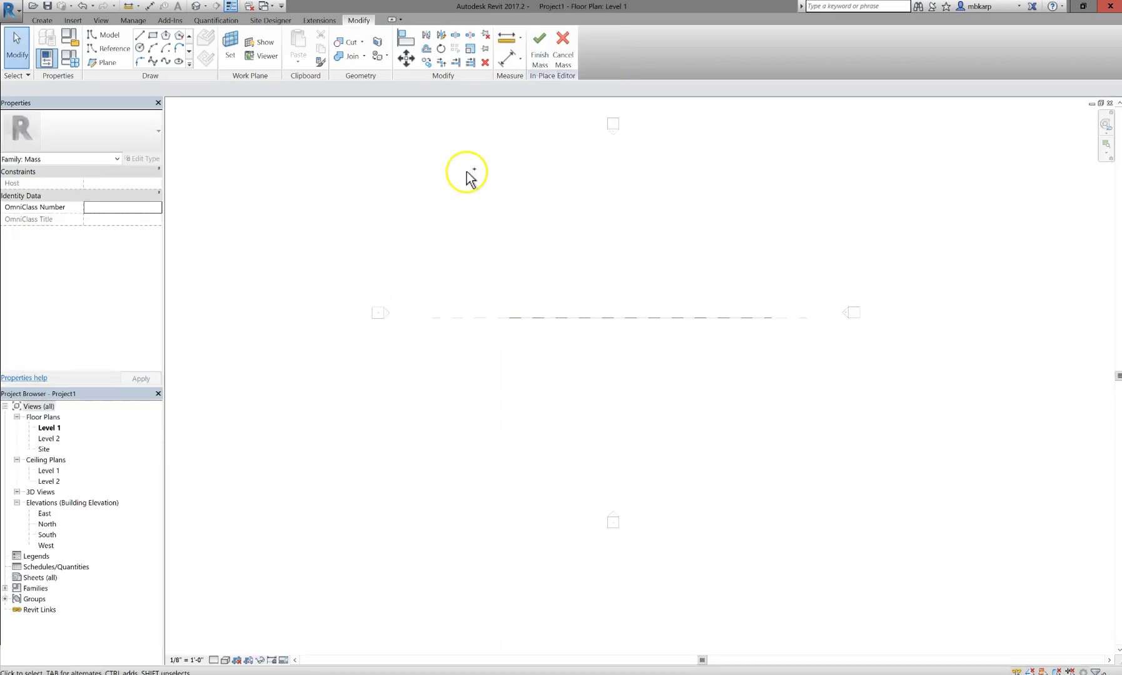
- Cycle through the open family and project windows to reach Project1's North elevation
key("ctrl+Tab")
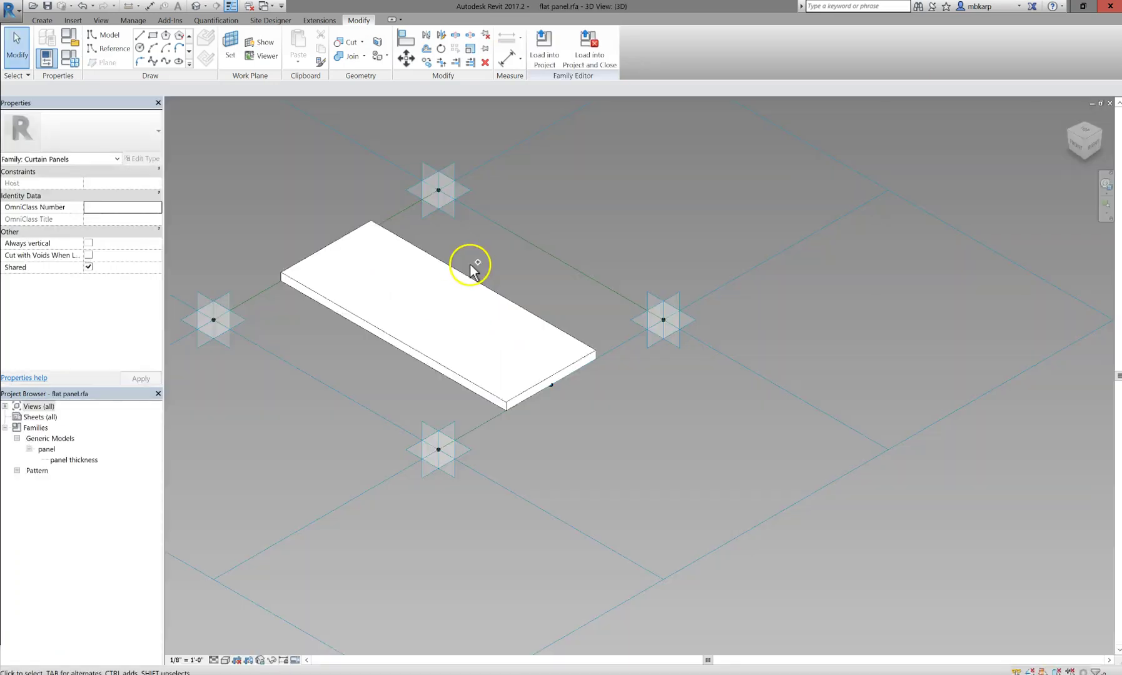
key("ctrl+Tab")
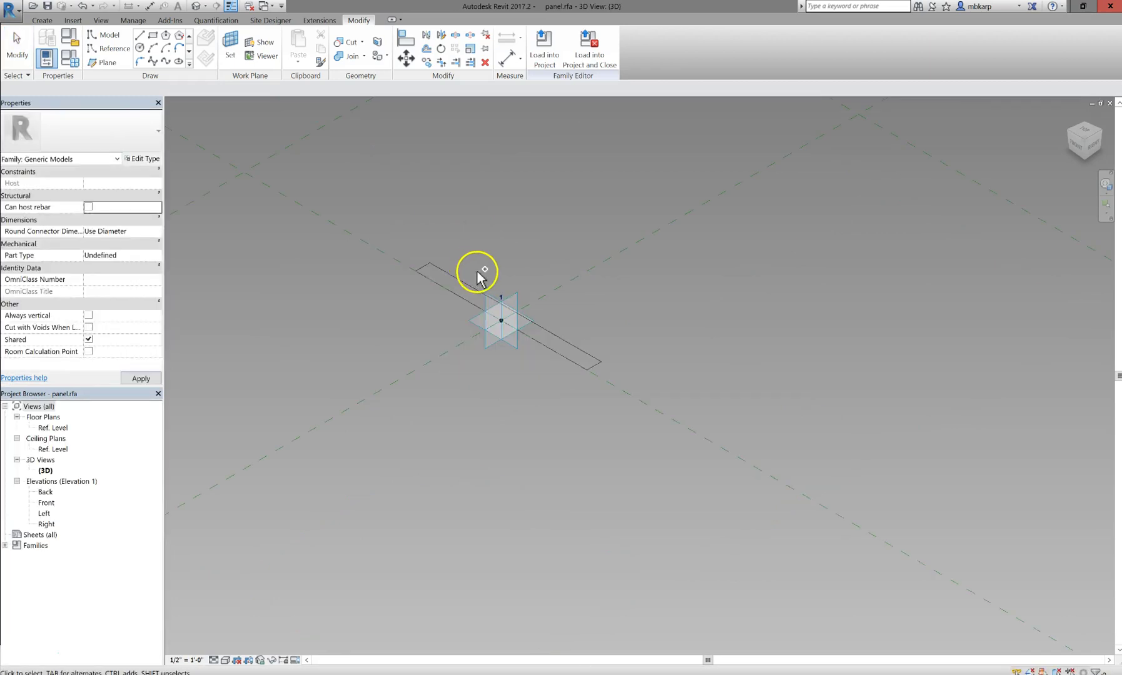
key("ctrl+Tab")
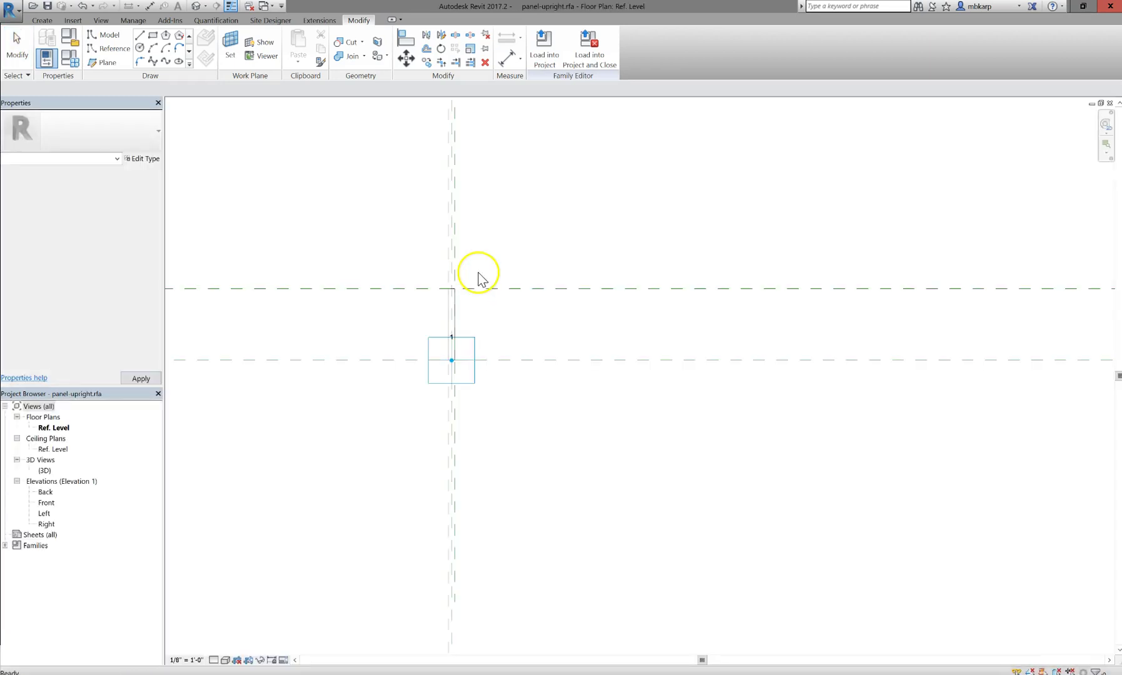
key("ctrl+Tab")
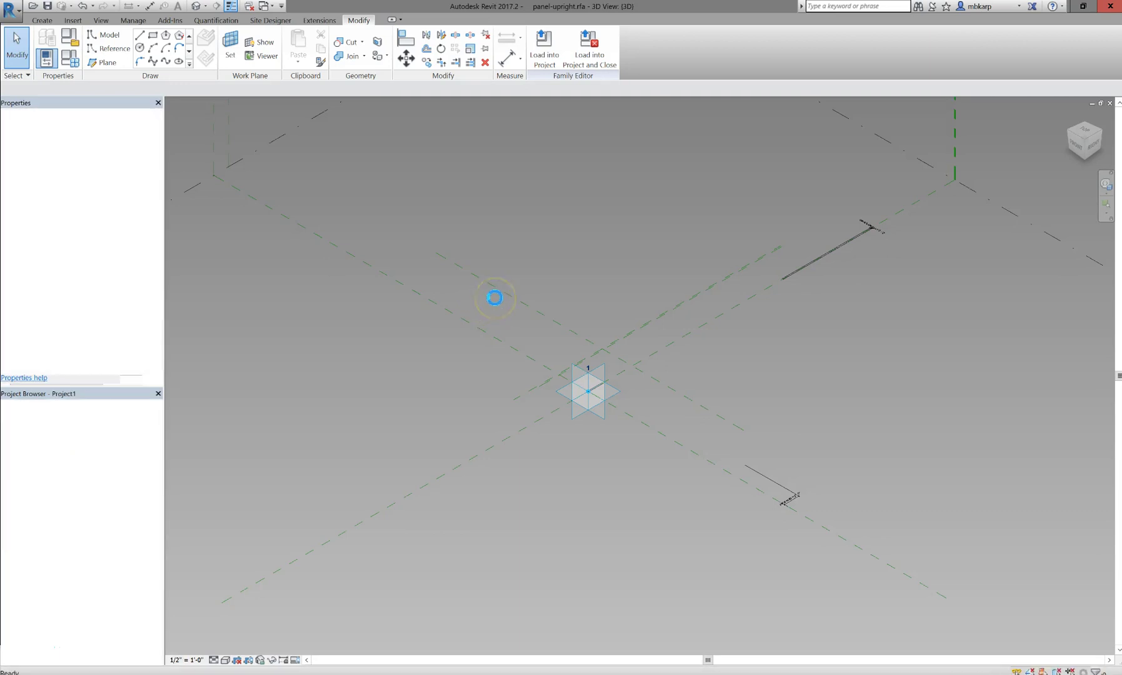
key("ctrl+Tab")
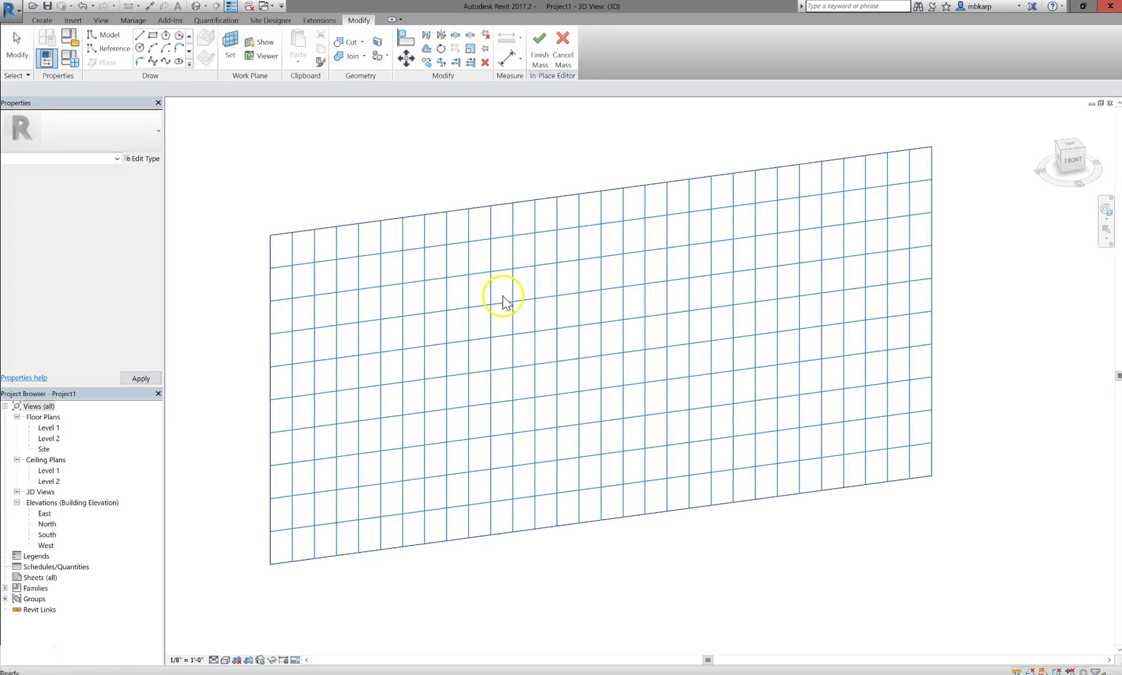
key("ctrl+Tab")
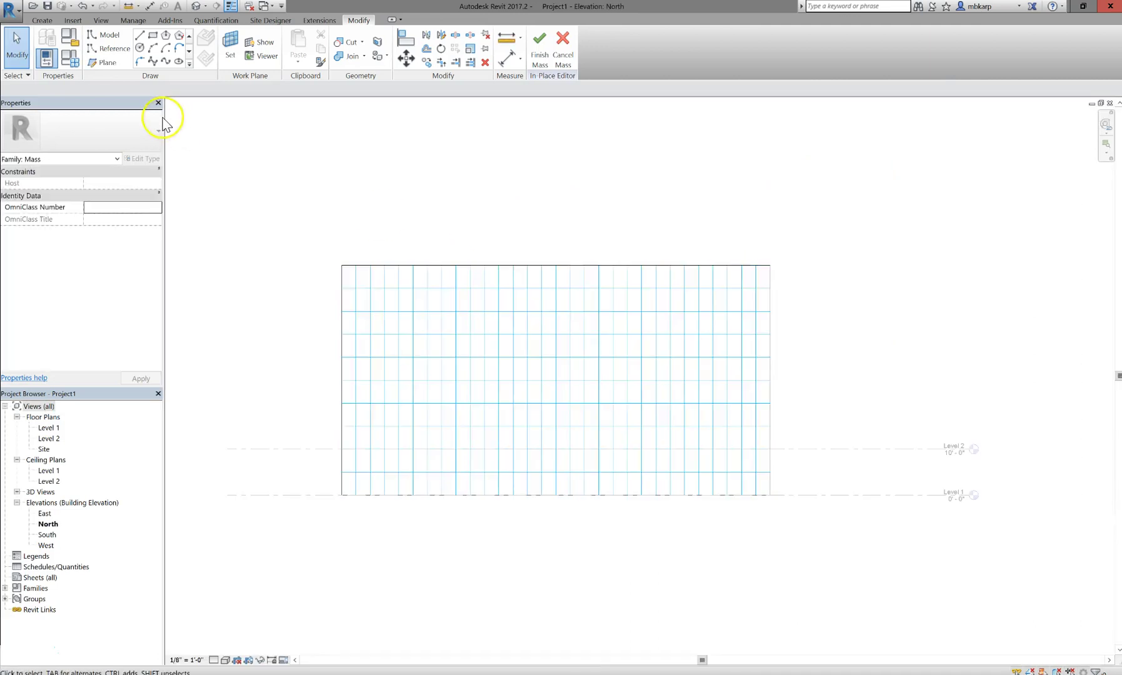
- Open the twist 90.rfa panel family from the Documents folder
left_click(33, 8)
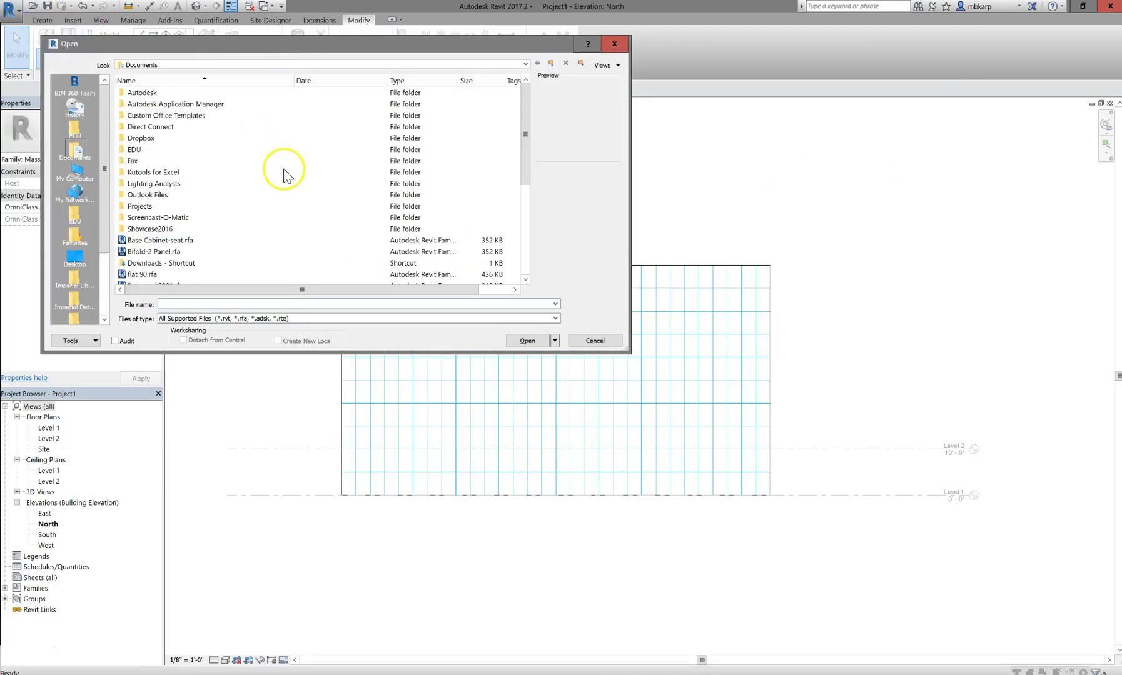
scroll(198, 237, "down", 1)
scroll(198, 236, "down", 4)
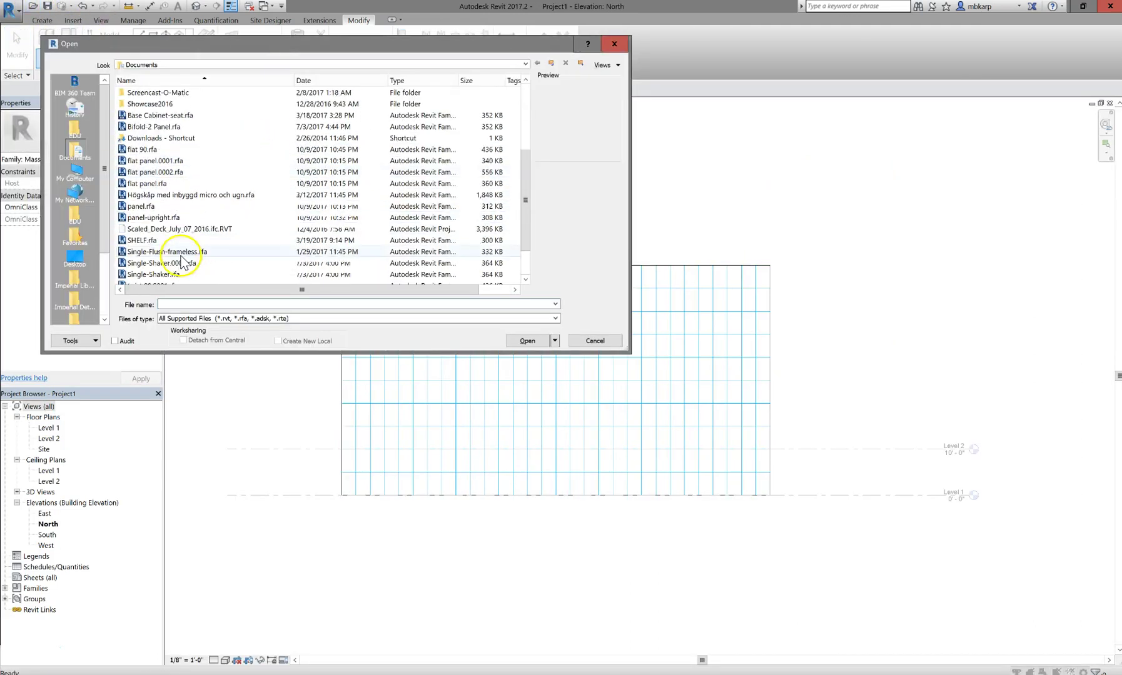
left_click(141, 263)
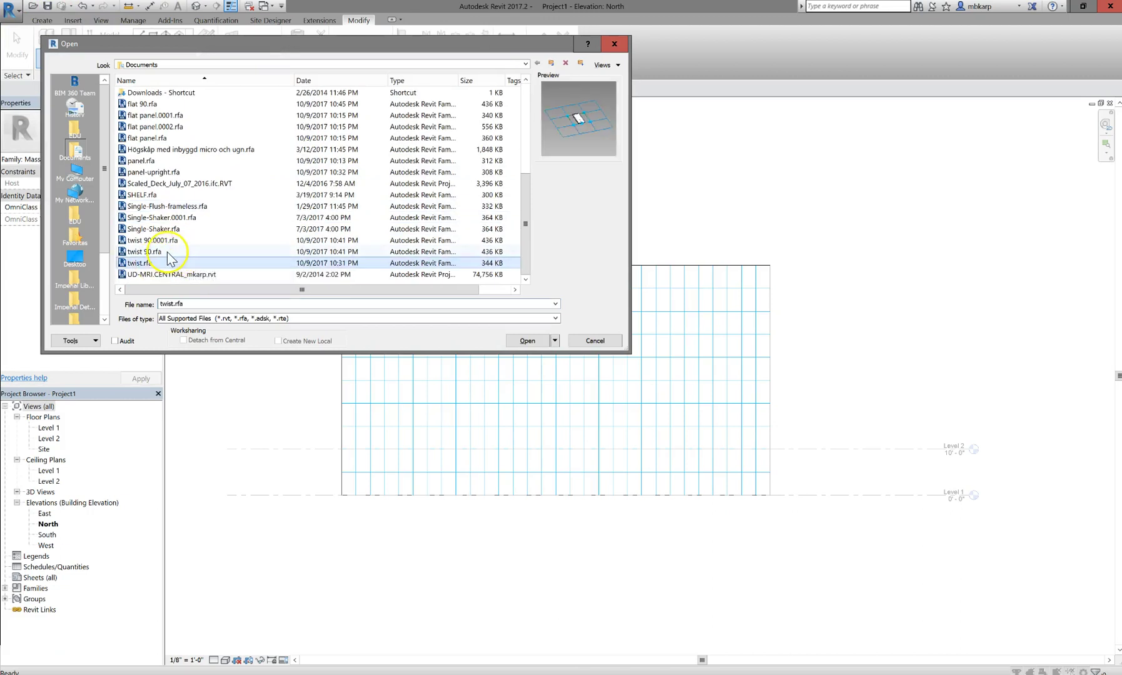
left_click(169, 252)
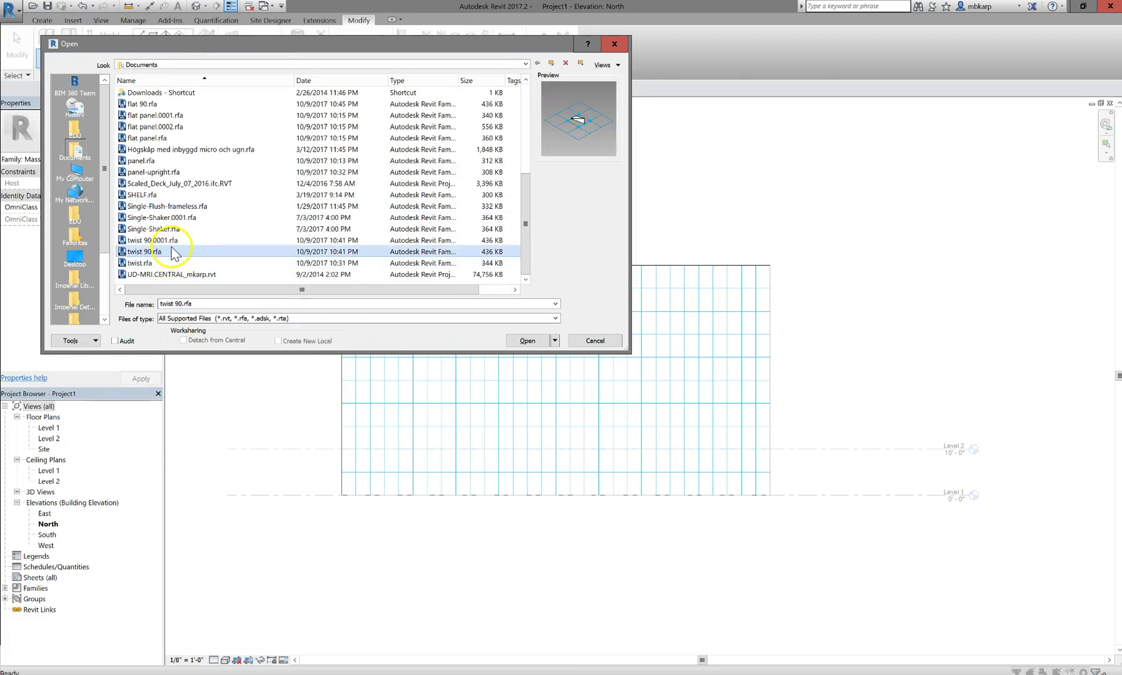
left_click(523, 341)
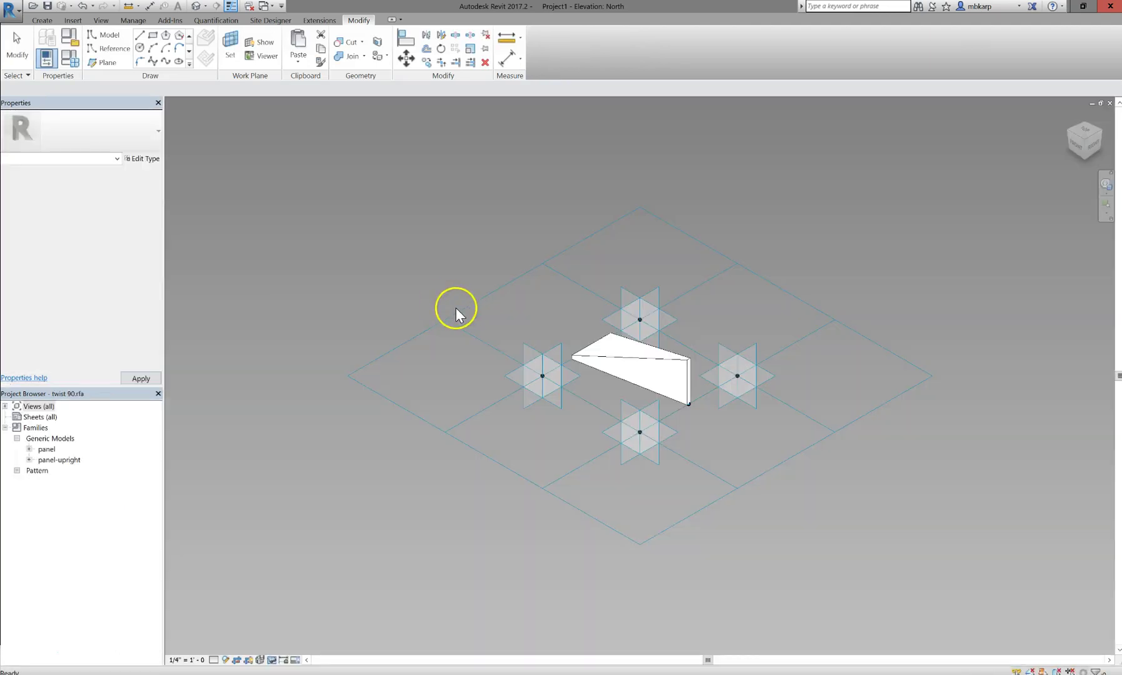
- Orbit around the twisted wedge panel from several angles, then bring up the 2.jpg facade photo
scroll(643, 365, "up", 5)
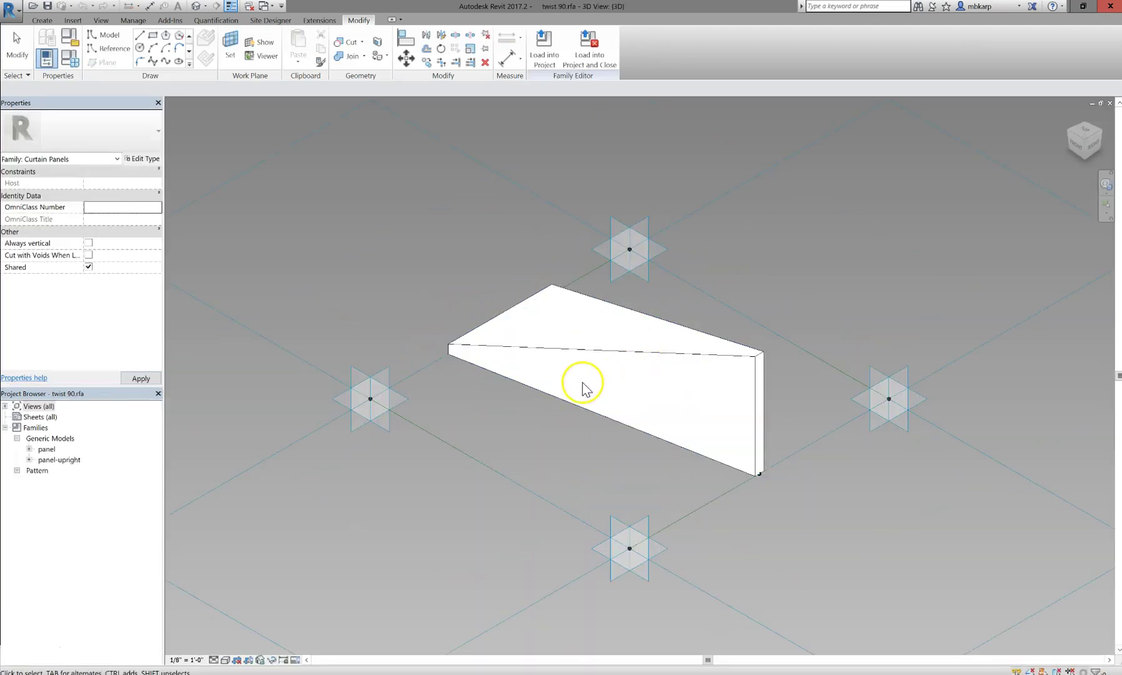
middle_click_drag(598, 429, 418, 470, "shift")
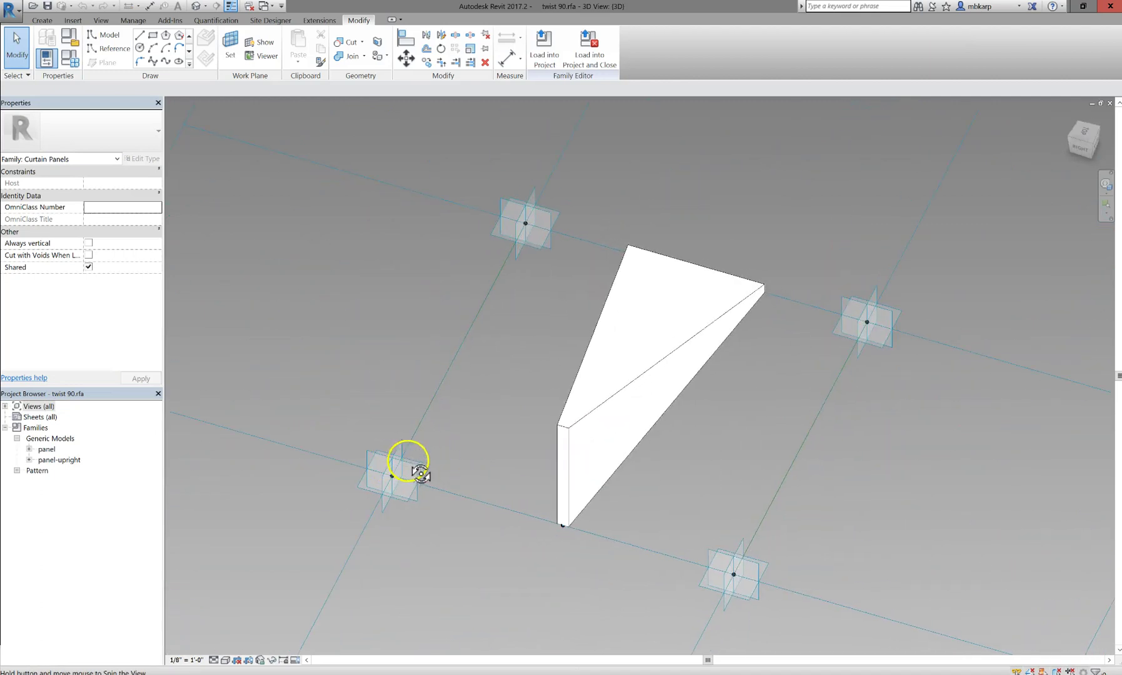
middle_click_drag(492, 350, 733, 351, "shift")
scroll(624, 344, "up", 3)
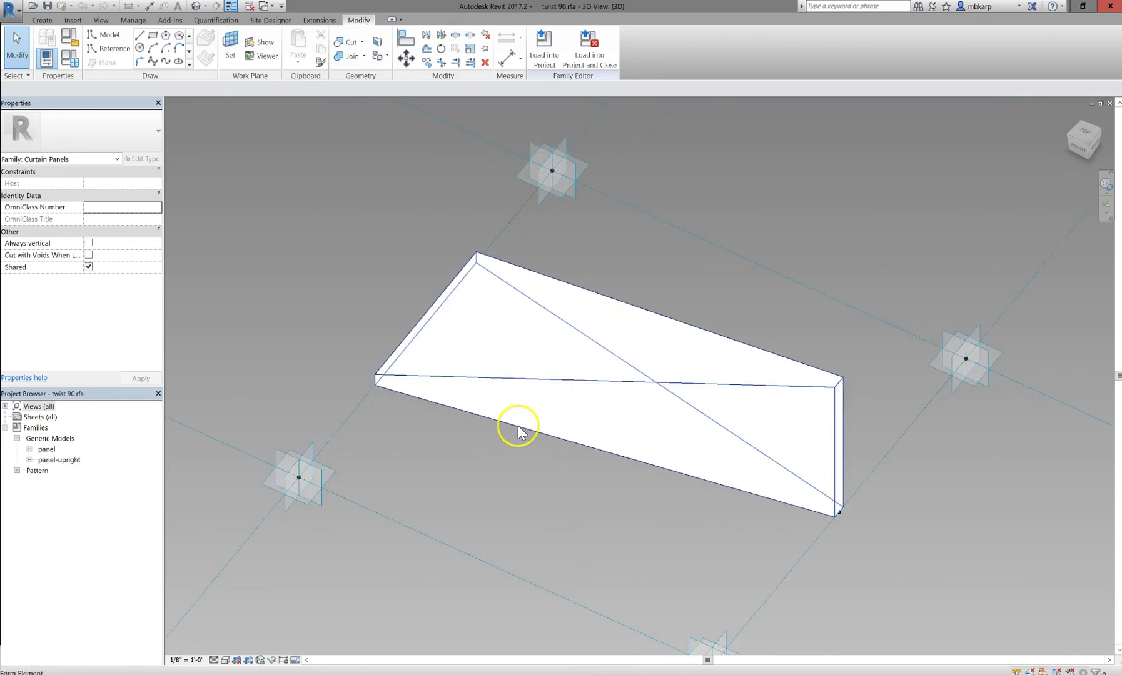
middle_click_drag(510, 325, 533, 441, "shift")
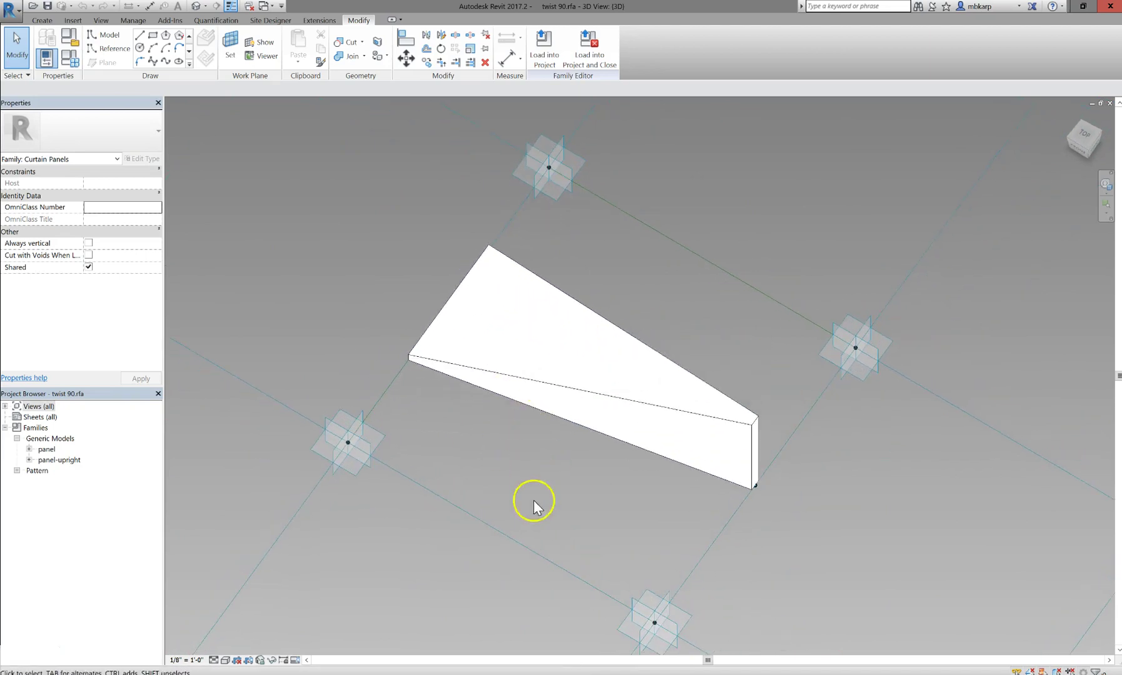
key("alt+Tab")
scroll(598, 480, "up", 5)
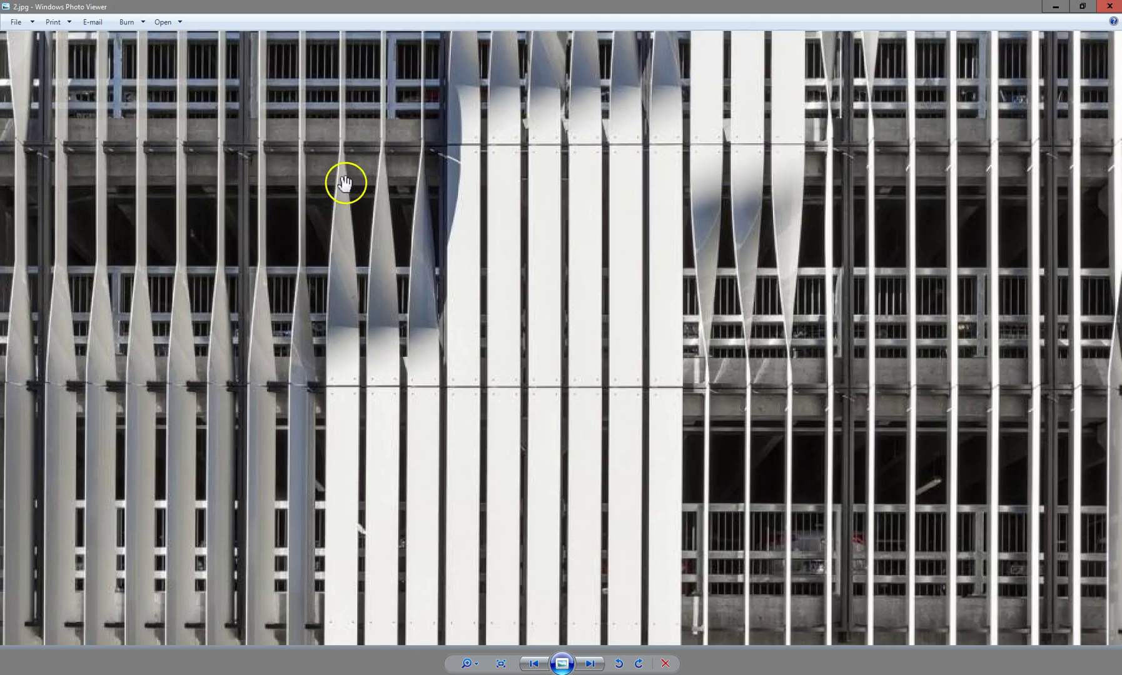
- Zoom and pan across the twisted-fin facade photo, then pan the twist 90 panel view in Revit
left_click_drag(345, 152, 354, 333)
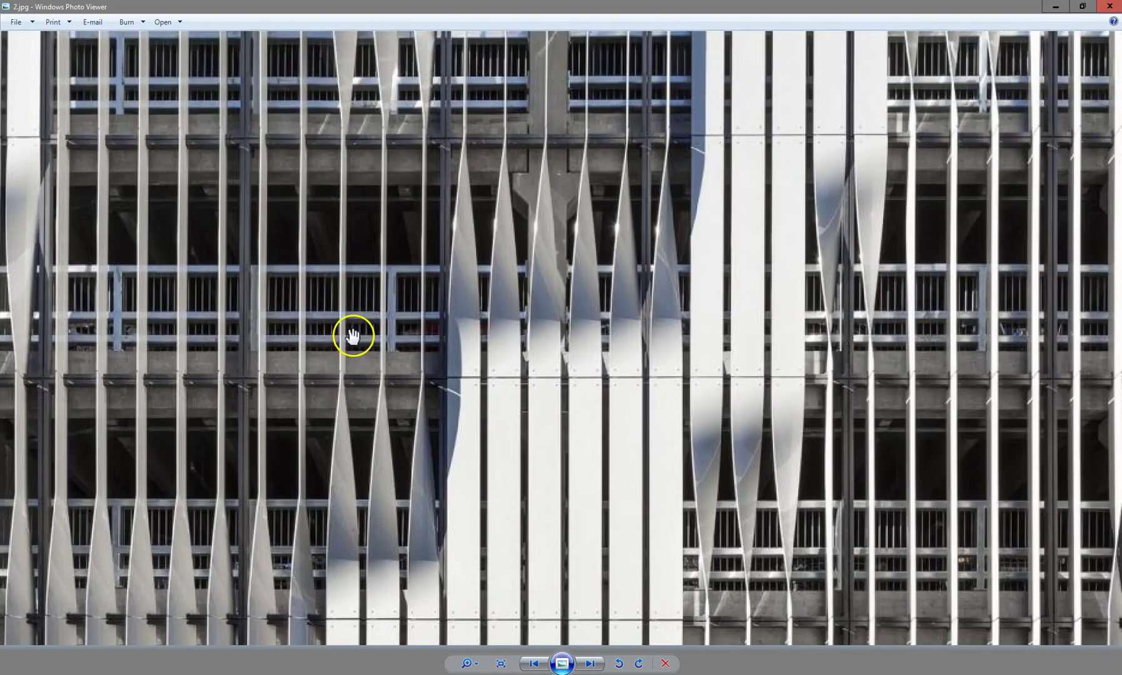
scroll(357, 283, "down", 2)
left_click_drag(356, 283, 363, 319)
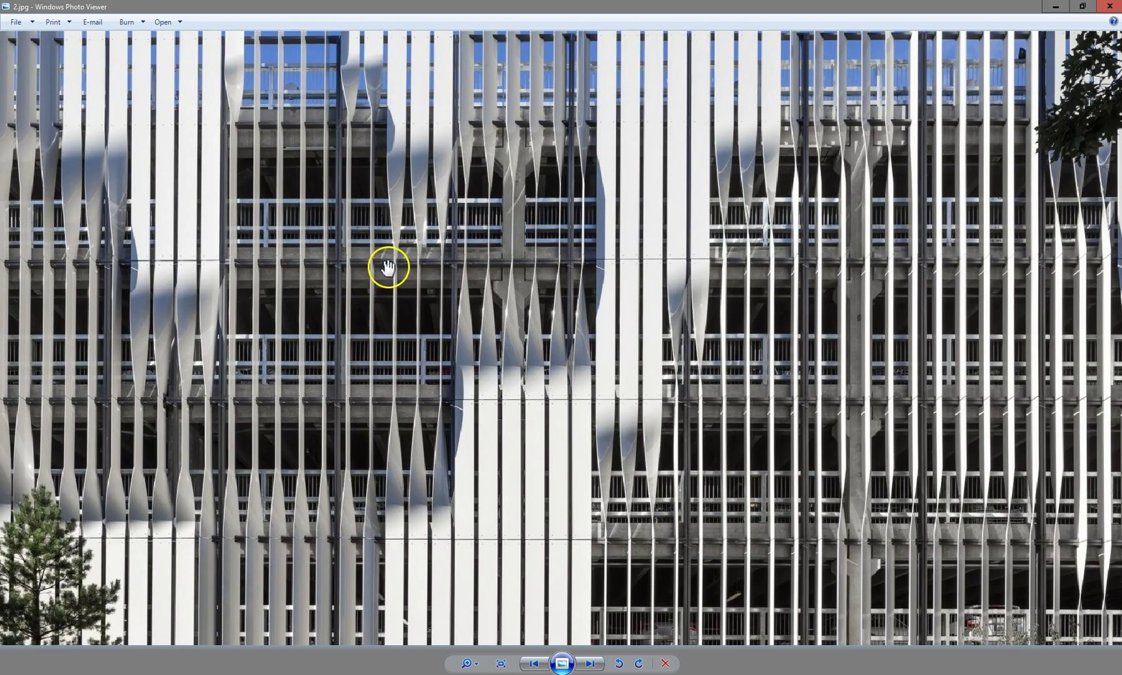
scroll(398, 286, "down", 2)
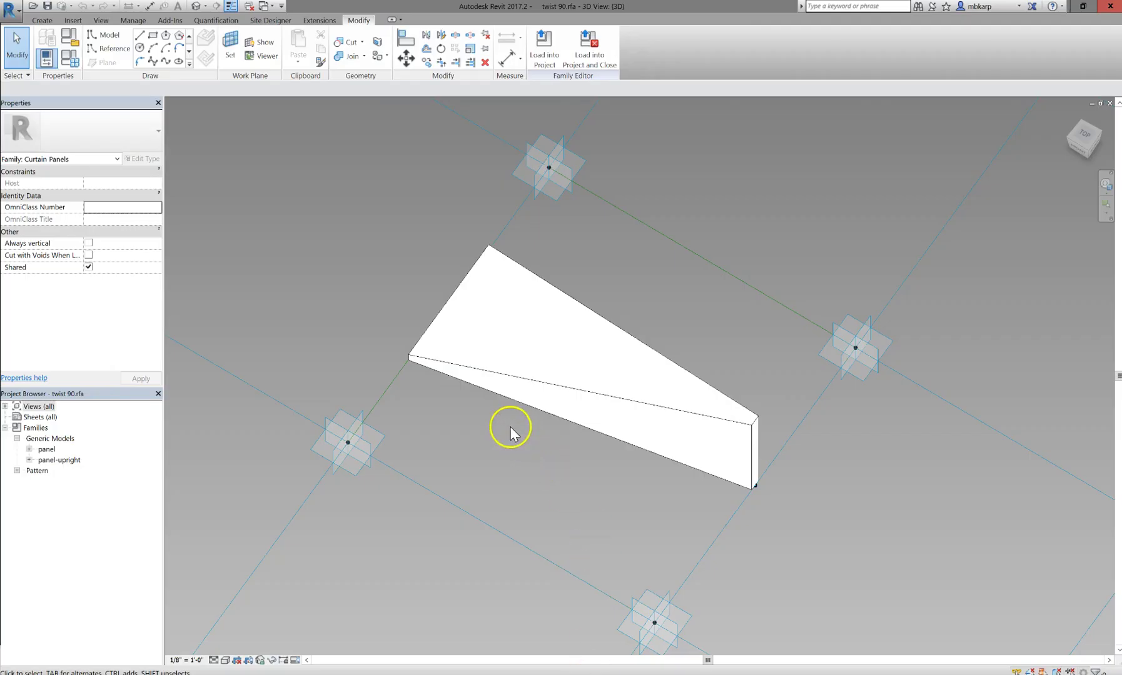
middle_click_drag(511, 428, 441, 430)
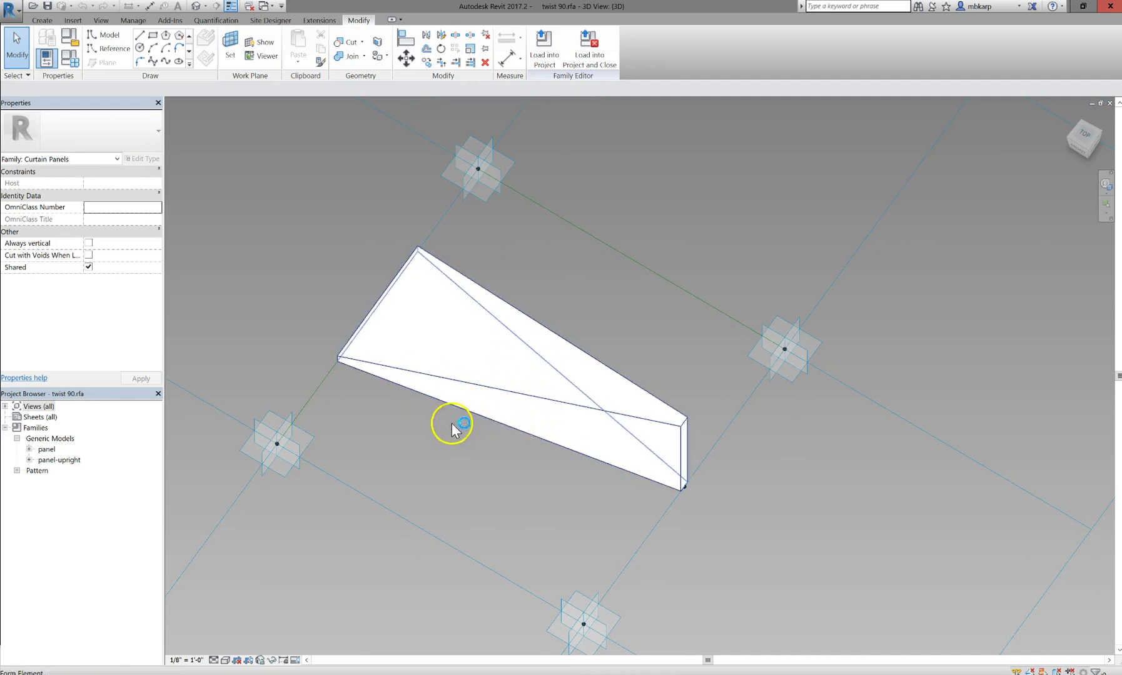
- Load the twist 90 family into Project1 and show the project's default 3D view
left_click(543, 57)
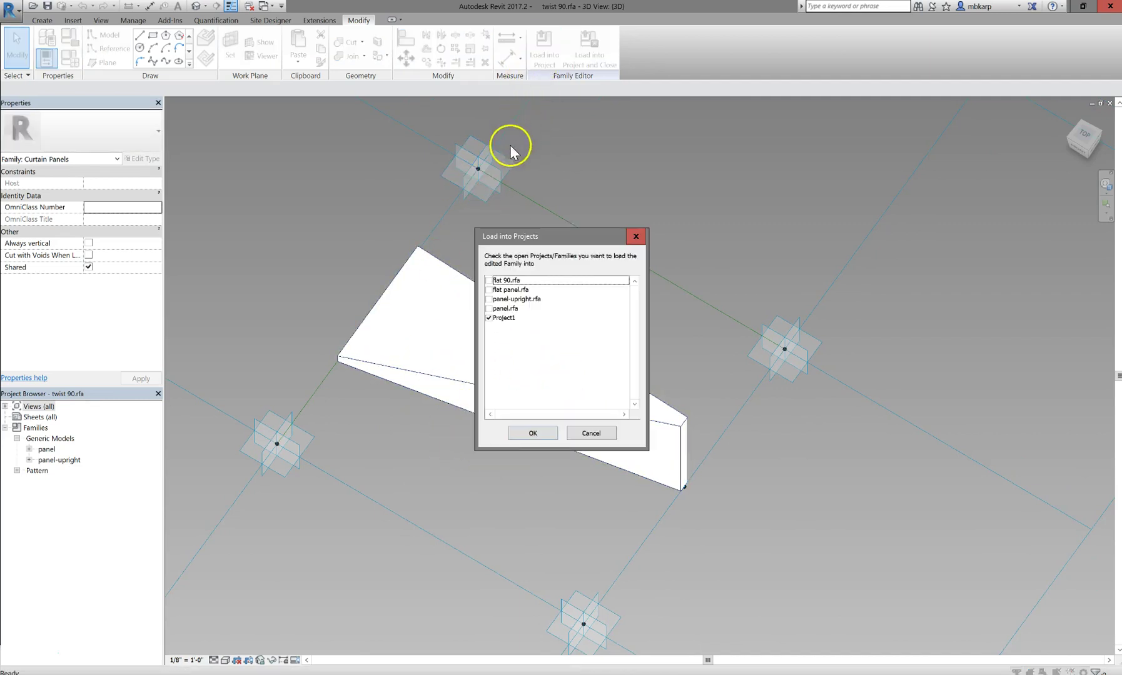
left_click(534, 432)
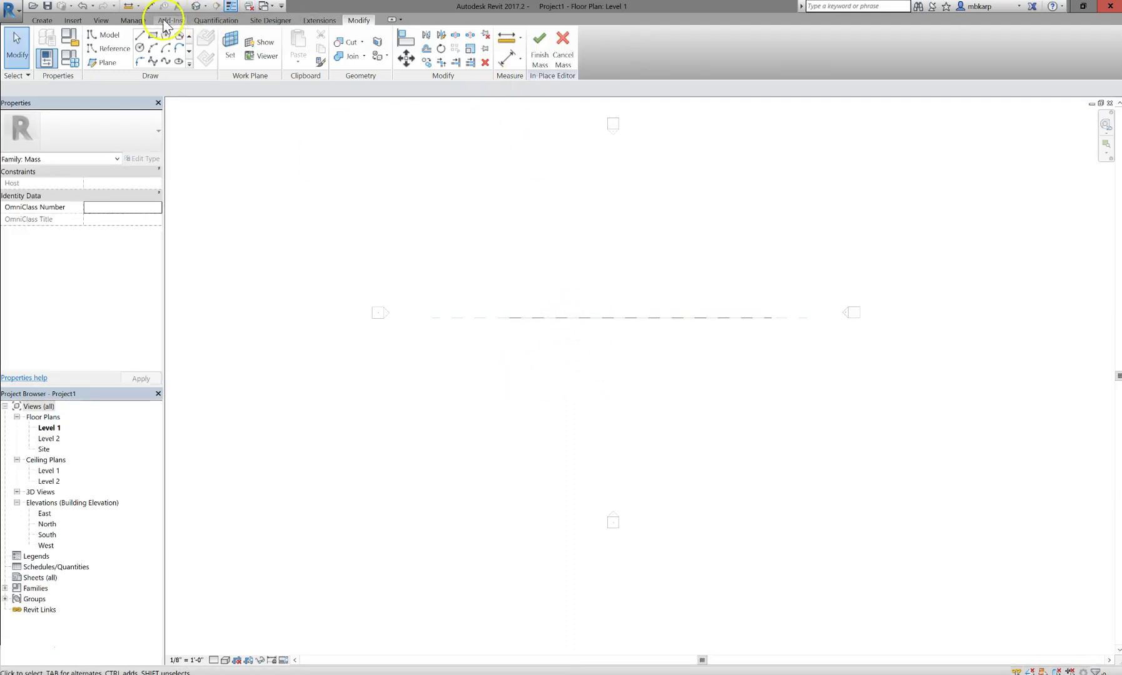
left_click(196, 9)
left_click(519, 303)
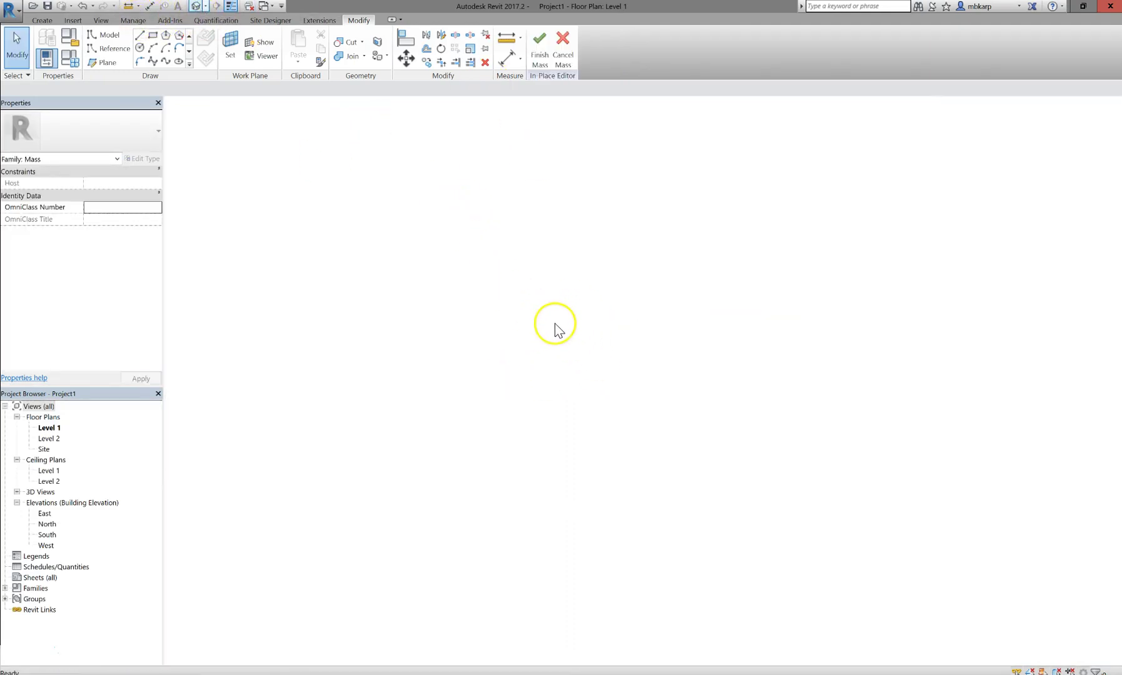
scroll(538, 319, "down", 2)
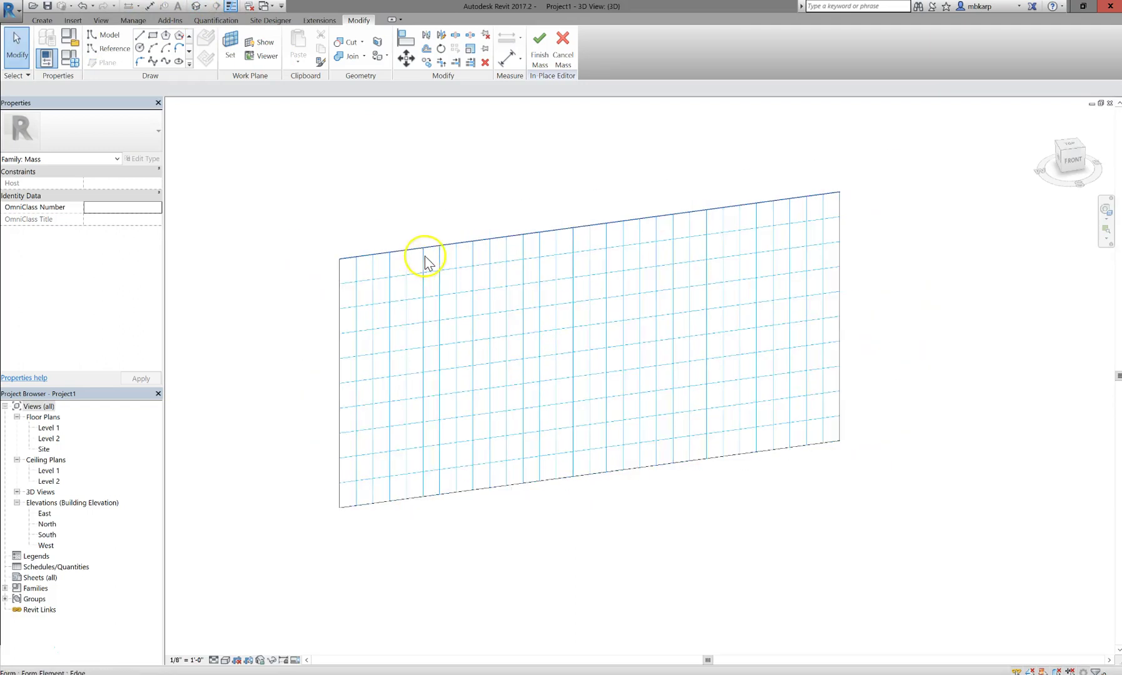
- Apply the Rectangle : flat panel type to the divided mass surface
left_click(424, 265)
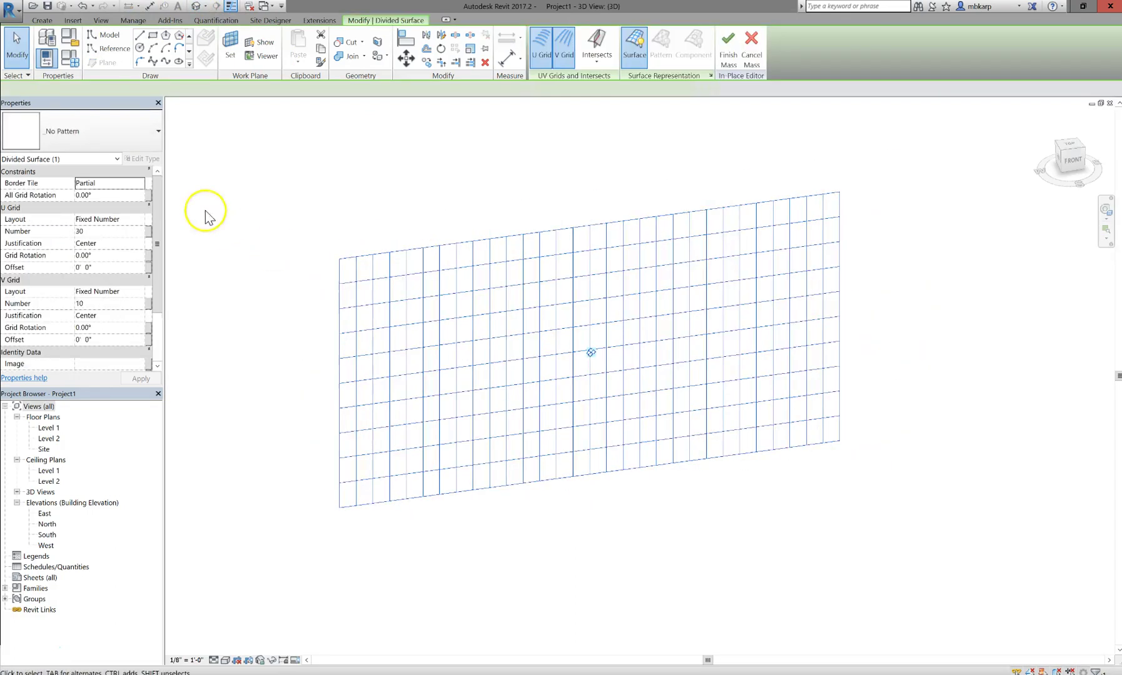
left_click(102, 140)
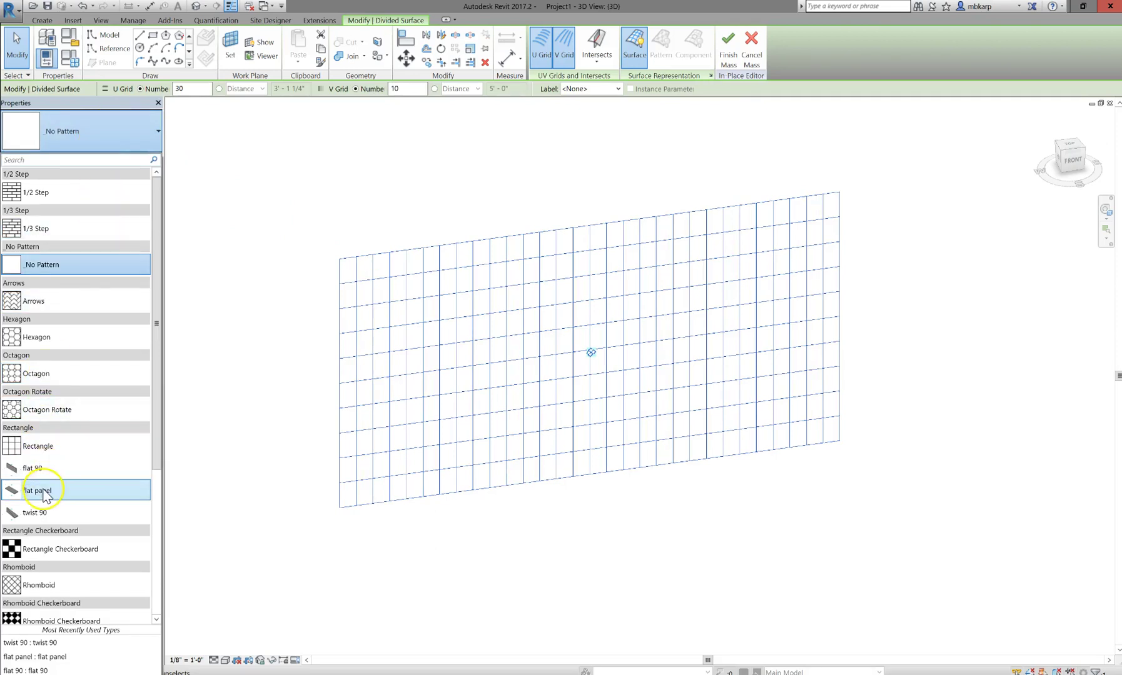
key("Escape")
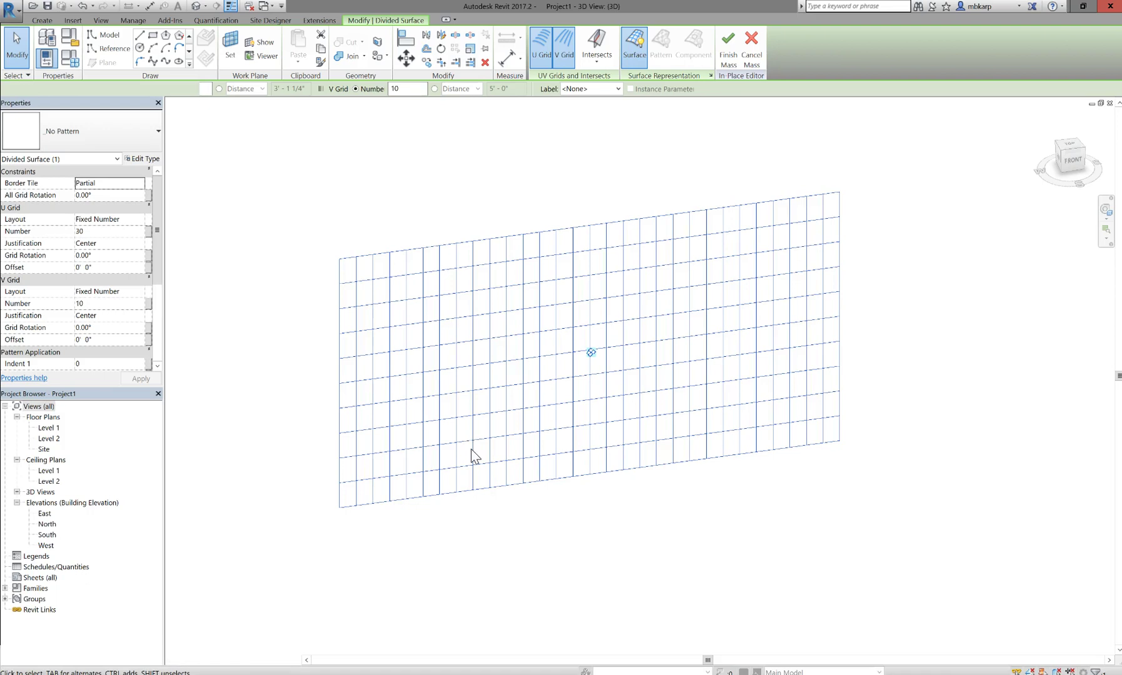
left_click(278, 326)
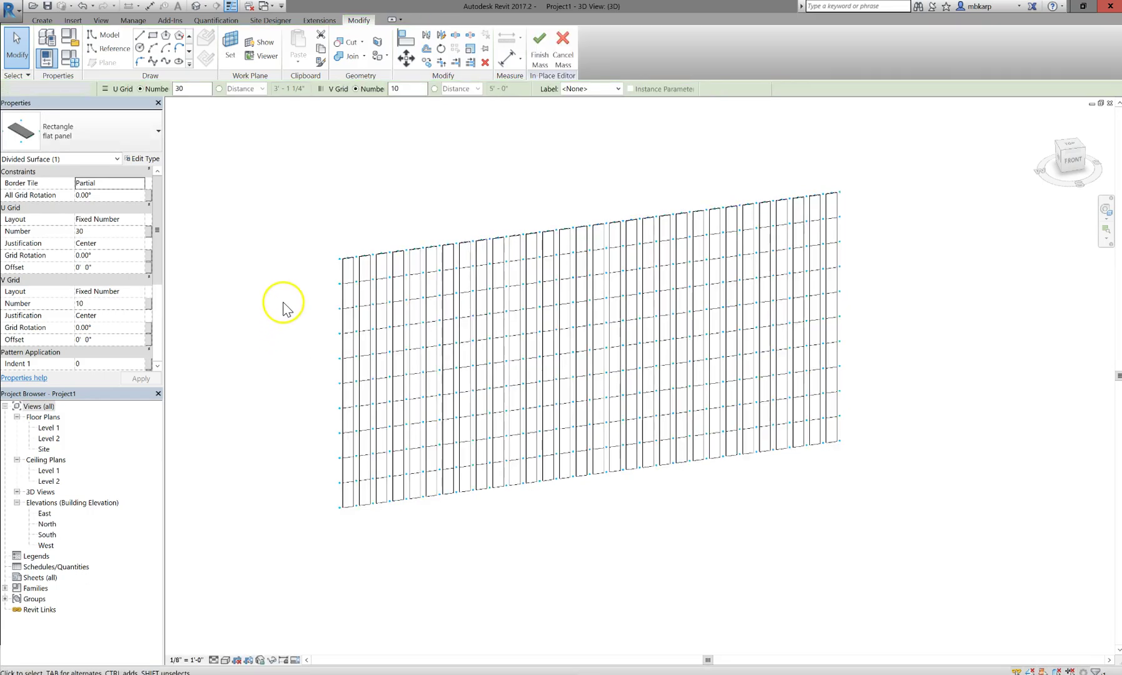
- Zoom into the panel grid and select the top-left curtain panel
scroll(322, 241, "up", 5)
middle_click_drag(373, 242, 283, 191)
scroll(282, 192, "down", 5)
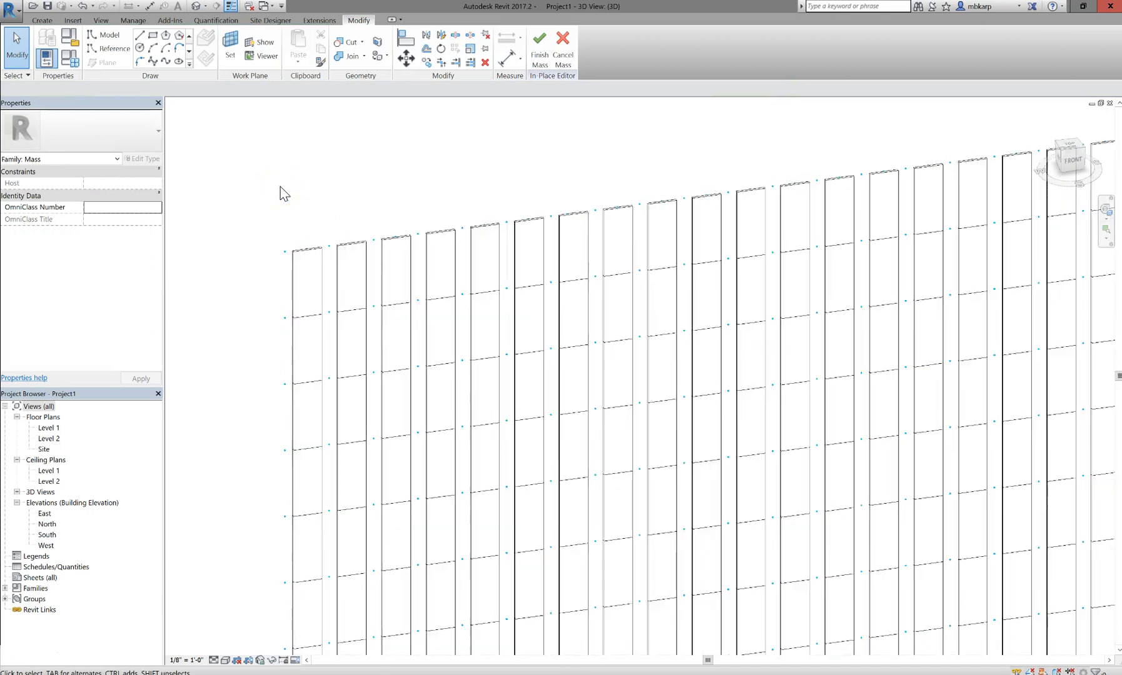
scroll(314, 224, "up", 2)
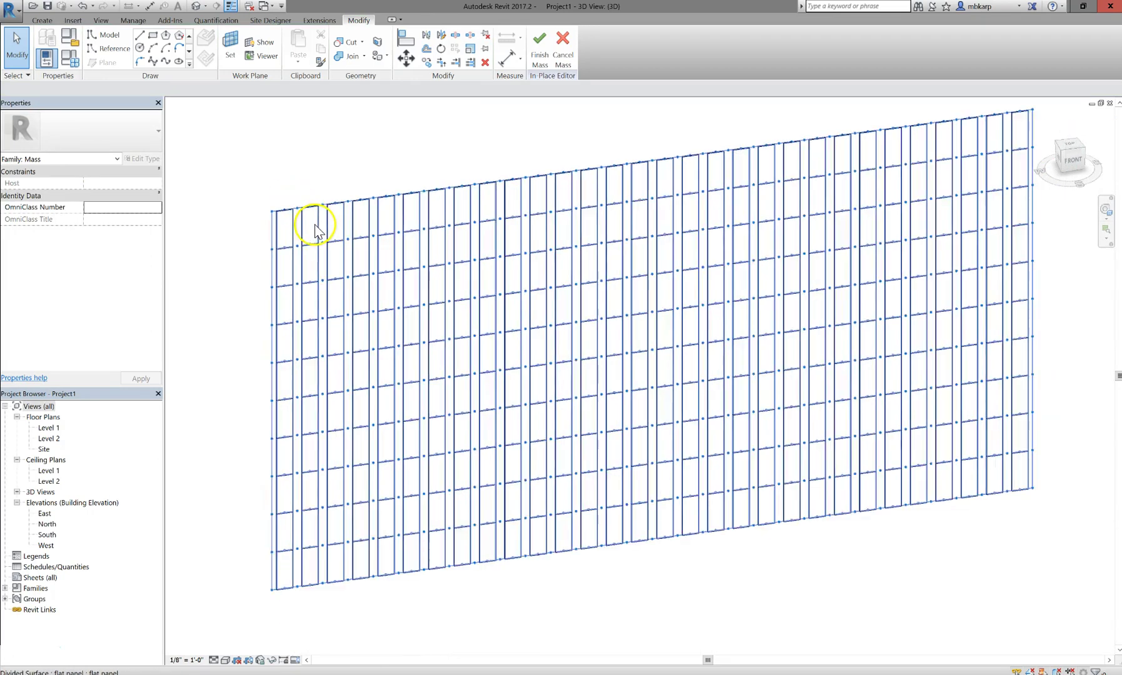
scroll(286, 229, "up", 1)
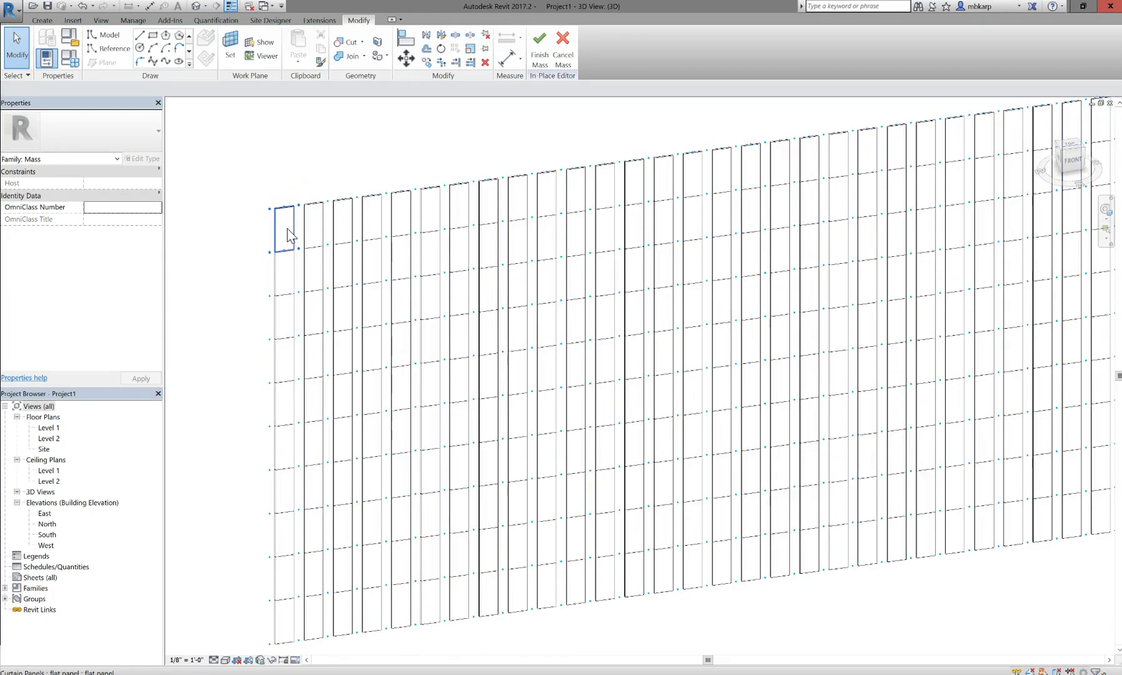
left_click(288, 235)
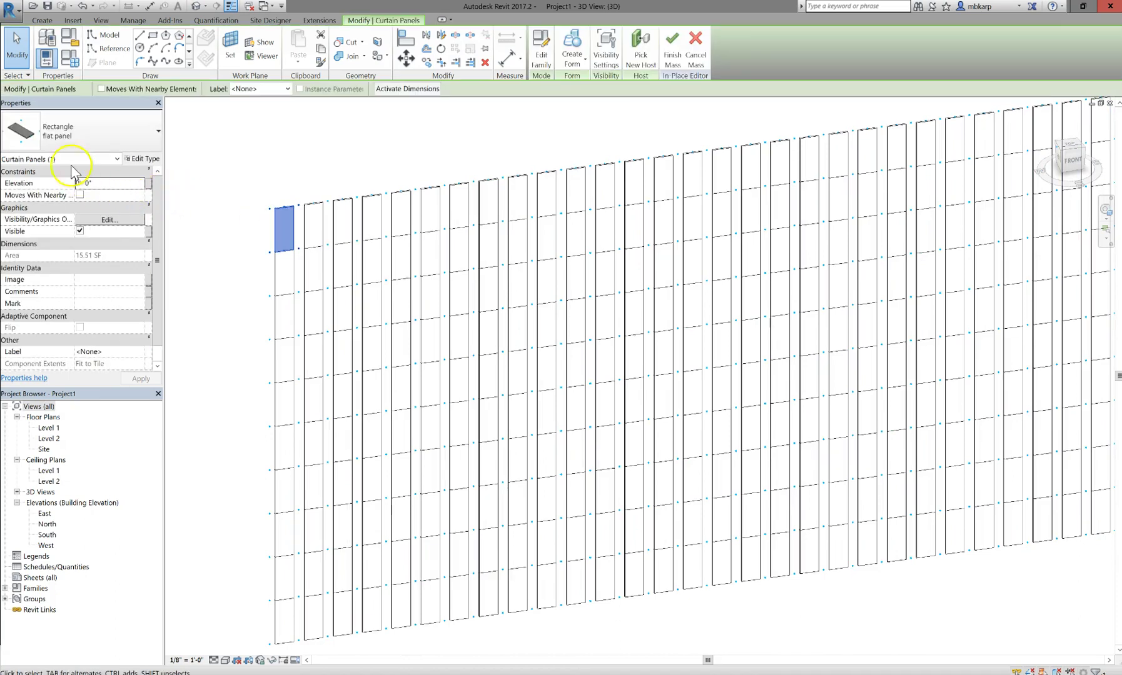
left_click(148, 160)
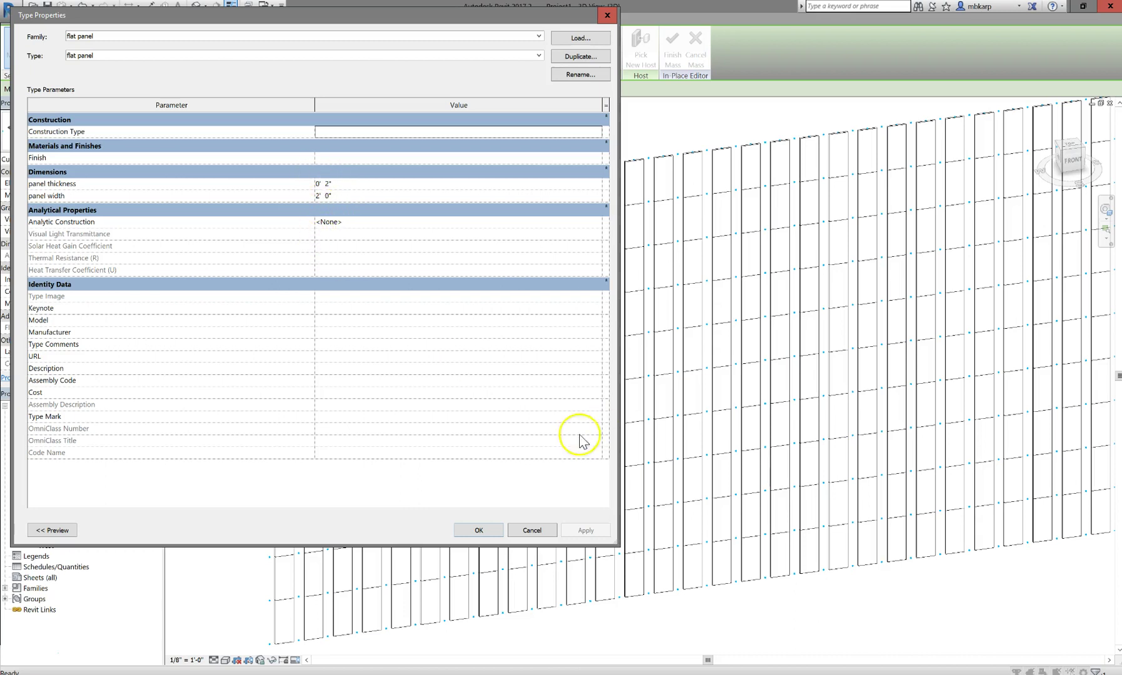
left_click(478, 530)
scroll(375, 327, "down", 2)
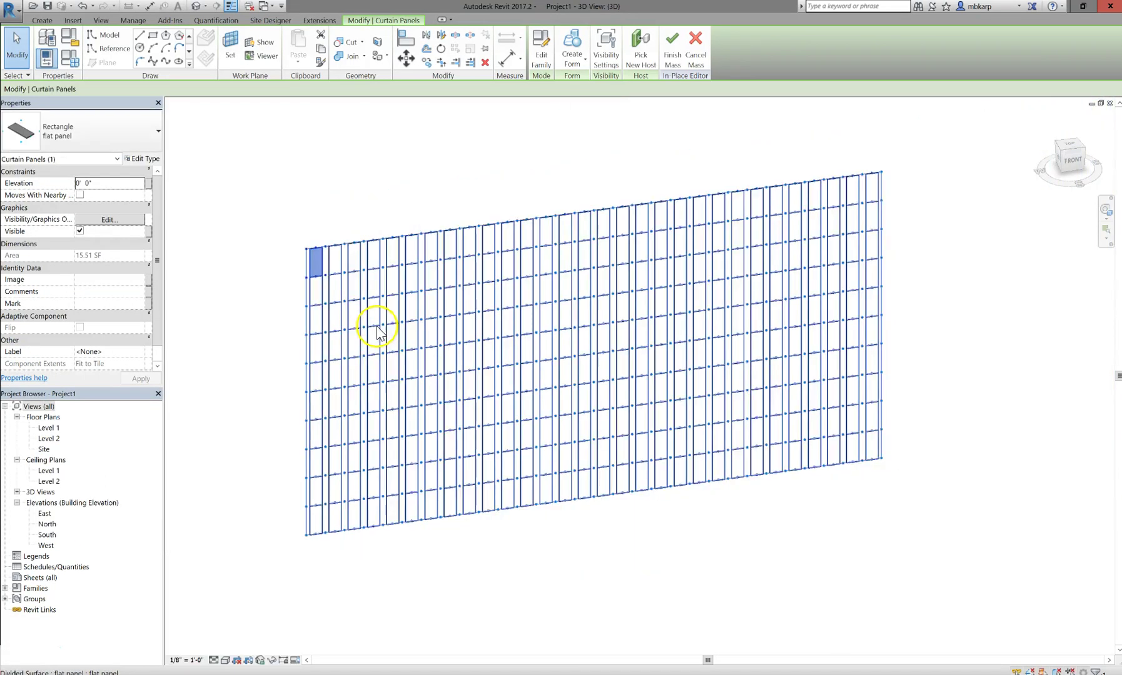
middle_click_drag(375, 328, 366, 355)
key("Escape")
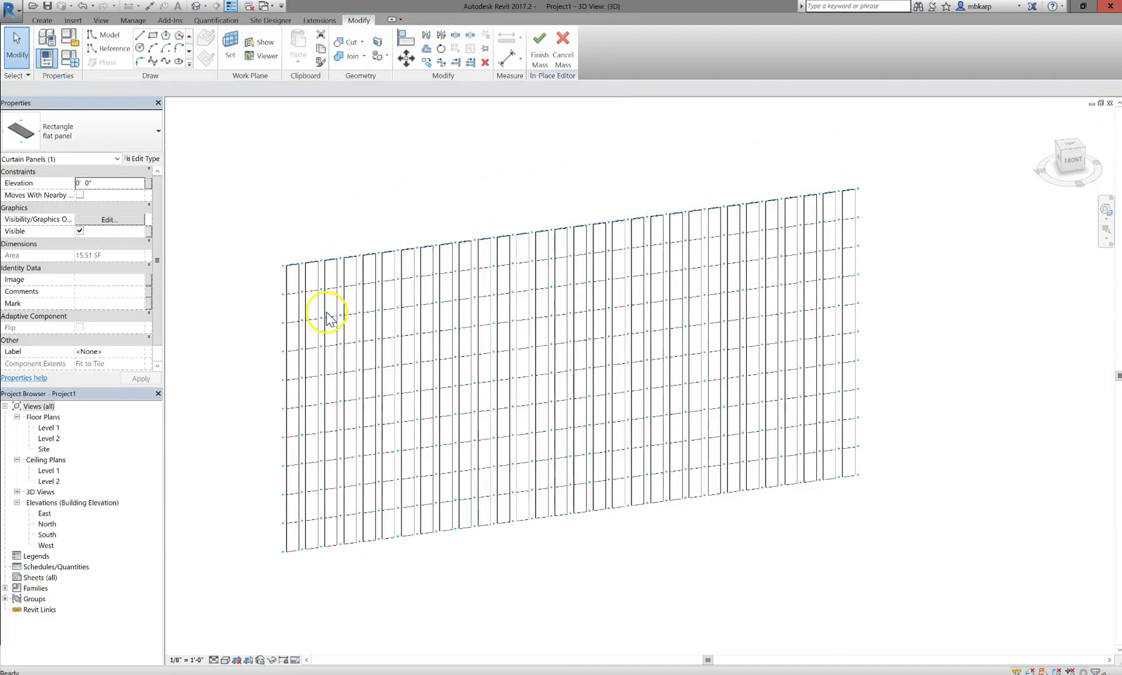
scroll(327, 317, "up", 3)
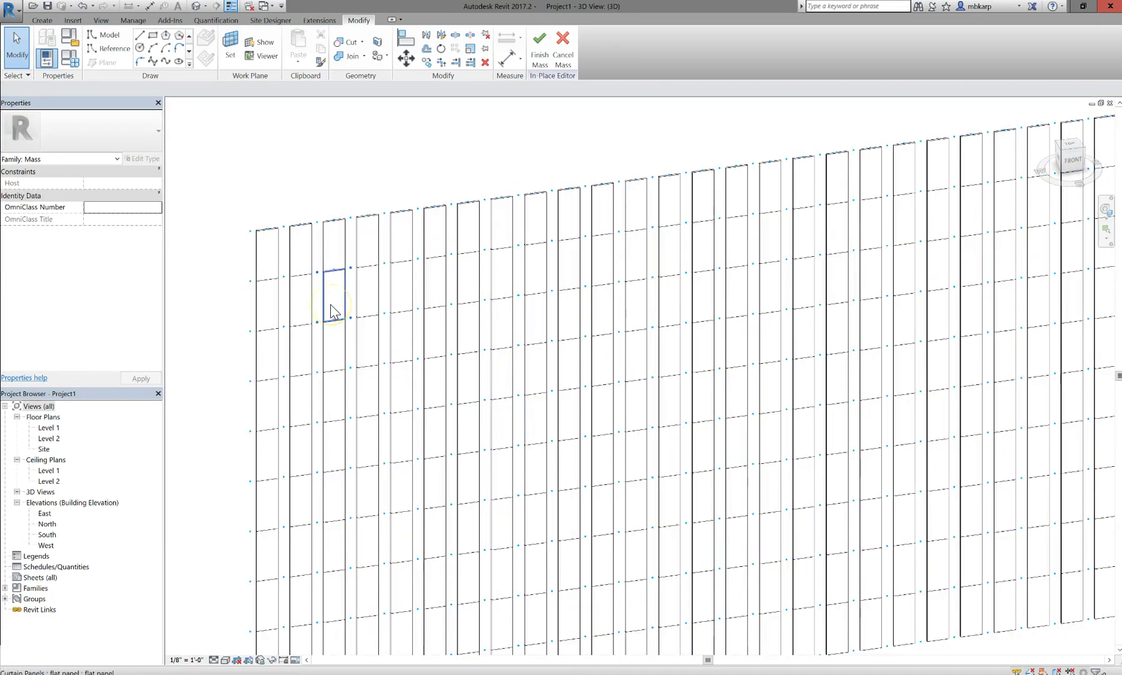
- Change one curtain panel near the top-left to the twist 90 type
left_click(331, 311)
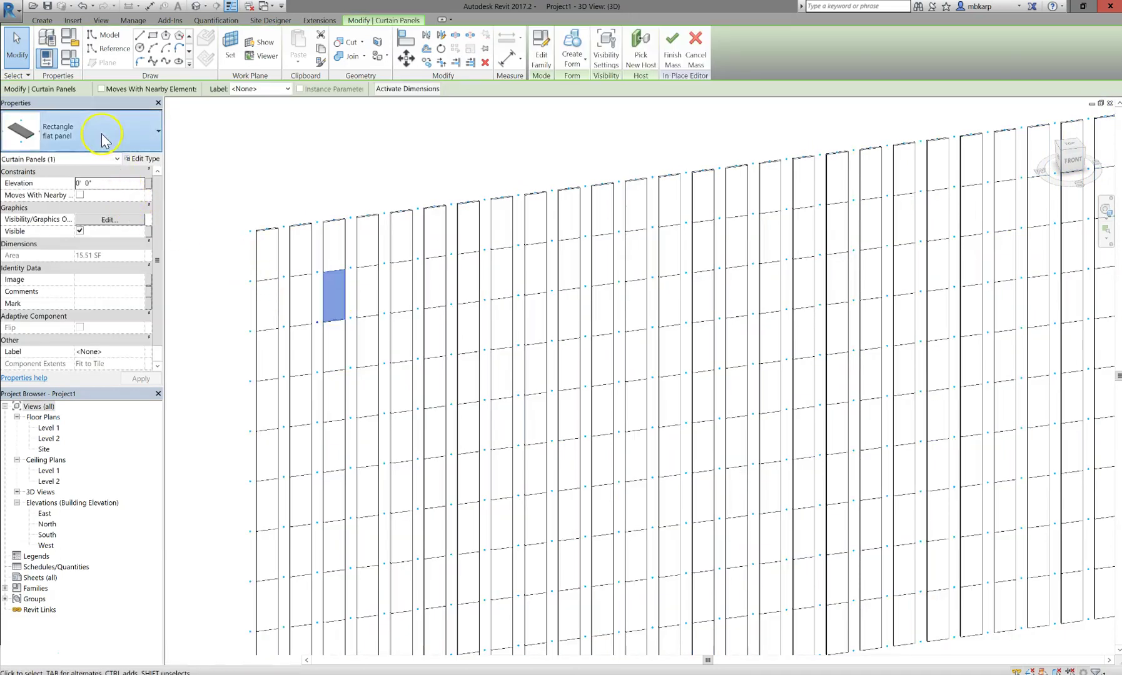
left_click(98, 147)
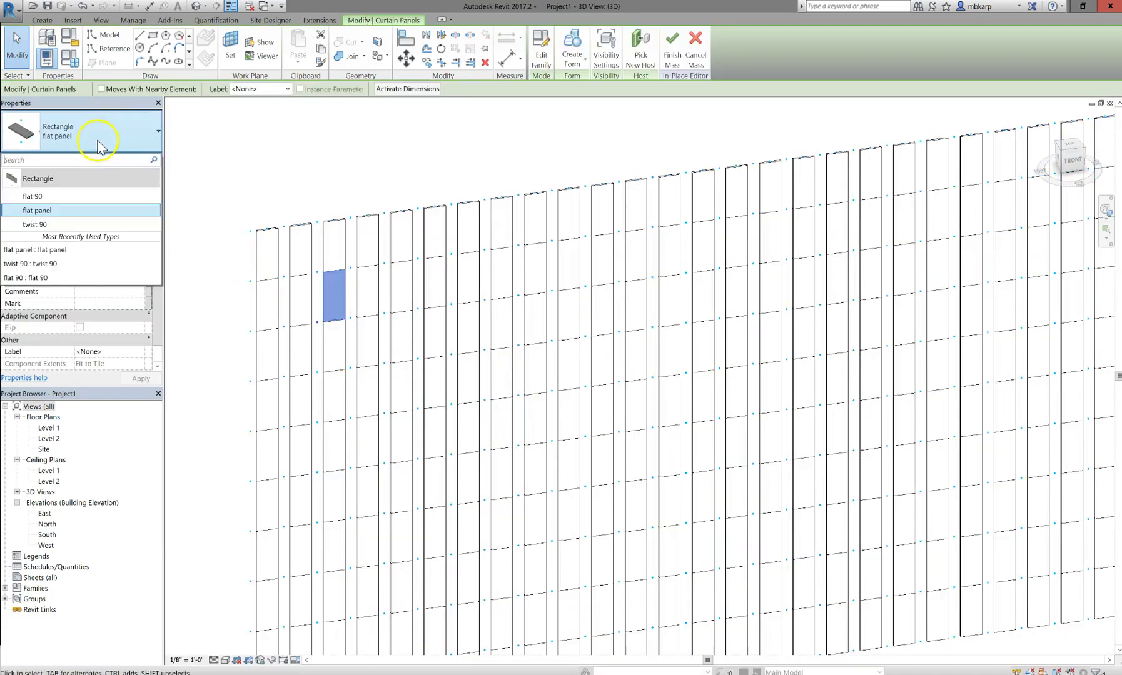
left_click(83, 226)
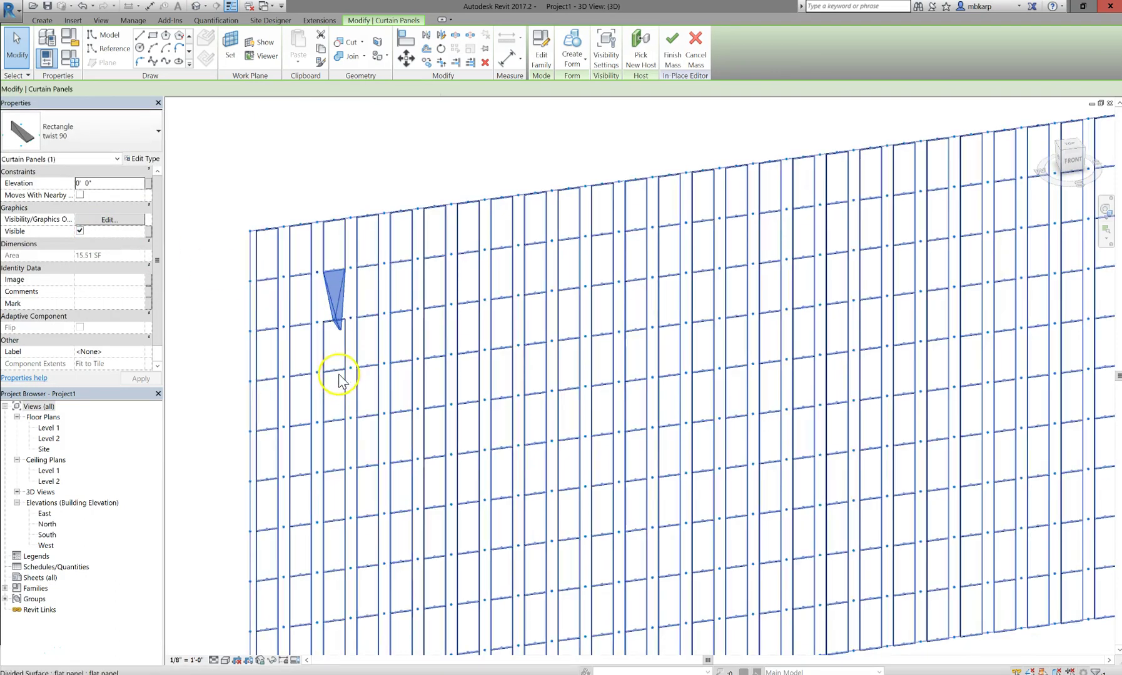
- Change the panel directly below it to the thin flat 90 type
left_click(332, 369)
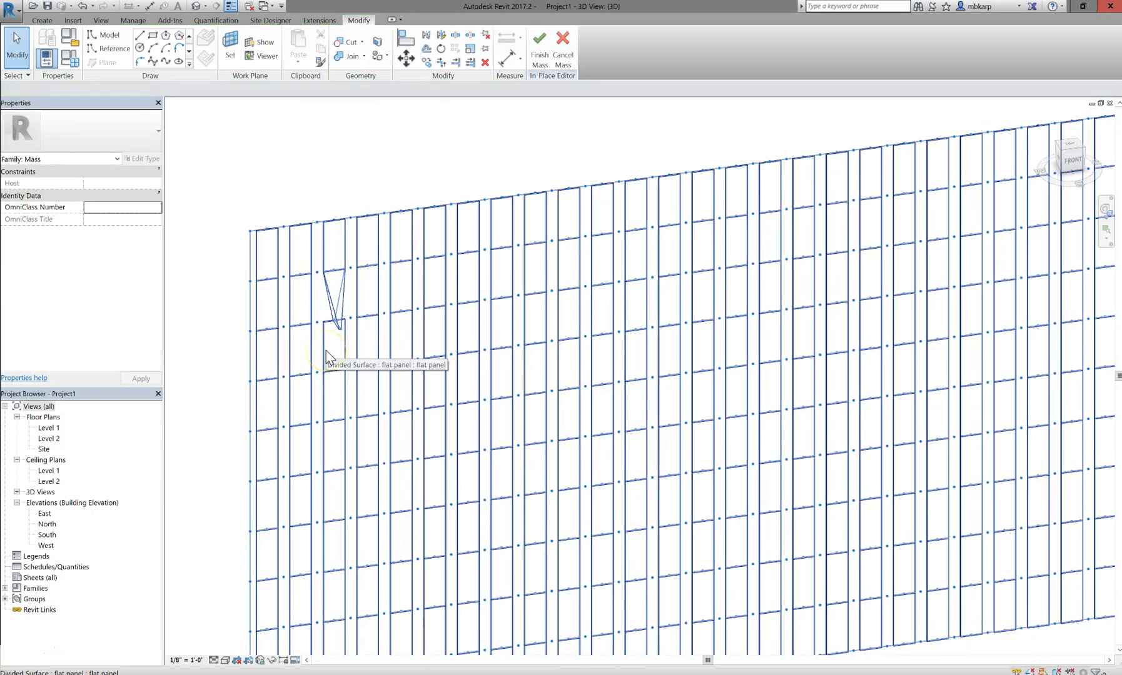
left_click(320, 344)
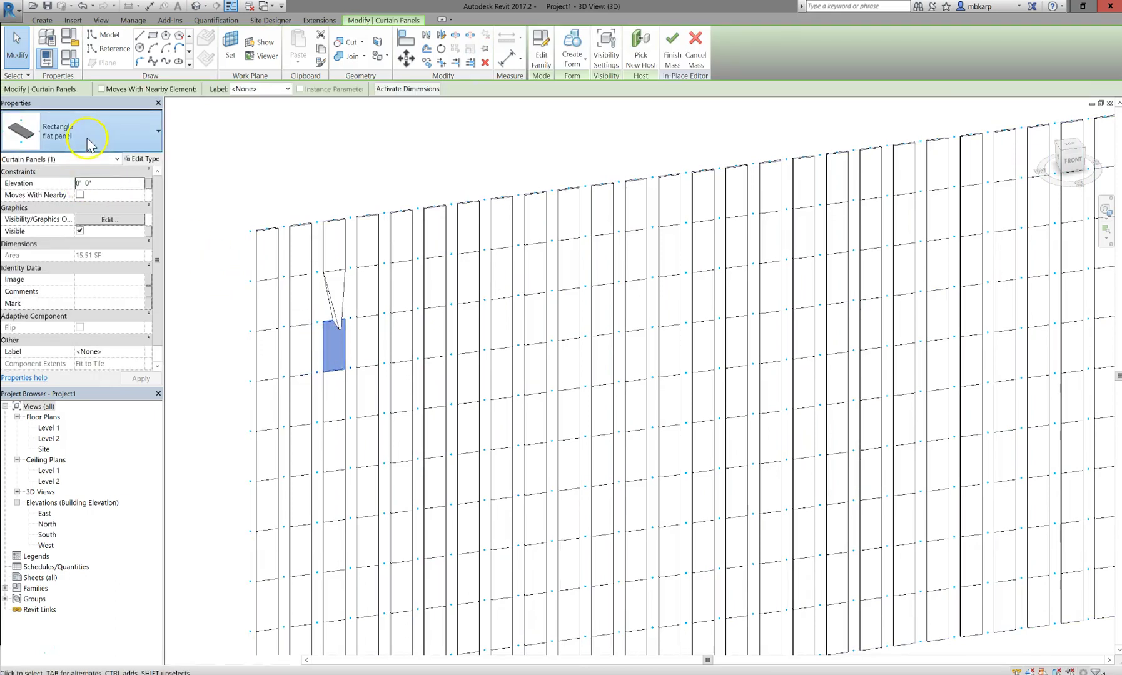
left_click(105, 126)
left_click(75, 210)
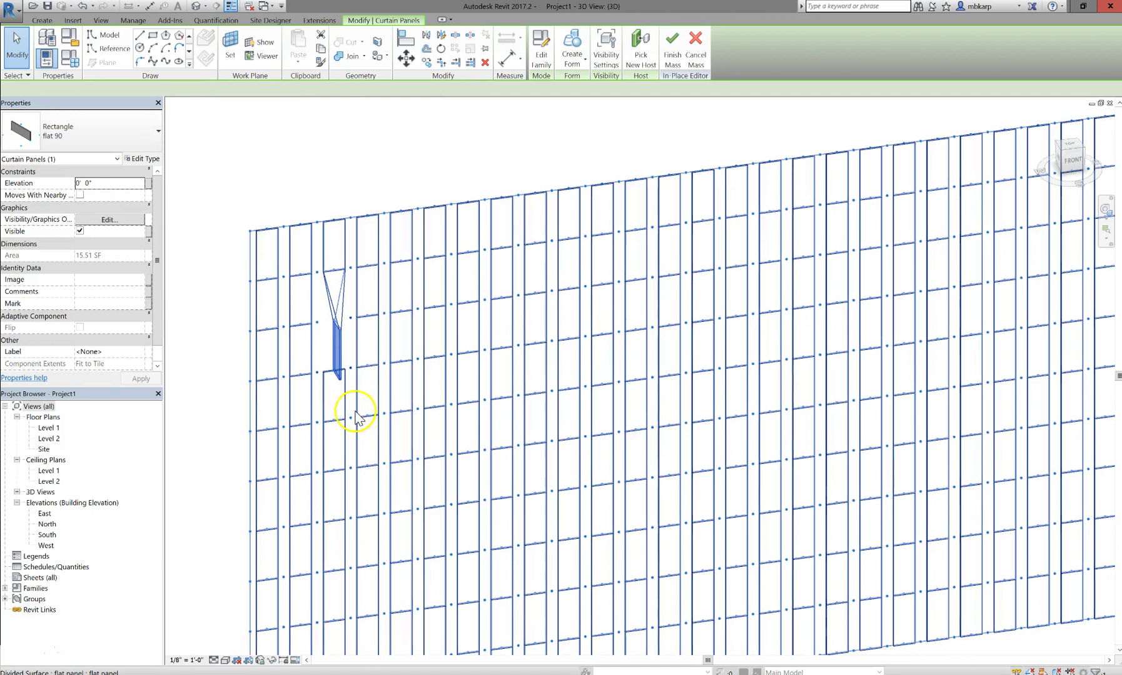
scroll(321, 395, "down", 2)
- Clear the selection and orbit and zoom around the twist 90 panel tapering into flat 90
key("Escape")
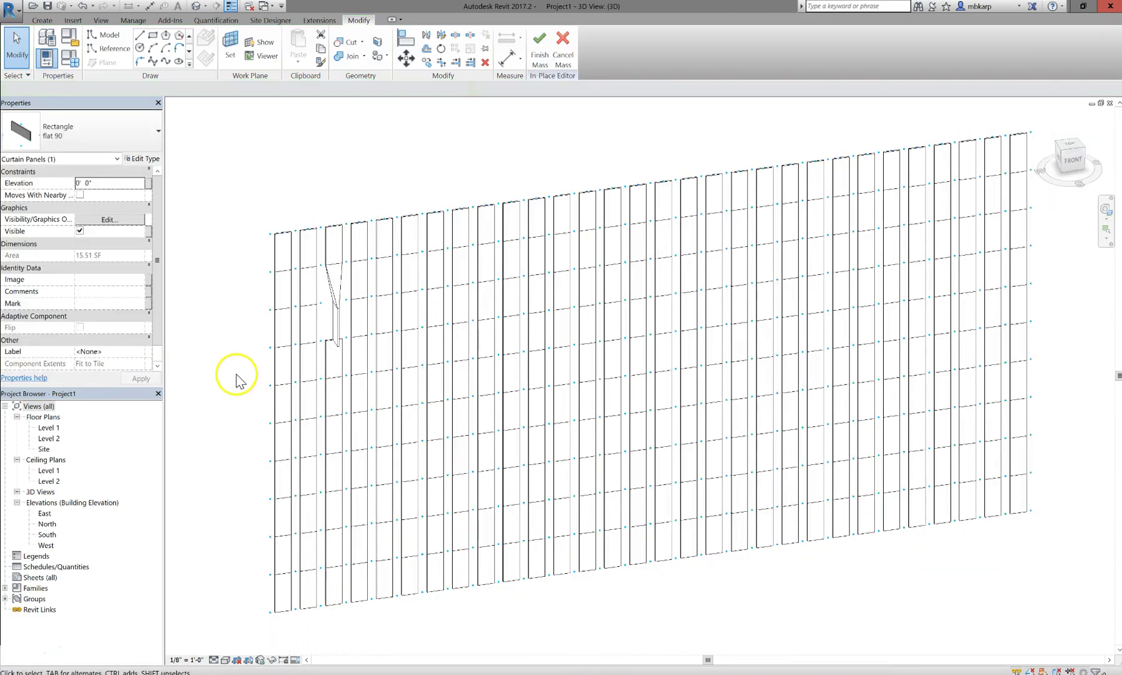
middle_click_drag(315, 426, 310, 398, "shift")
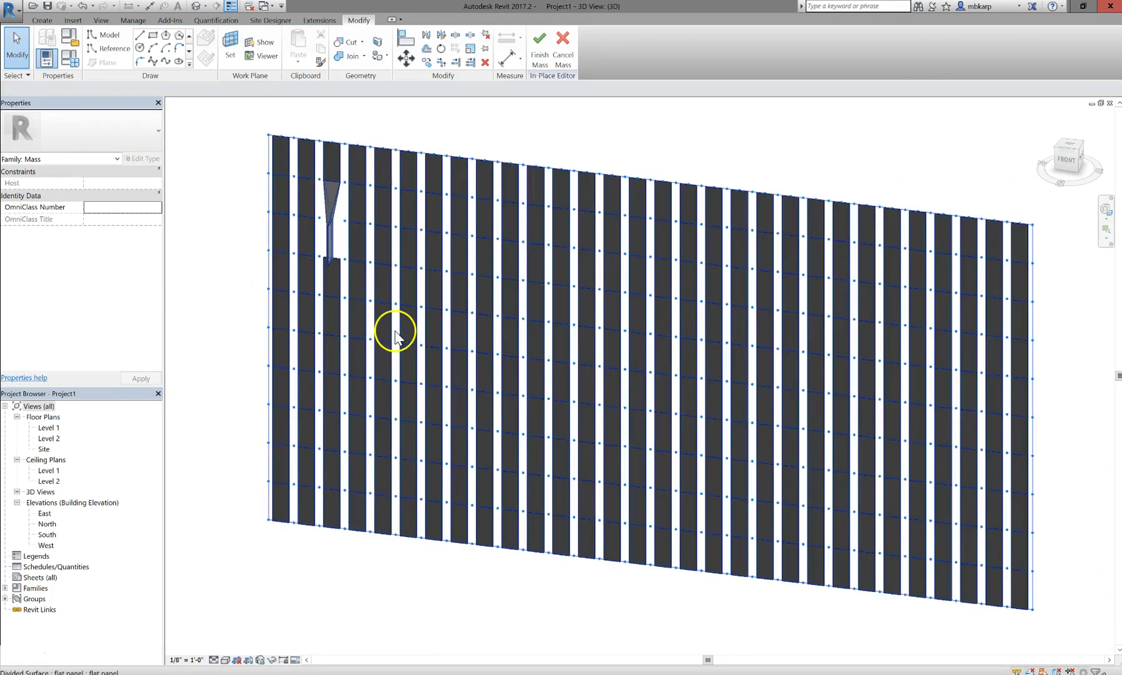
mouse_move(395, 337)
middle_mouse_down("shift")
mouse_move(351, 318)
mouse_move(380, 305)
mouse_move(370, 258)
middle_mouse_up("shift")
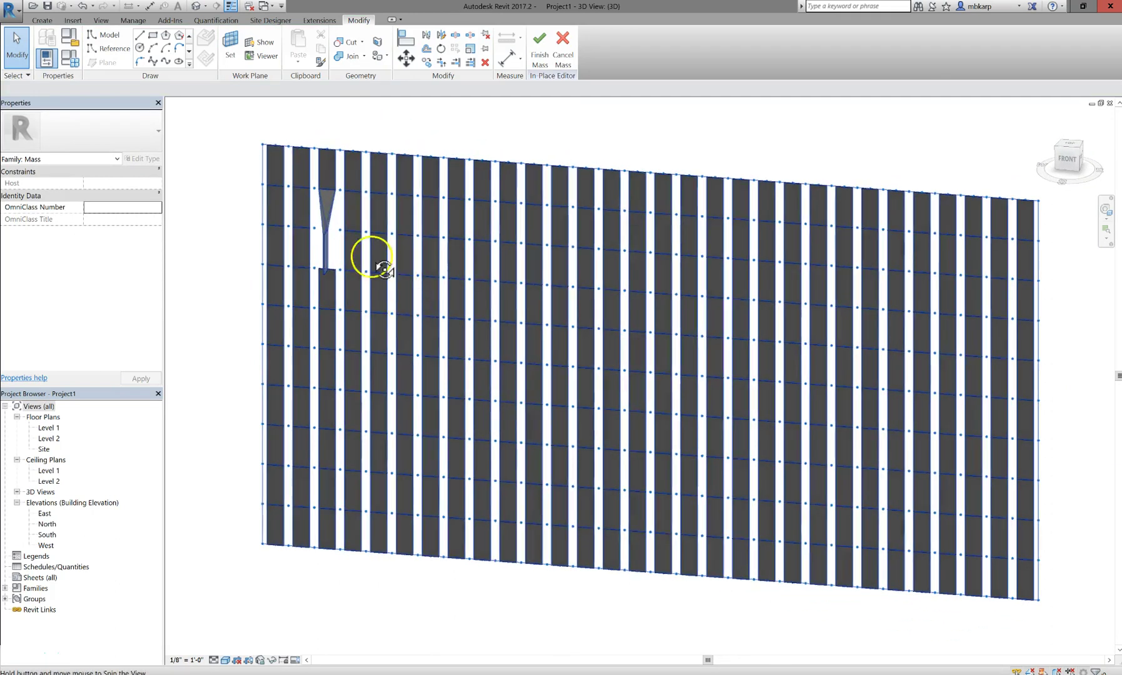
scroll(342, 281, "up", 3)
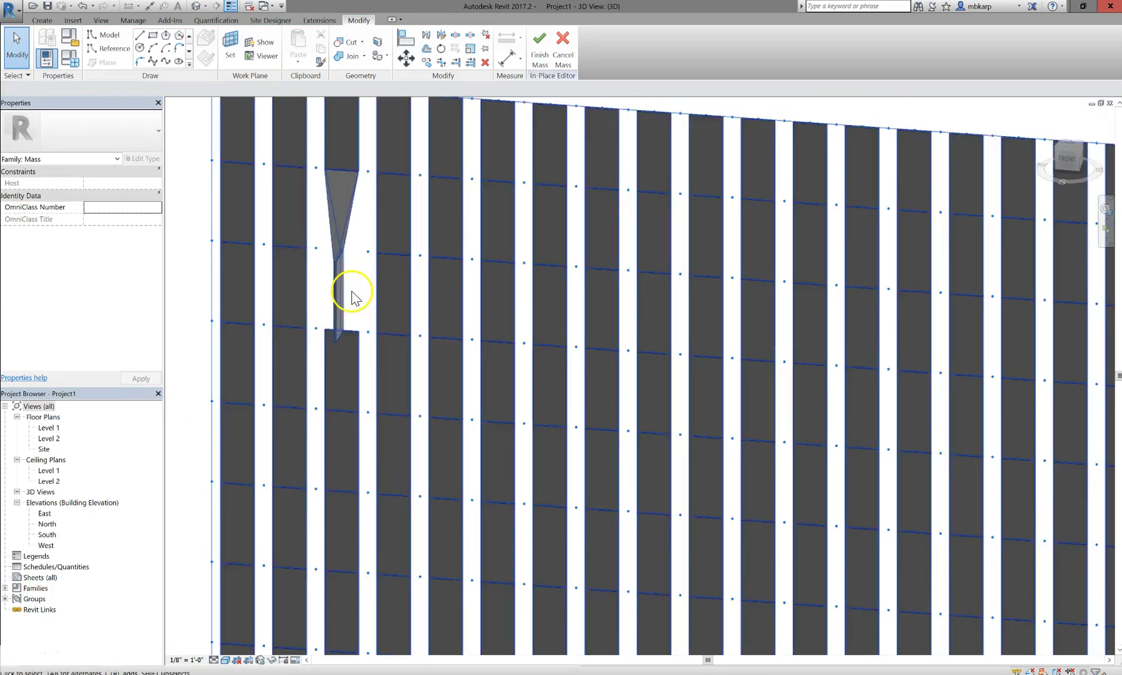
scroll(341, 316, "down", 1)
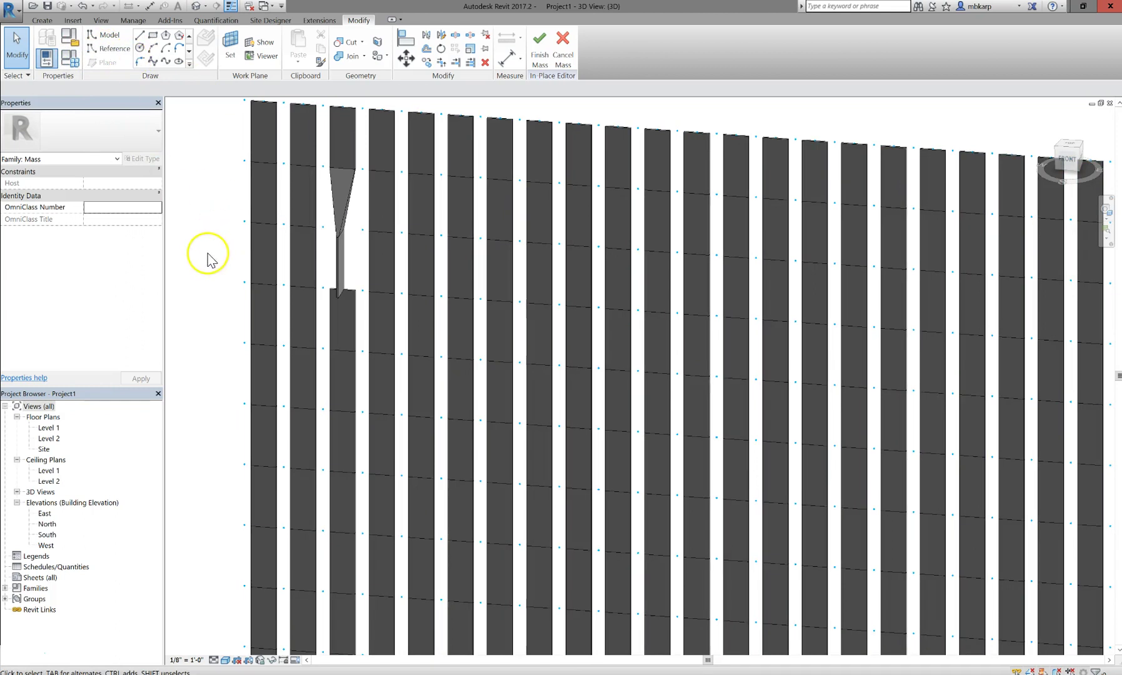
- With Match Type (MA), copy flat 90 onto the three panels below the twisted panel
key("m")
key("a")
left_click(336, 268)
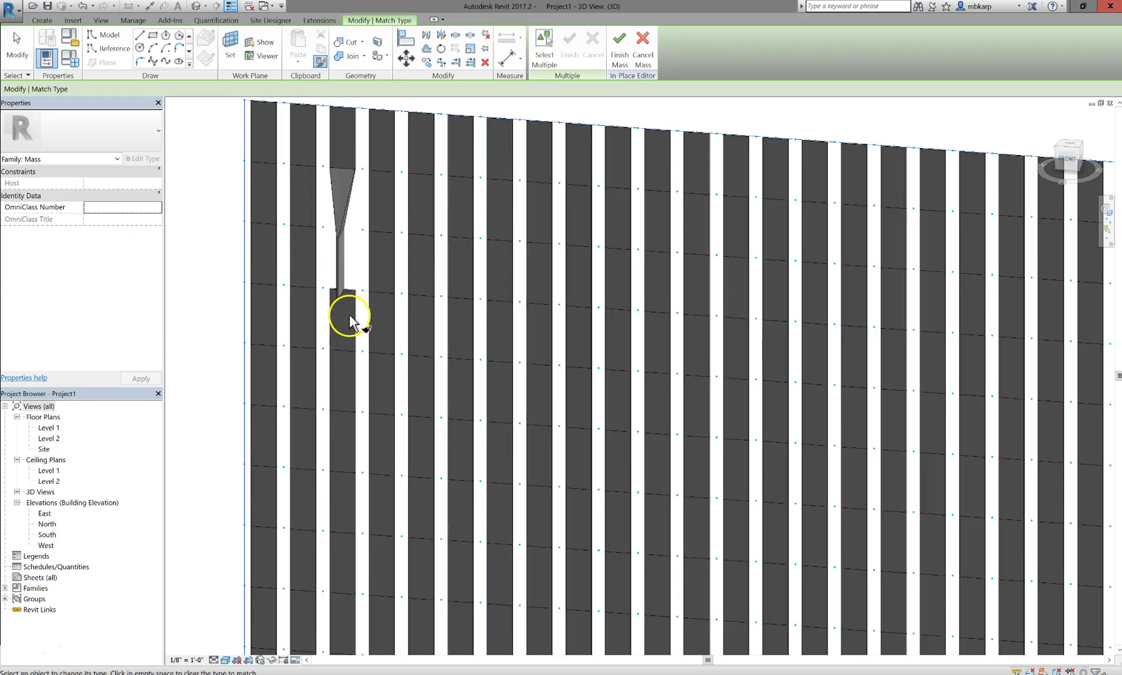
left_click(341, 284)
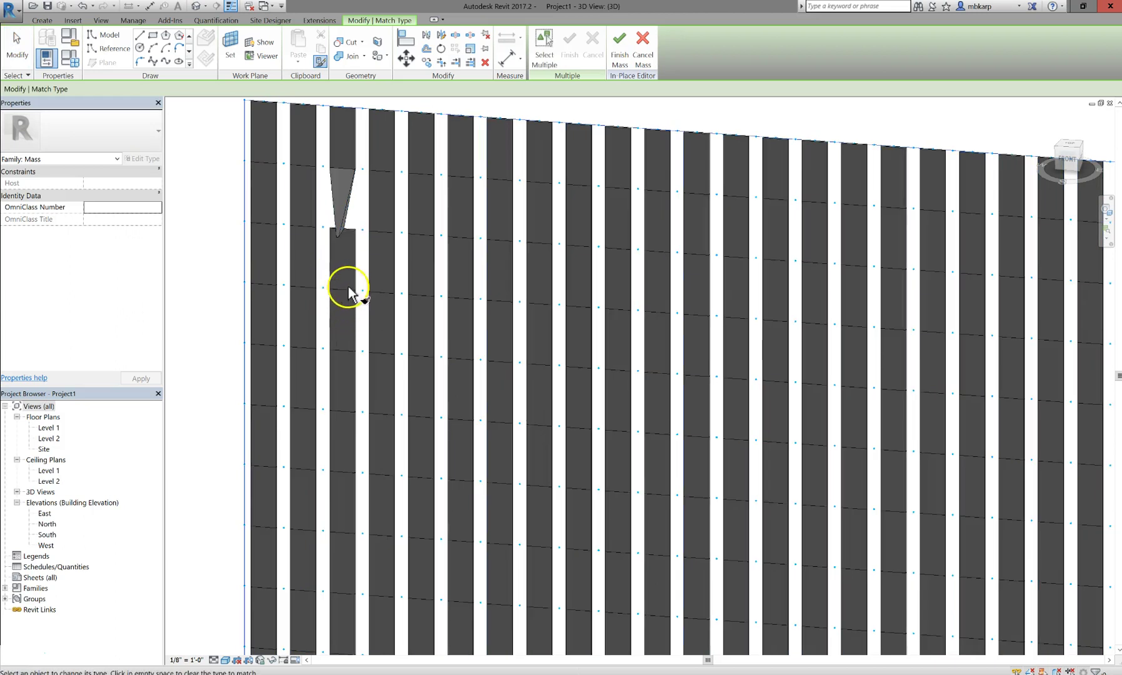
left_click(348, 266)
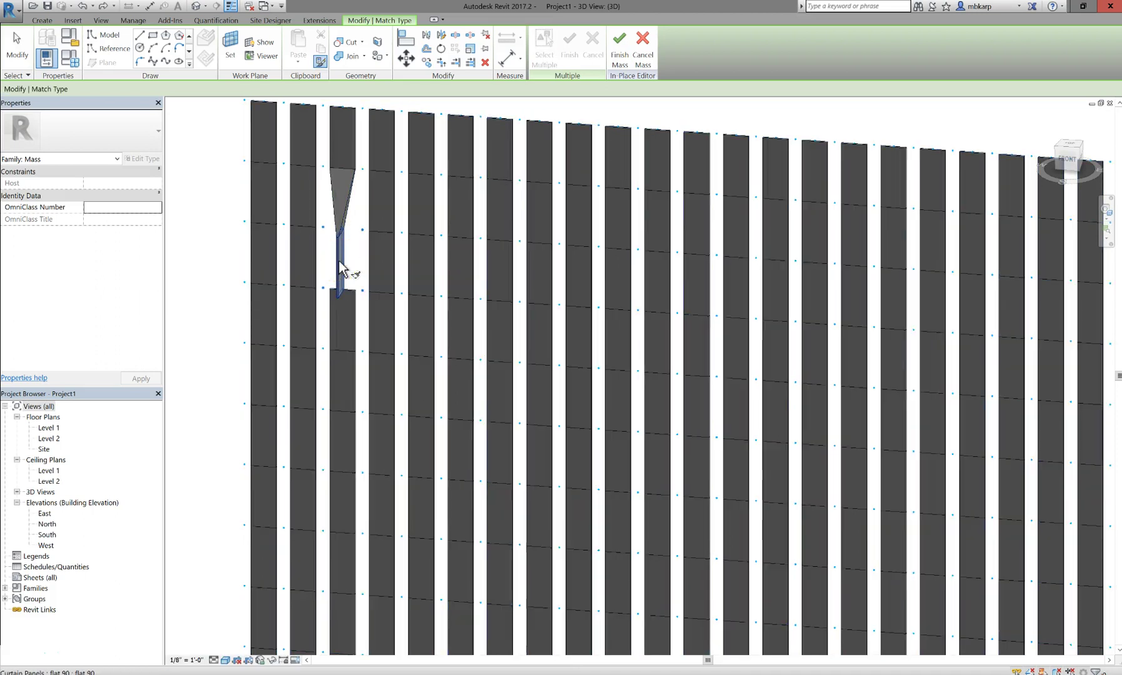
left_click(340, 261)
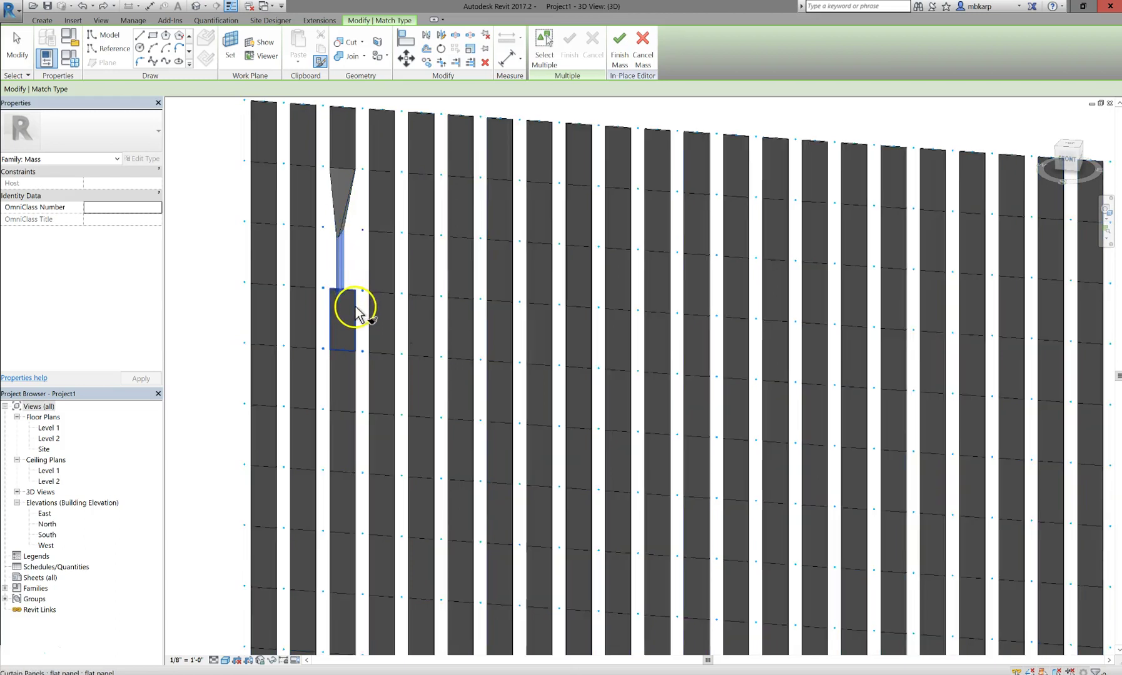
left_click(354, 311)
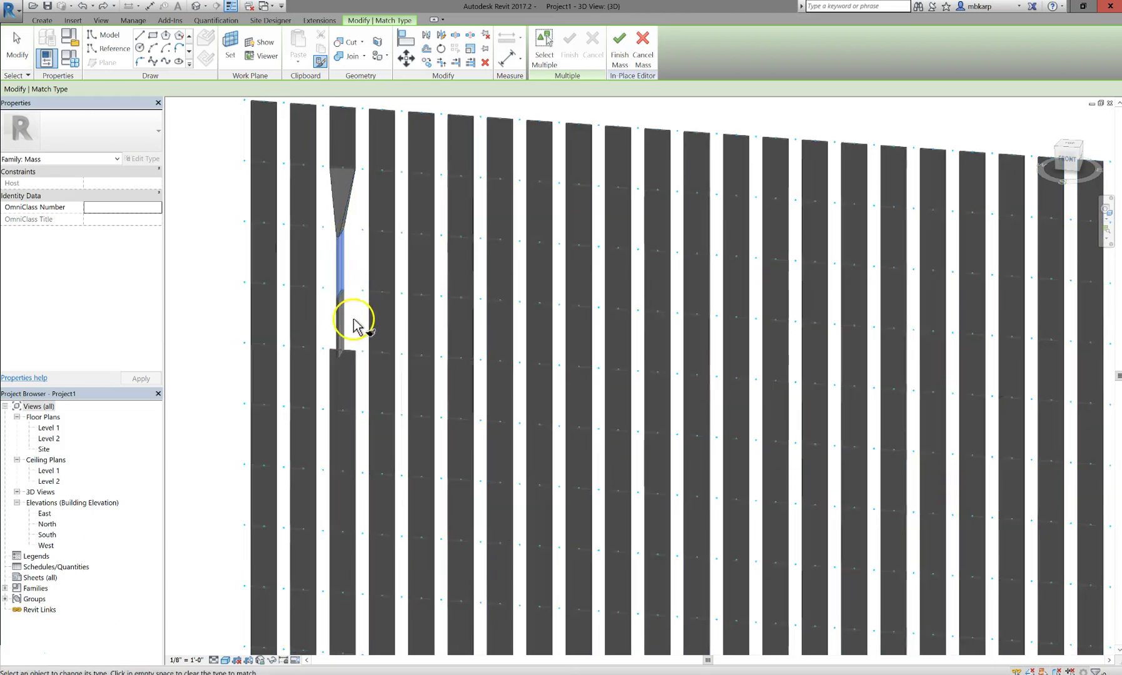
left_click(354, 375)
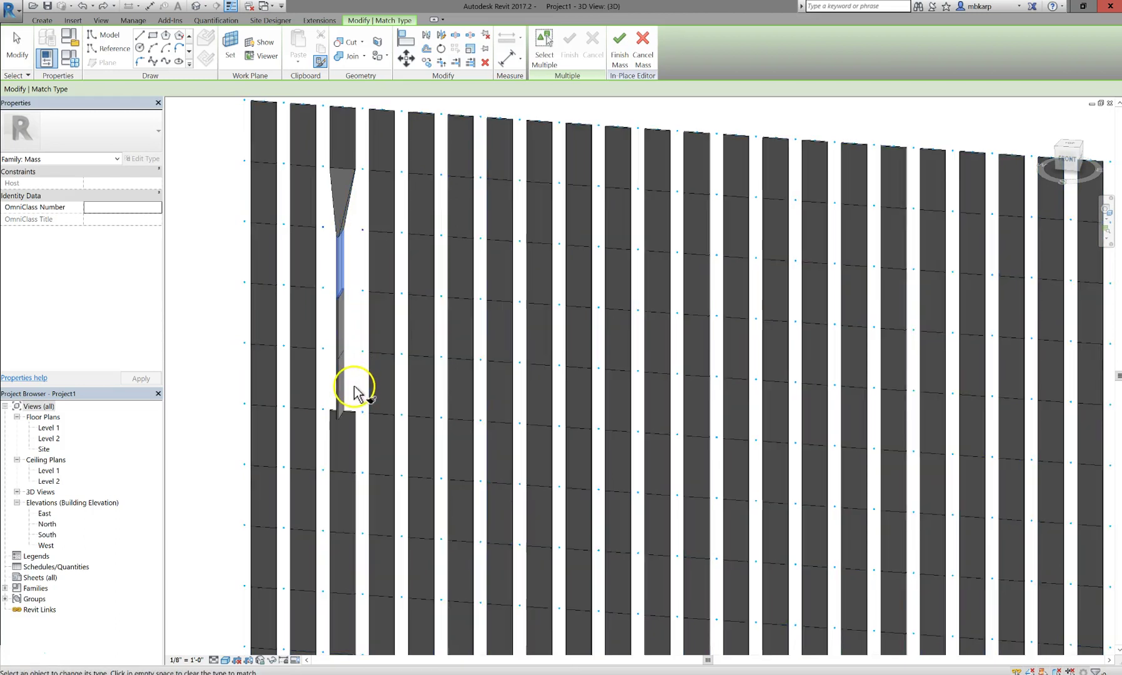
left_click(354, 436)
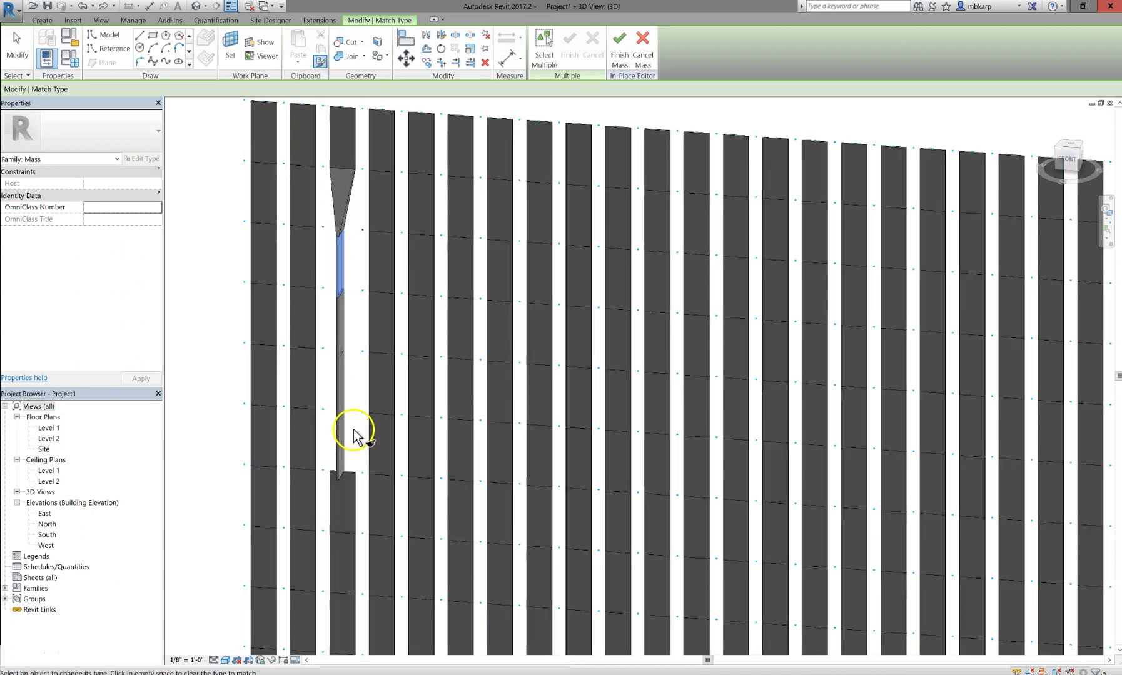
scroll(350, 405, "down", 3)
scroll(356, 331, "up", 2)
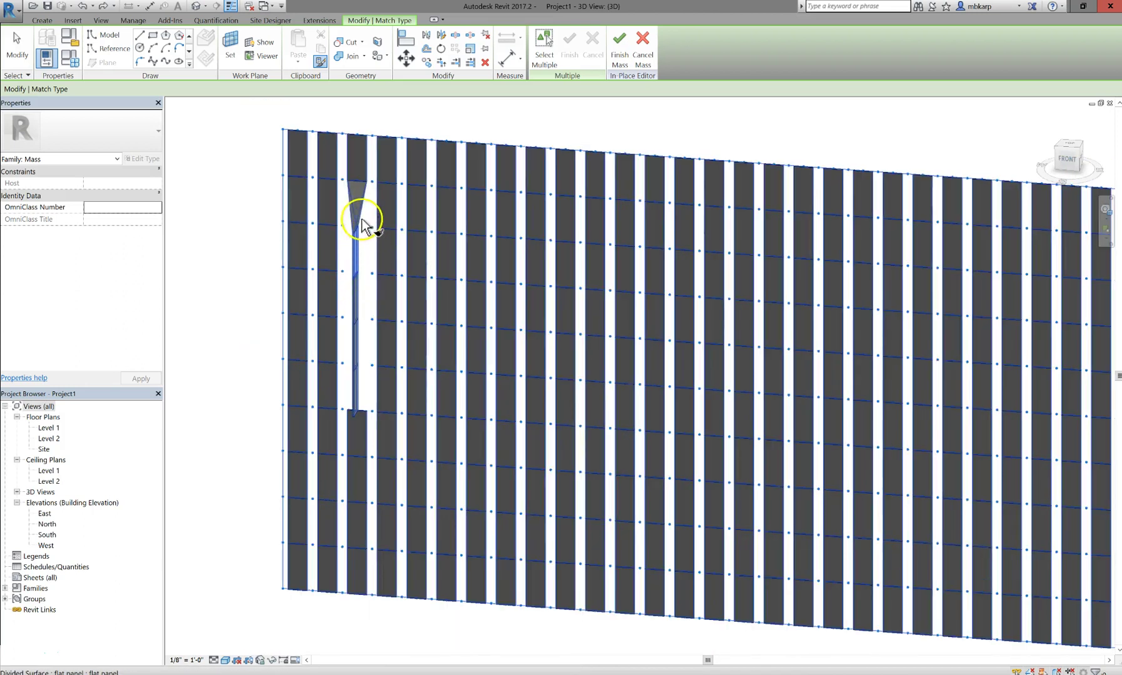
left_click(366, 216)
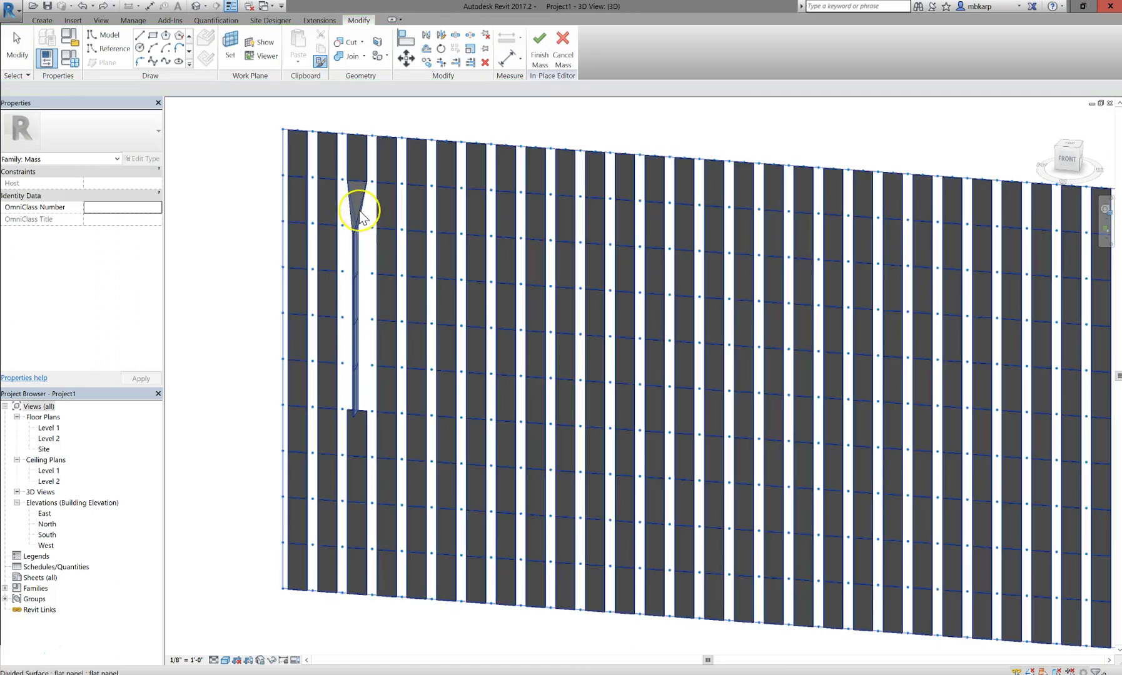
- Match the twist 90 type onto the panel beneath the thin fins
key("m")
key("a")
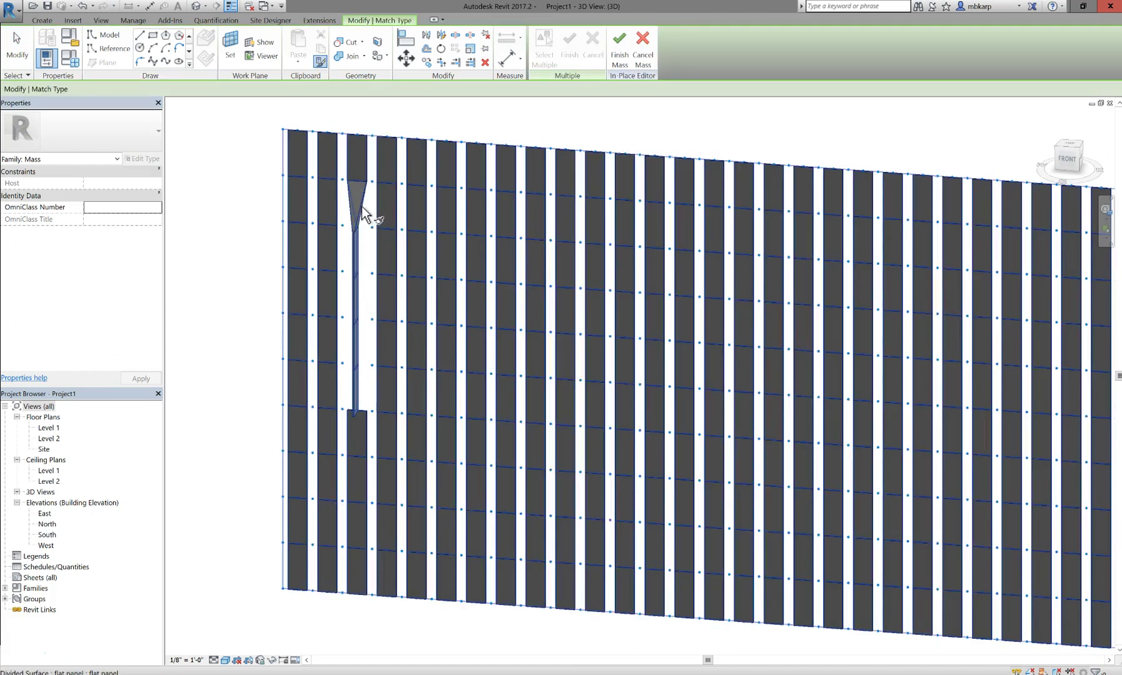
key("Tab")
left_click(366, 216)
left_click(366, 433)
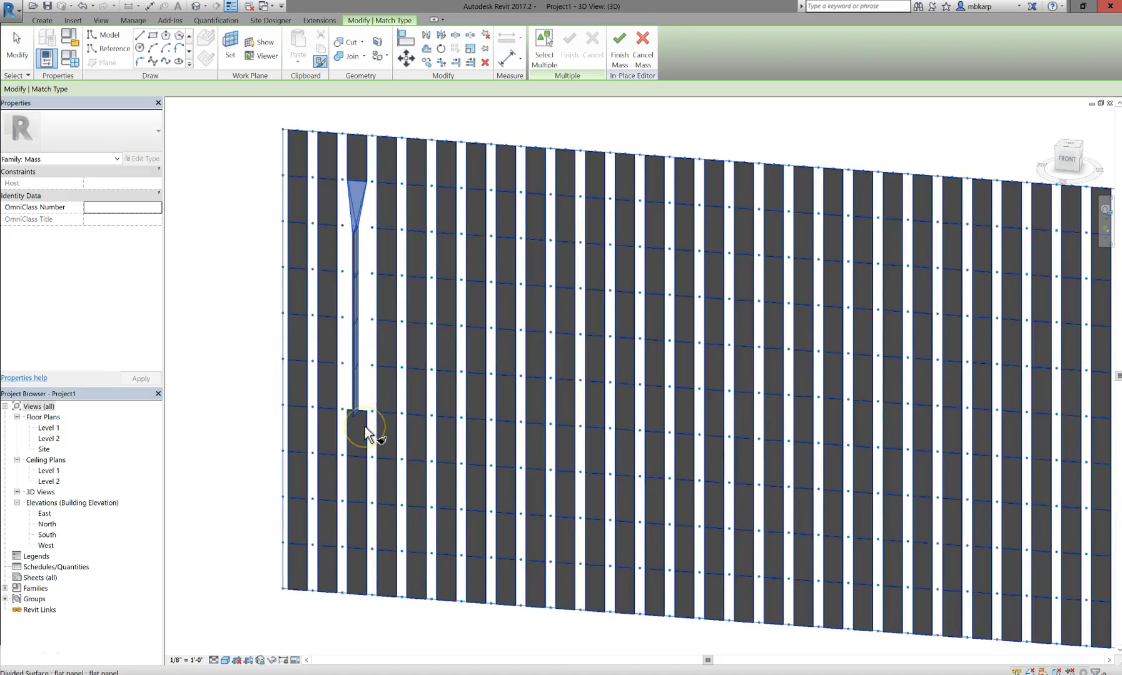
left_click(366, 434)
scroll(366, 434, "up", 3)
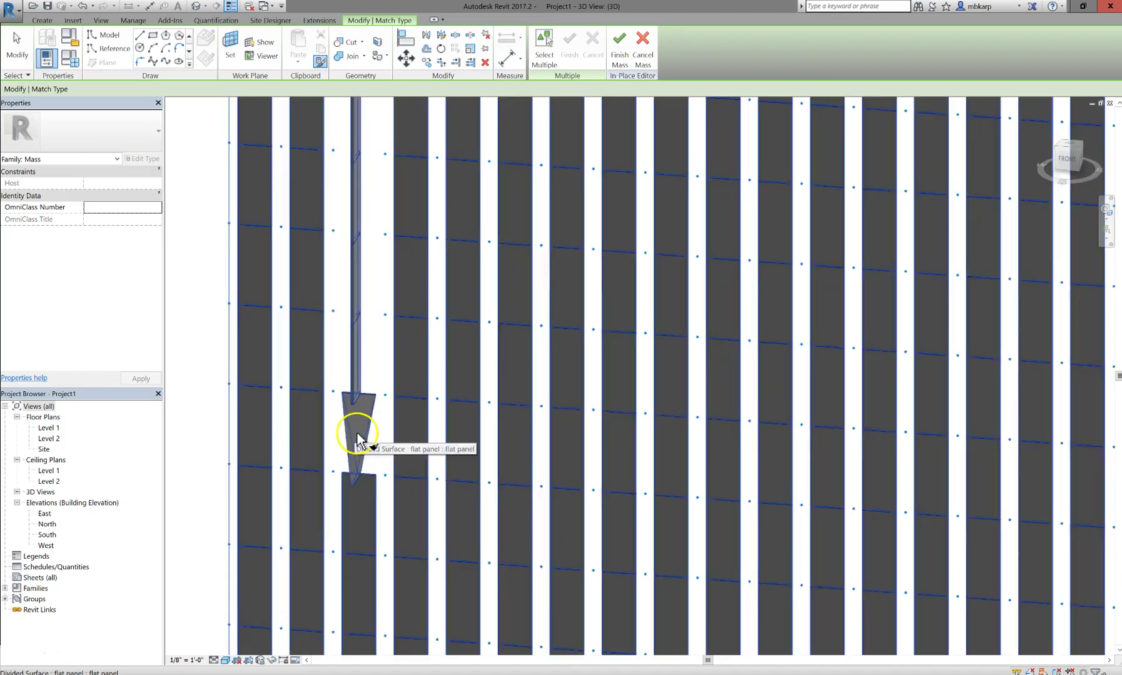
left_click(370, 433)
key("Escape")
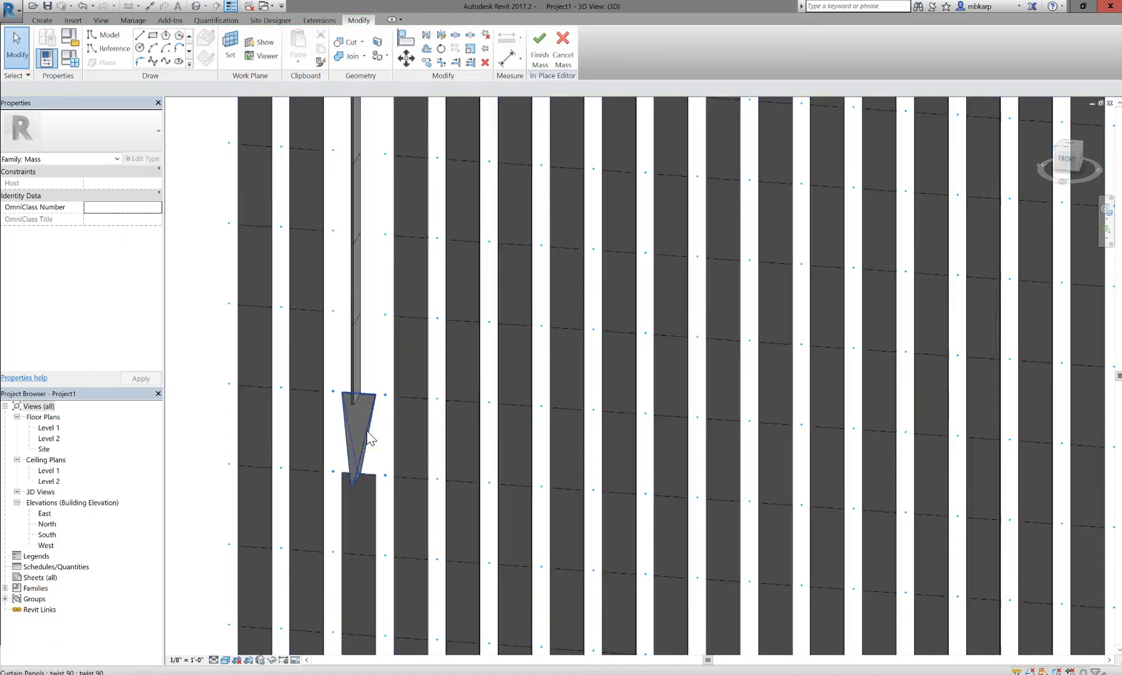
- Select the lower twist 90 panel, review its properties, and edit its family
left_click(368, 438)
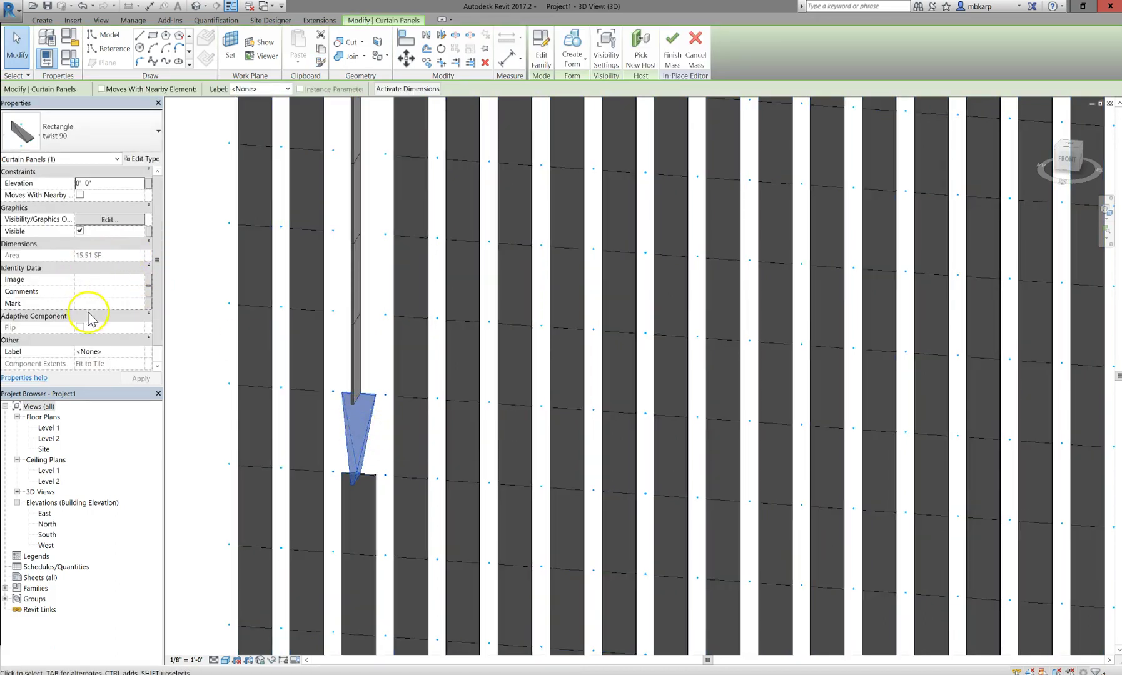
scroll(103, 287, "down", 1)
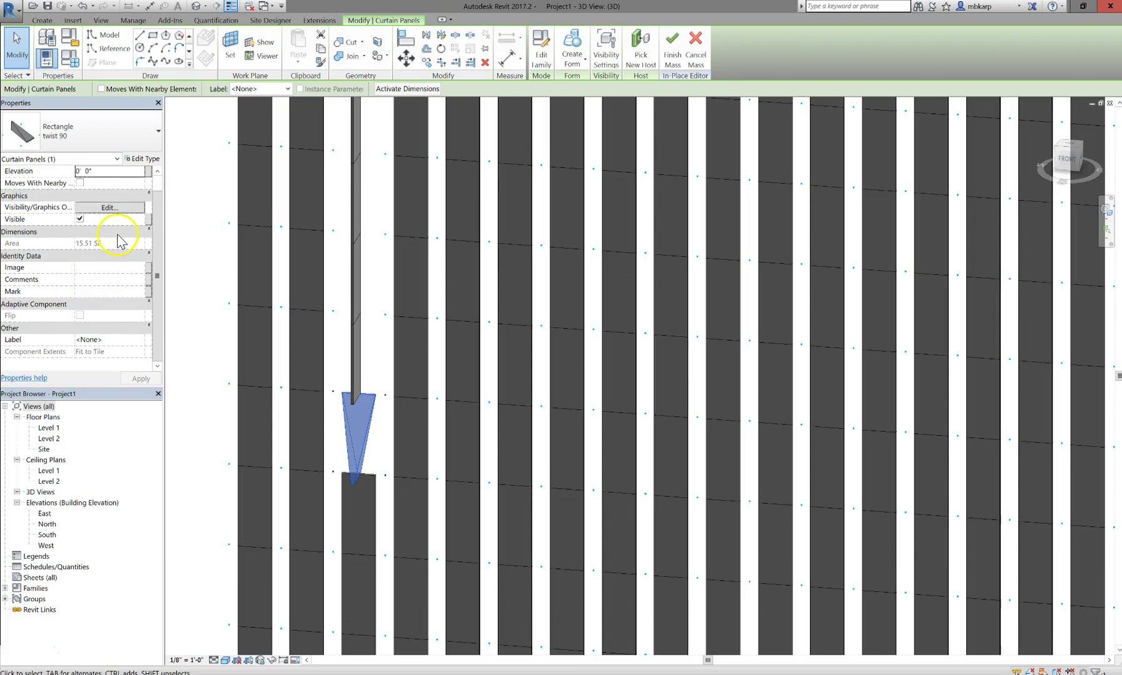
scroll(121, 289, "up", 1)
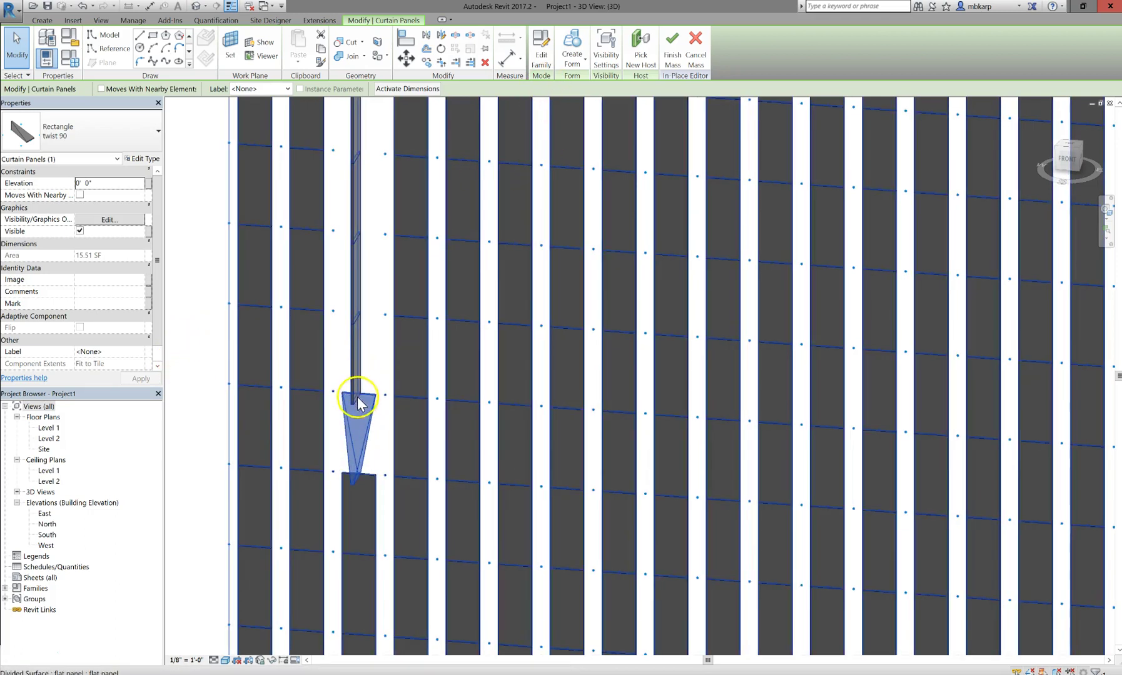
left_click(541, 57)
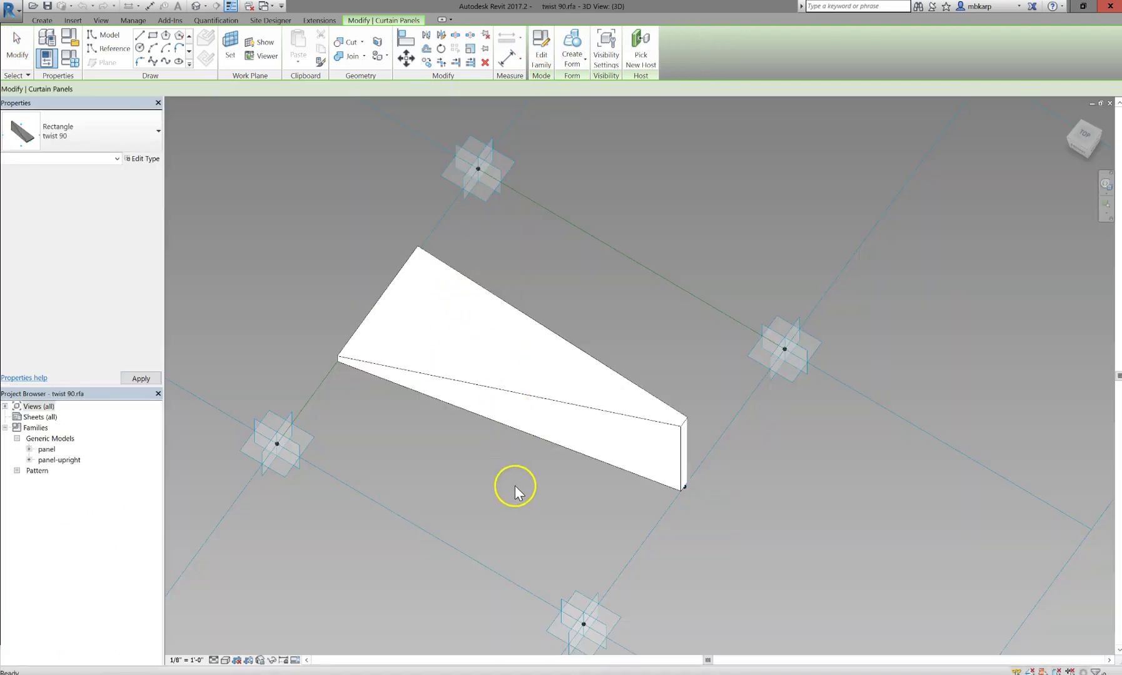
- Dissolve the twist 90 family's wedge-shaped form into its two panel profiles
middle_click_drag(513, 470, 509, 406, "shift")
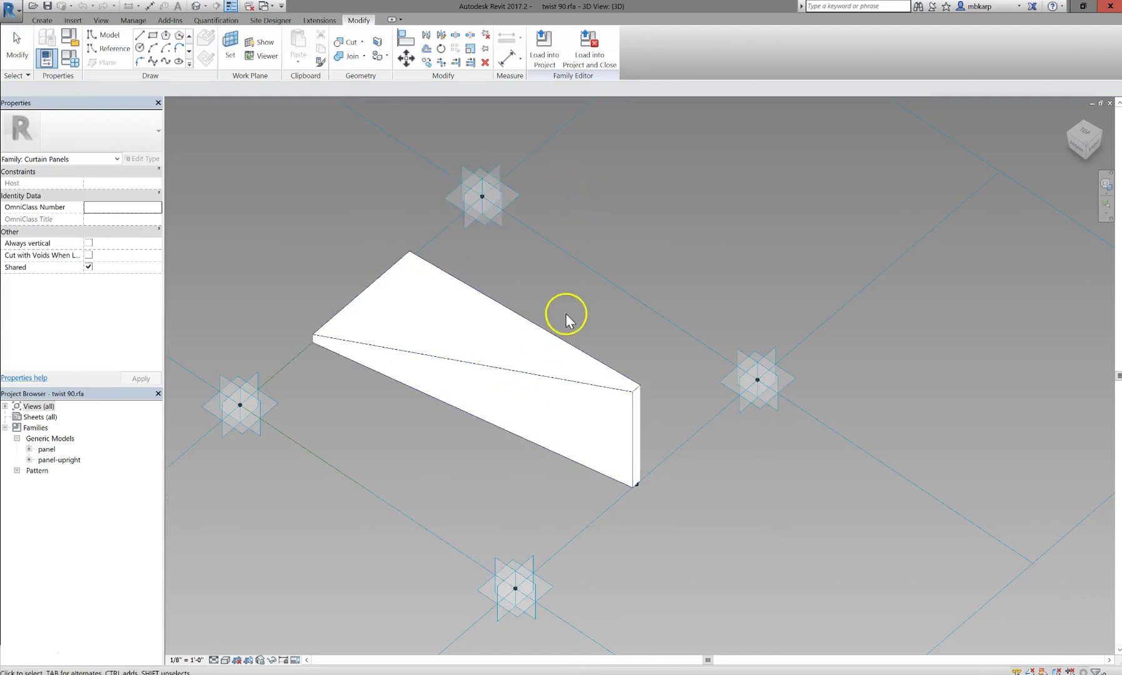
left_click(566, 350)
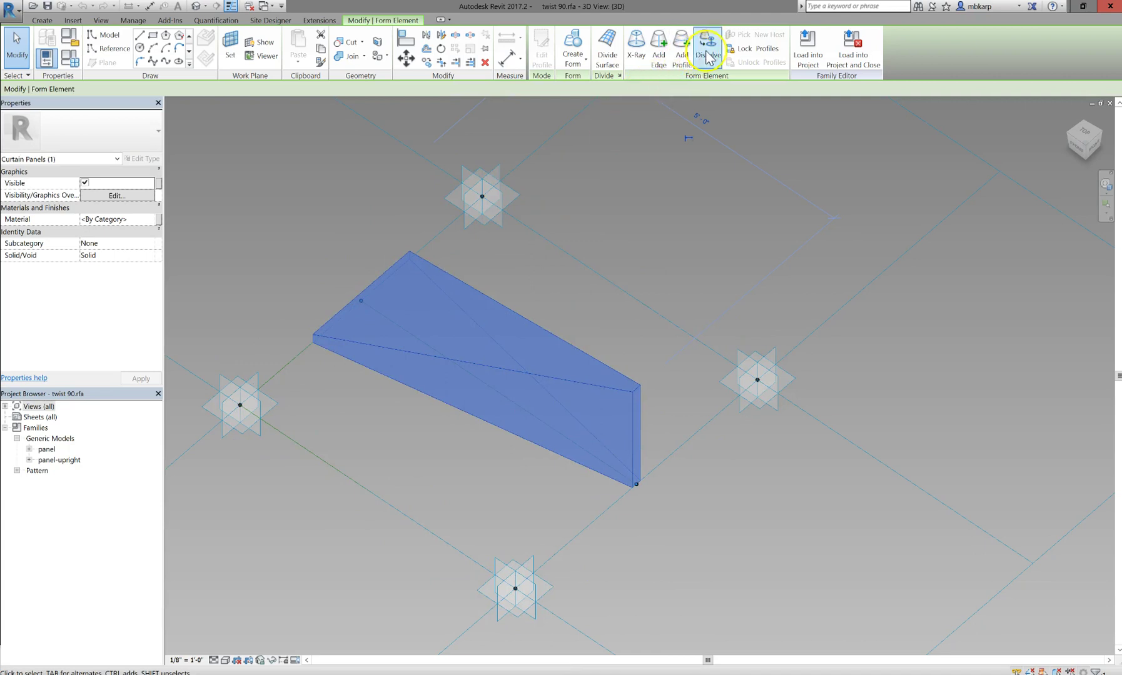
left_click(707, 56)
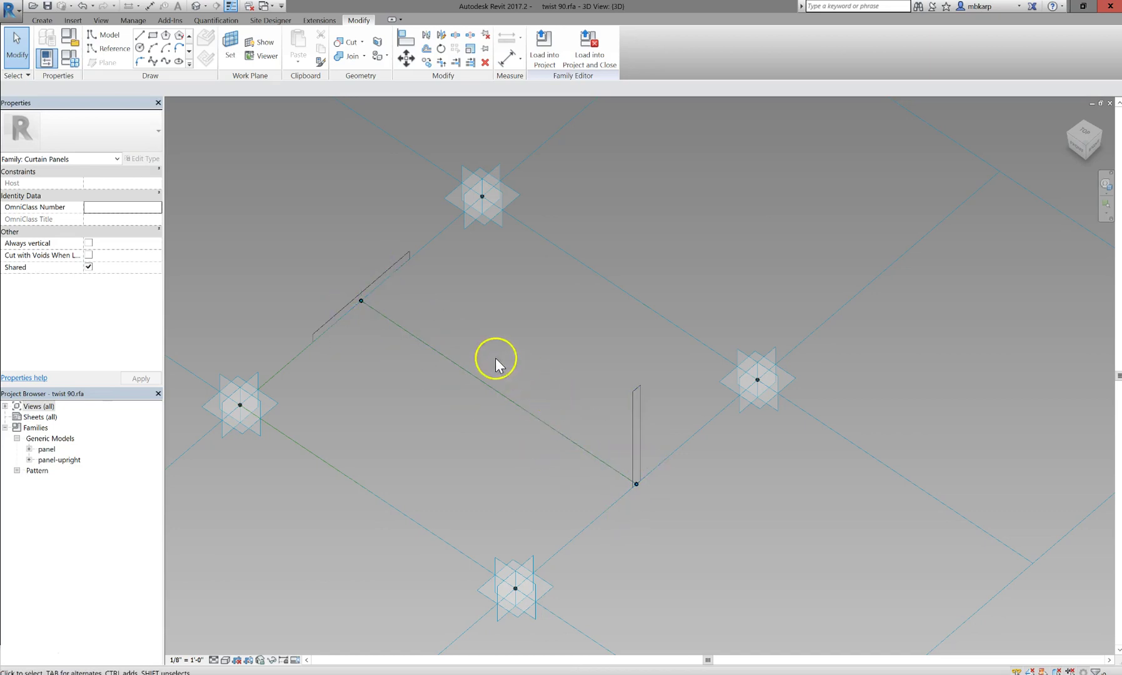
middle_click_drag(496, 365, 523, 390)
- Delete the upright panel from the lower-right point
left_click(364, 341)
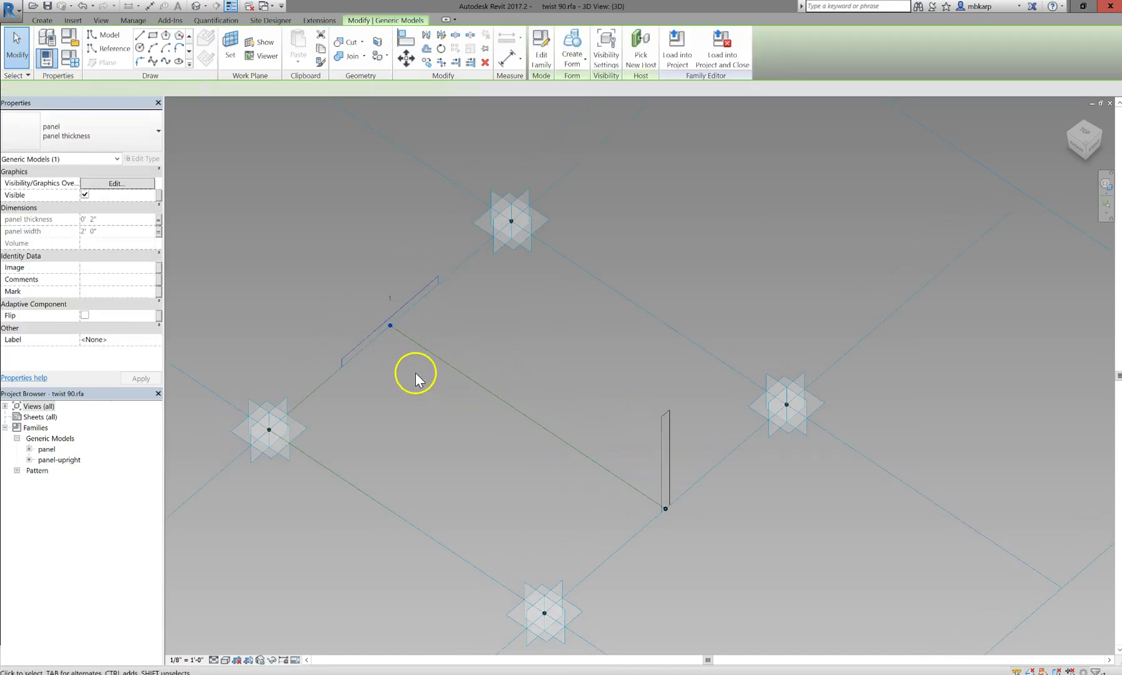
scroll(416, 374, "up", 2)
middle_click_drag(411, 351, 389, 311)
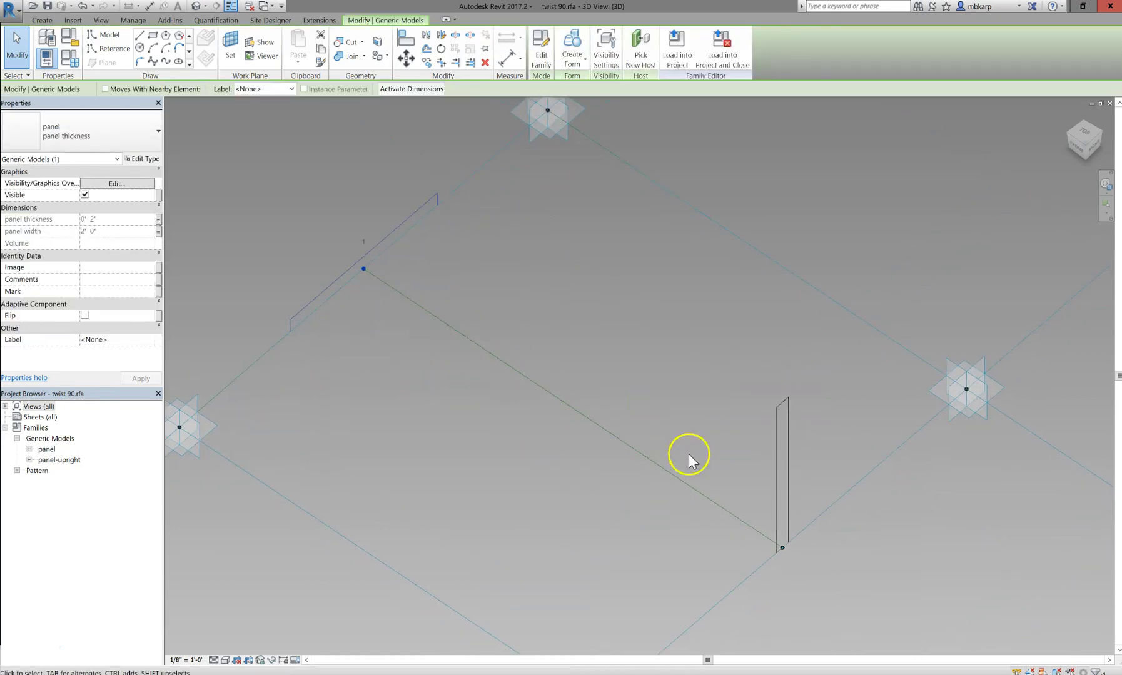
key("Escape")
left_click(772, 500)
key("Delete")
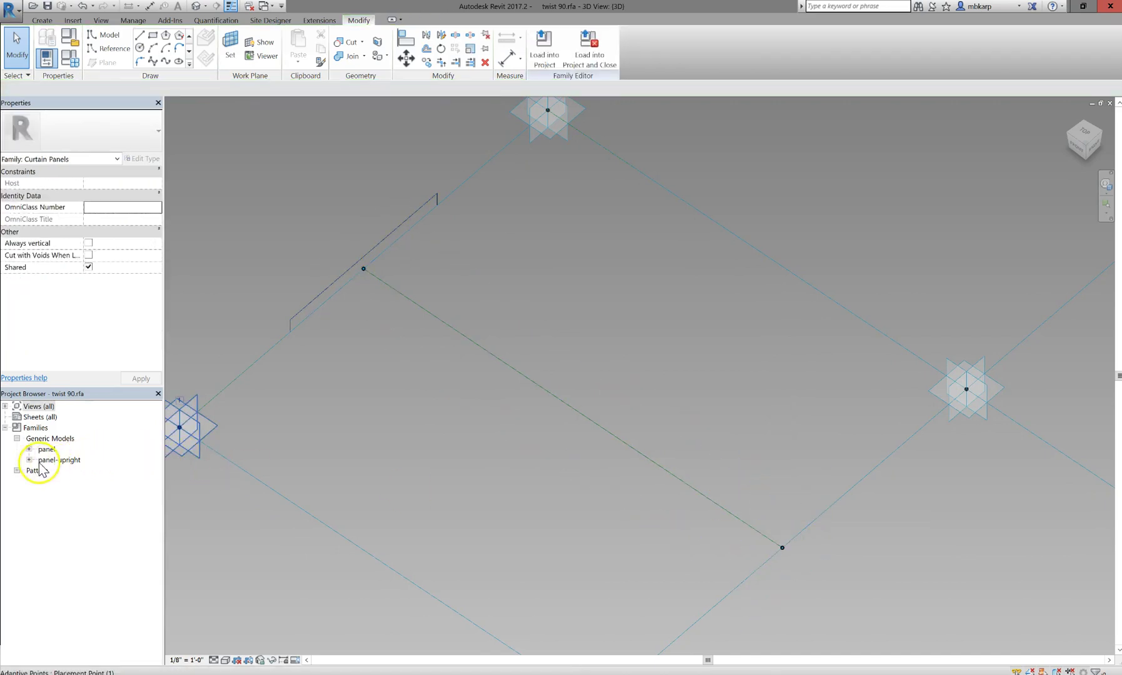
- Place a 'panel' panel thickness instance on the lower-right point
left_click(29, 449)
left_click(69, 460)
left_click_drag(577, 487, 776, 543)
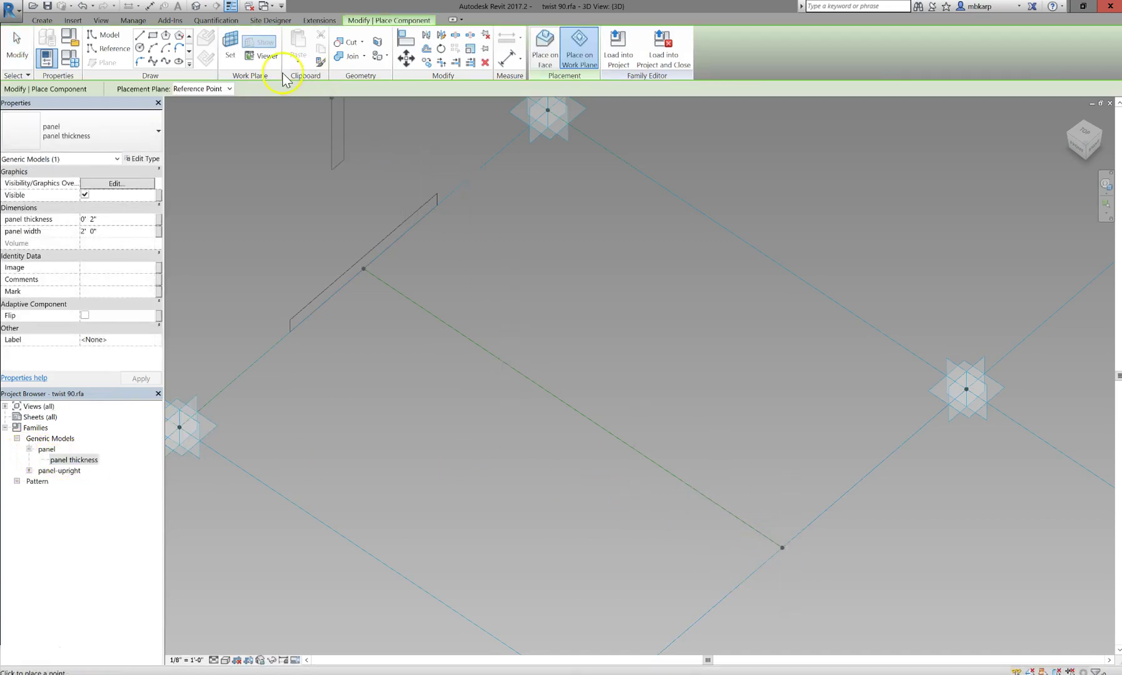
left_click(231, 50)
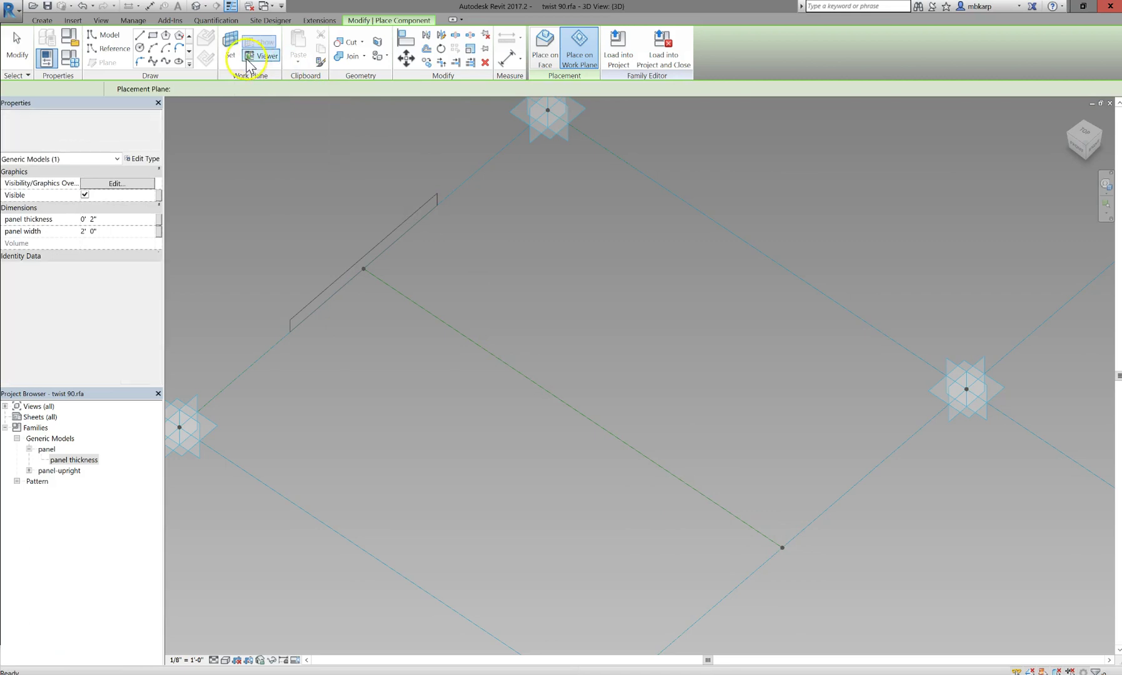
left_click(768, 543)
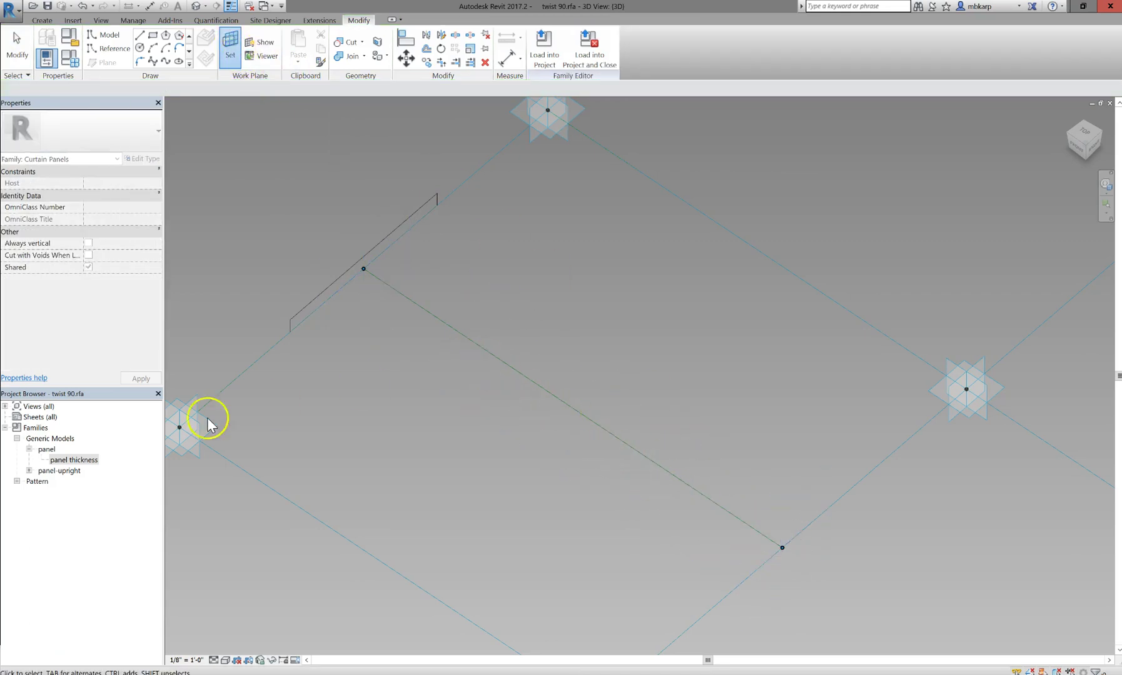
left_click(70, 460)
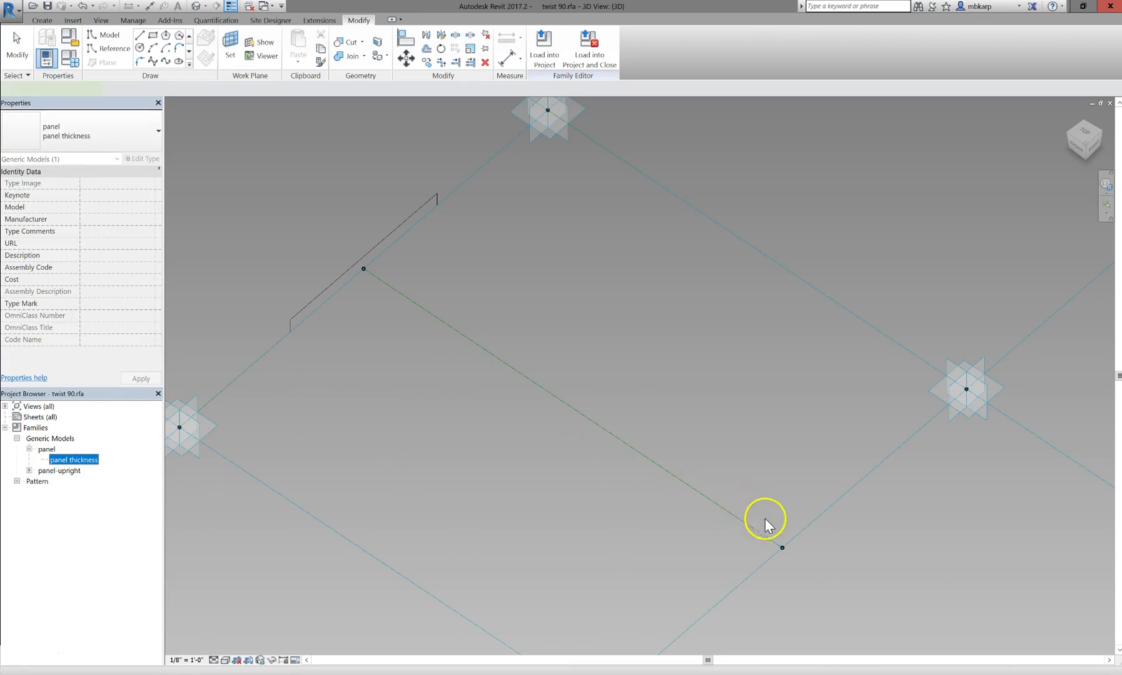
left_click_drag(766, 524, 780, 538)
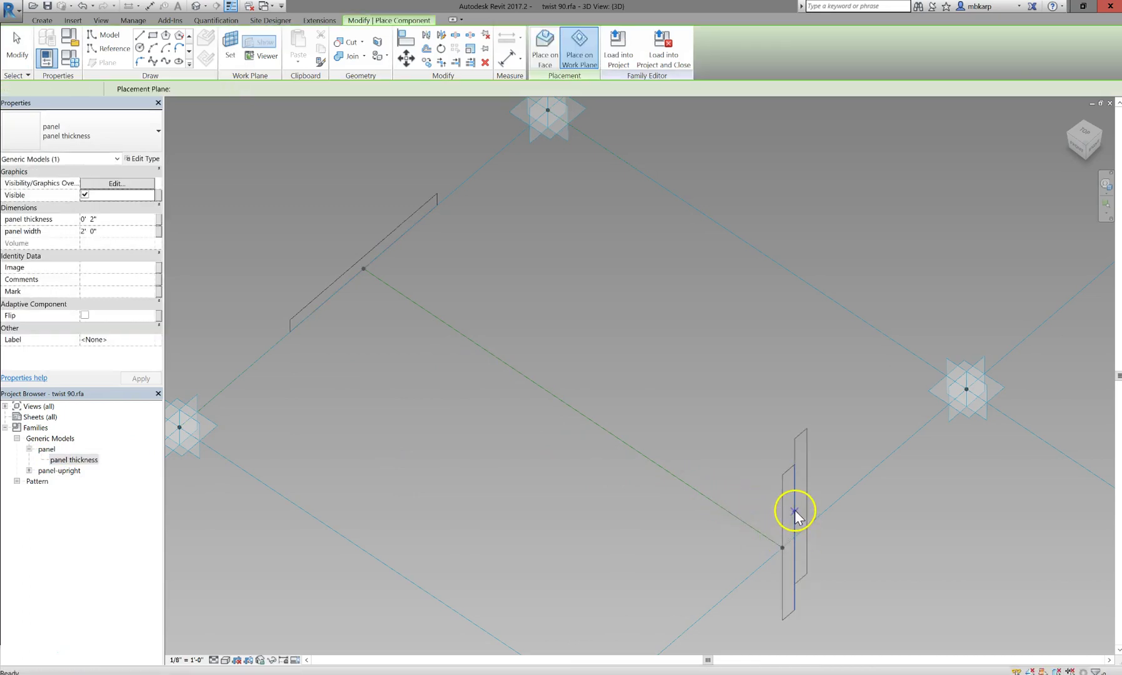
left_click(794, 511)
key("Escape")
key("Escape")
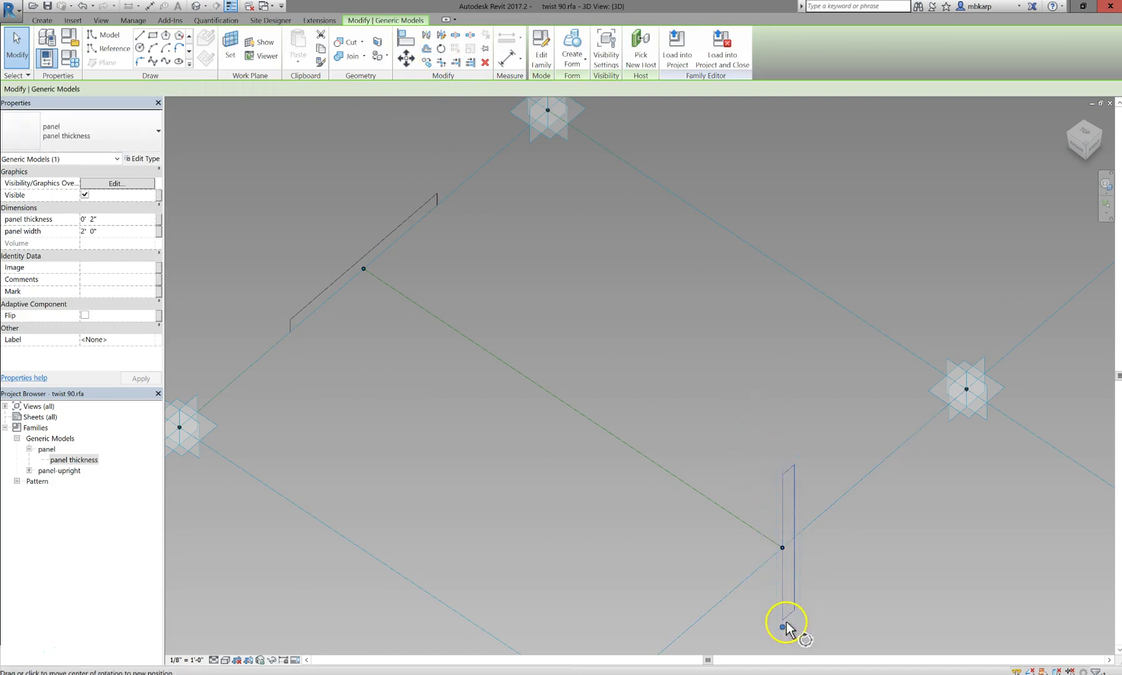
- Rotate the new lower-right panel 90° so it lies flat along the line
left_click_drag(783, 627, 782, 548)
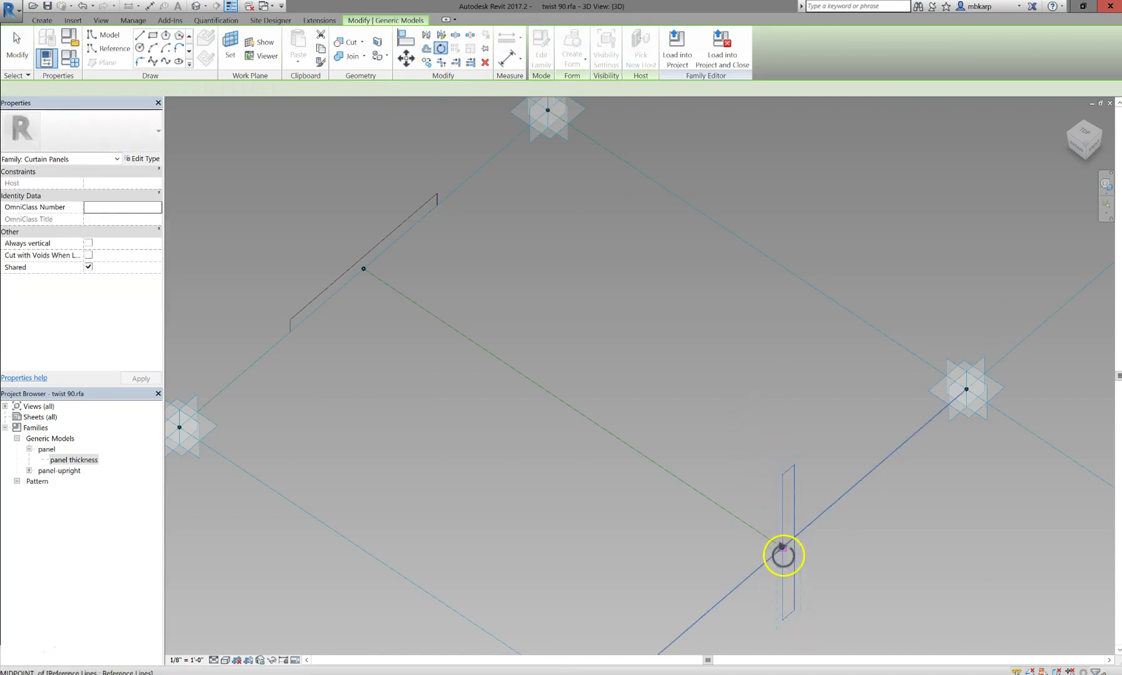
left_click(783, 619)
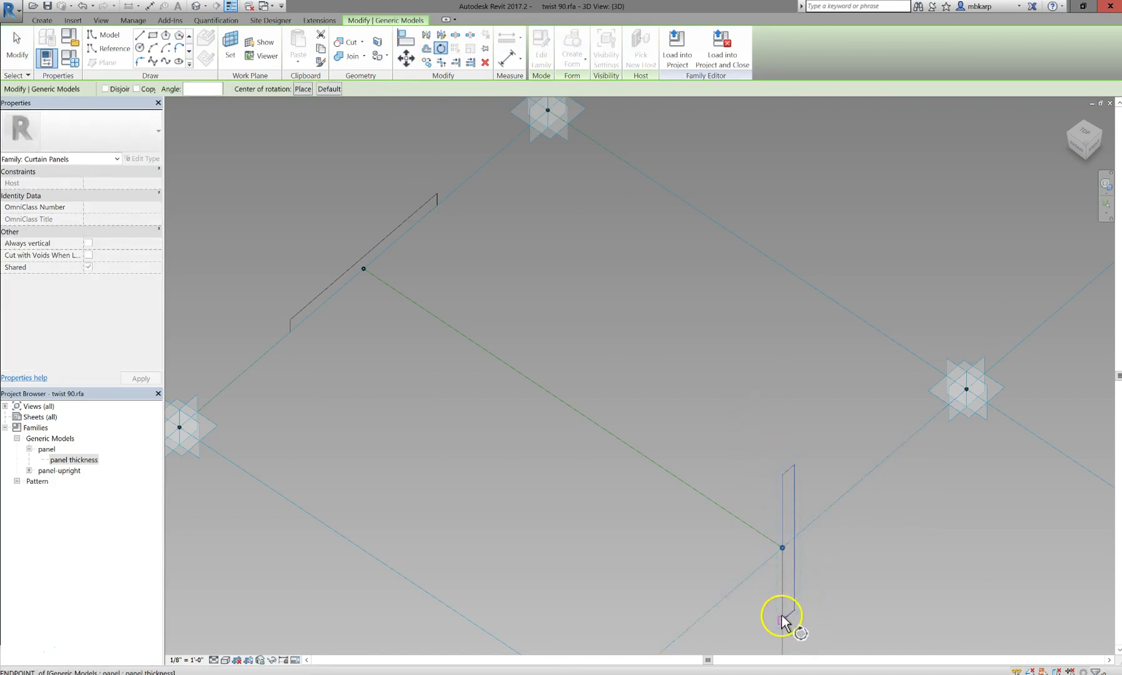
left_click(844, 503)
key("Escape")
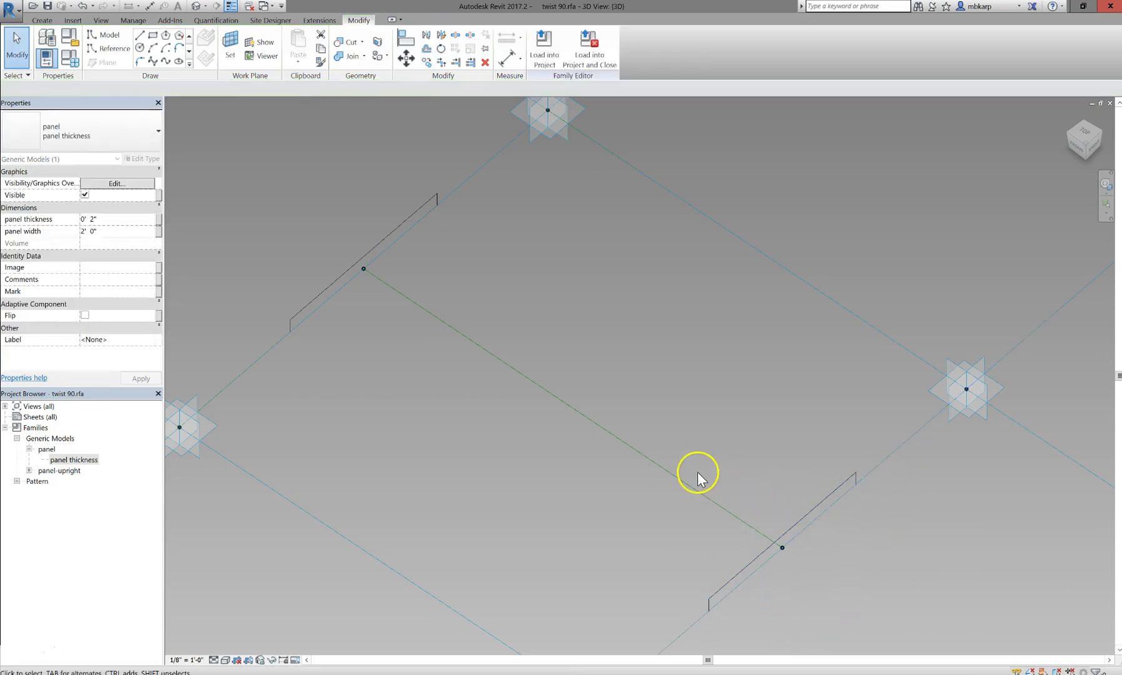
scroll(692, 483, "down", 2)
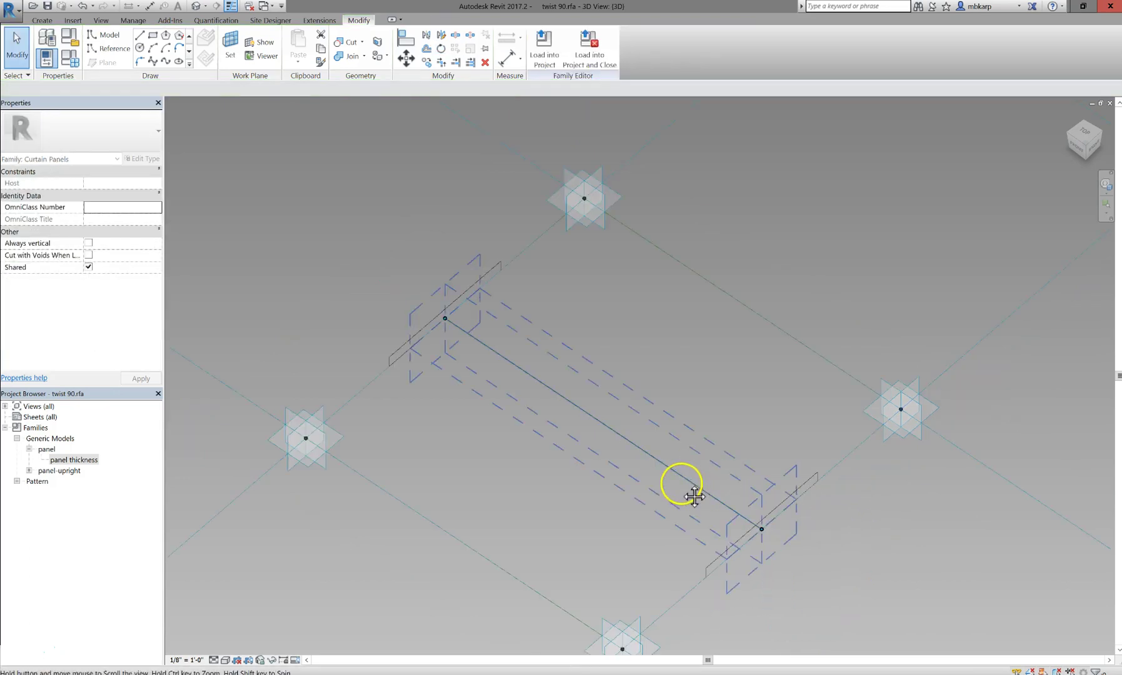
- Replace the upper-left flat panel with a 'panel-upright' panel thickness instance
left_click(441, 314)
key("Delete")
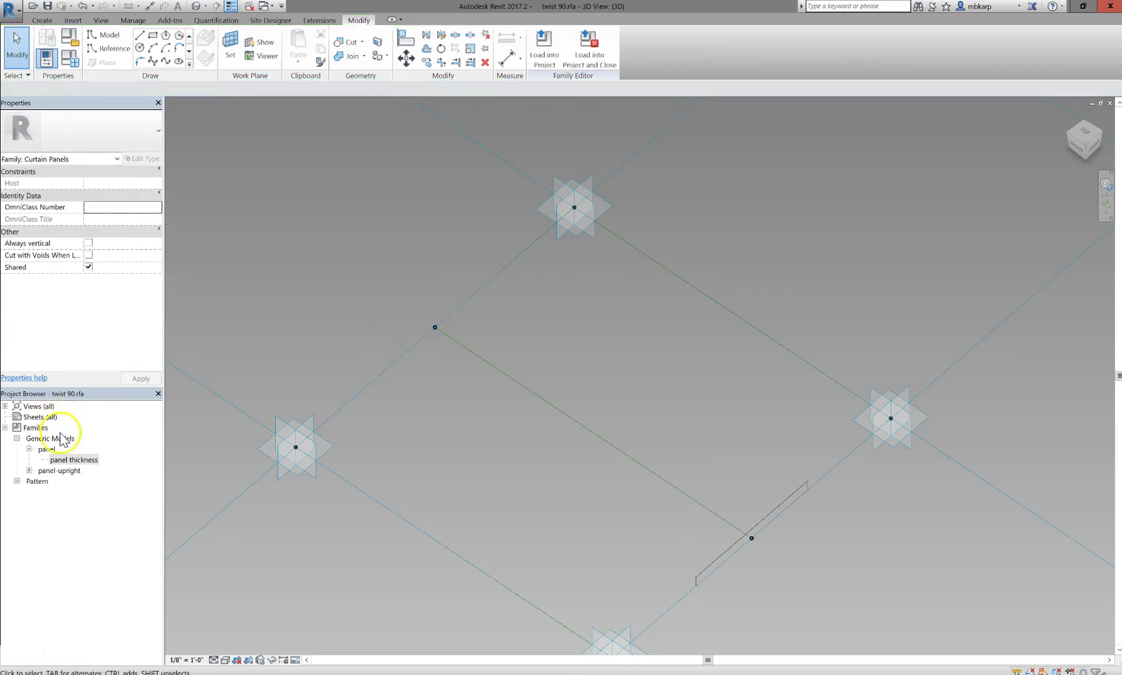
left_click(29, 470)
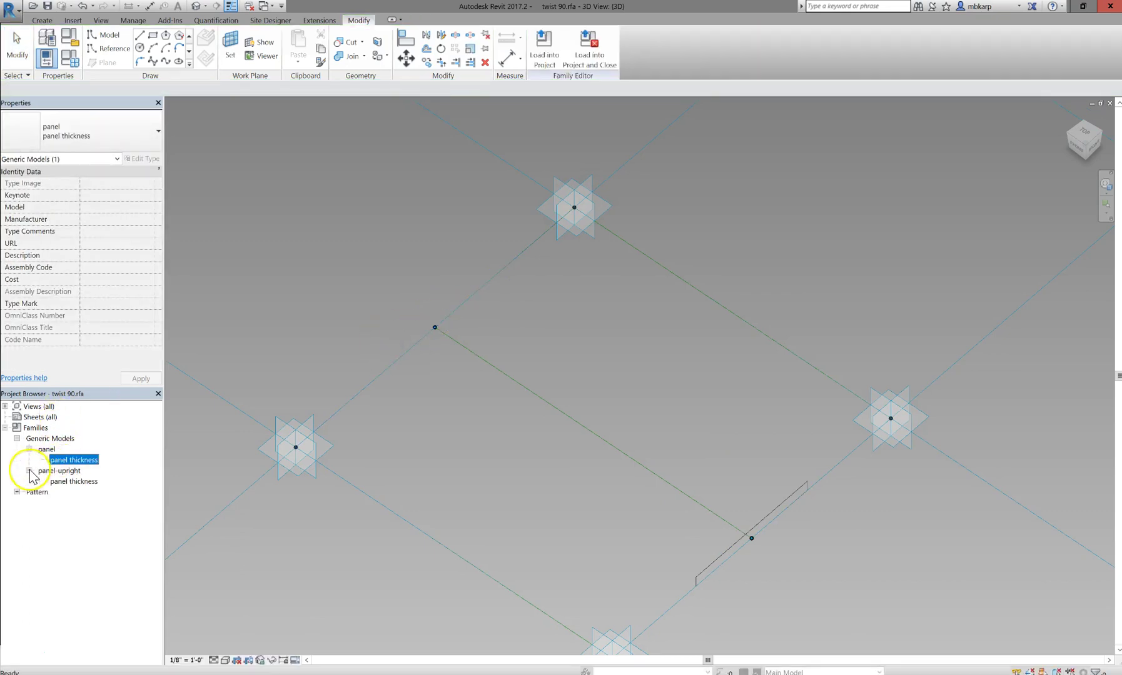
left_click(74, 481)
left_click_drag(82, 486, 435, 325)
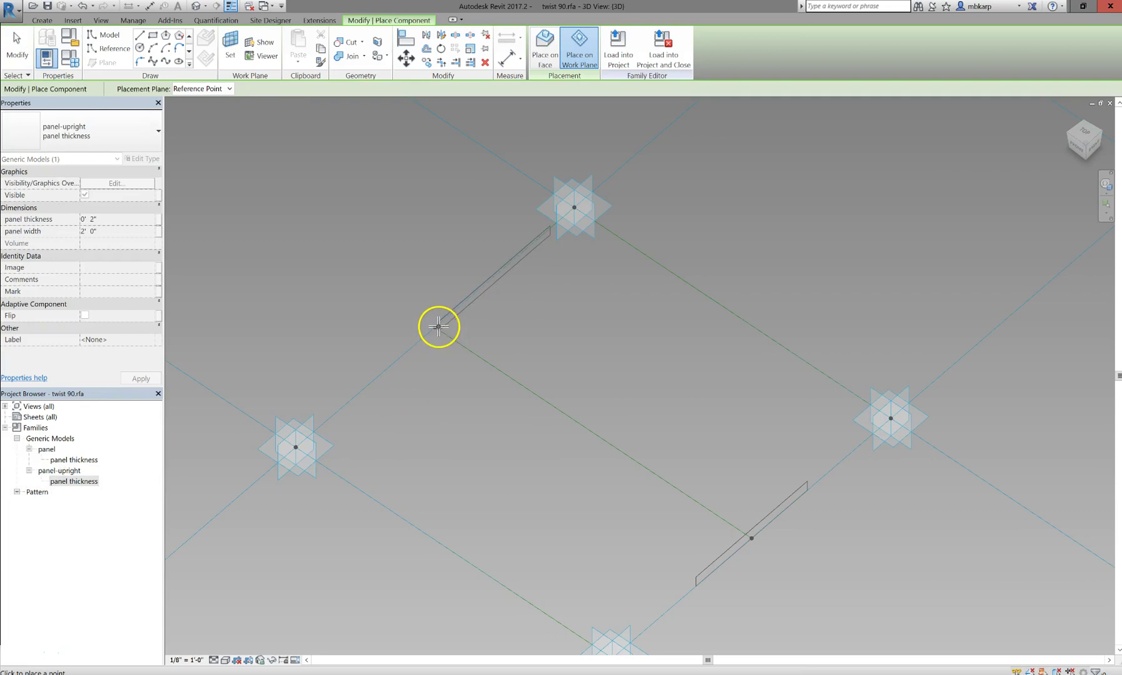
key("Escape")
key("Escape")
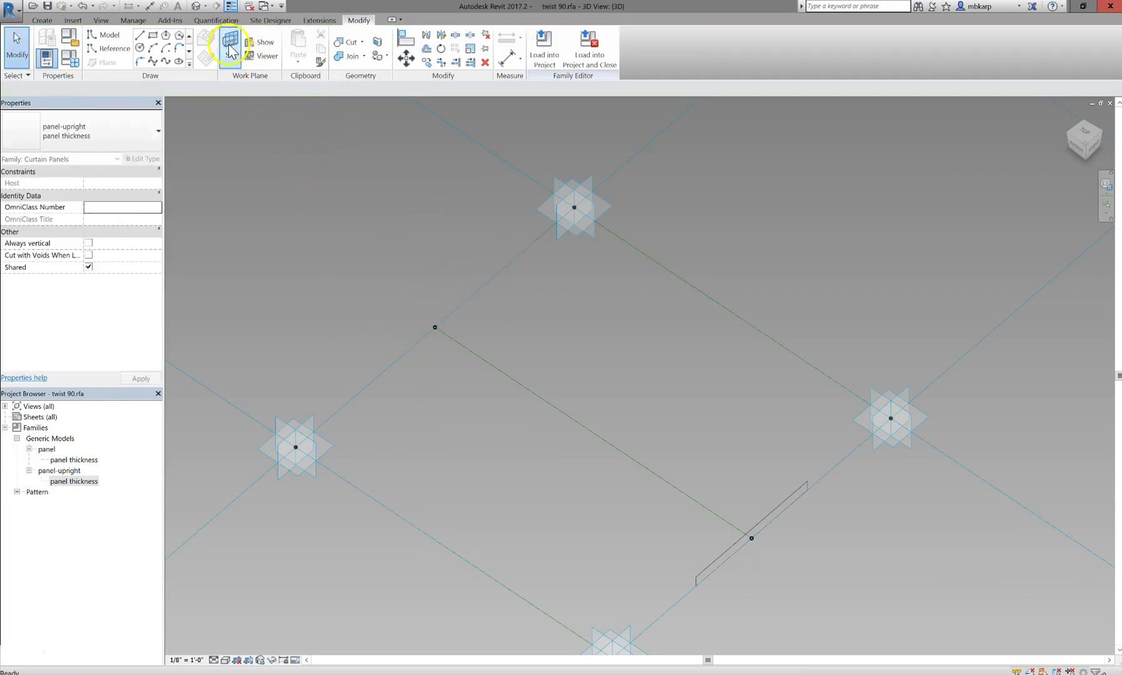
left_click(434, 327)
key("Escape")
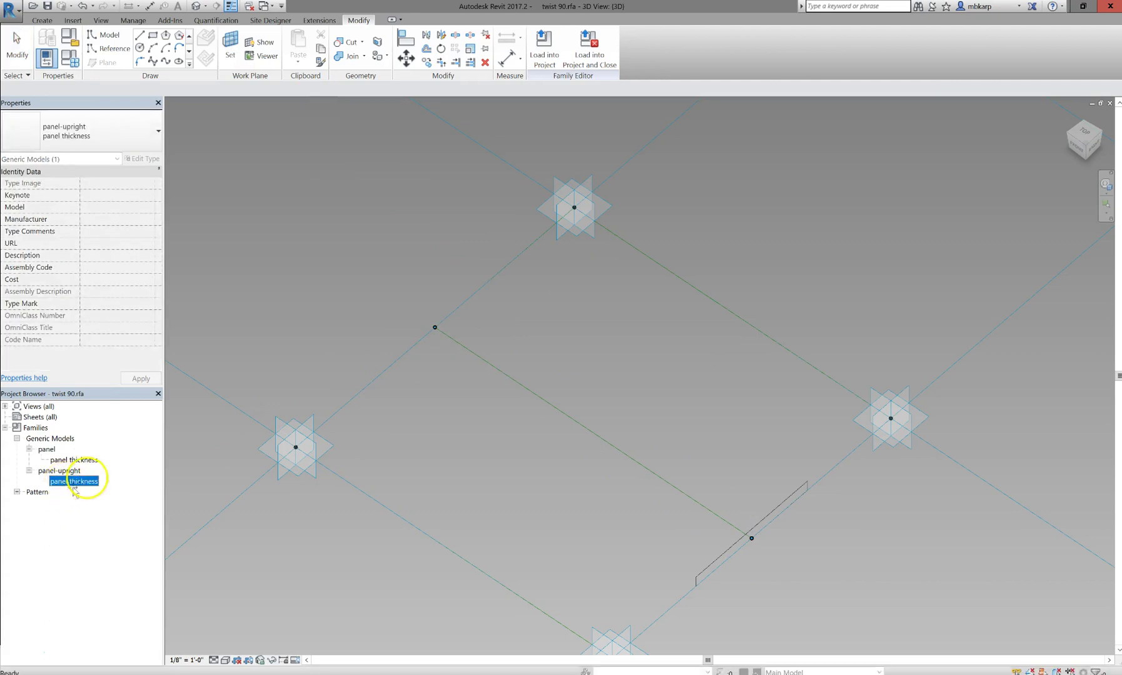
left_click_drag(408, 362, 432, 328)
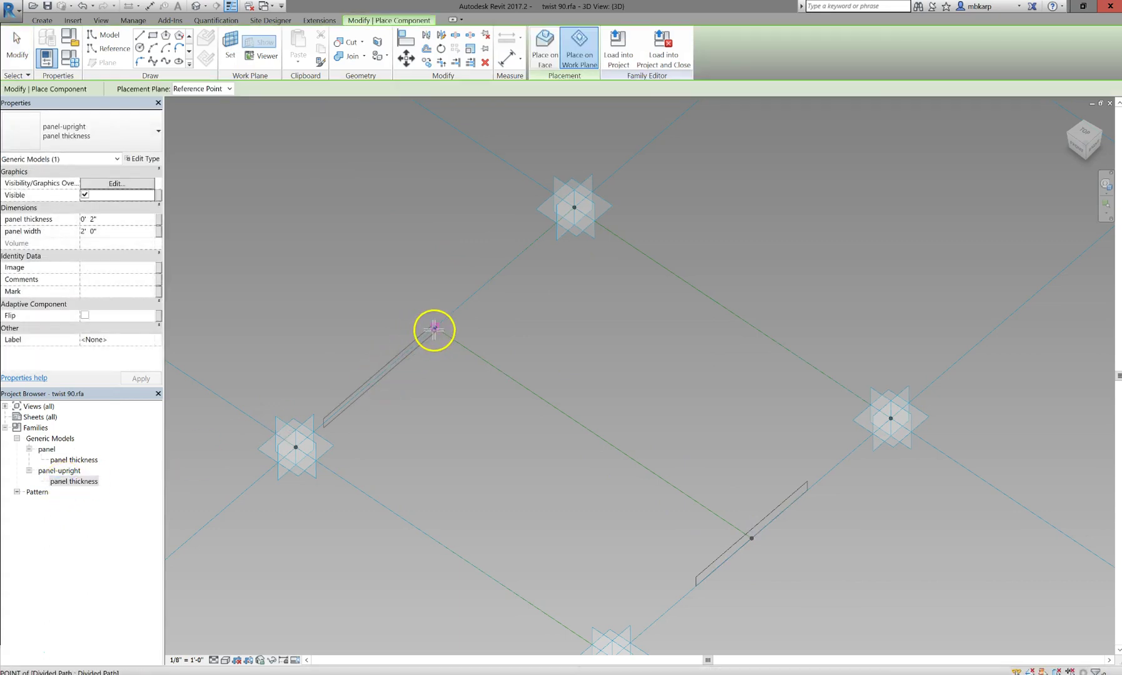
left_click(375, 385)
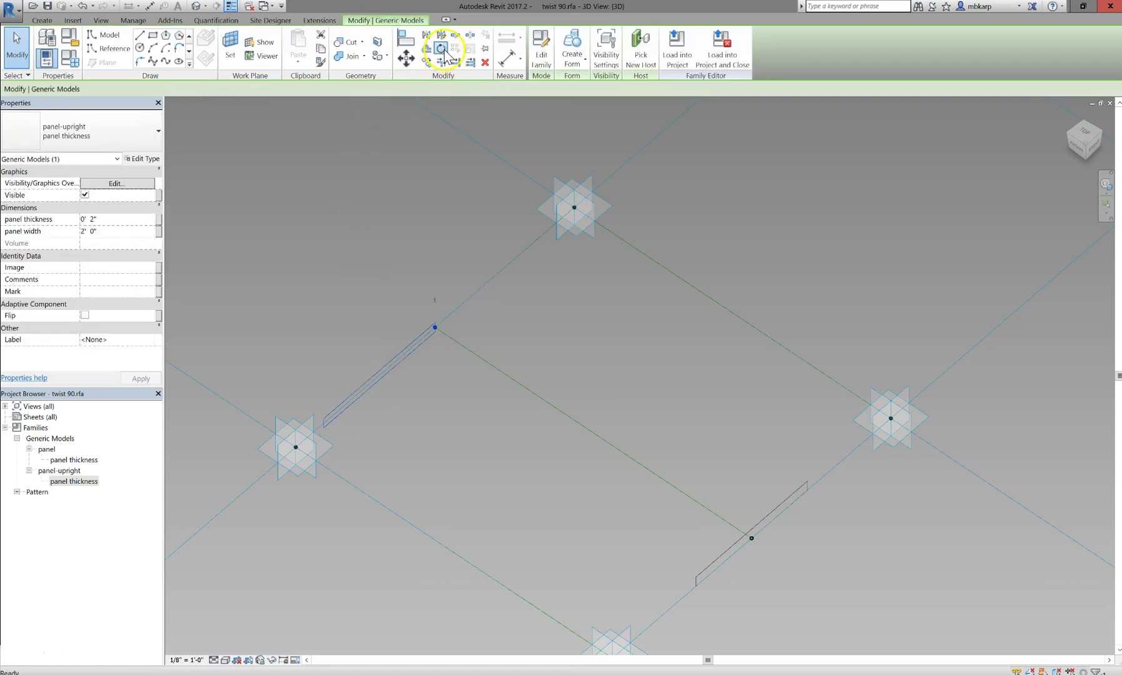
- Rotate the panel-upright instance 90° about its point so it stands vertical
key("Escape")
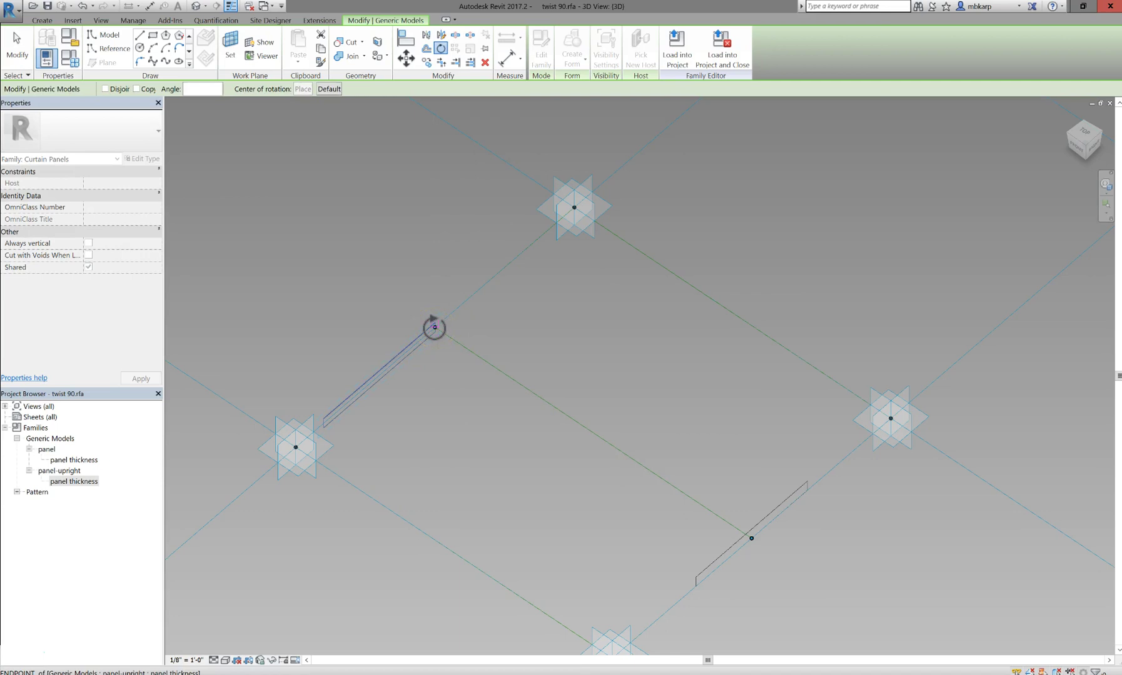
mouse_move(435, 326)
left_mouse_down()
mouse_move(295, 449)
mouse_move(357, 360)
left_mouse_up()
left_click(357, 359)
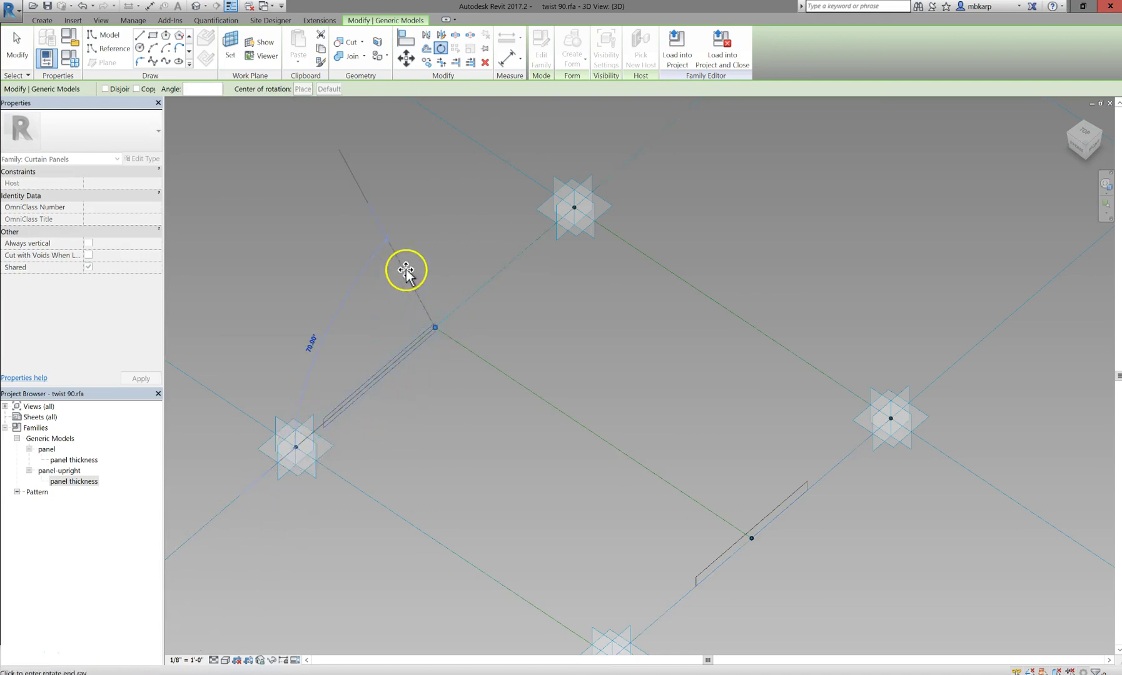
type("90")
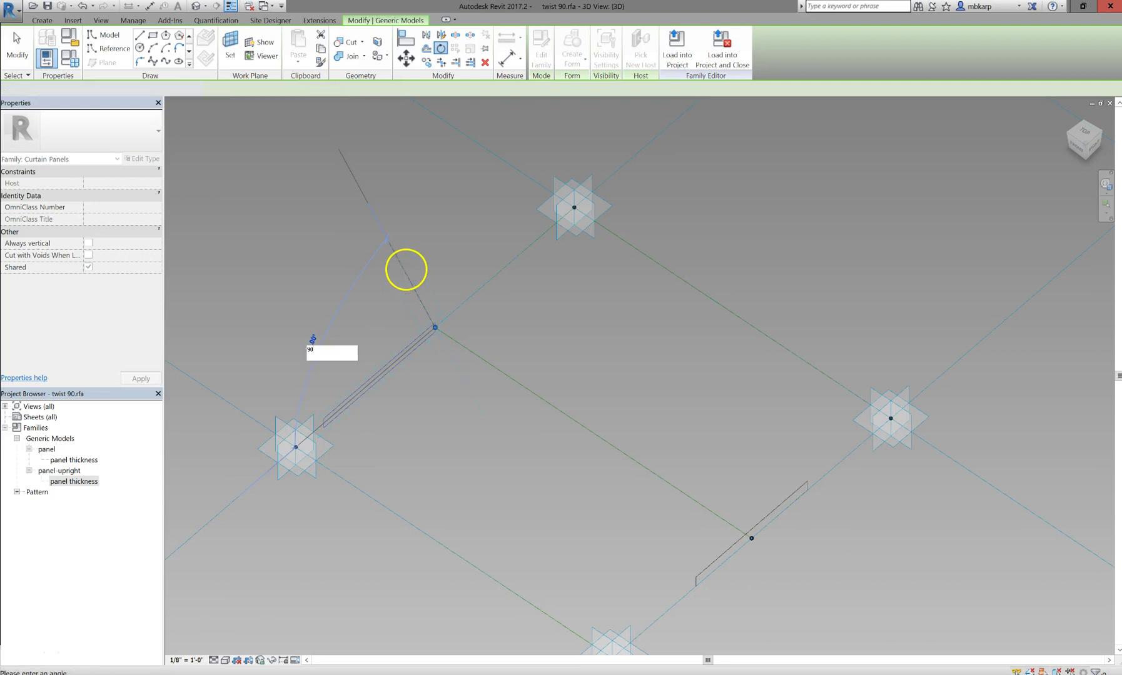
key("Return")
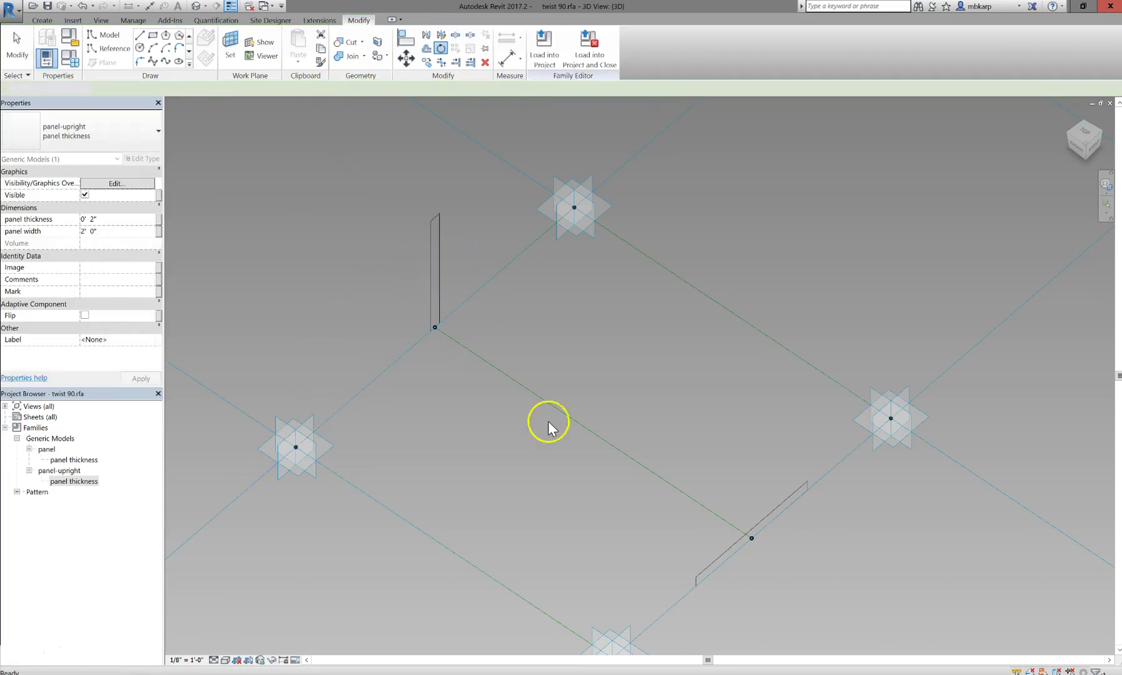
left_click(708, 569)
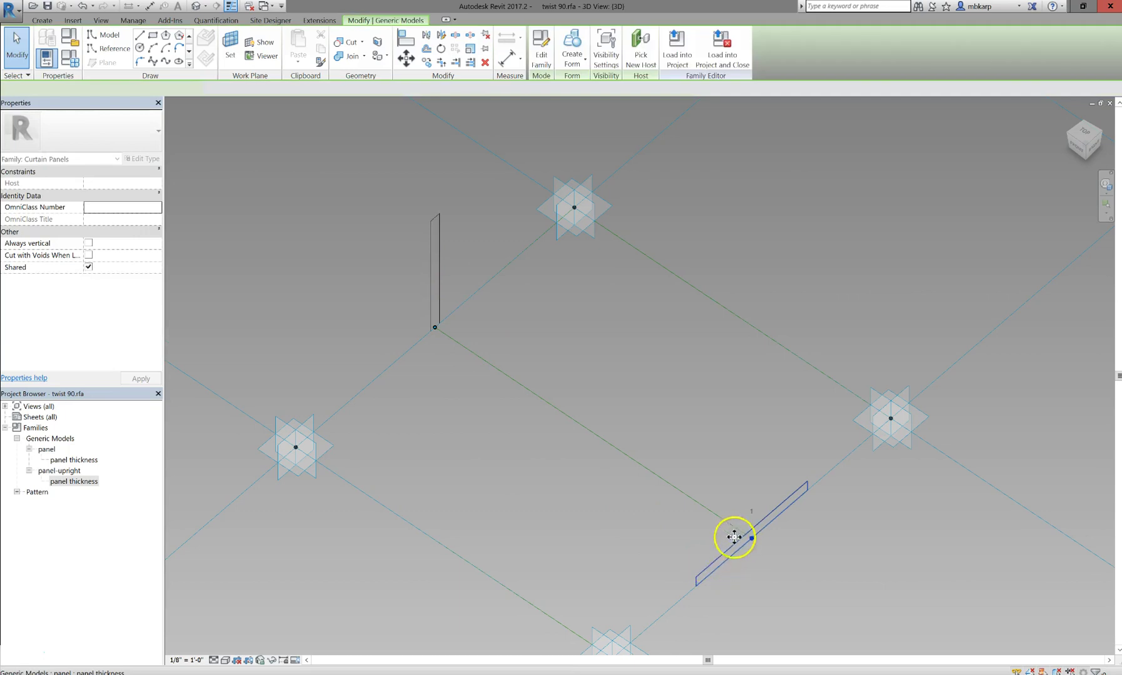
- Link the lower-right flat panel's thickness and width to the panel thickness and panel width parameters
left_click(773, 518)
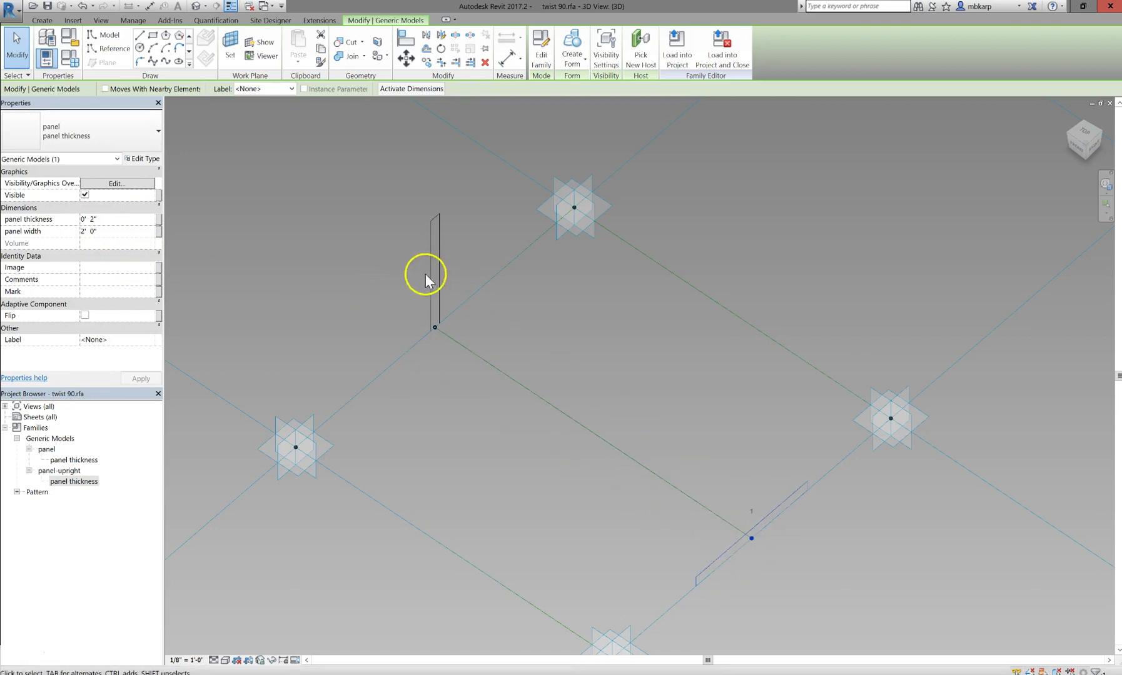
left_click(160, 219)
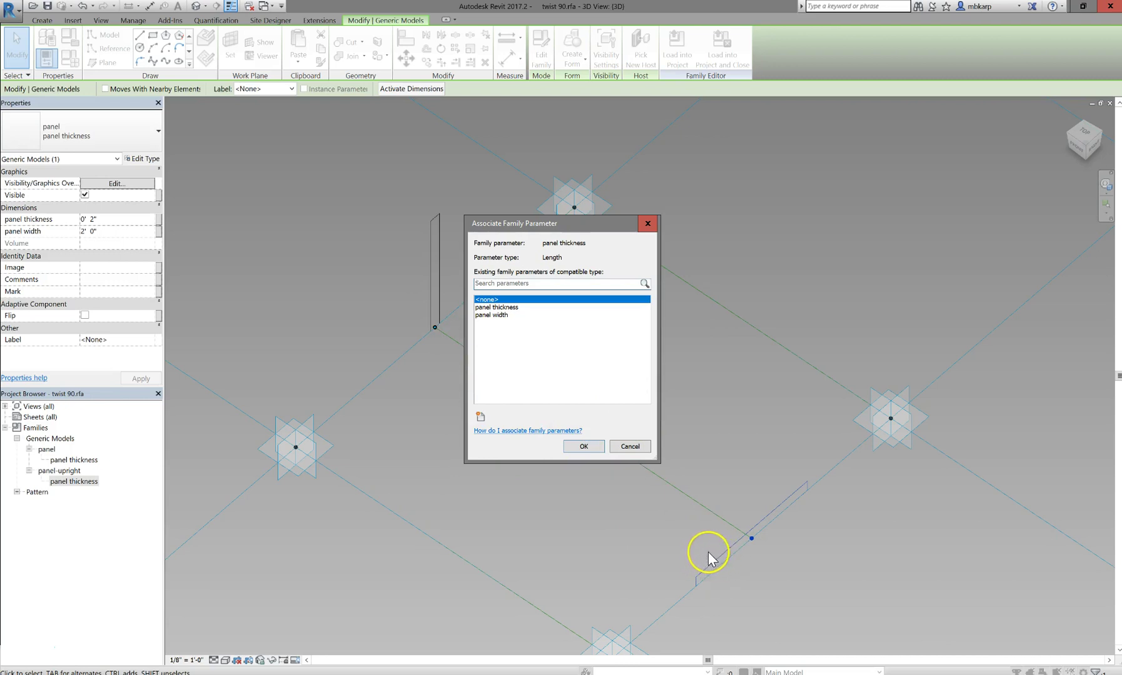
left_click(505, 307)
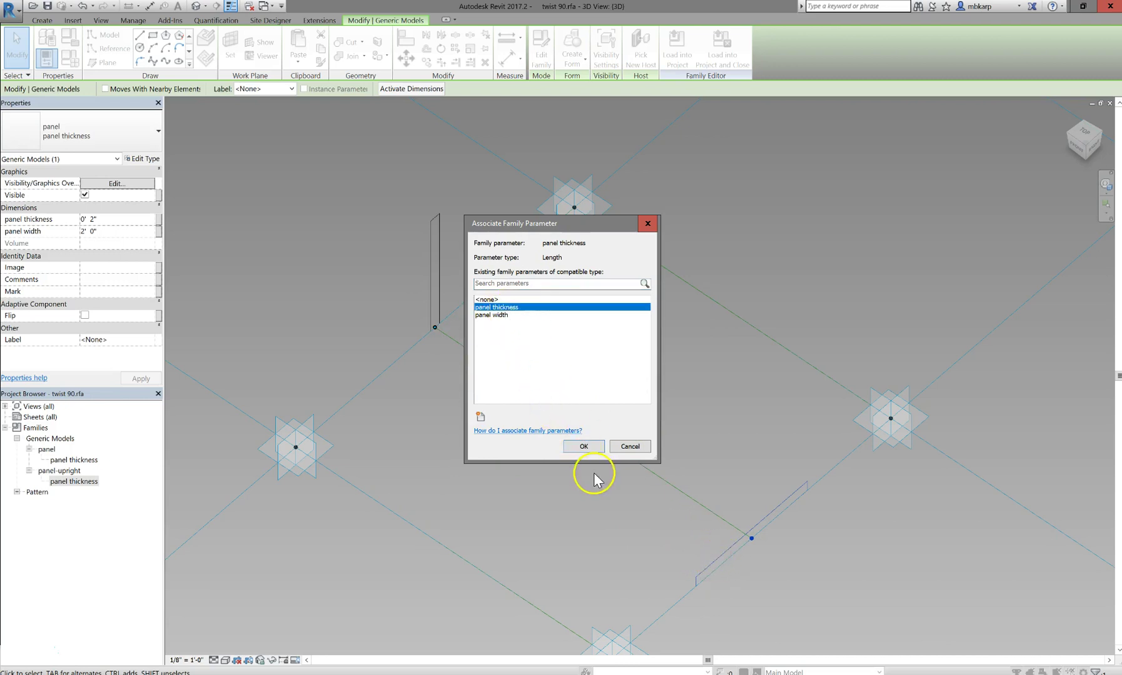
left_click(583, 446)
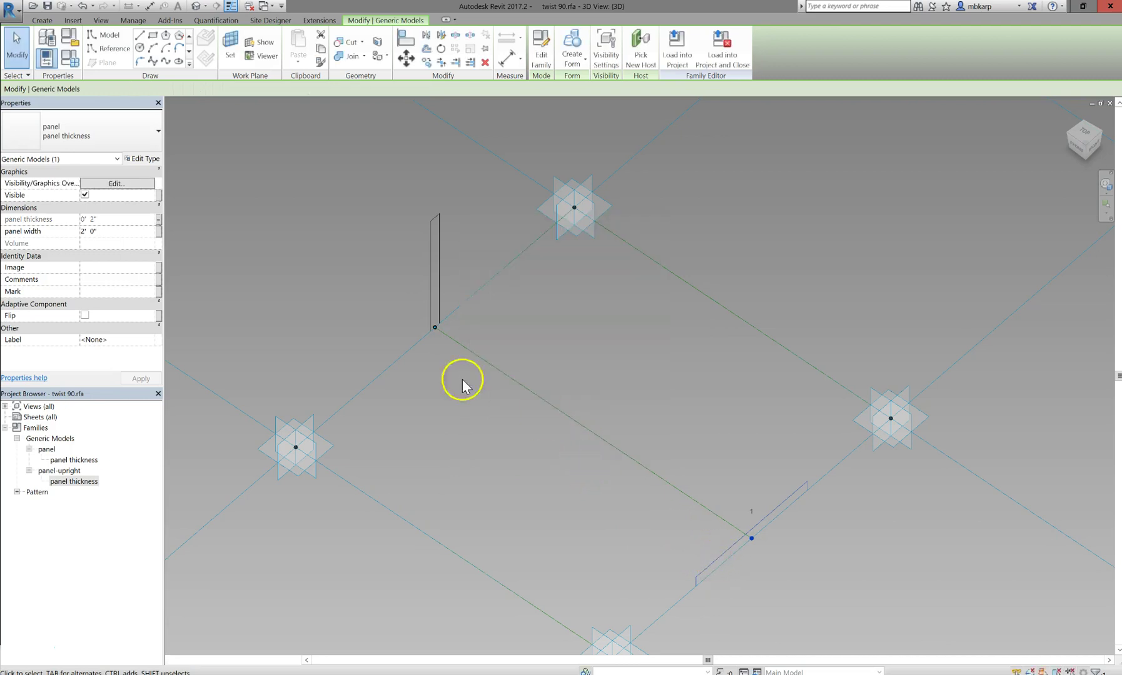
left_click(715, 560)
left_click(421, 393)
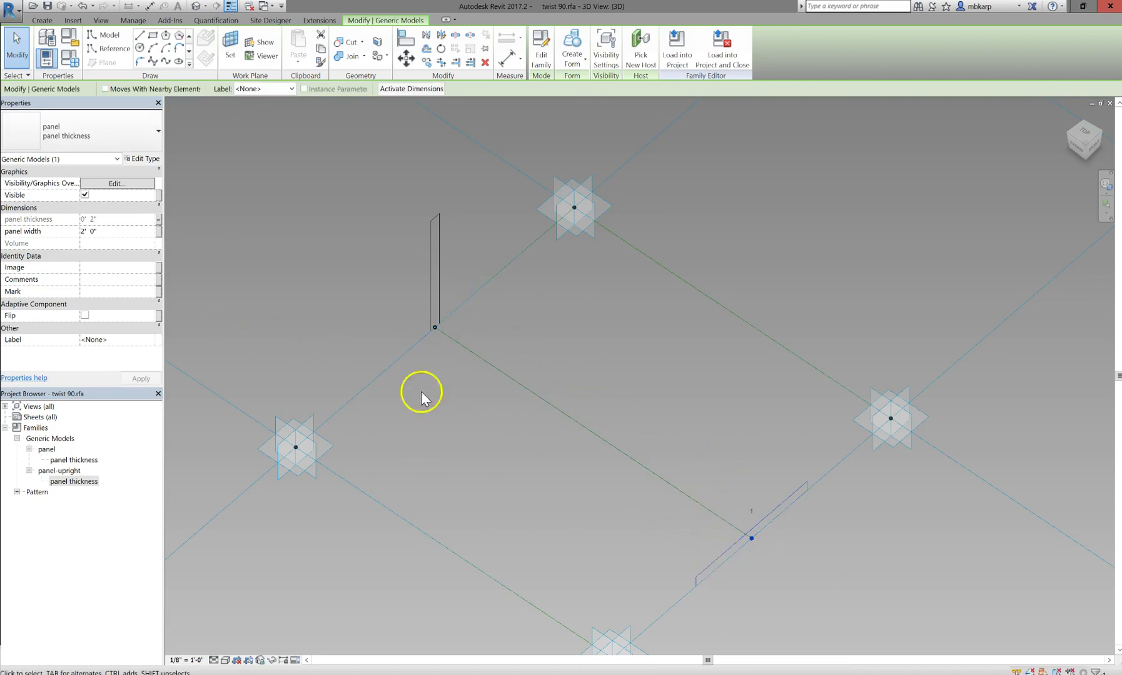
left_click(159, 232)
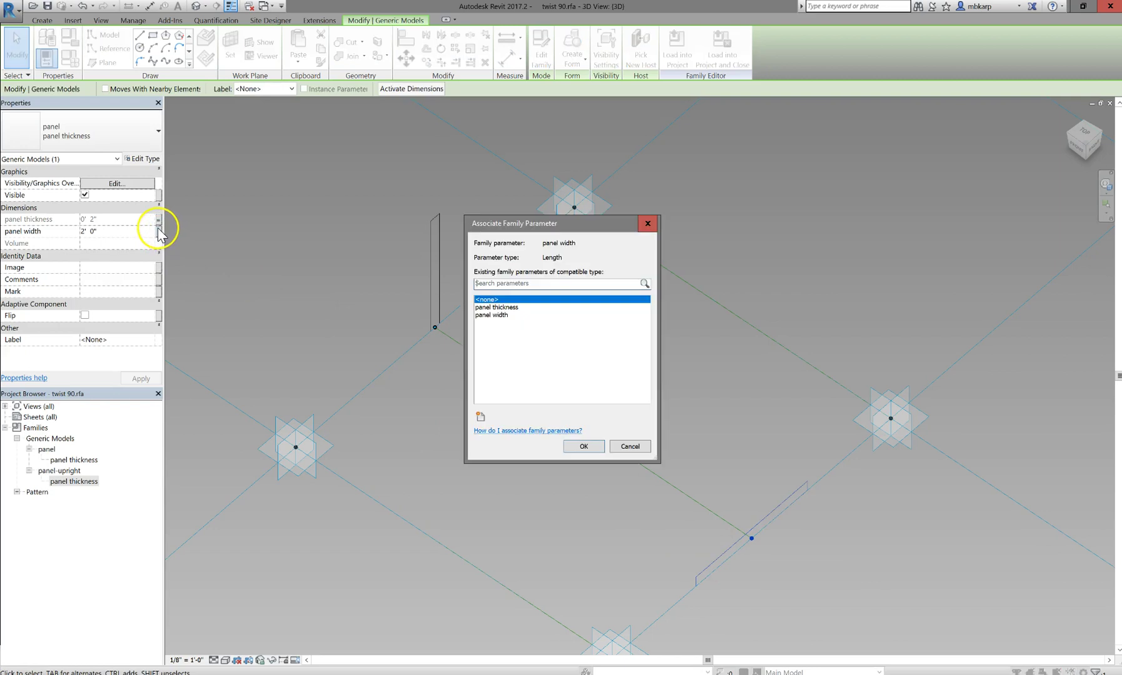
left_click(492, 315)
left_click(578, 448)
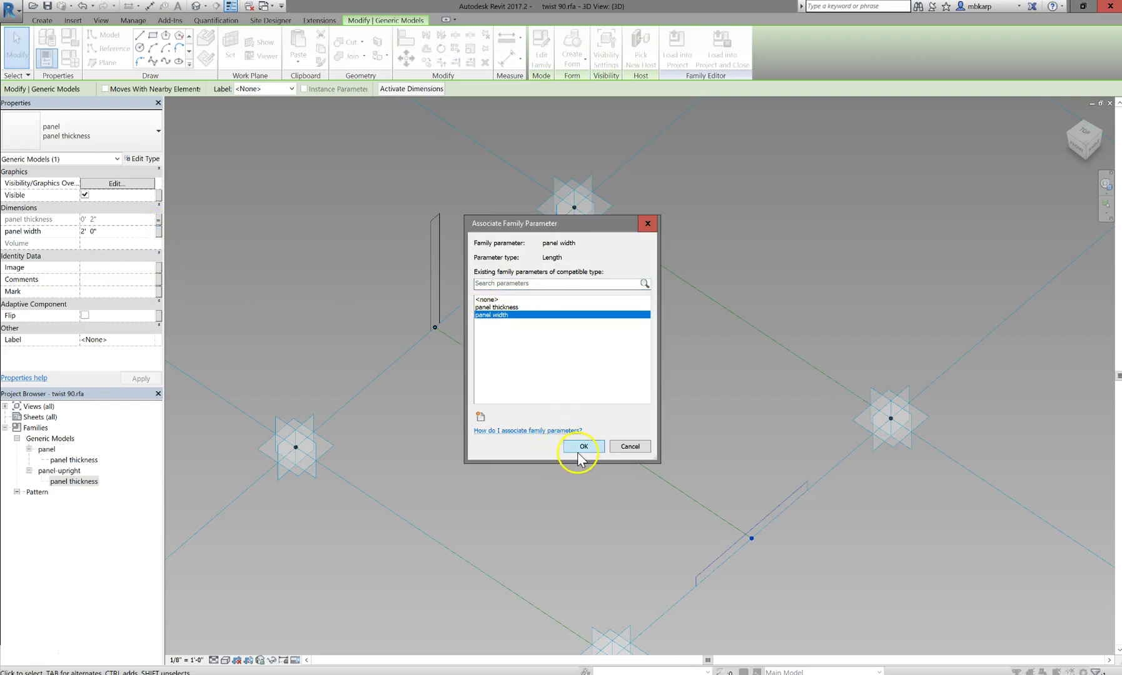
left_click(550, 484)
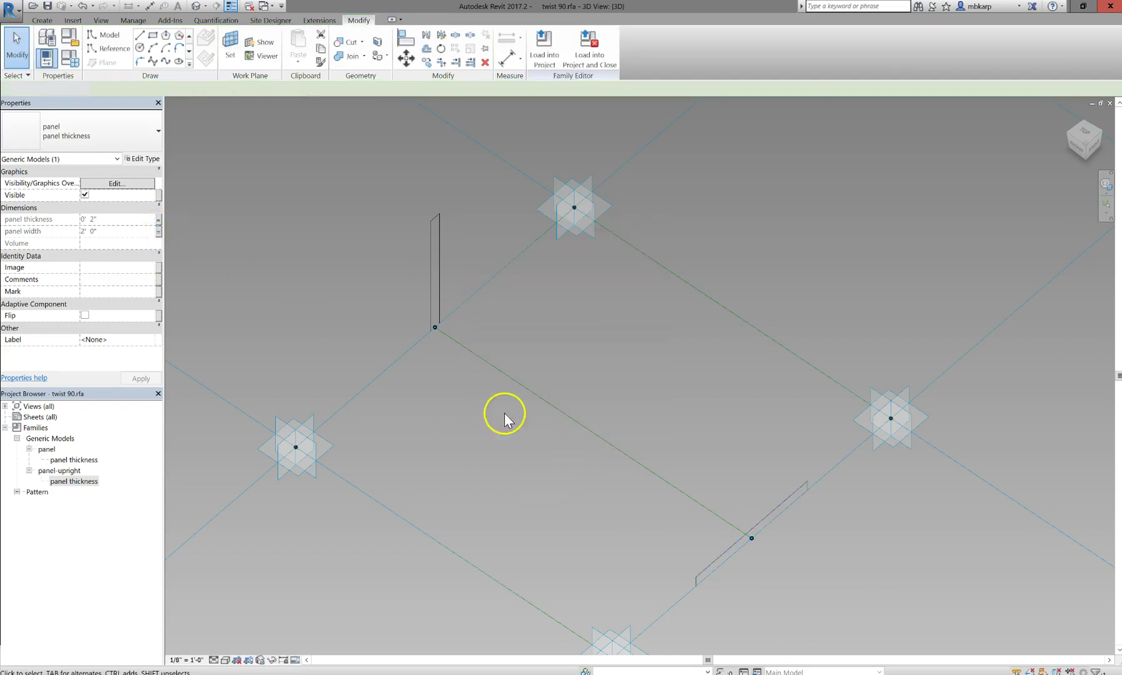
- Link the upright panel's thickness and width to the panel thickness and panel width parameters
left_click(443, 277)
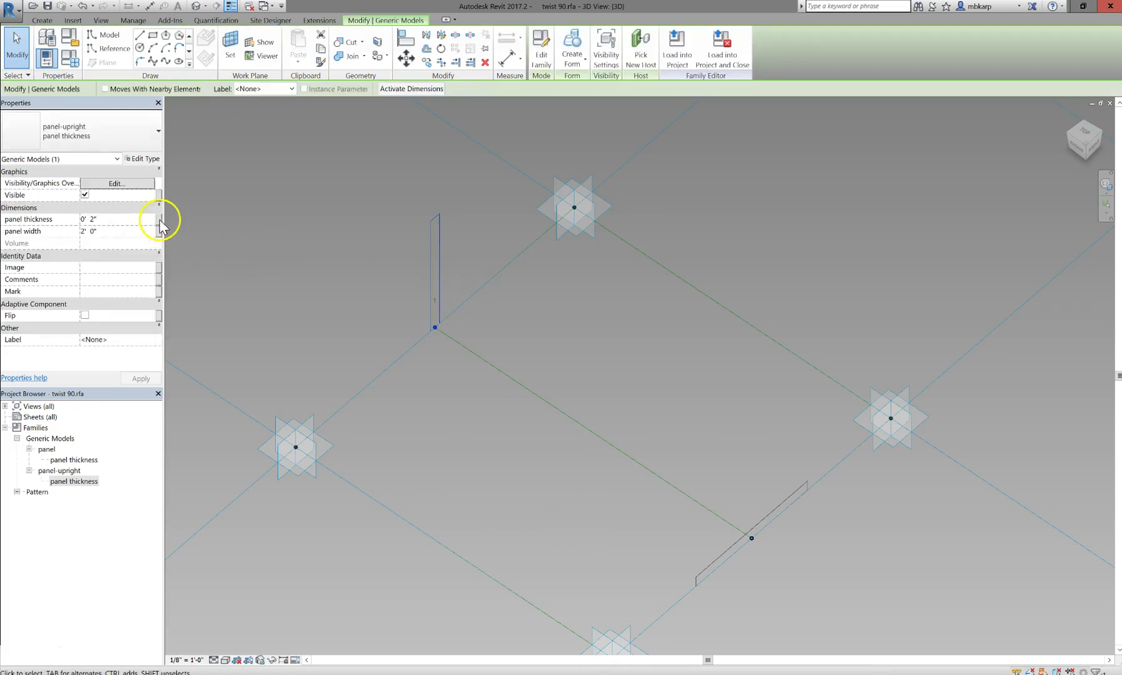
left_click(159, 219)
left_click(494, 307)
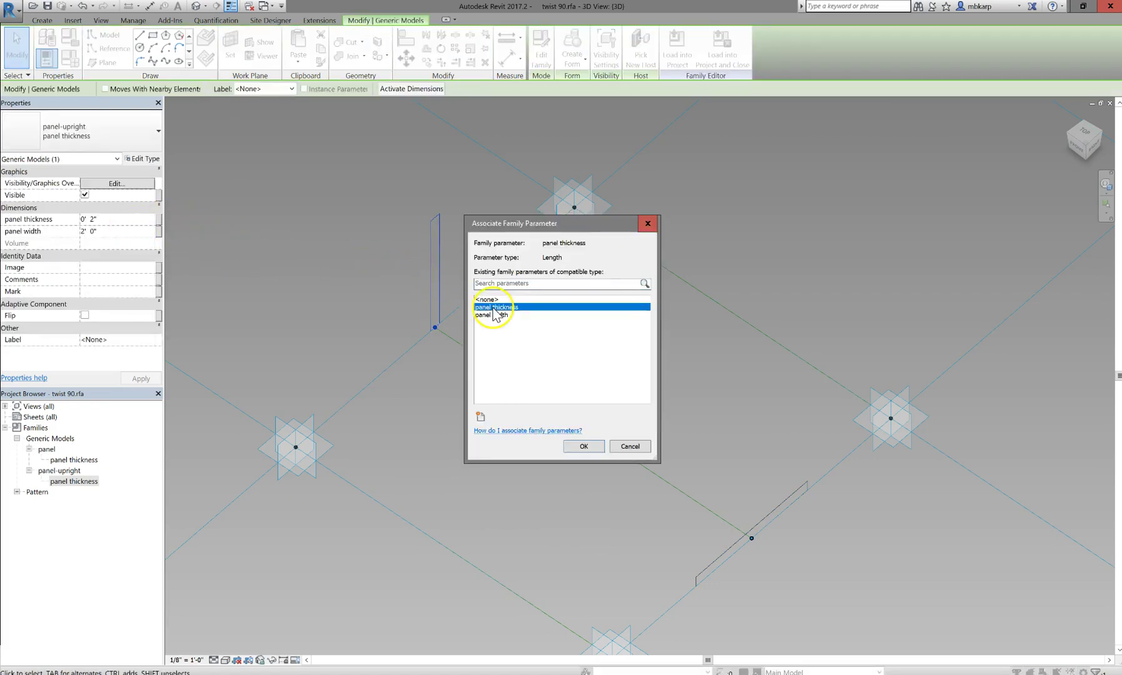
left_click(576, 446)
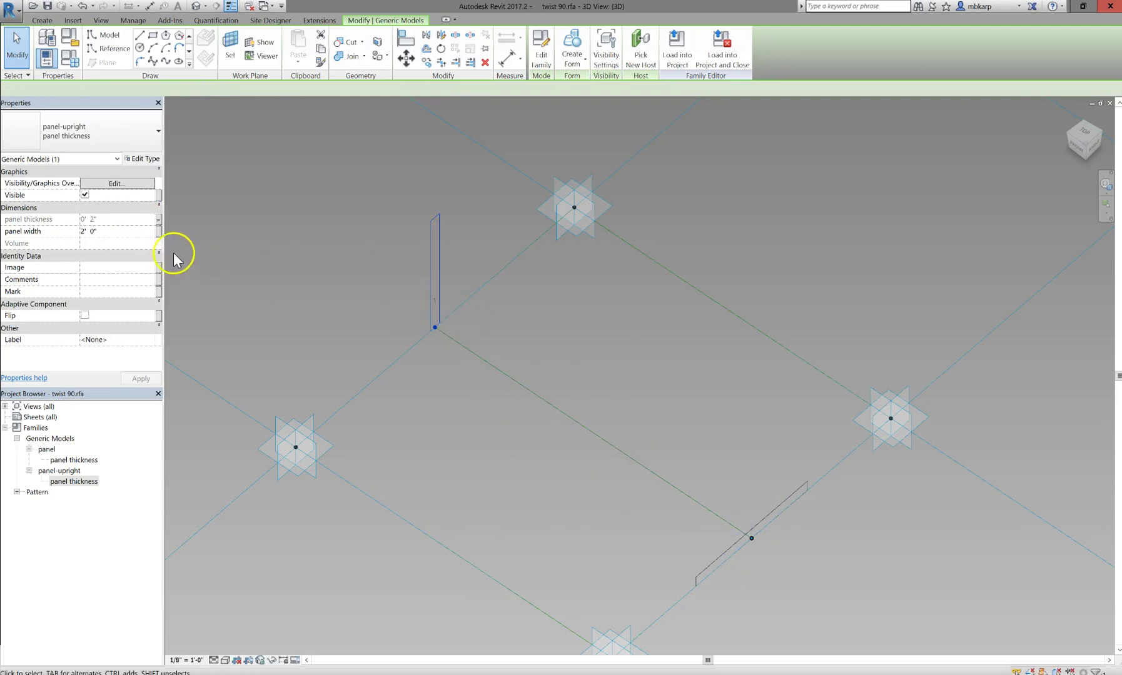
left_click(159, 231)
left_click(497, 315)
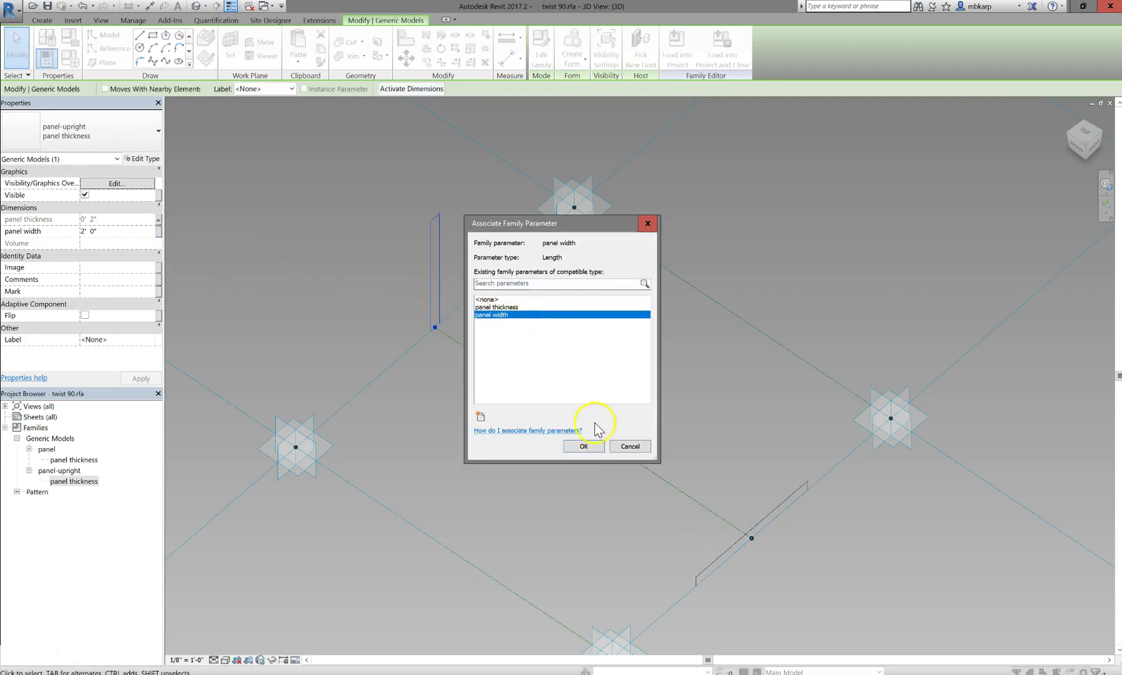
left_click(584, 445)
- Create a solid wedge form joining the upright and lower panel profiles
scroll(432, 300, "down", 1)
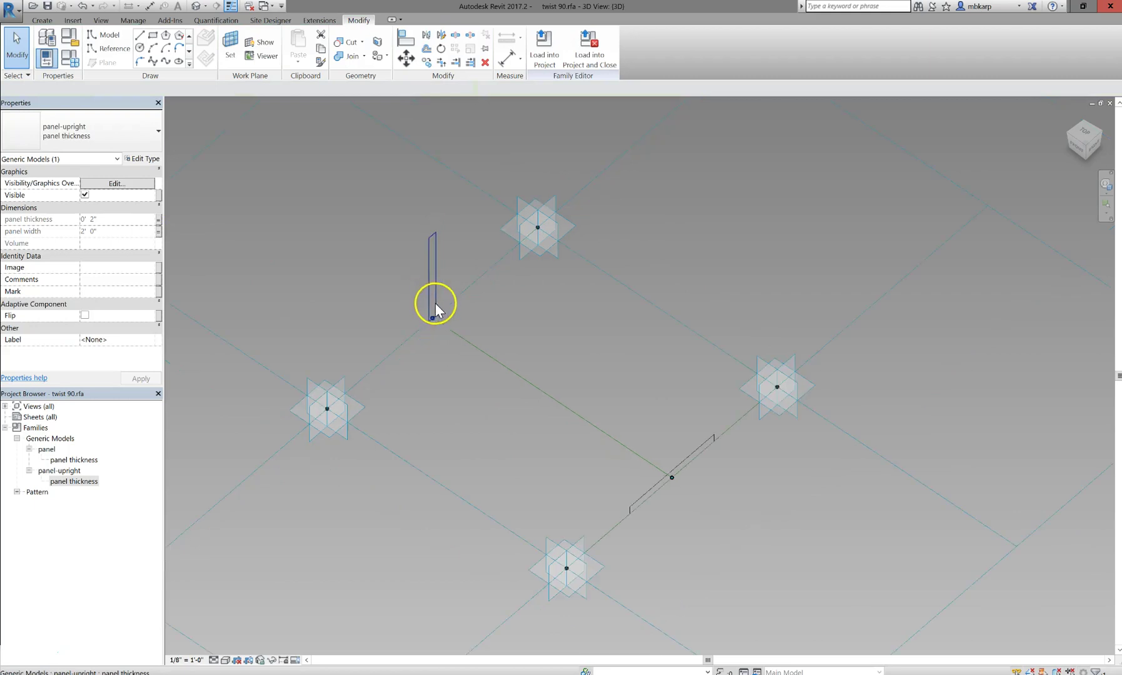
left_click(433, 259)
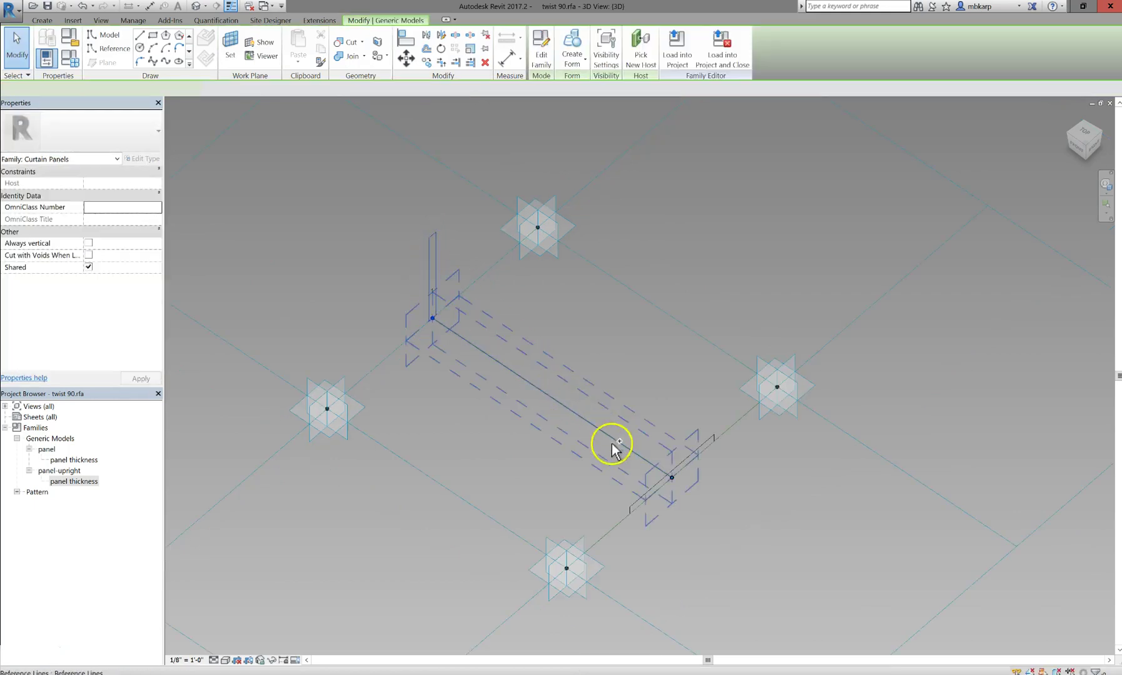
left_click(648, 494, "ctrl")
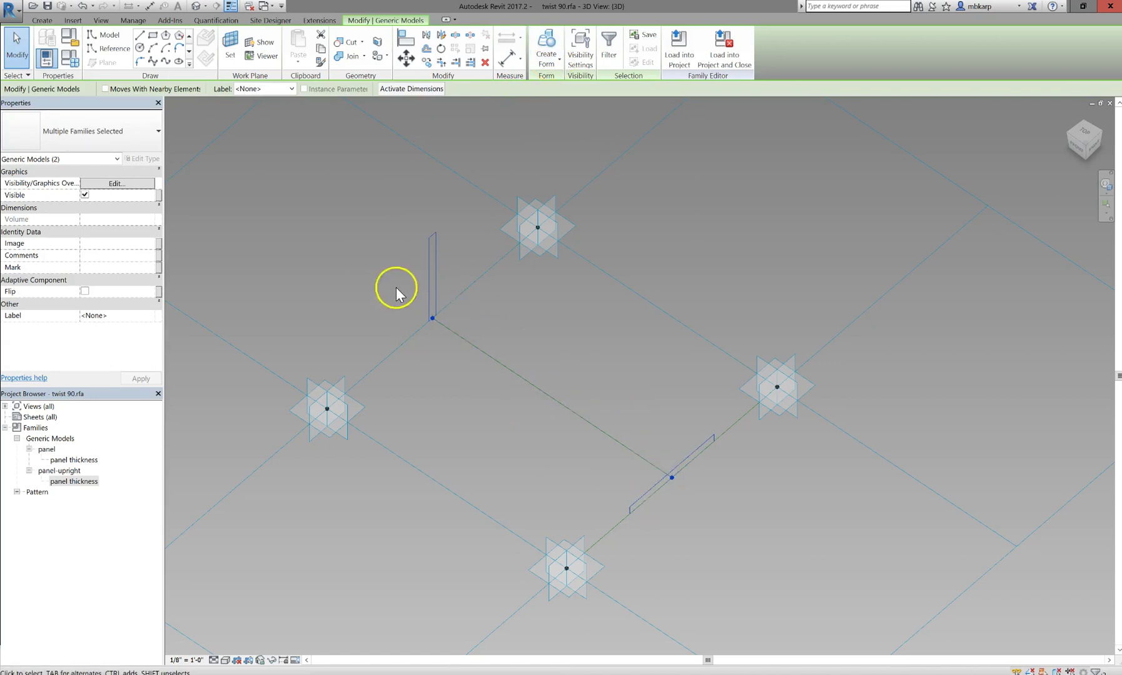
left_click(552, 65)
left_click(548, 84)
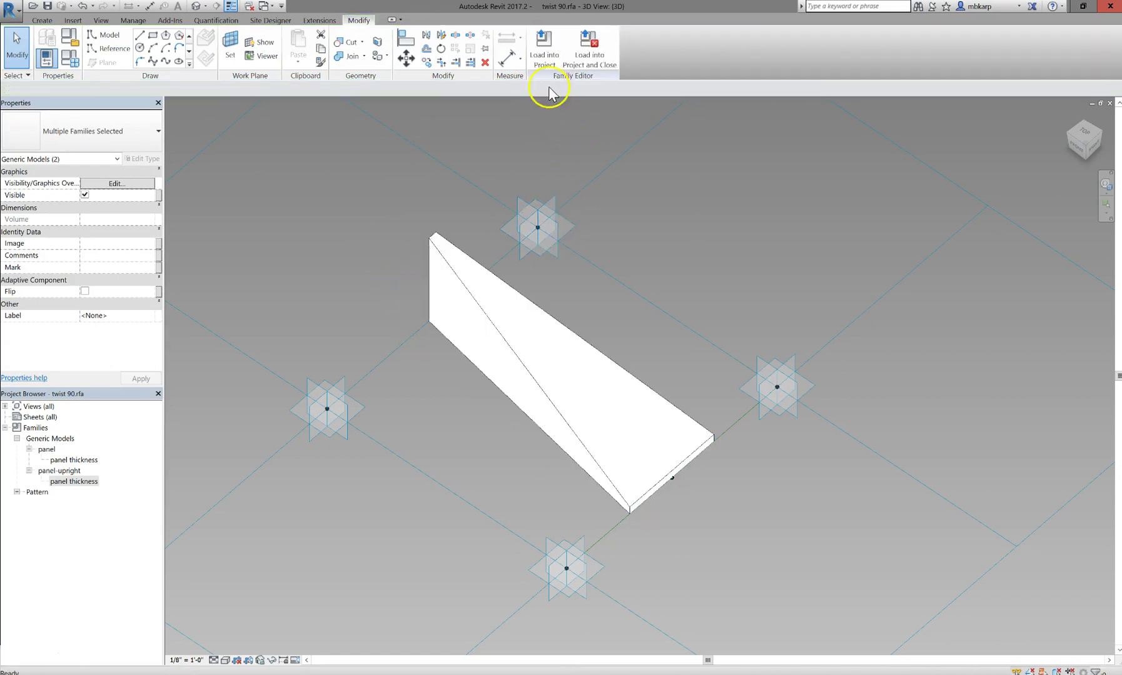
- Associate the wedge form's Material with a new family parameter named panel material
scroll(370, 361, "down", 2)
left_click(391, 396)
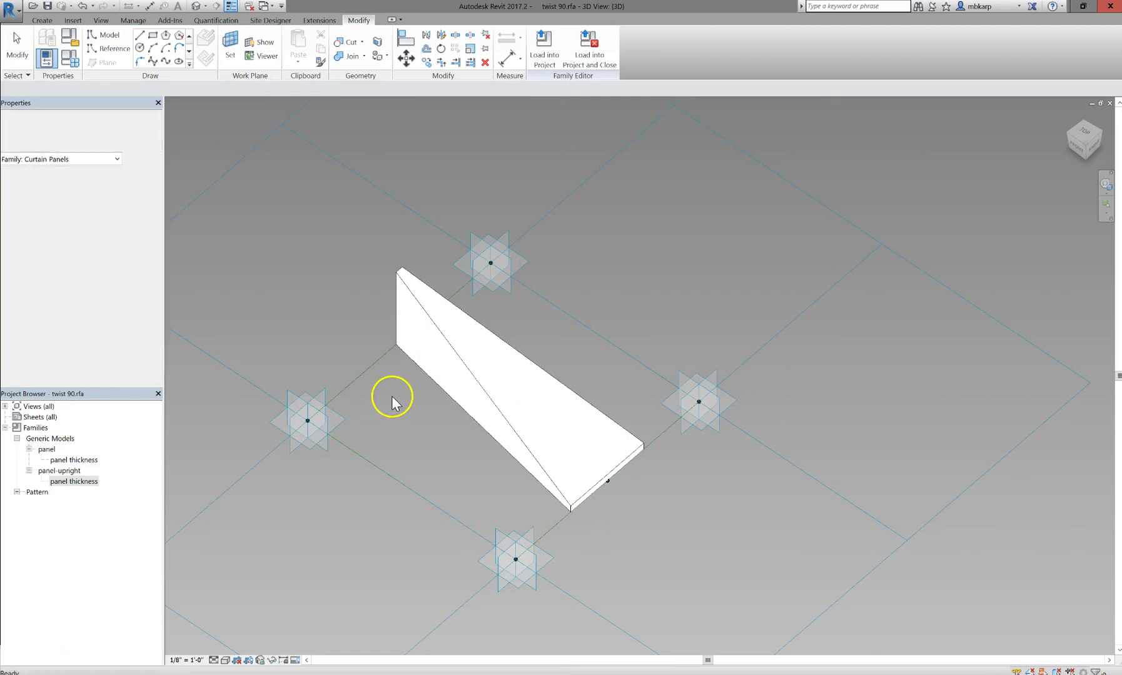
left_click(469, 408)
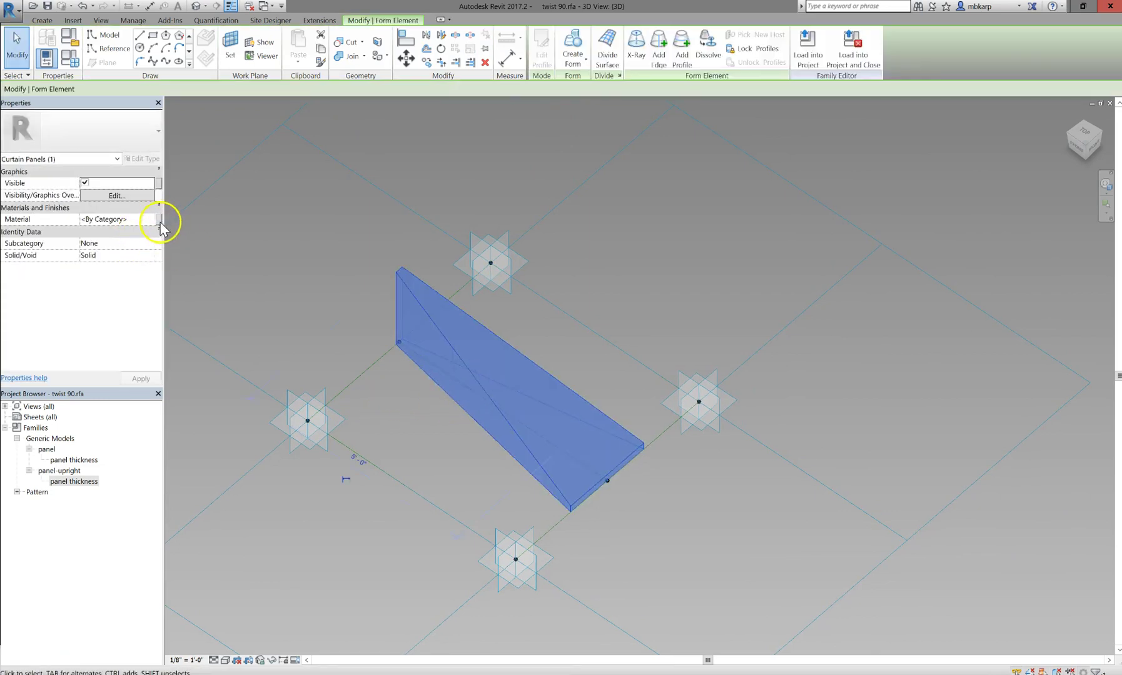
left_click(159, 219)
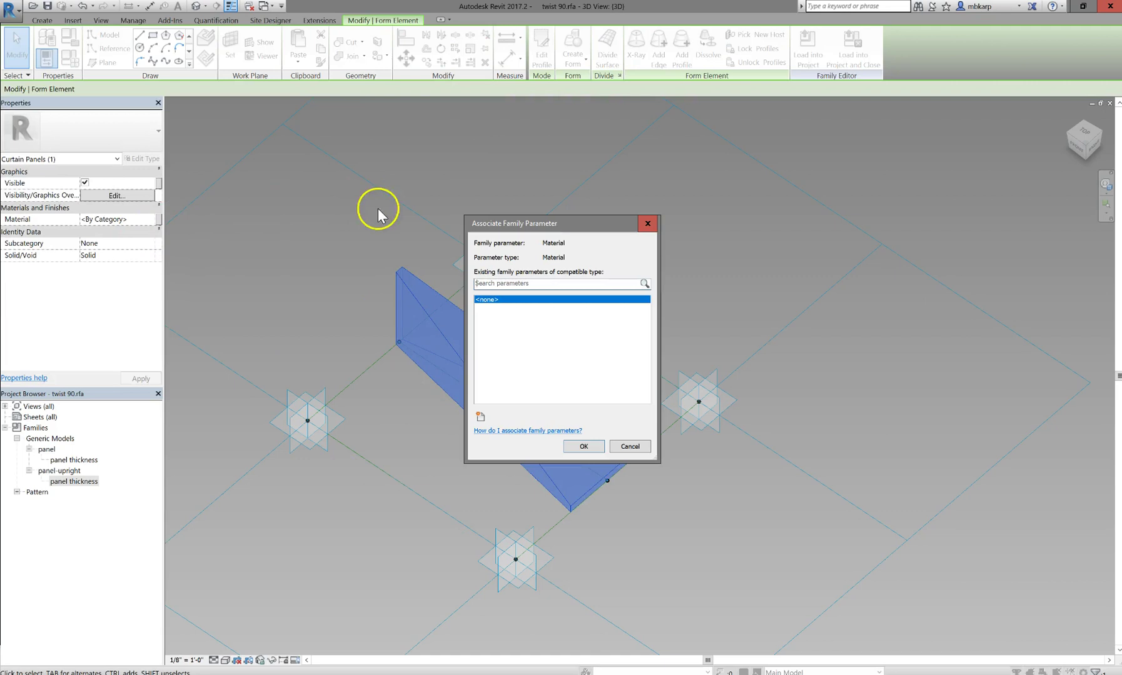
left_click(479, 416)
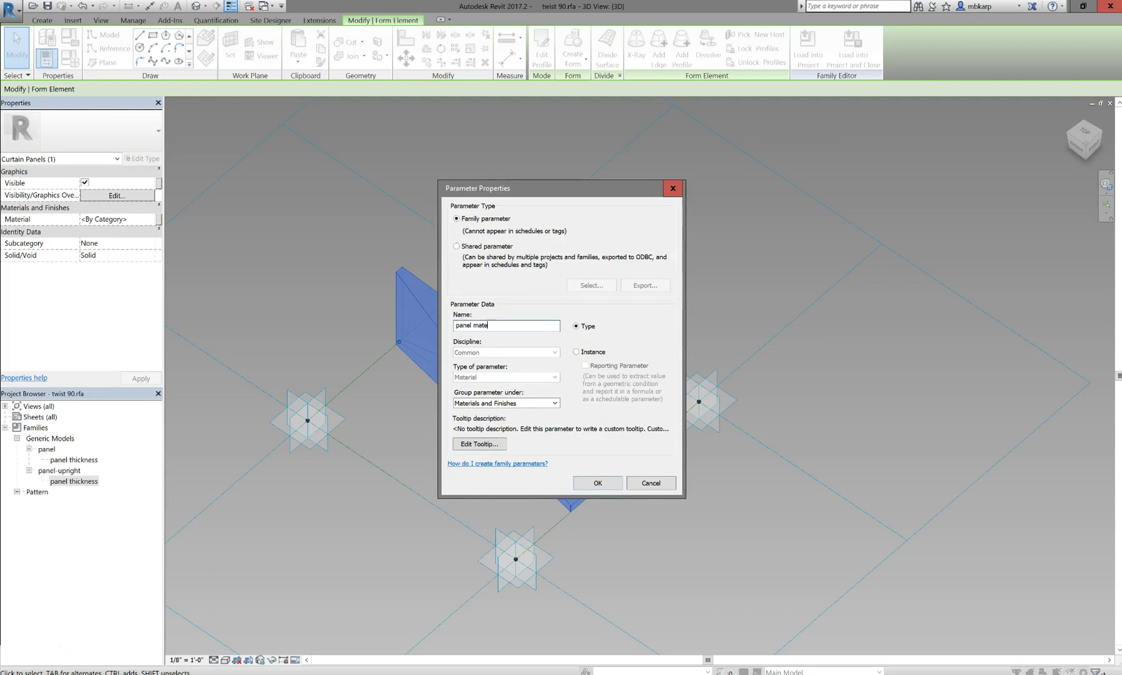
key("Return")
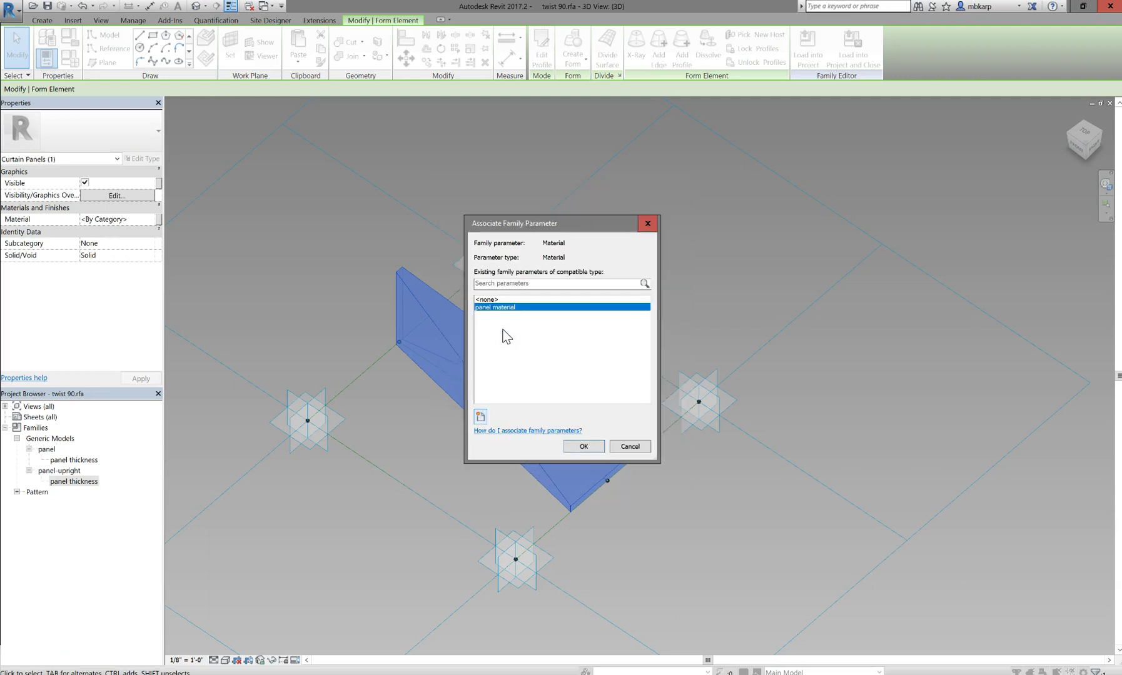
left_click(583, 444)
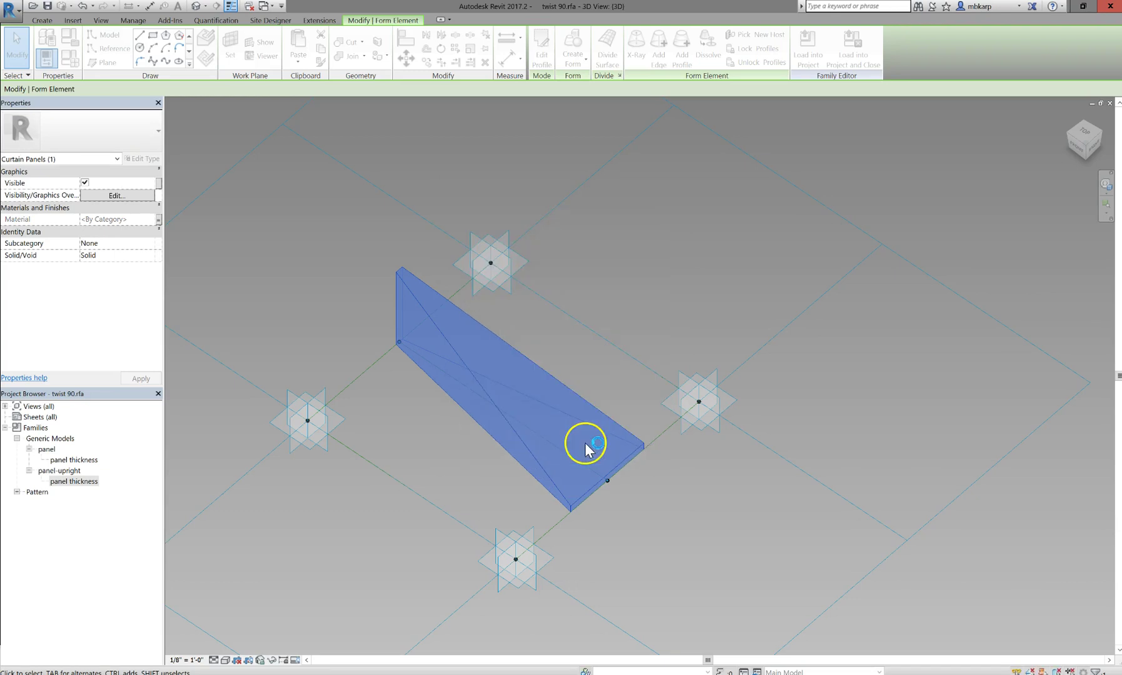
- Save the family as twist 90-R.rfa and load it into Project1
left_click(19, 13)
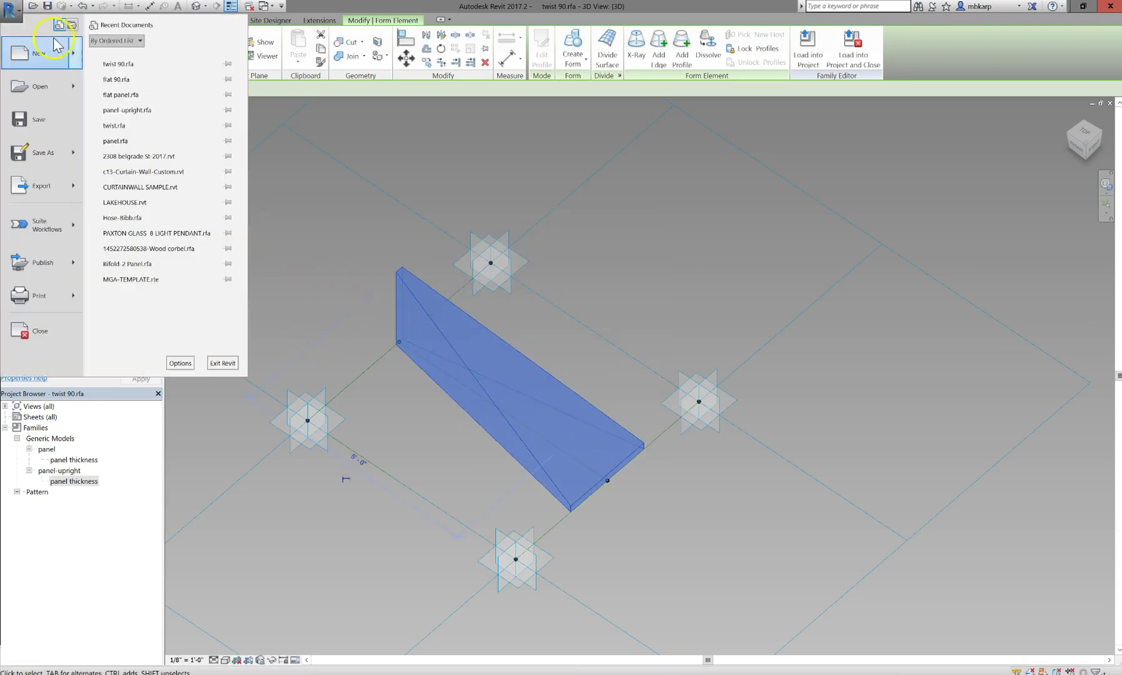
mouse_move(74, 187)
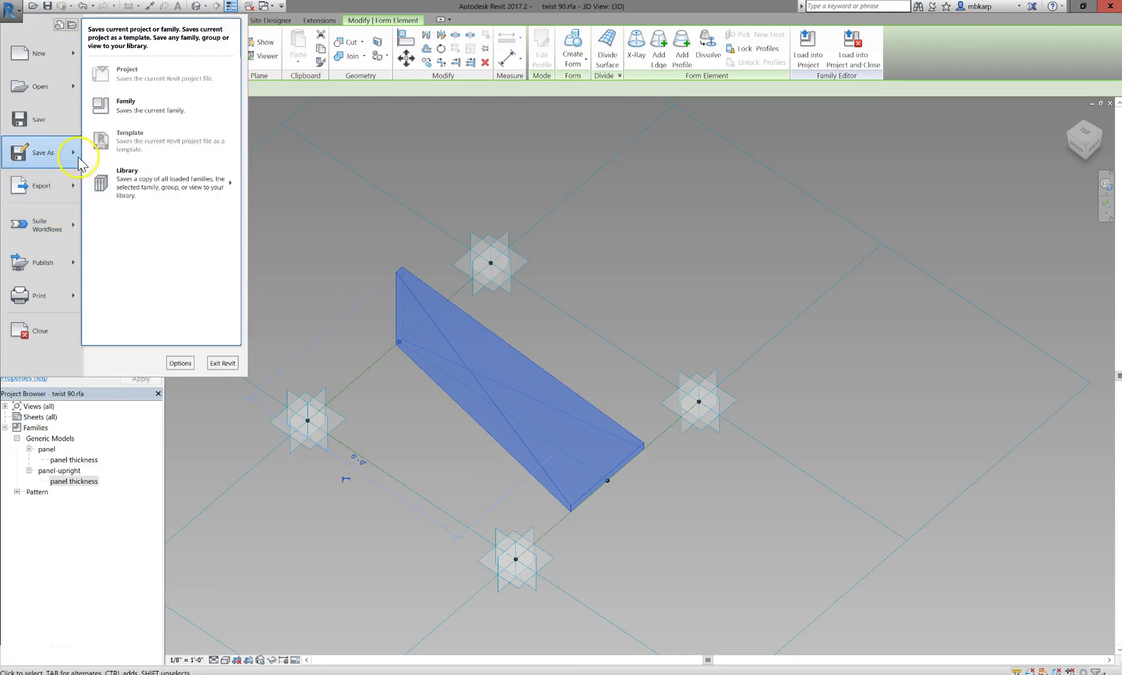
left_click(206, 119)
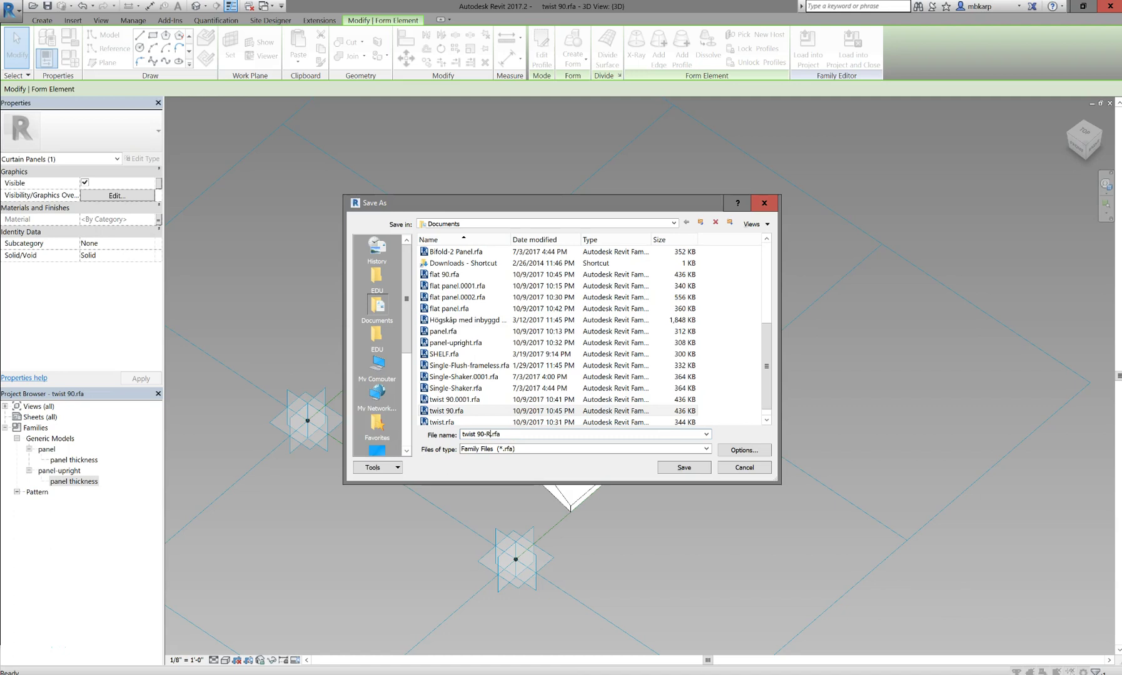
key("Return")
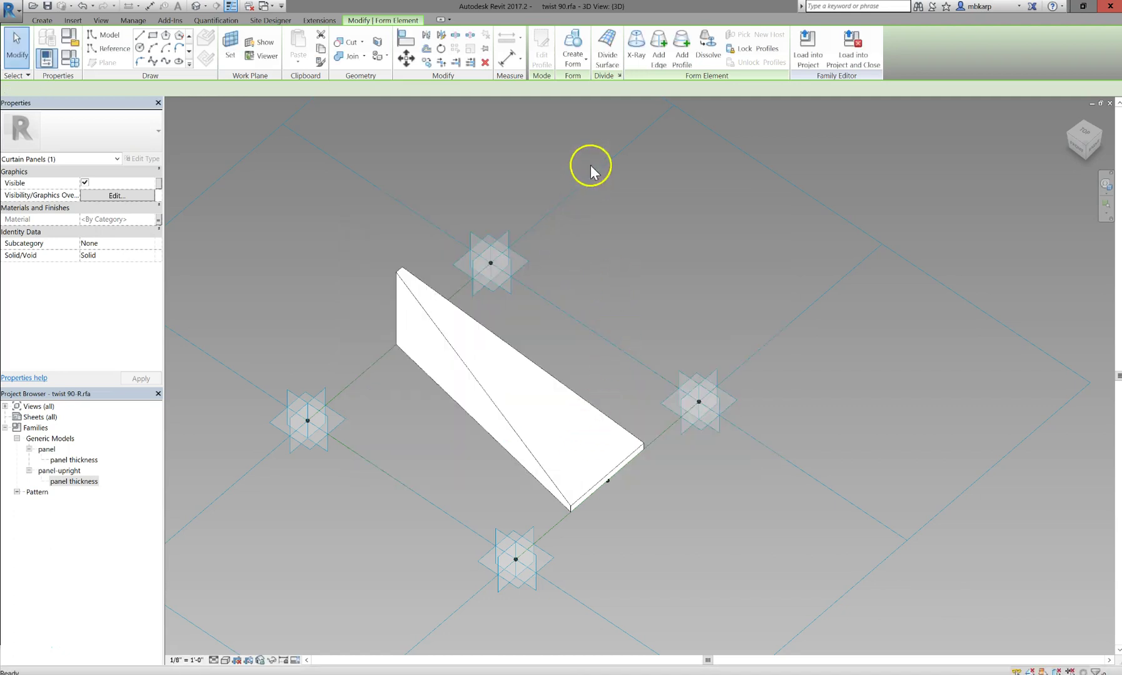
left_click(544, 50)
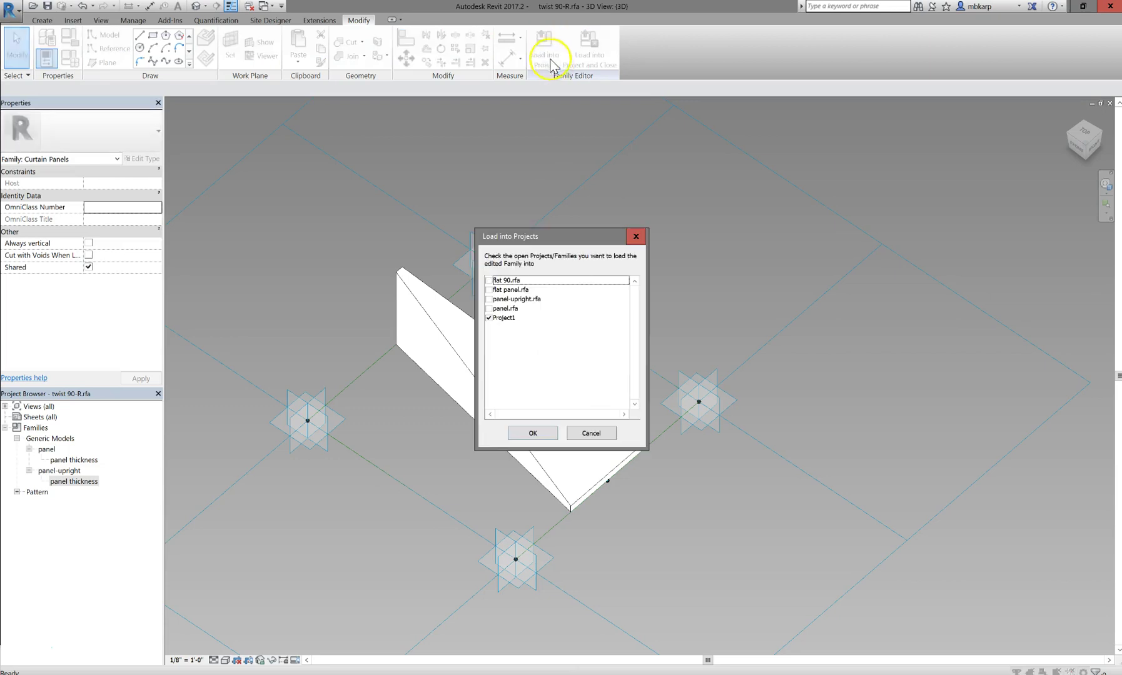
left_click(529, 434)
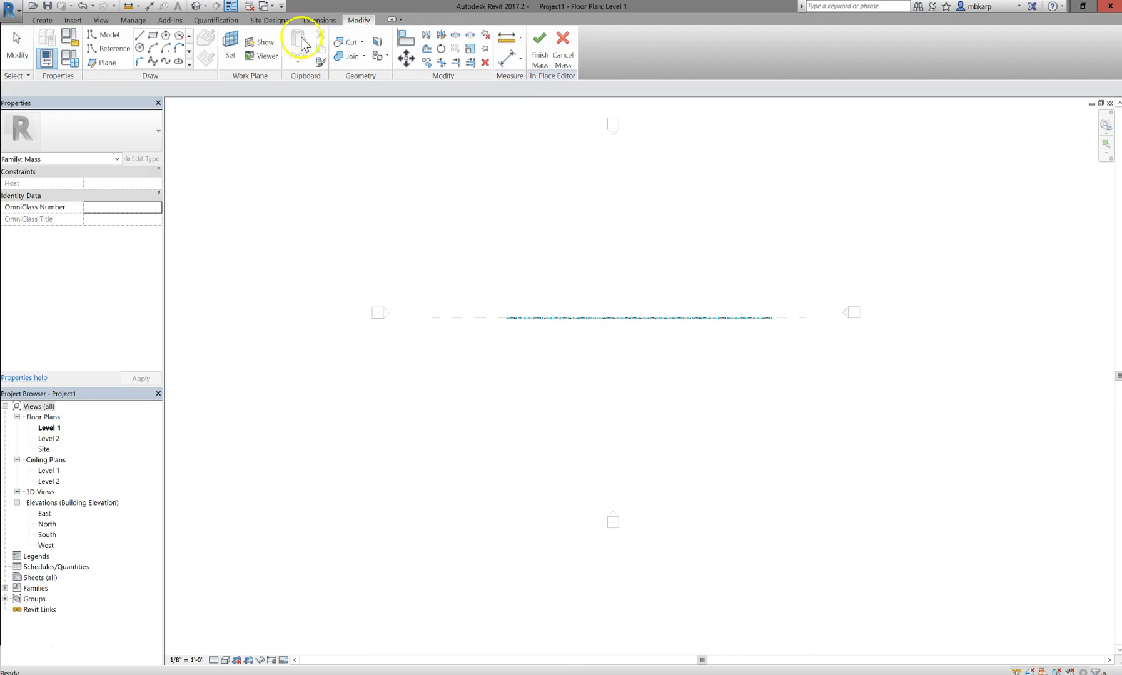
- In the 3D view, switch the lower twist 90 panel to twist 90-R and orbit to check
left_click(197, 7)
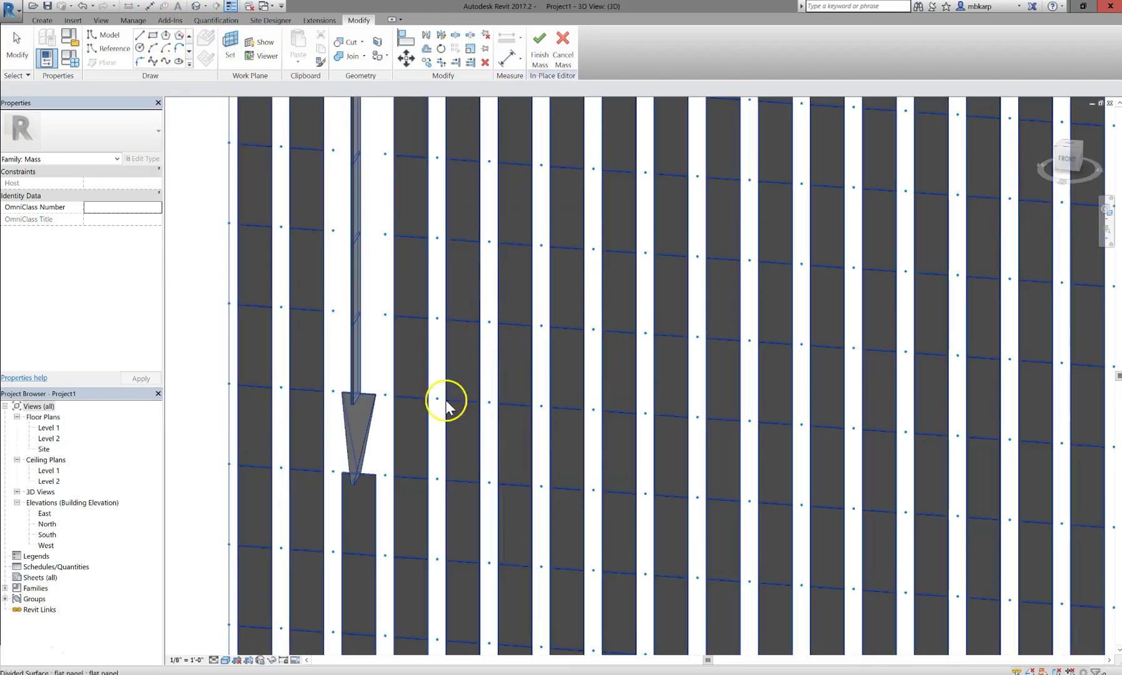
scroll(406, 420, "down", 3)
scroll(417, 421, "up", 5)
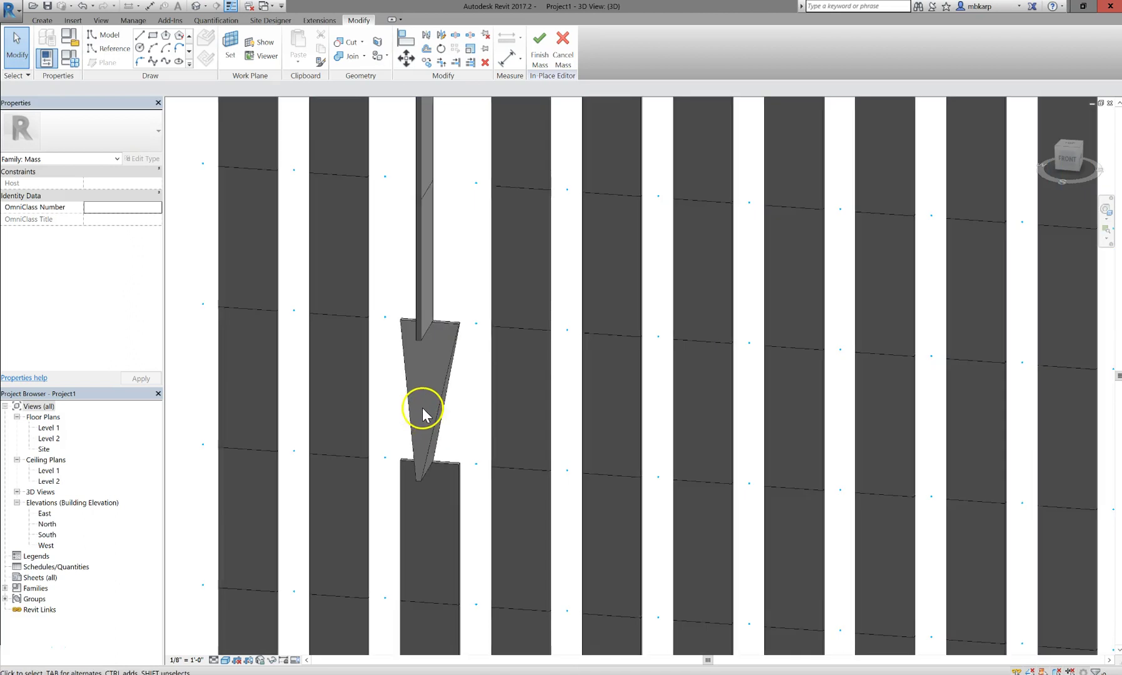
left_click(435, 420)
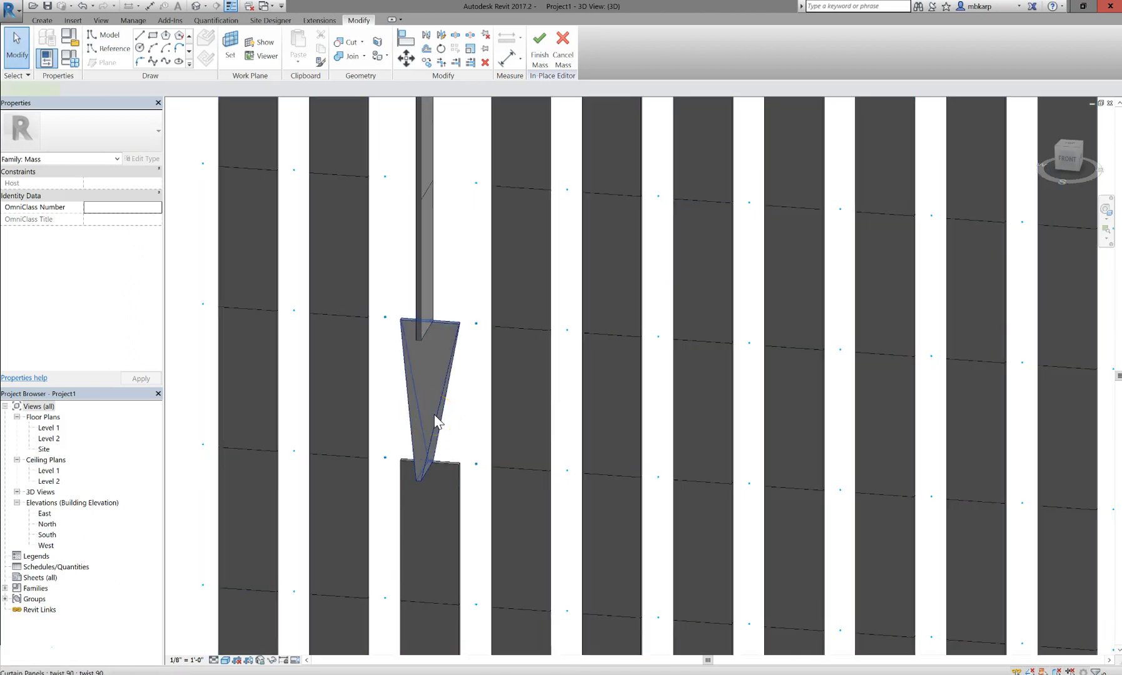
left_click(435, 420)
left_click(82, 141)
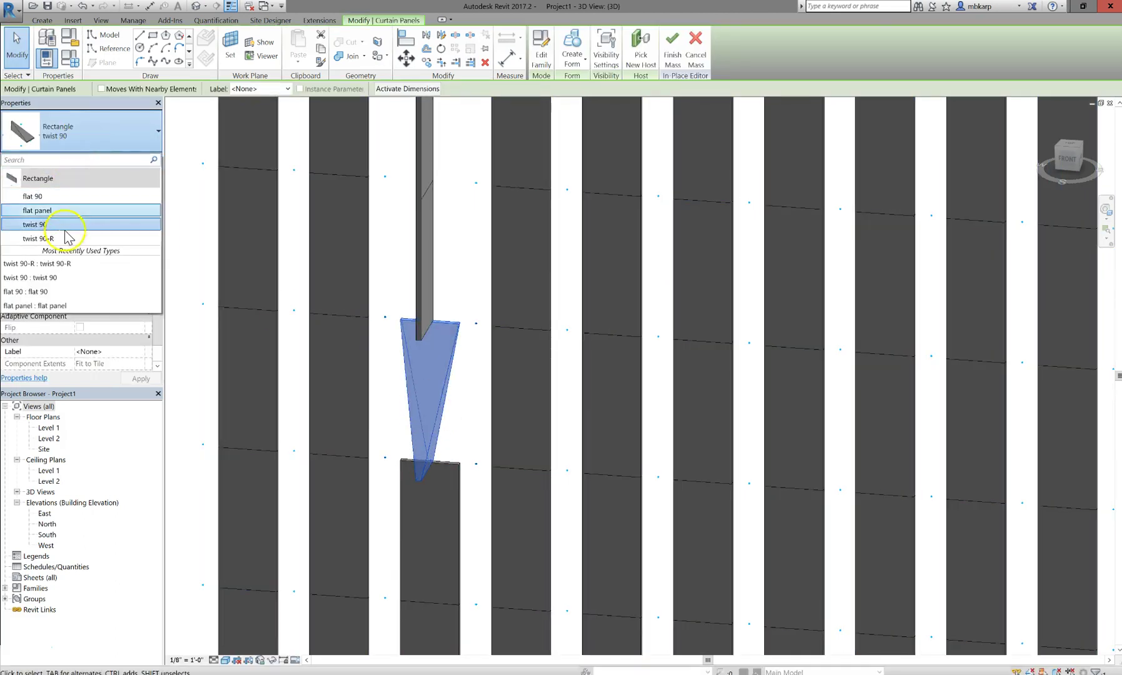
left_click(63, 238)
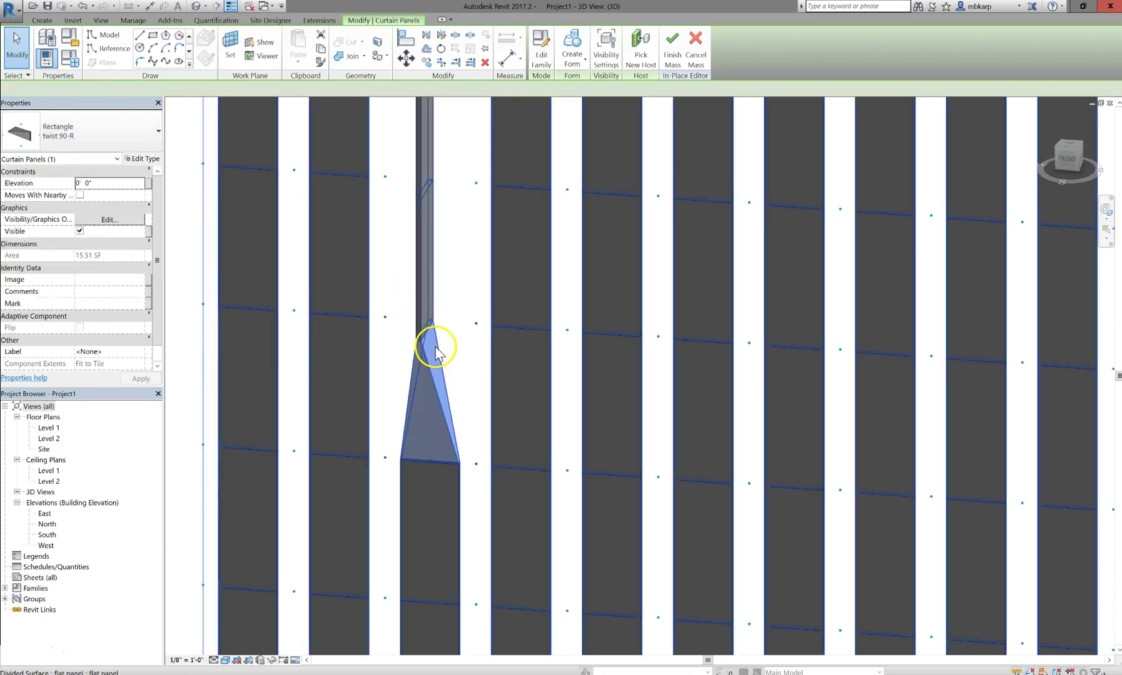
left_click(453, 400)
scroll(453, 370, "down", 3)
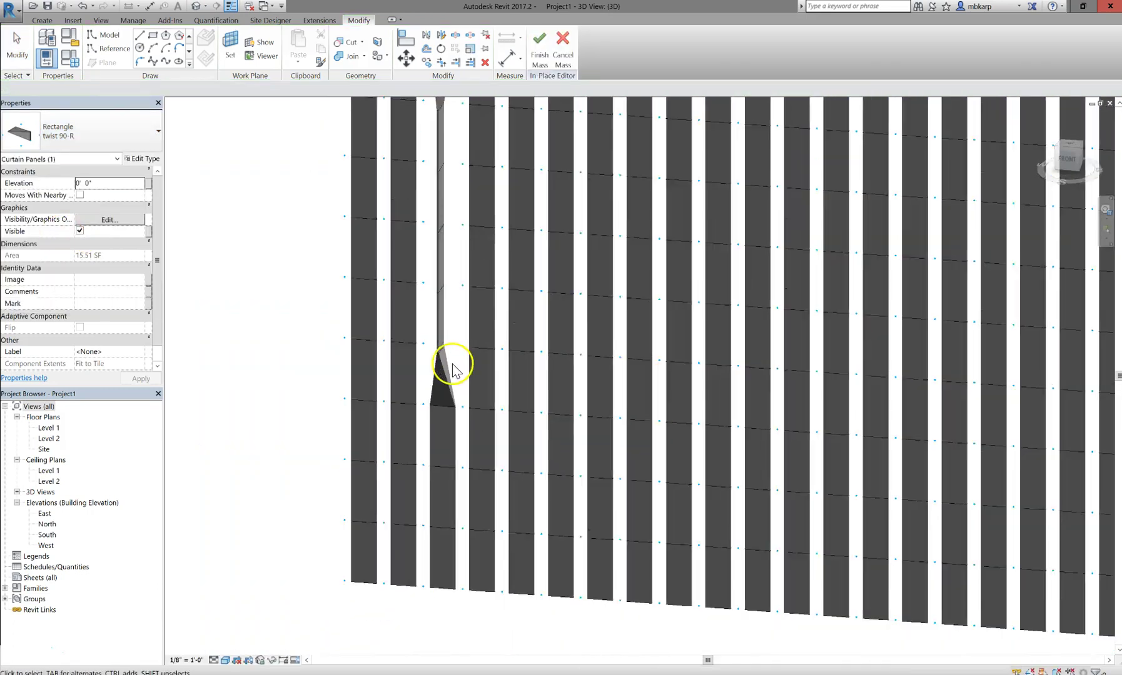
scroll(456, 376, "down", 1)
mouse_move(531, 406)
middle_mouse_down("shift")
mouse_move(465, 413)
mouse_move(518, 325)
mouse_move(465, 473)
mouse_move(493, 430)
mouse_move(521, 461)
mouse_move(588, 442)
mouse_move(674, 300)
mouse_move(537, 318)
mouse_move(510, 335)
mouse_move(527, 405)
mouse_move(517, 419)
mouse_move(494, 341)
mouse_move(506, 409)
mouse_move(542, 408)
middle_mouse_up("shift")
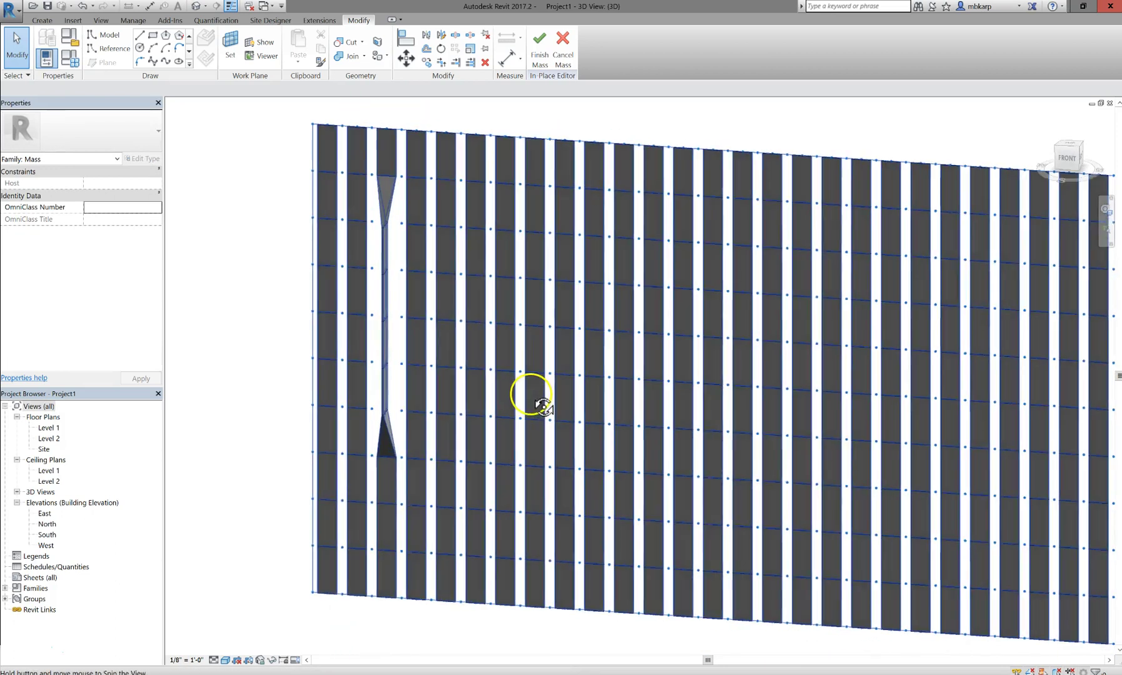
scroll(390, 250, "up", 2)
- Match the tapered top panel type onto the adjacent top panel with MA
scroll(403, 216, "down", 1)
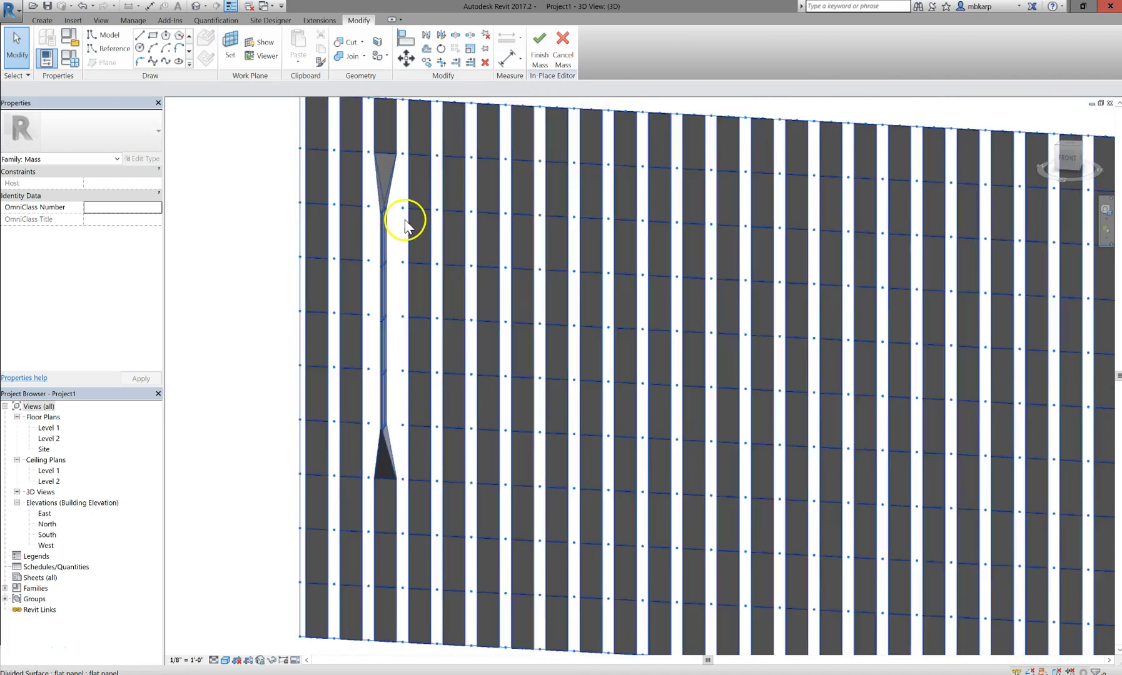
key("m")
key("a")
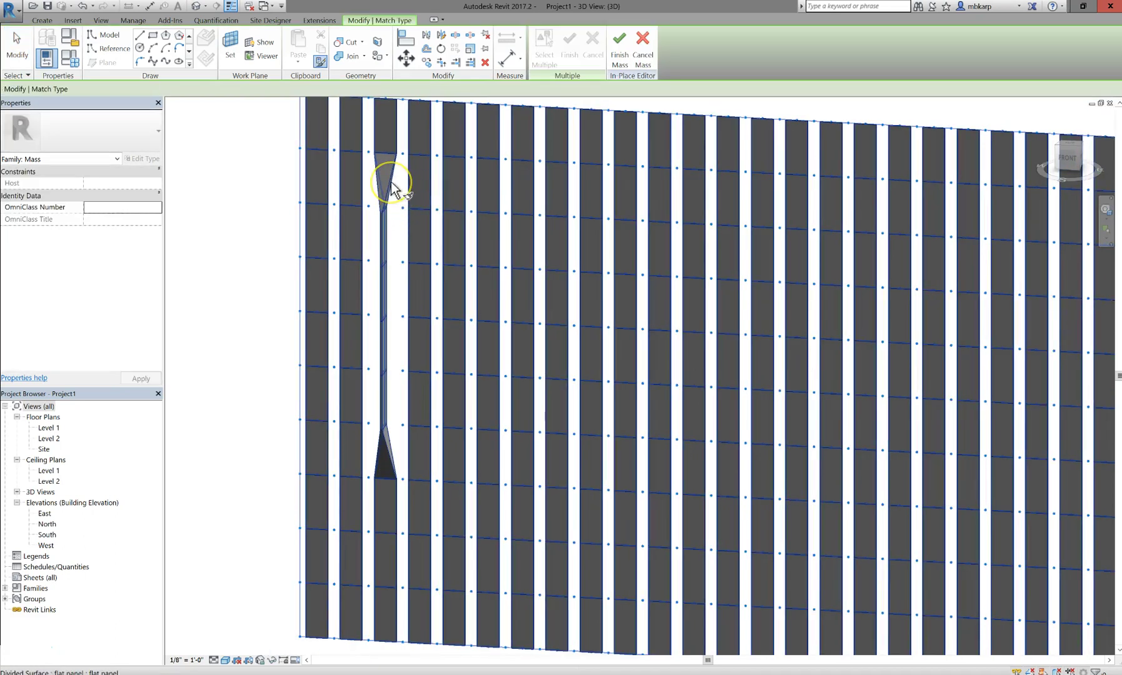
left_click(393, 188)
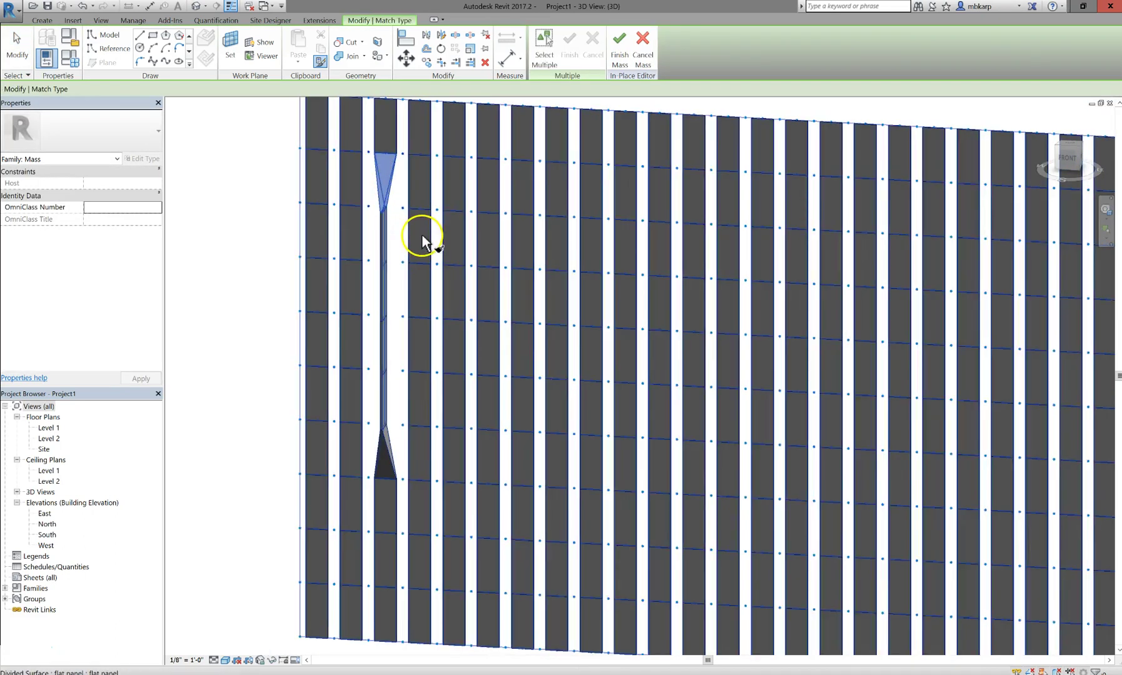
left_click(411, 238)
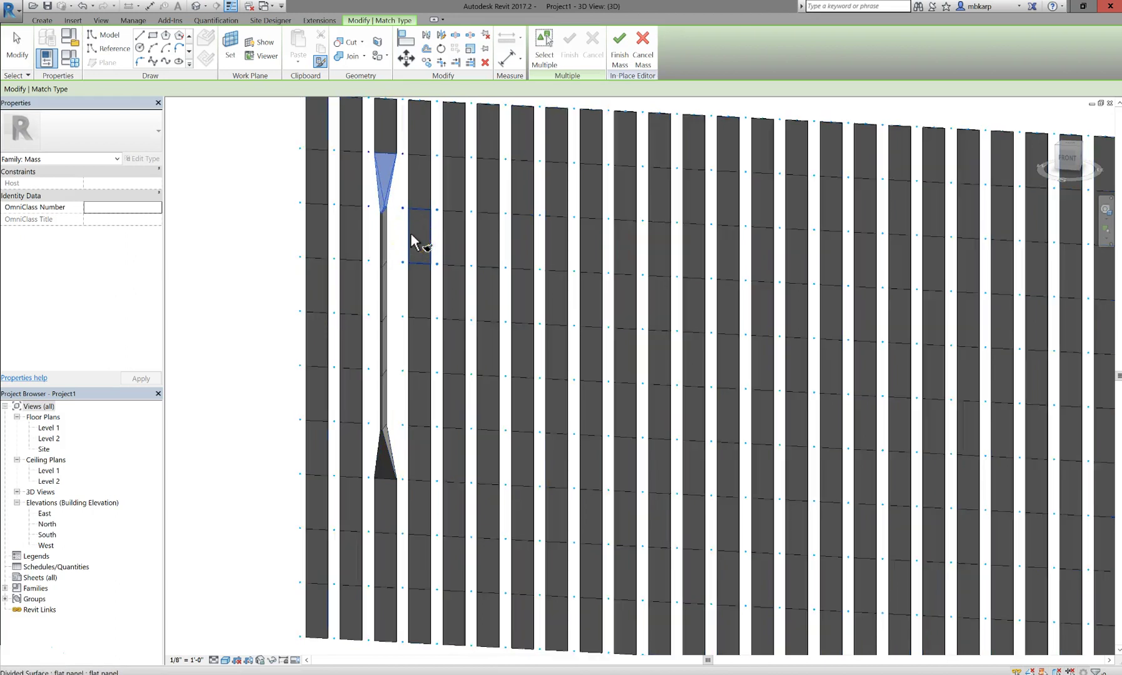
left_click(413, 240)
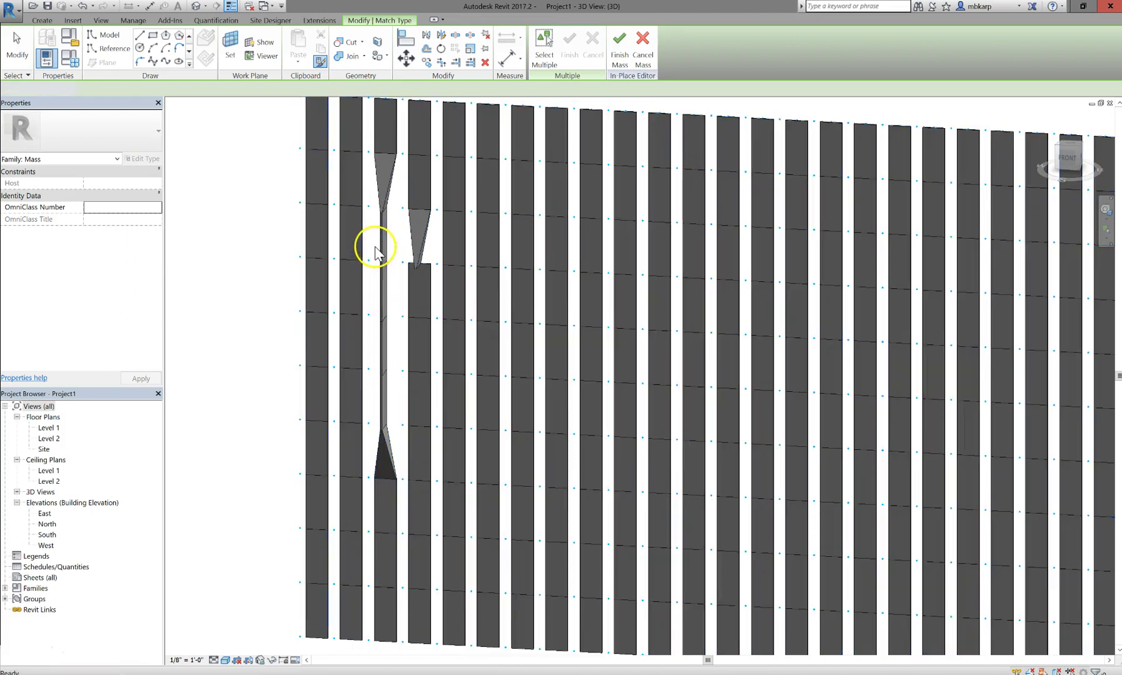
key("Escape")
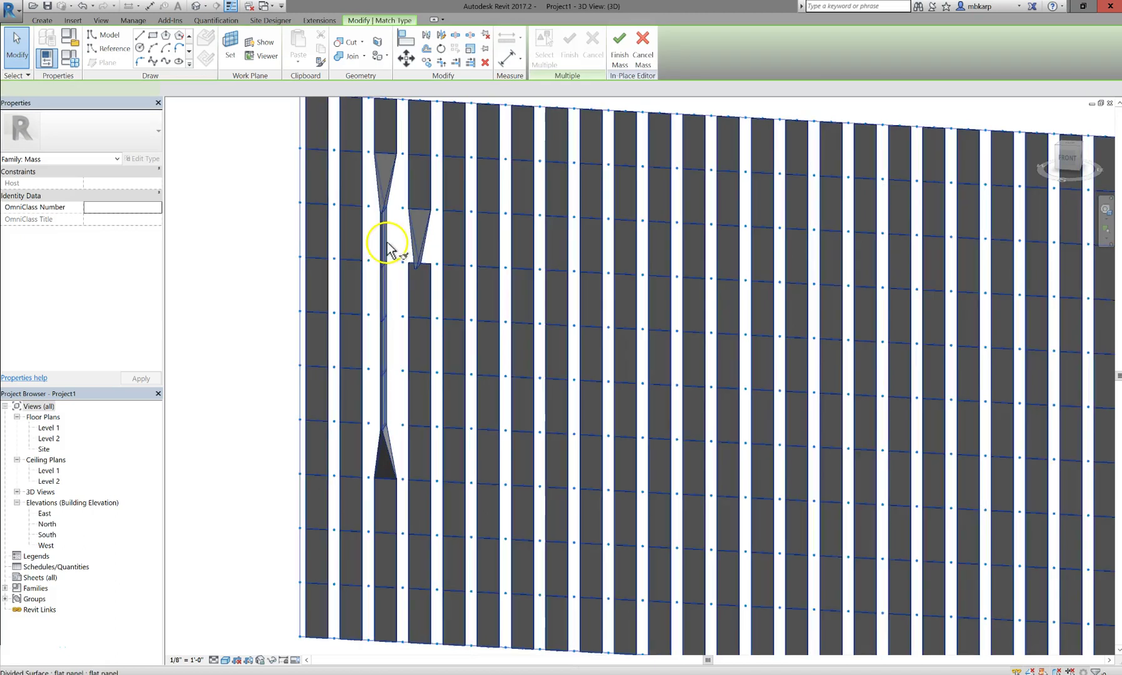
- Make the adjacent column's panels below the taper narrow fins by matching type
key("a")
left_click(383, 246)
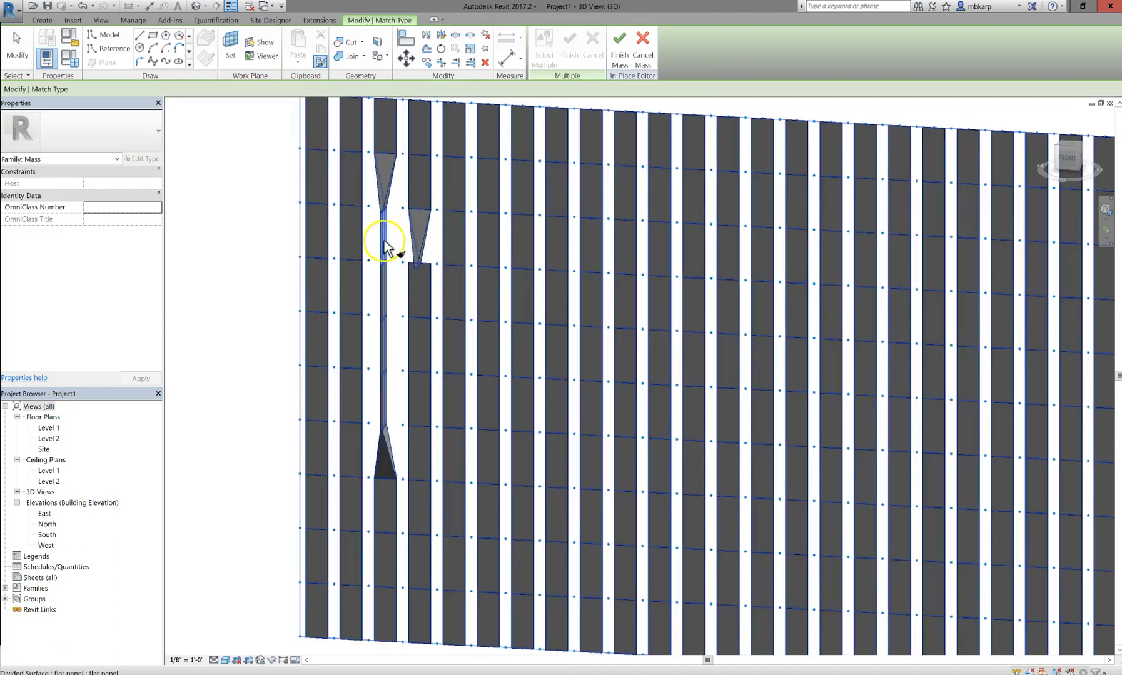
left_click(414, 291)
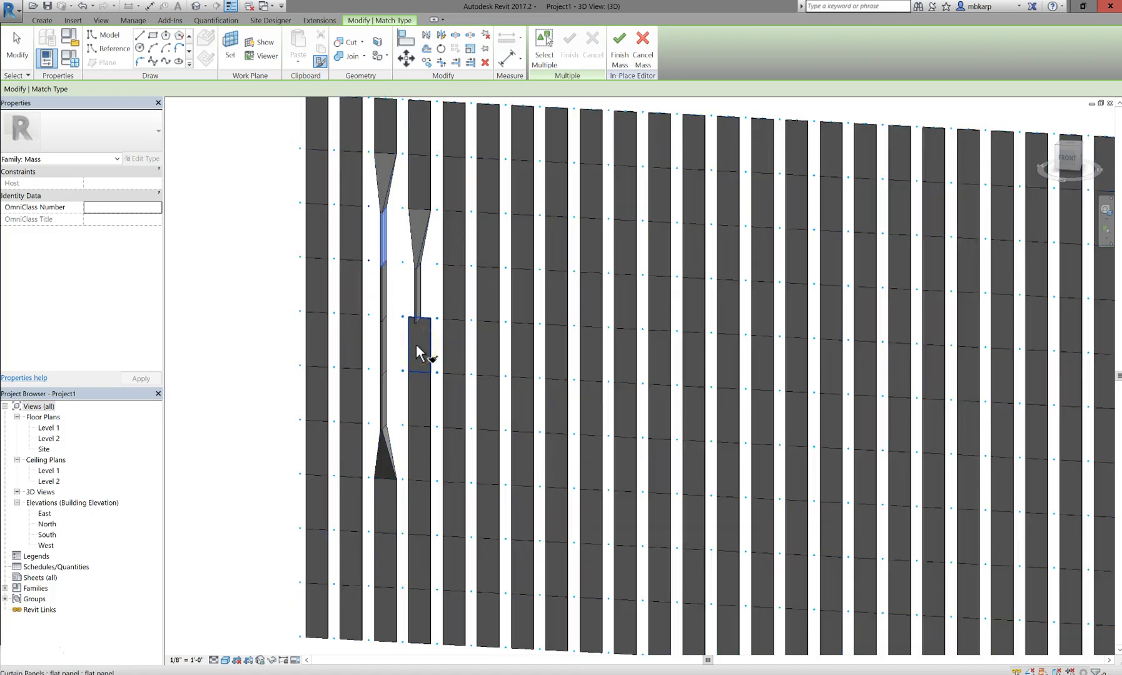
left_click(417, 366)
left_click(350, 358)
left_click(408, 301)
left_click(417, 405)
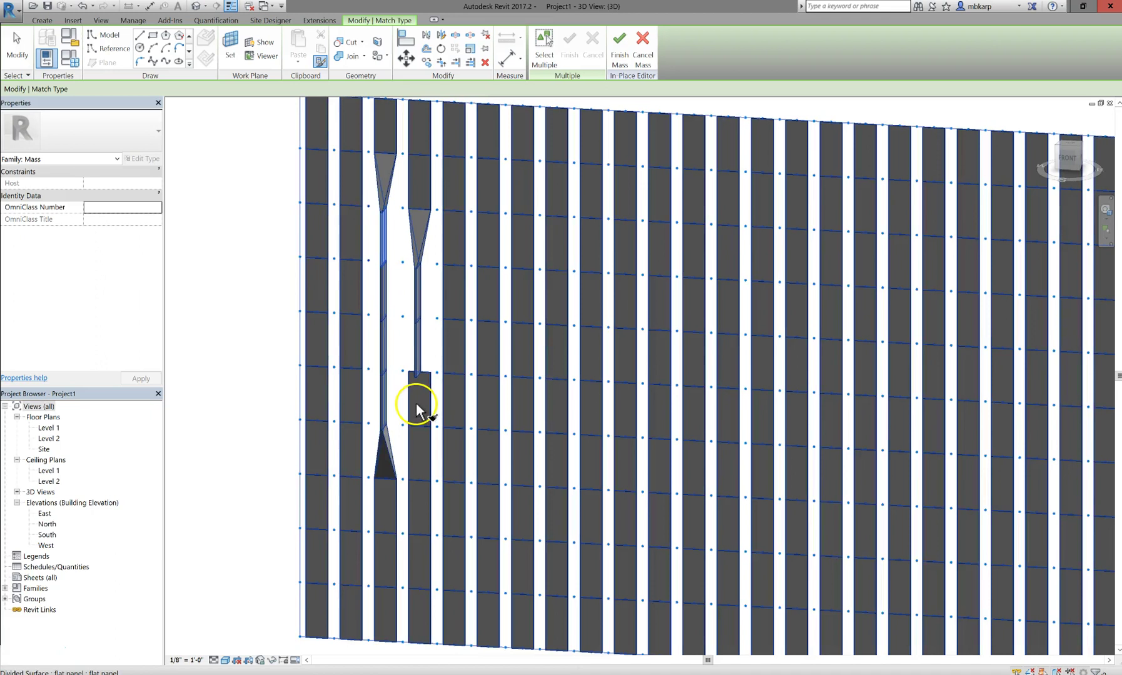
key("Escape")
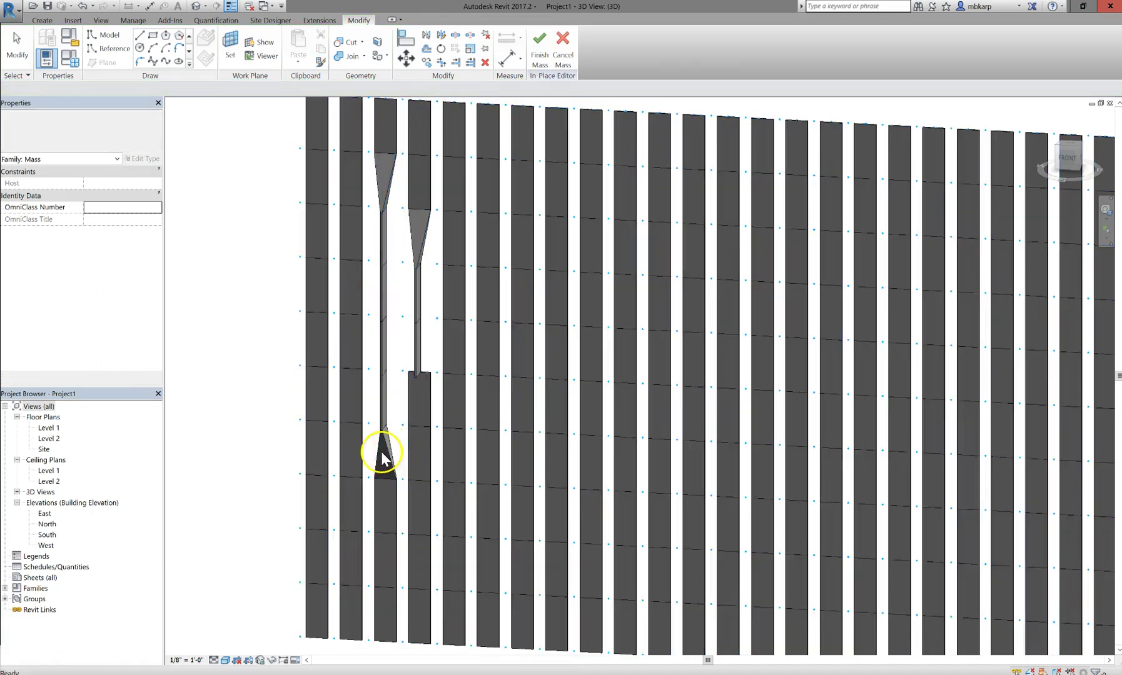
- Give the neighbouring bottom panel the twist type, then zoom to fit
key("a")
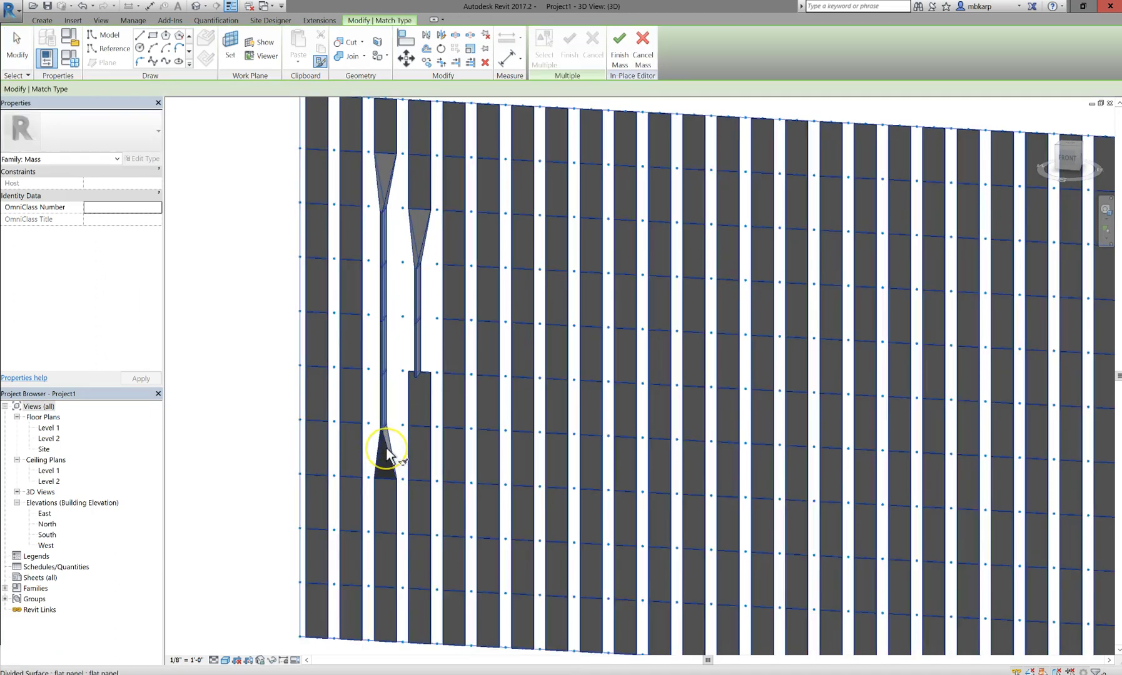
left_click(389, 450)
left_click(410, 411)
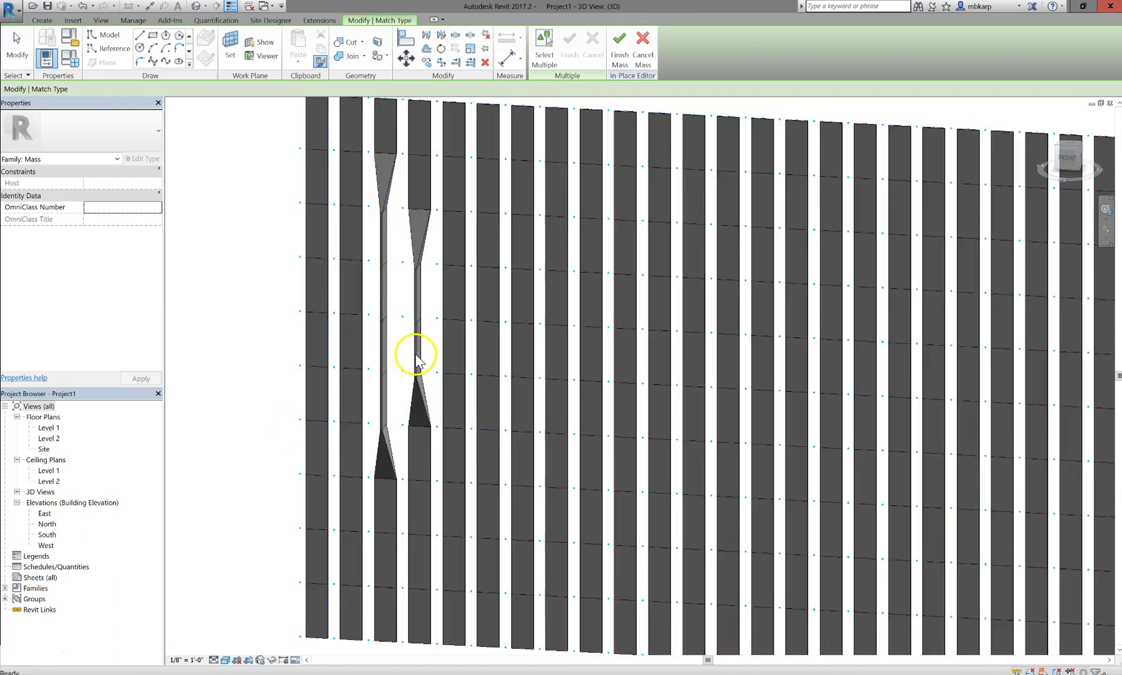
key("Escape")
key("z")
key("f")
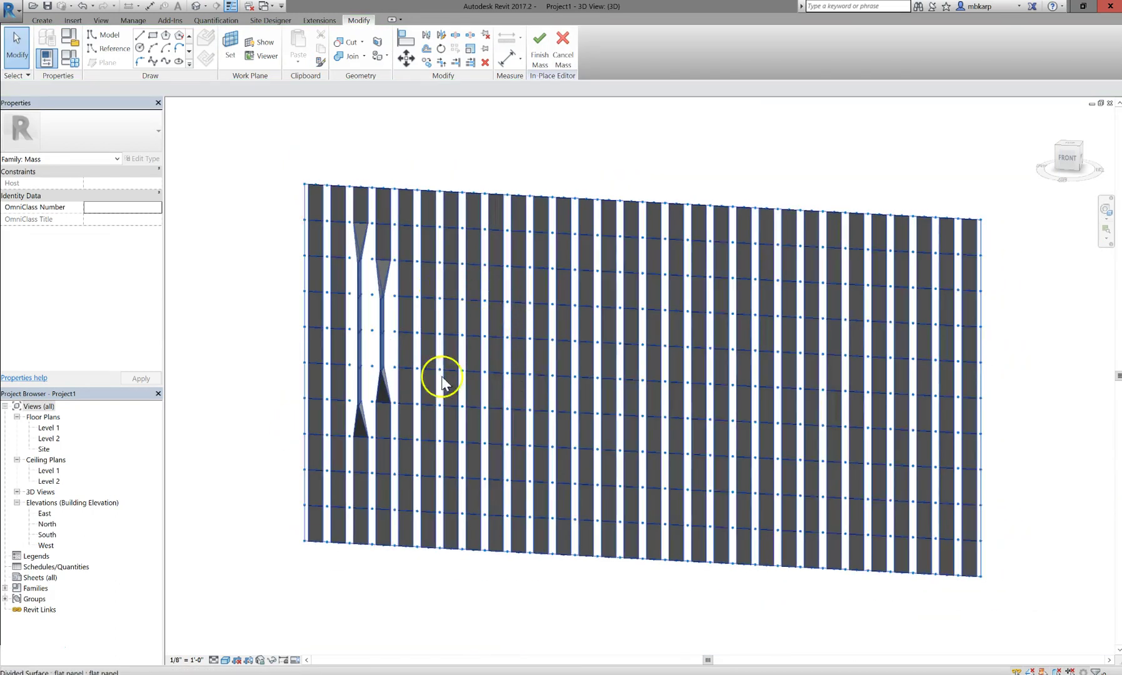
- Switch the divided surface's U Grid layout to Fixed Distance, initially at 3' 0"
middle_click_drag(471, 446, 337, 222, "shift")
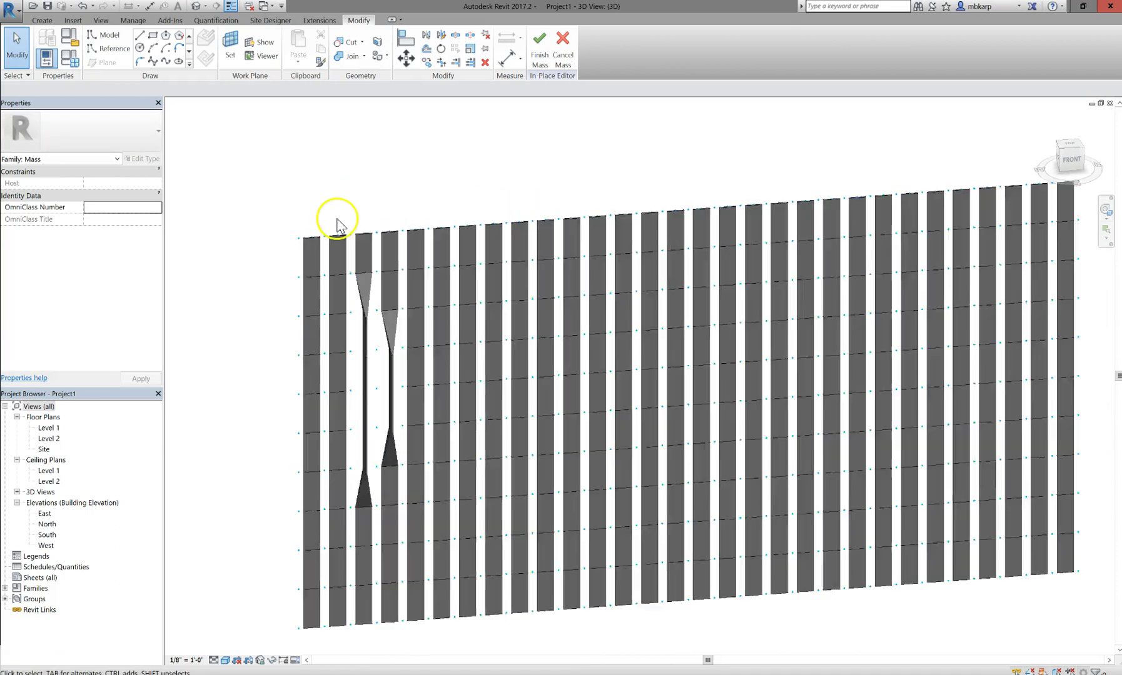
scroll(369, 241, "up", 4)
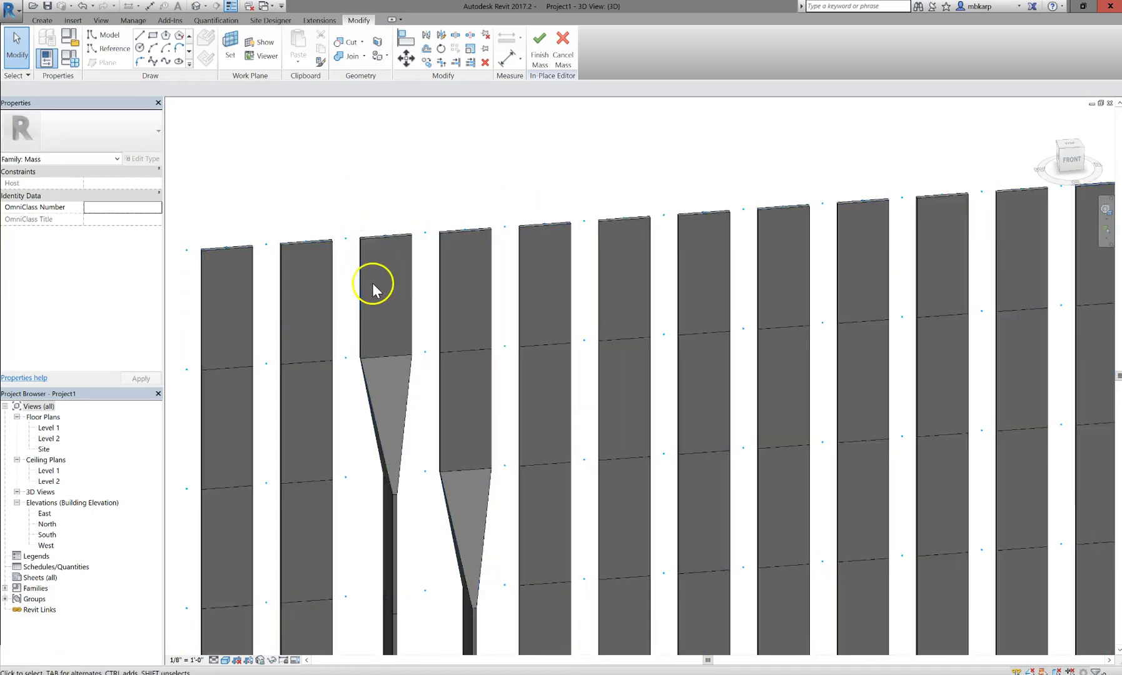
scroll(371, 285, "down", 1)
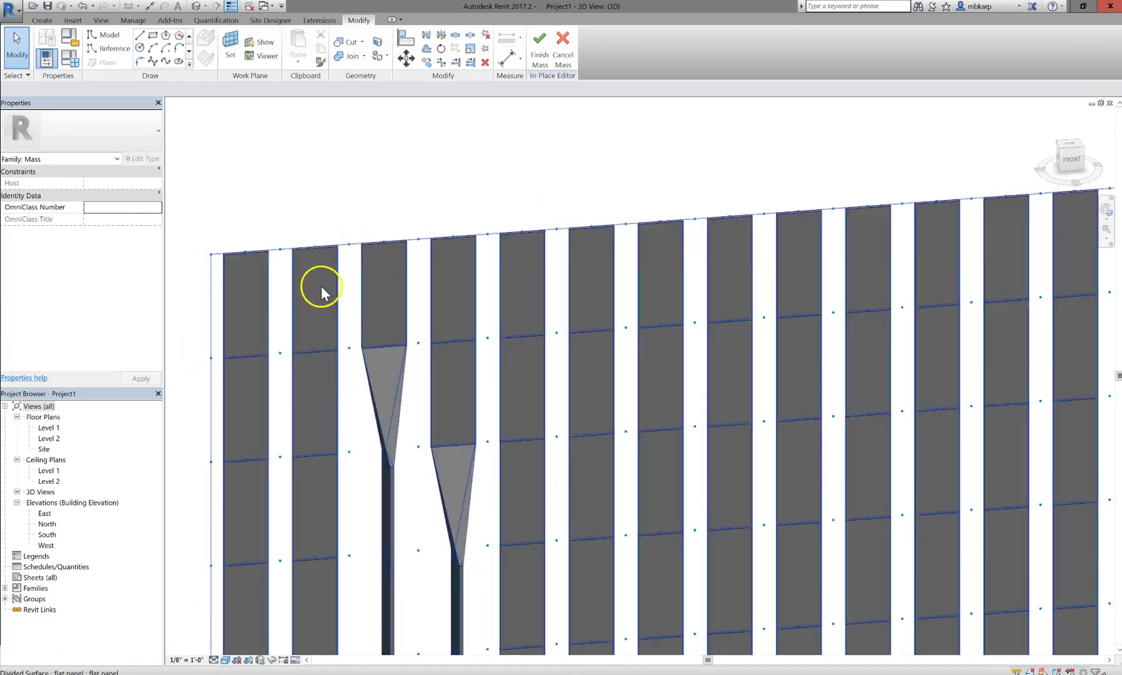
left_click(218, 268)
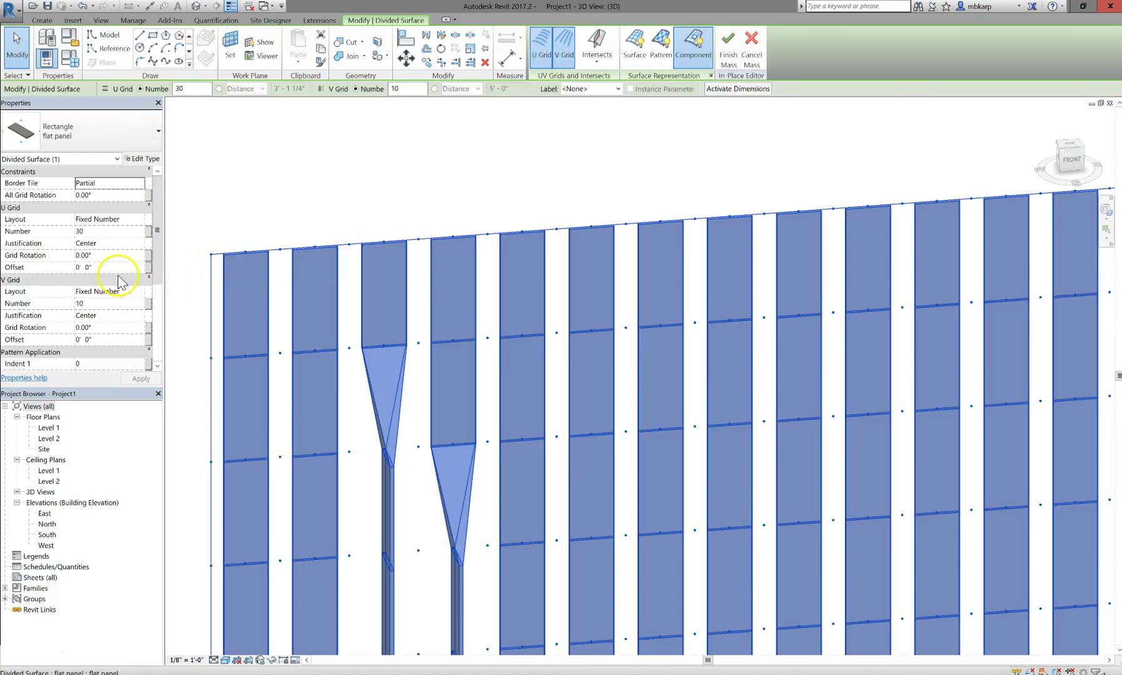
left_click(112, 220)
left_click(141, 219)
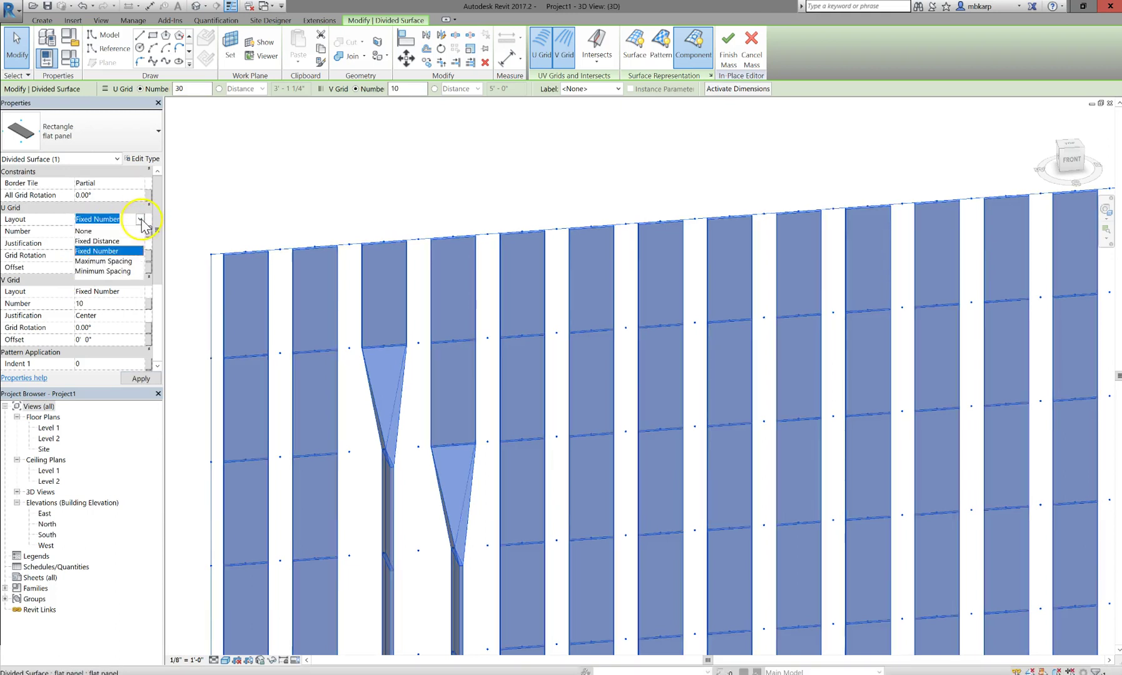
left_click(113, 242)
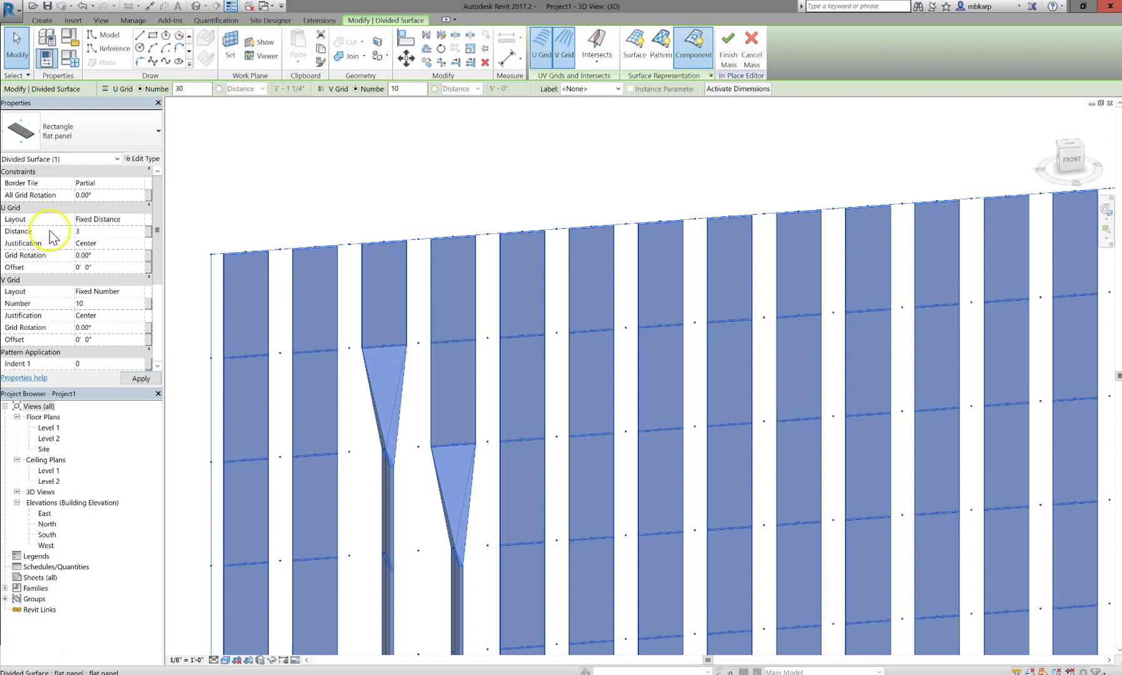
left_click(137, 309)
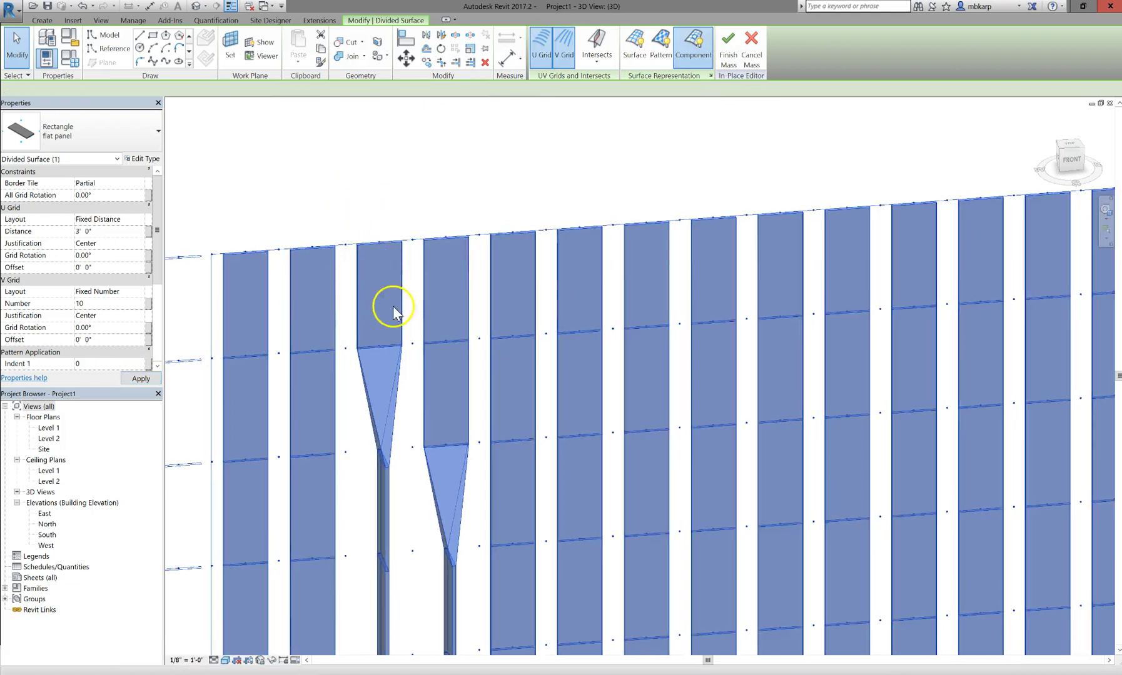
scroll(330, 319, "down", 2)
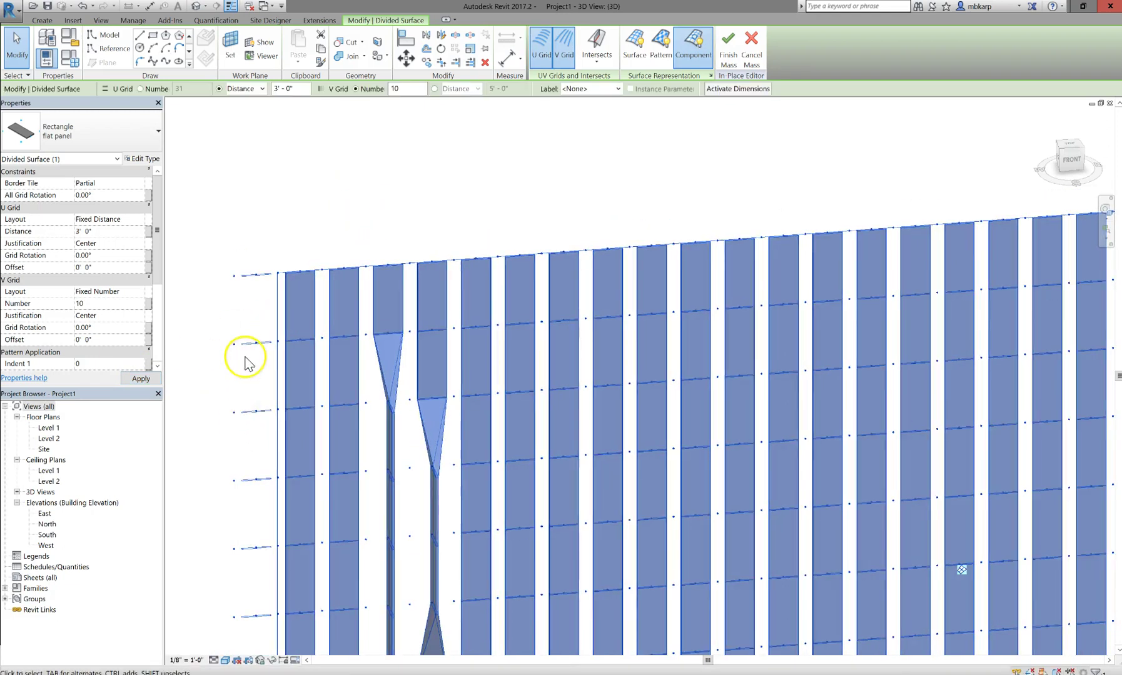
scroll(244, 375, "up", 1)
left_click(256, 397)
scroll(259, 397, "down", 3)
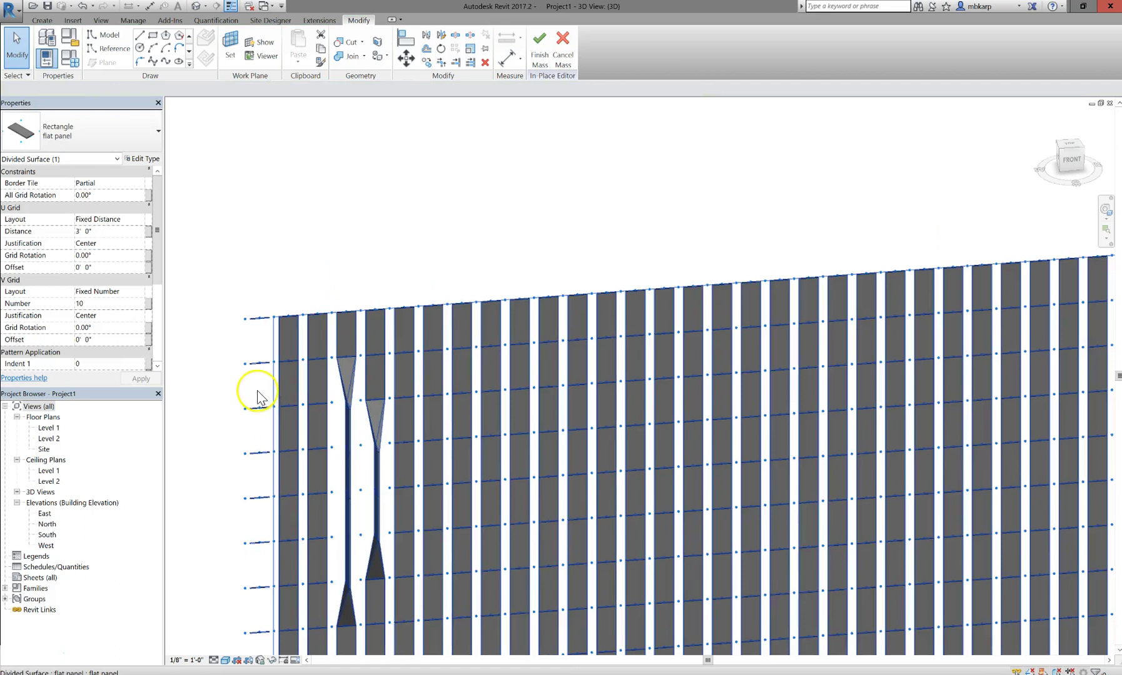
scroll(216, 300, "up", 4)
scroll(212, 261, "up", 5)
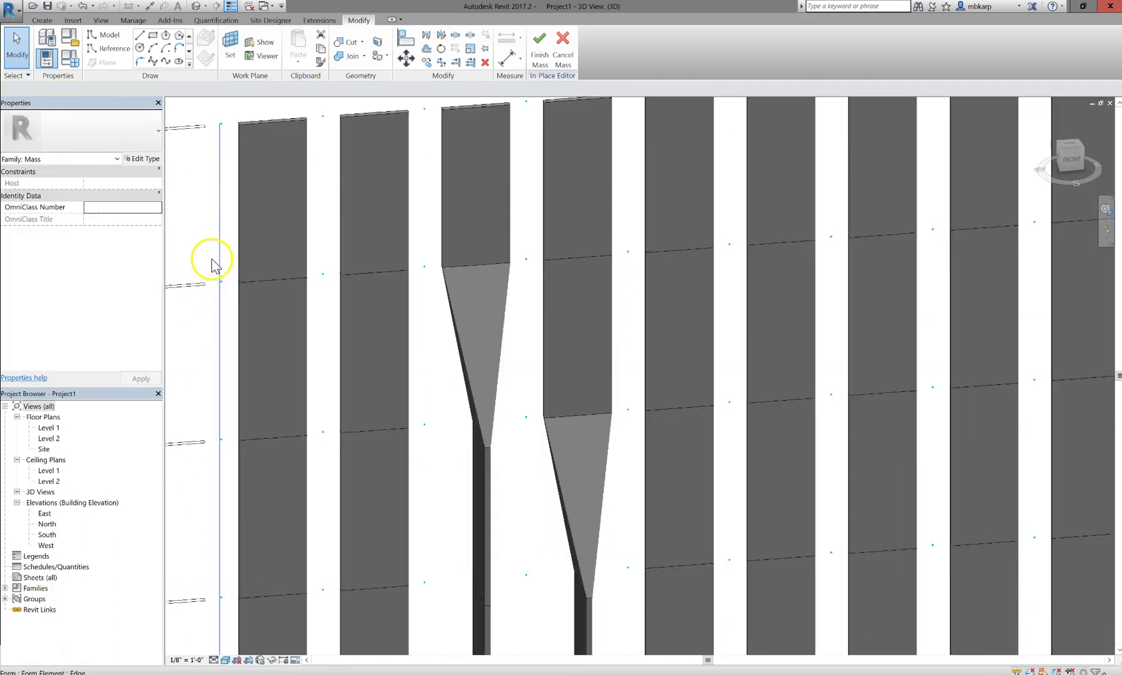
- Reselect the divided surface, set the U Grid distance to 2' 6" (2.5), and apply
left_click(230, 261)
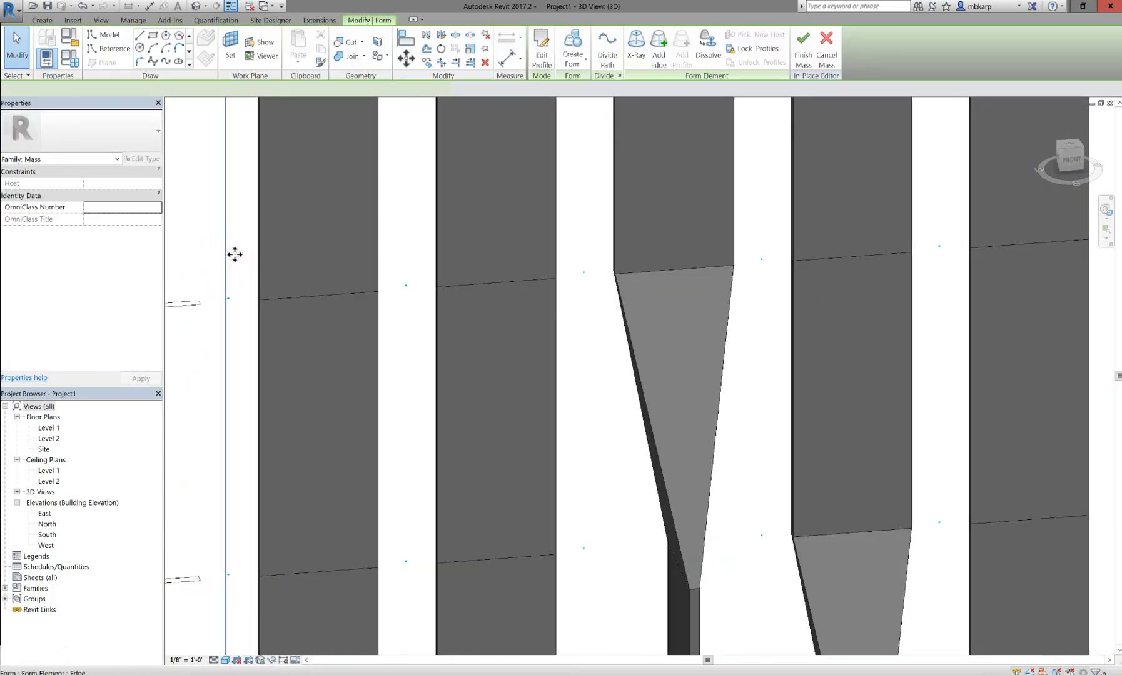
scroll(232, 256, "down", 4)
scroll(213, 312, "up", 1)
left_click(195, 268)
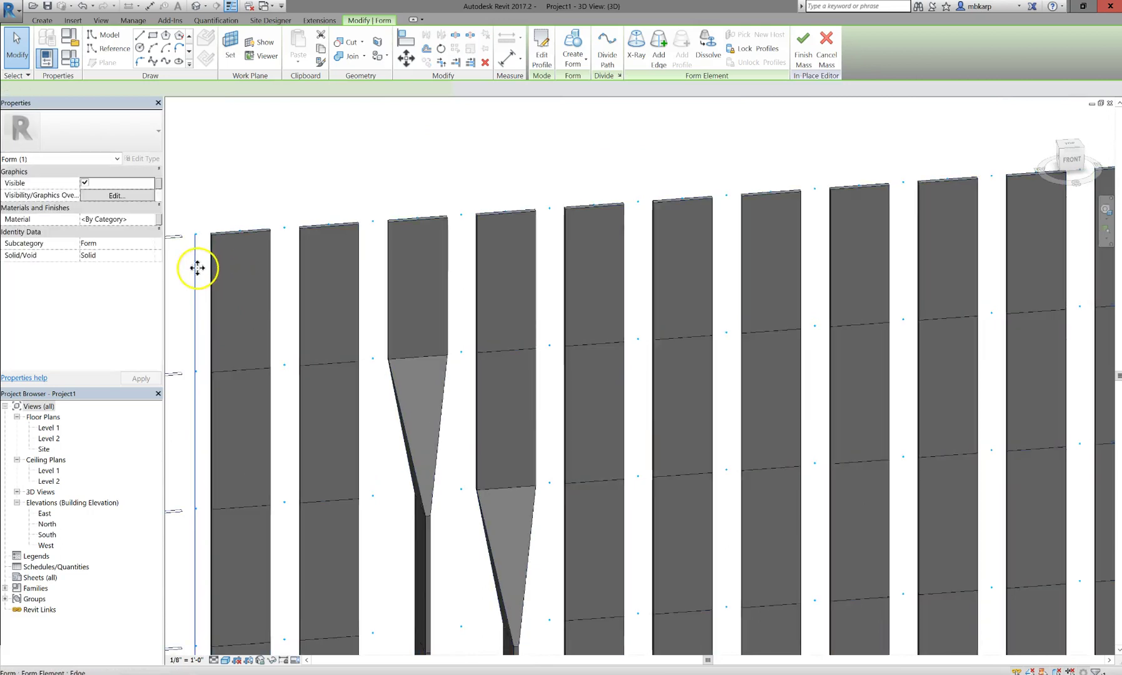
left_click(211, 258)
left_click(236, 257)
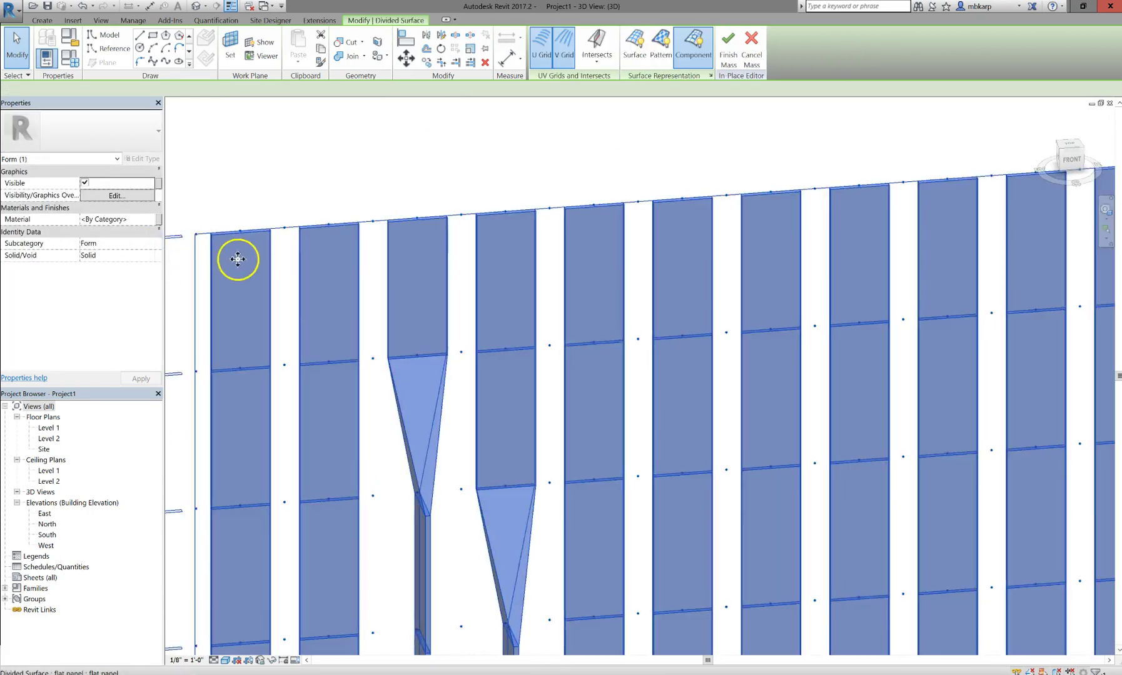
left_click(110, 233)
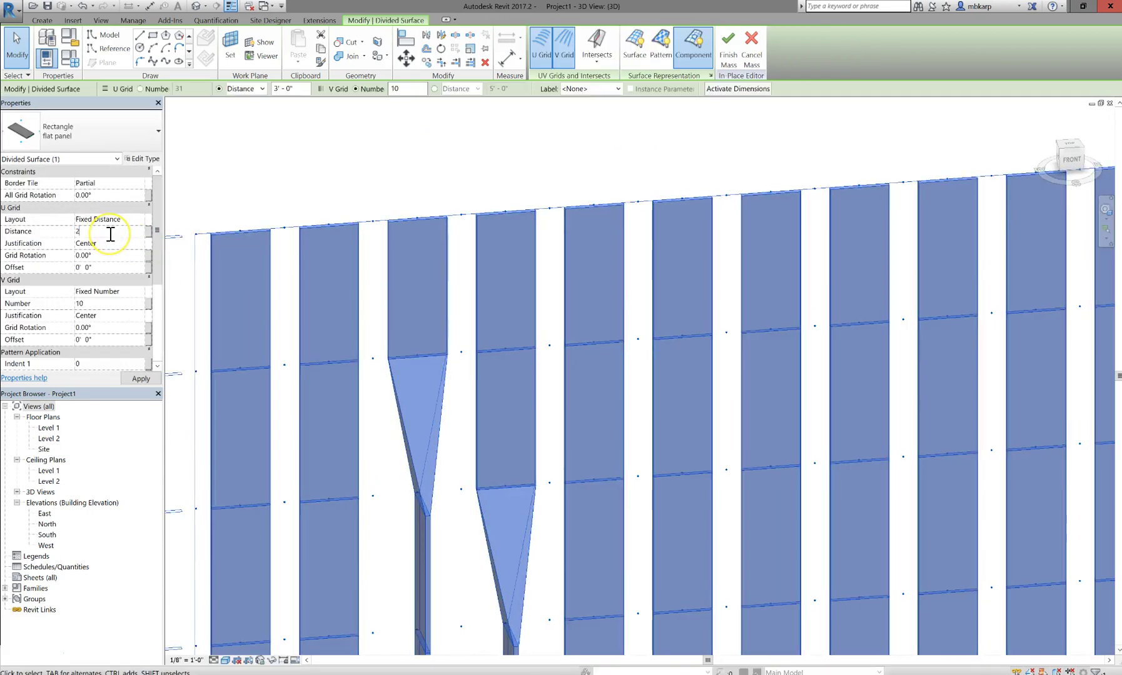
type("2.5")
key("Return")
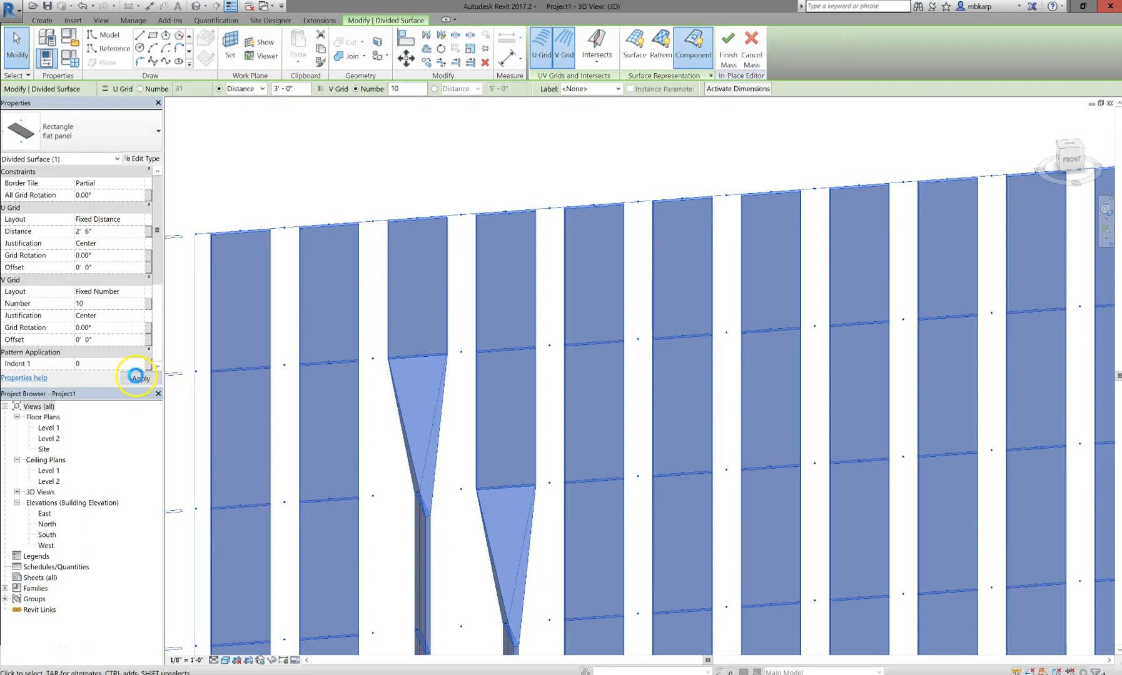
left_click(284, 244)
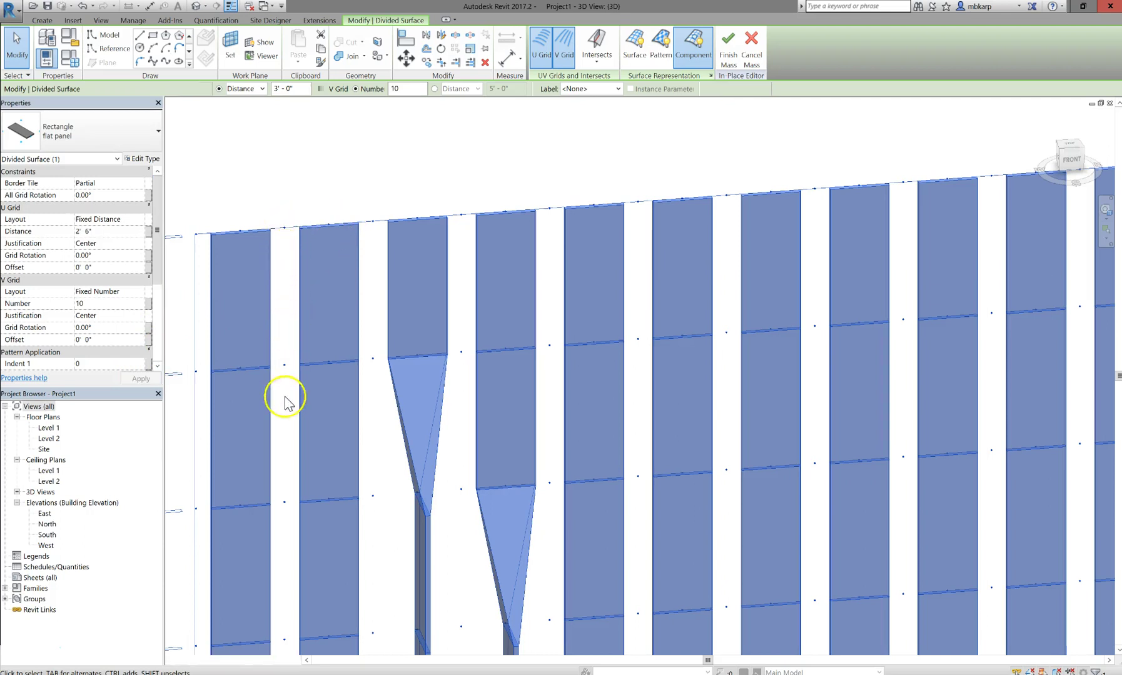
scroll(326, 240, "down", 4)
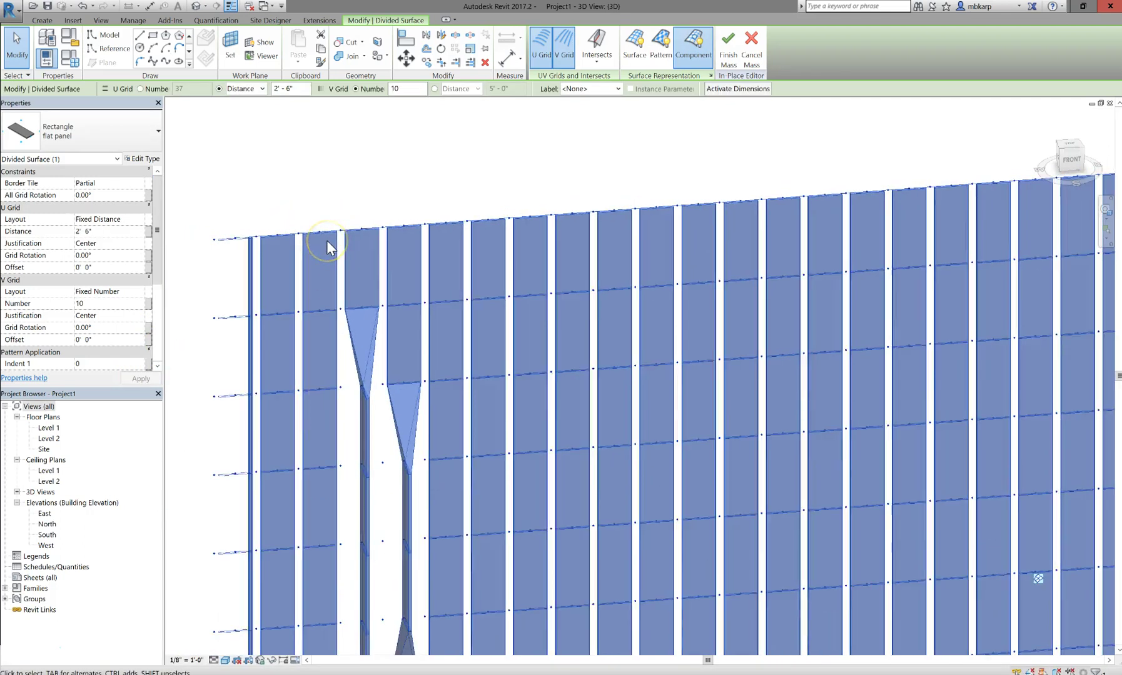
middle_click_drag(369, 248, 402, 267)
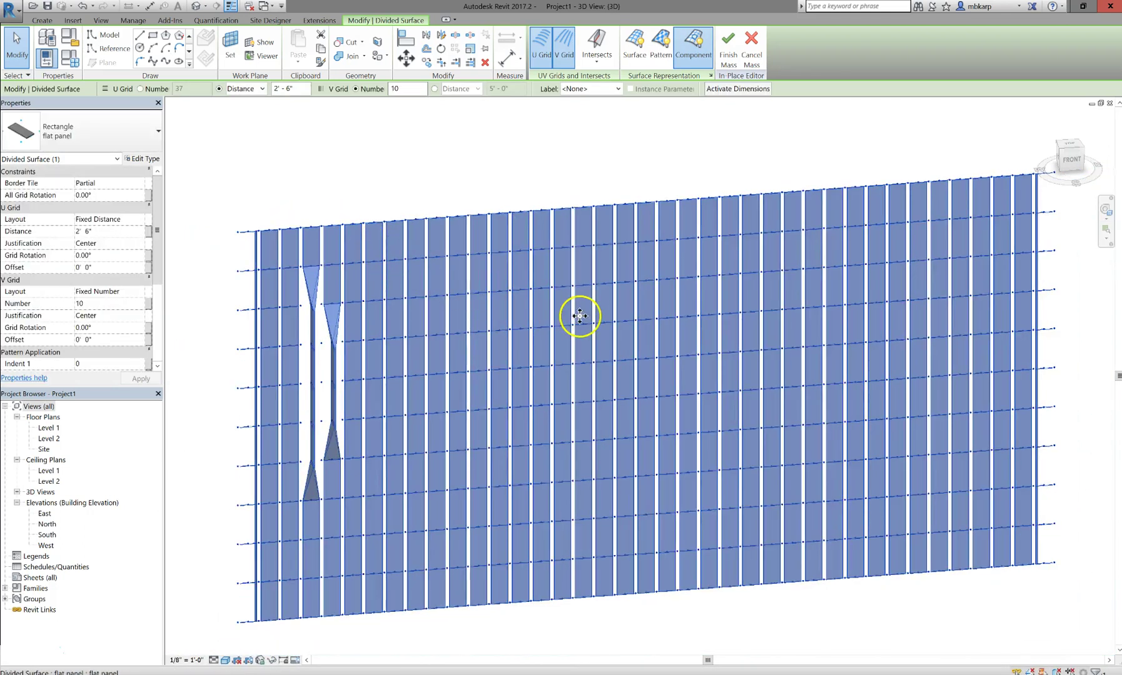
middle_click_drag(573, 315, 567, 311)
left_click(138, 220)
- Switch the U Grid layout to Maximum Spacing, then deselect and zoom into the left panels
left_click(141, 220)
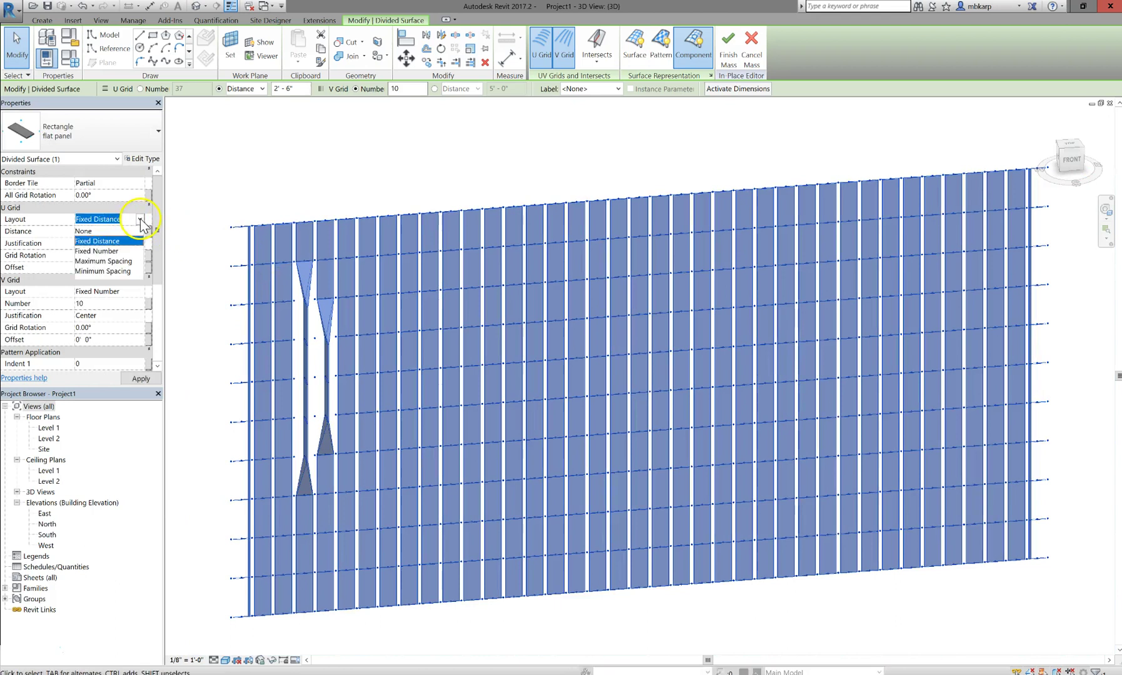
left_click(106, 261)
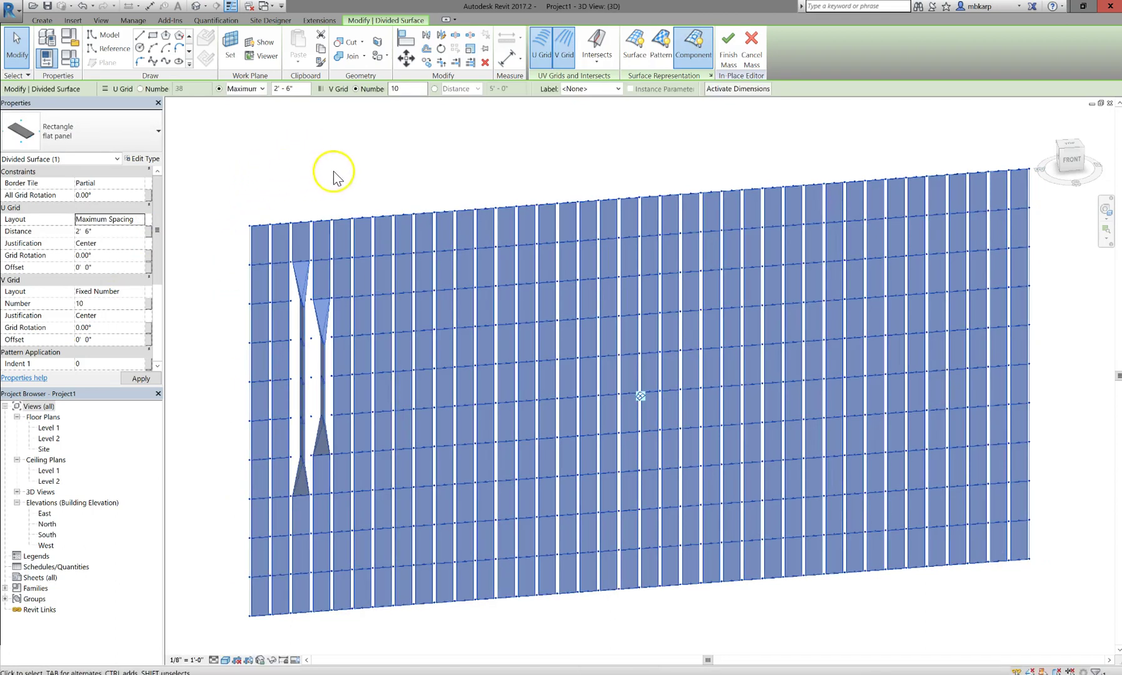
middle_click_drag(255, 348, 273, 262, "shift")
scroll(274, 262, "up", 4)
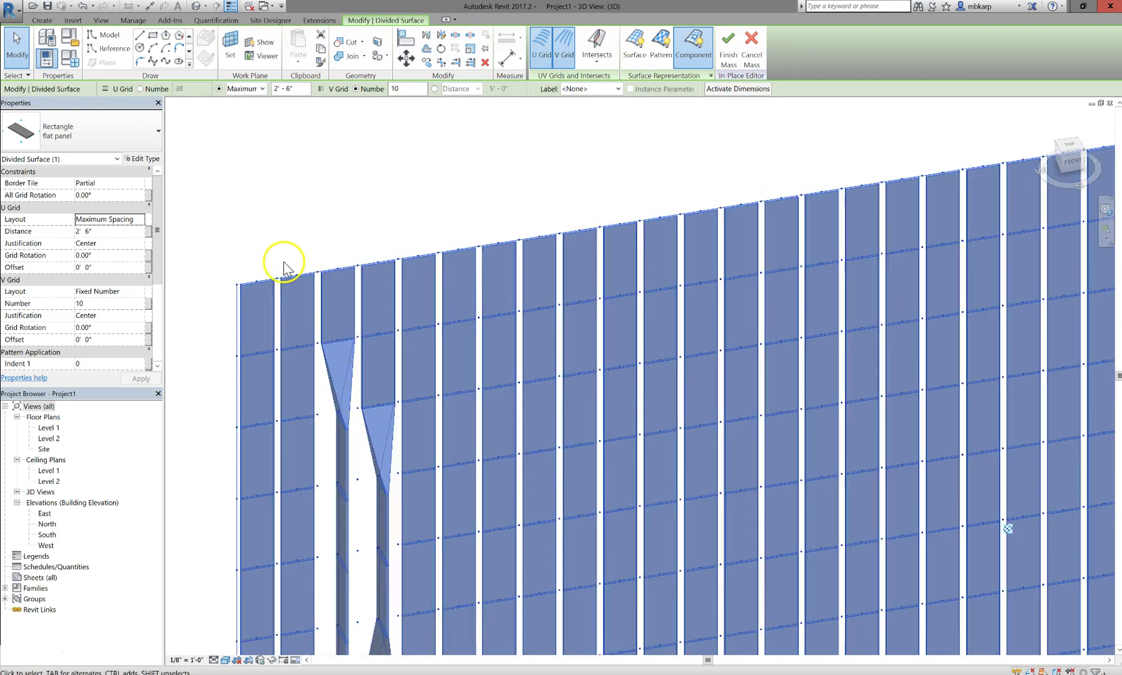
left_click(306, 253)
left_click(400, 234)
middle_click_drag(400, 235, 389, 195)
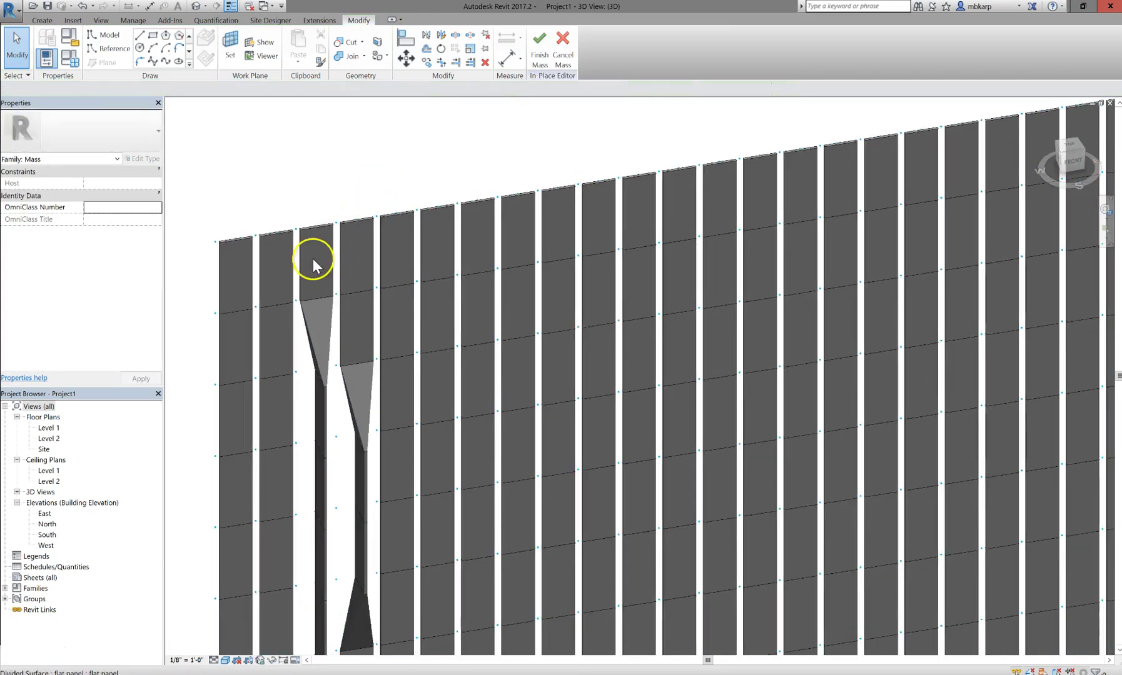
- Reduce the panel width of a flat curtain panel's type in Type Properties
left_click(265, 334)
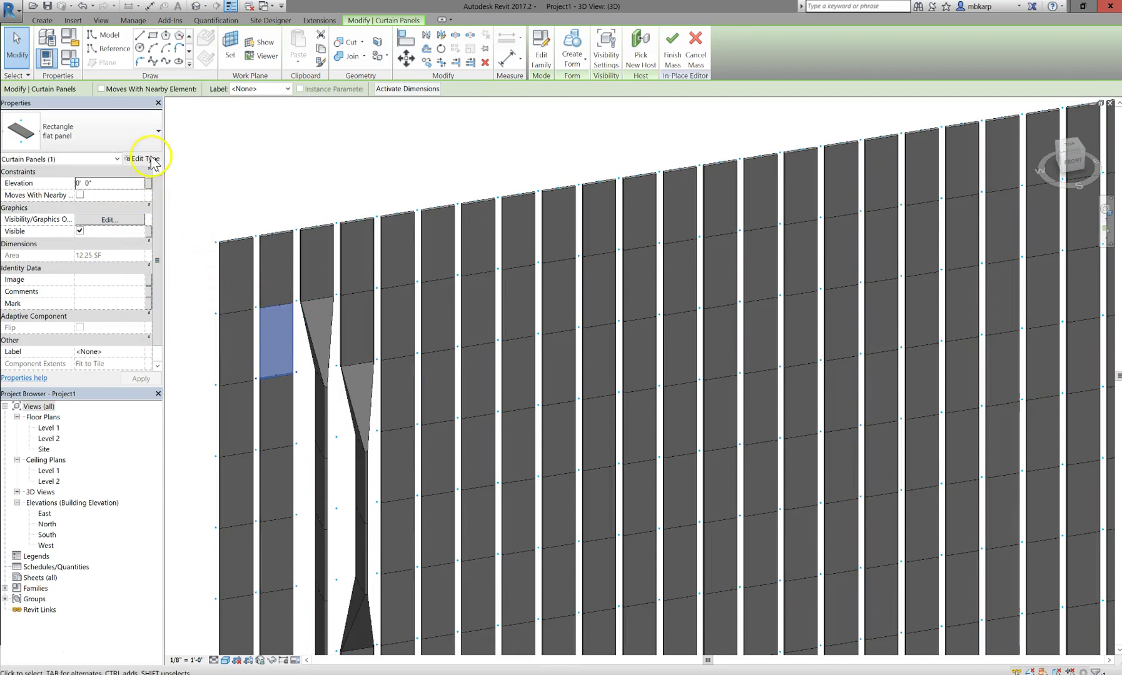
left_click(149, 159)
left_click(337, 196)
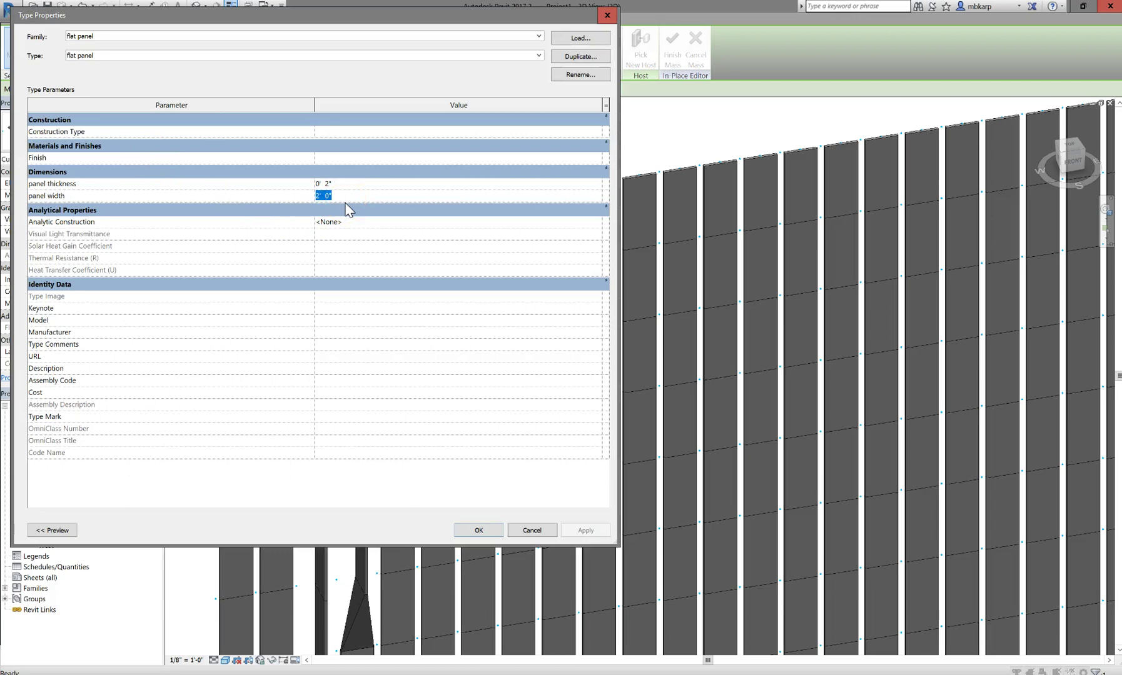
left_click(478, 528)
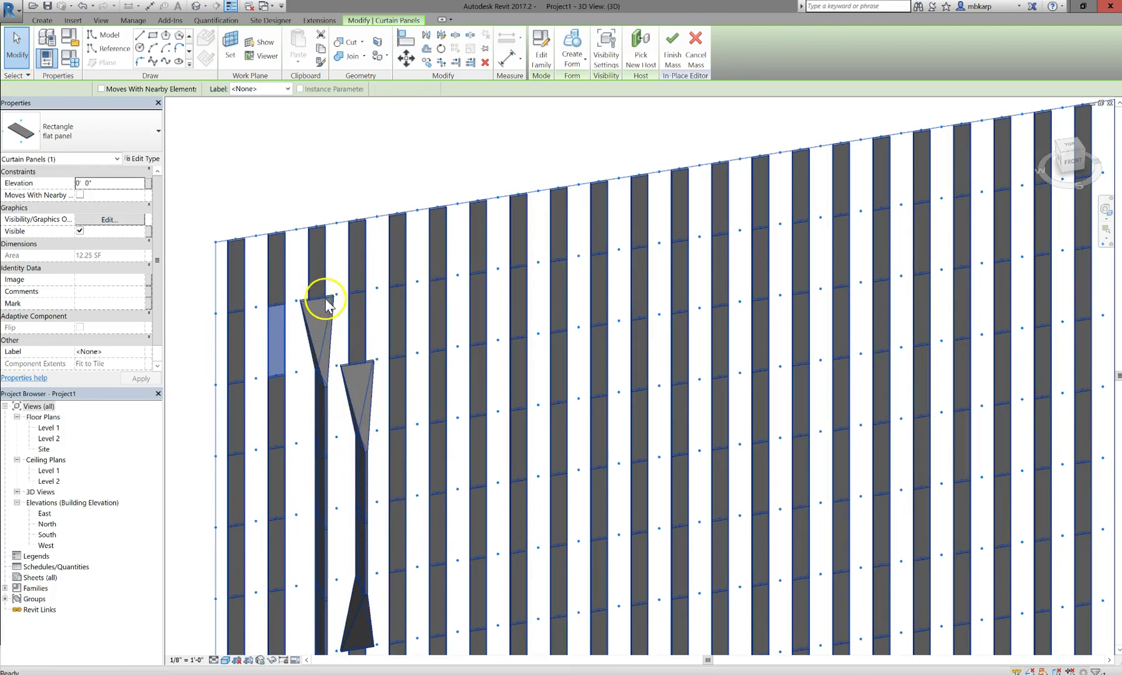
scroll(527, 338, "down", 2)
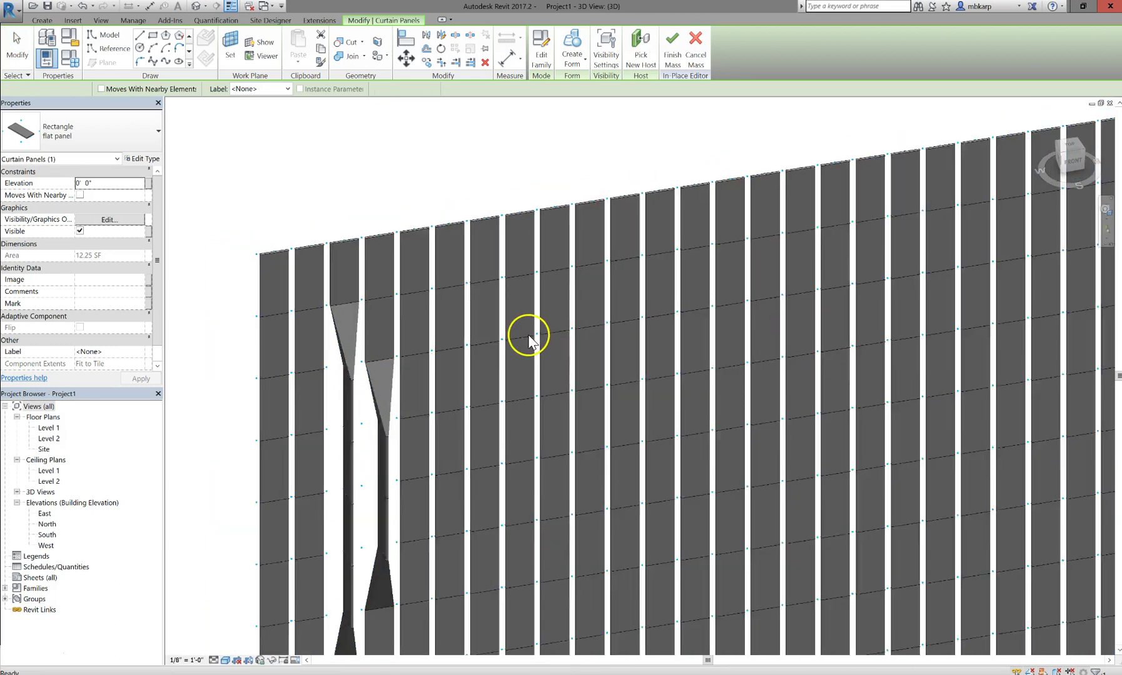
key("Escape")
scroll(527, 337, "down", 2)
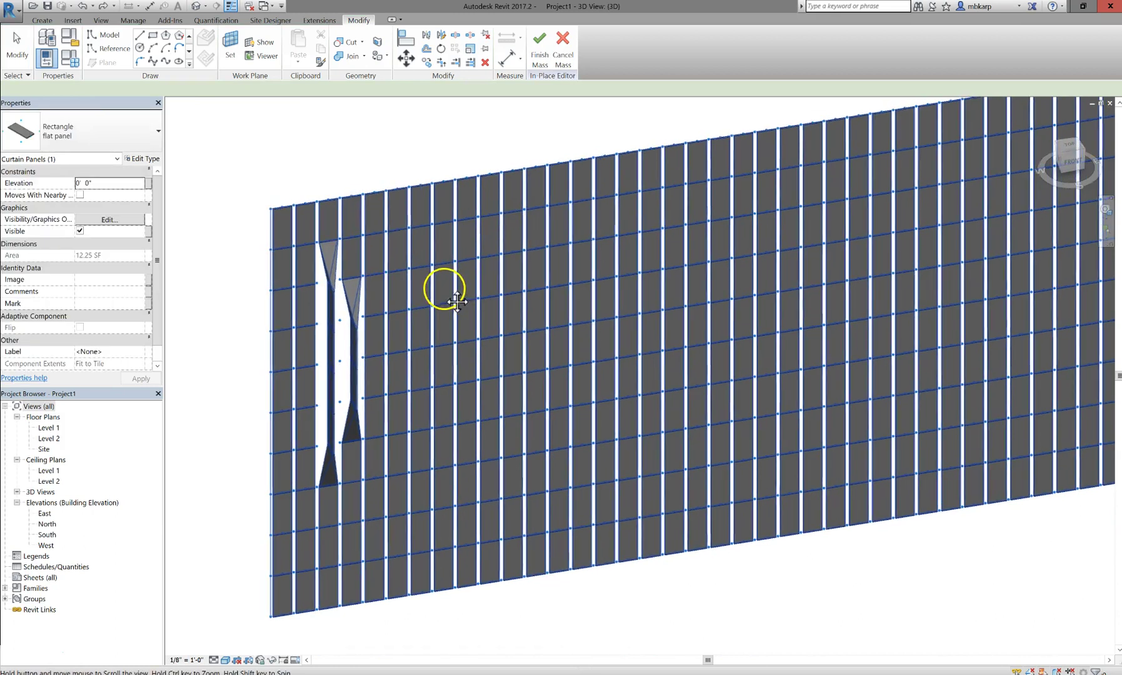
scroll(332, 300, "up", 1)
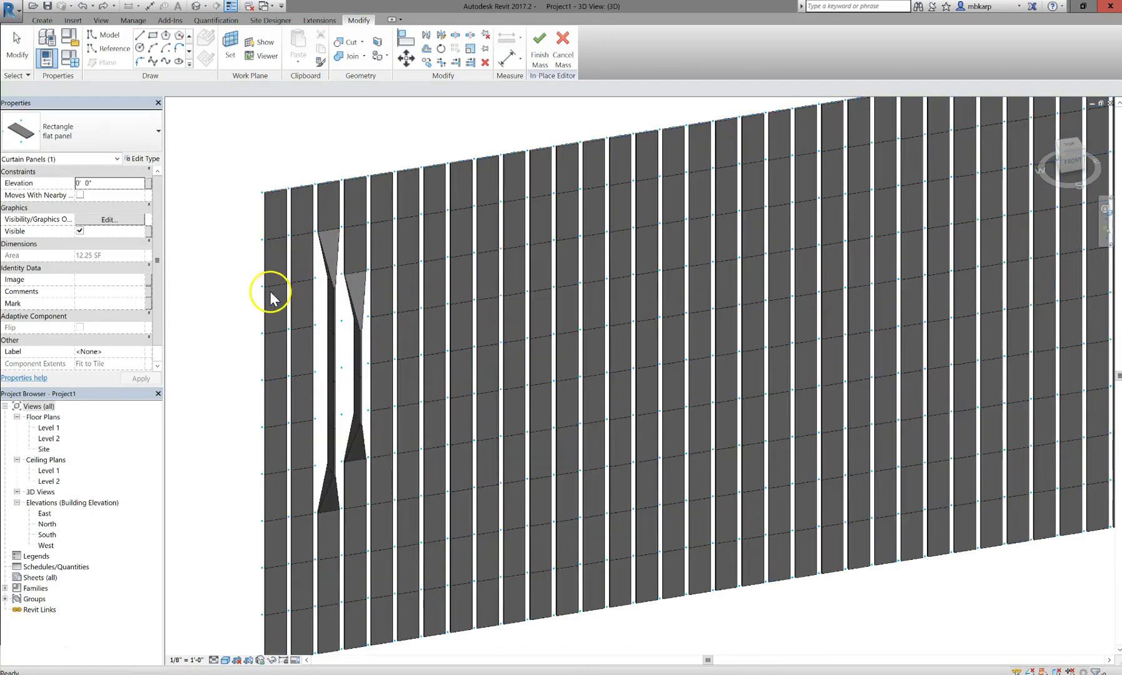
scroll(271, 297, "up", 1)
key("Escape")
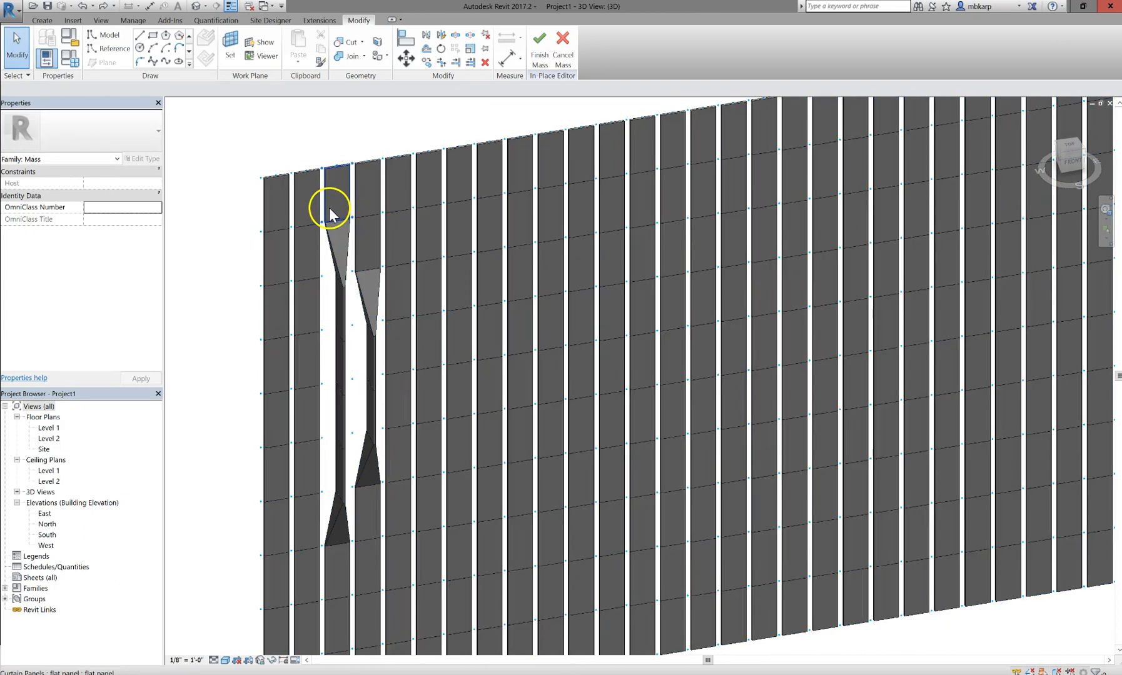
left_click(343, 247)
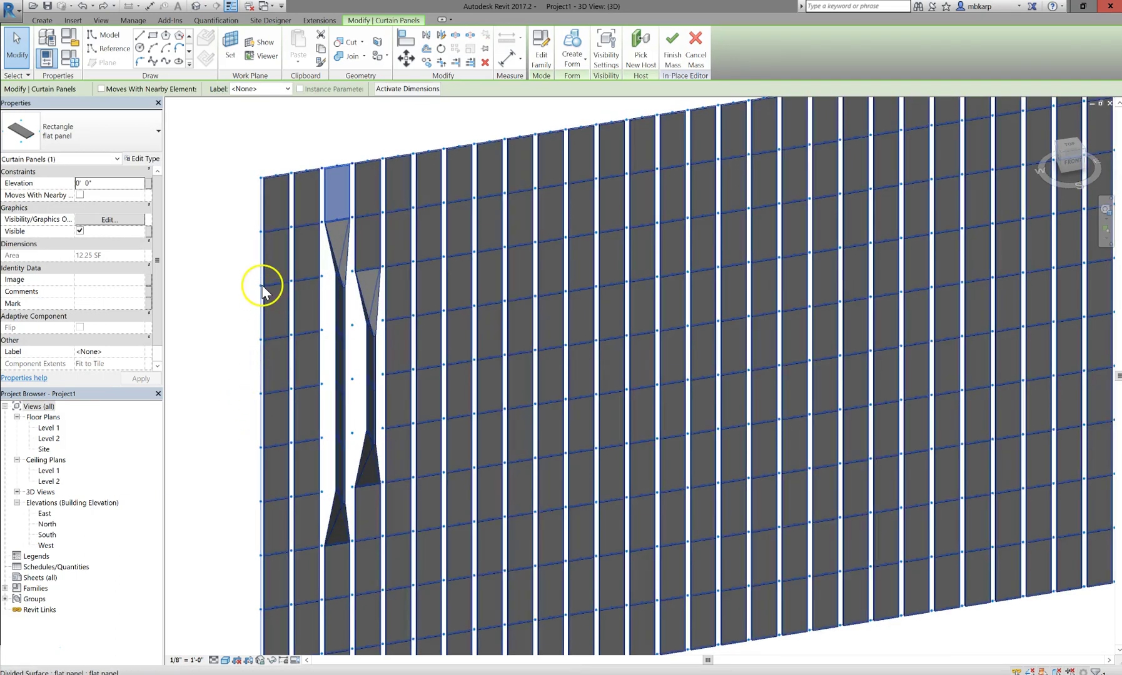
middle_click_drag(266, 285, 220, 320)
key("Escape")
scroll(531, 321, "down", 2)
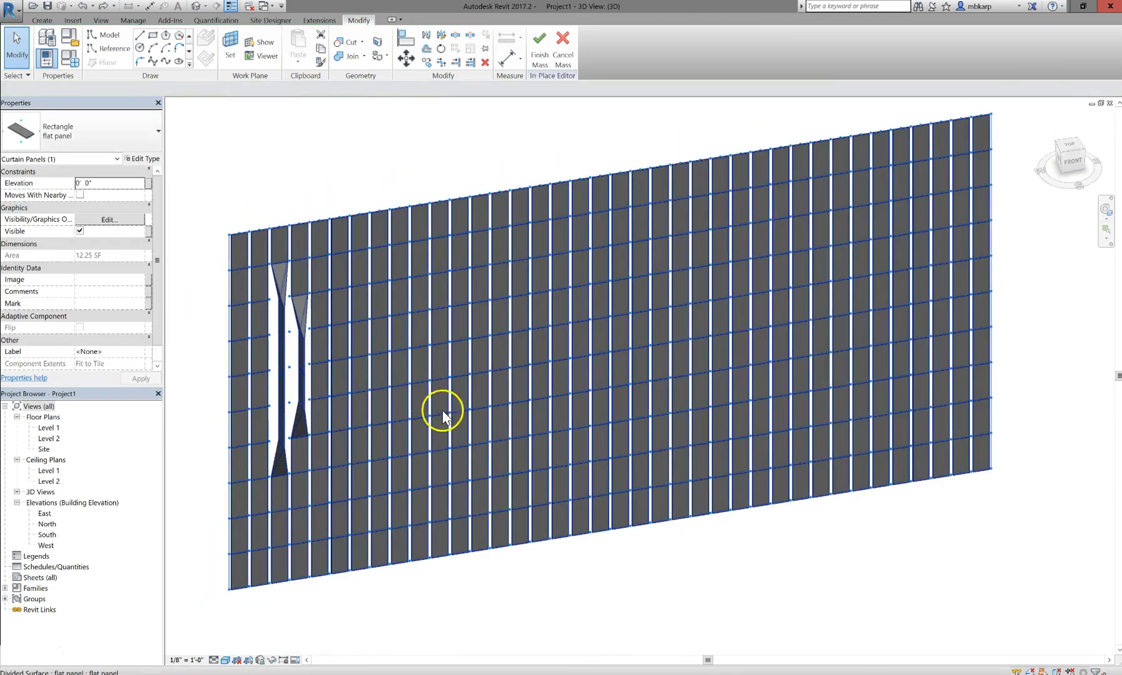
middle_click_drag(425, 438, 338, 410, "shift")
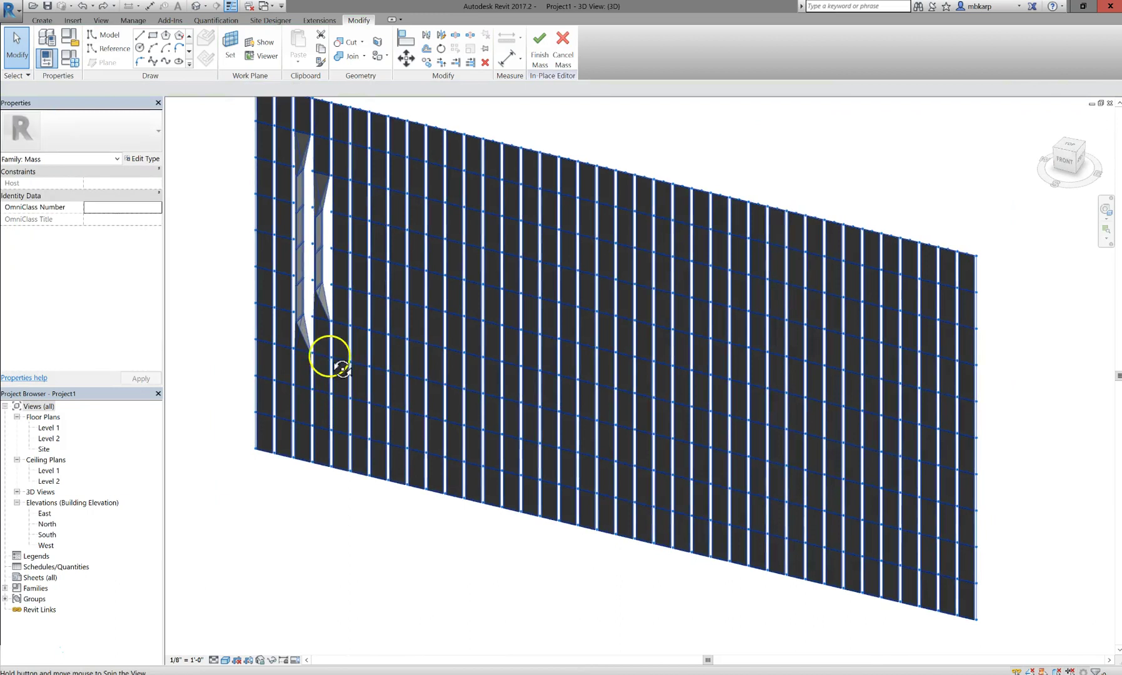
scroll(288, 195, "up", 5)
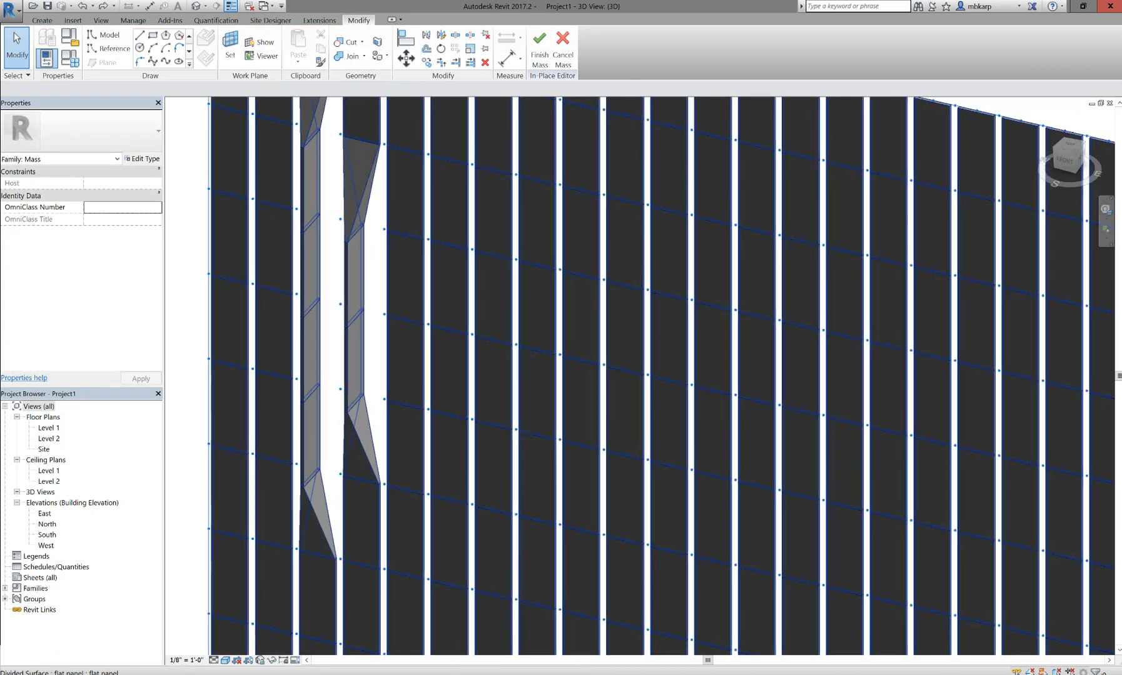
key("alt+Tab")
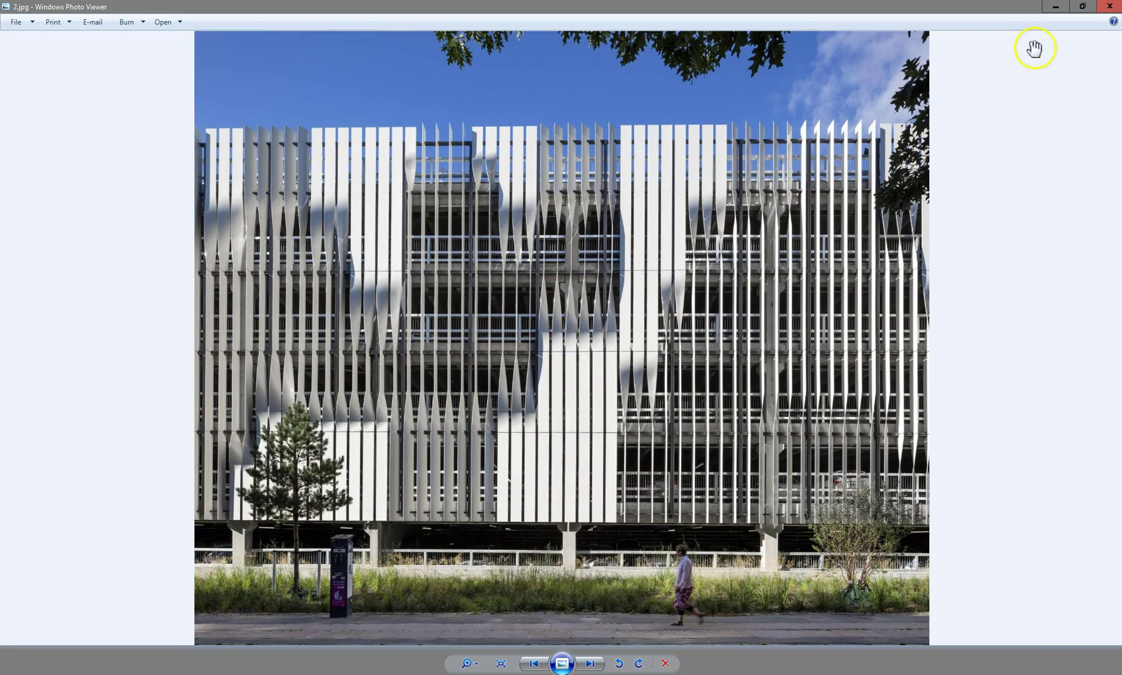
left_click(1054, 13)
middle_click_drag(634, 196, 533, 338, "shift")
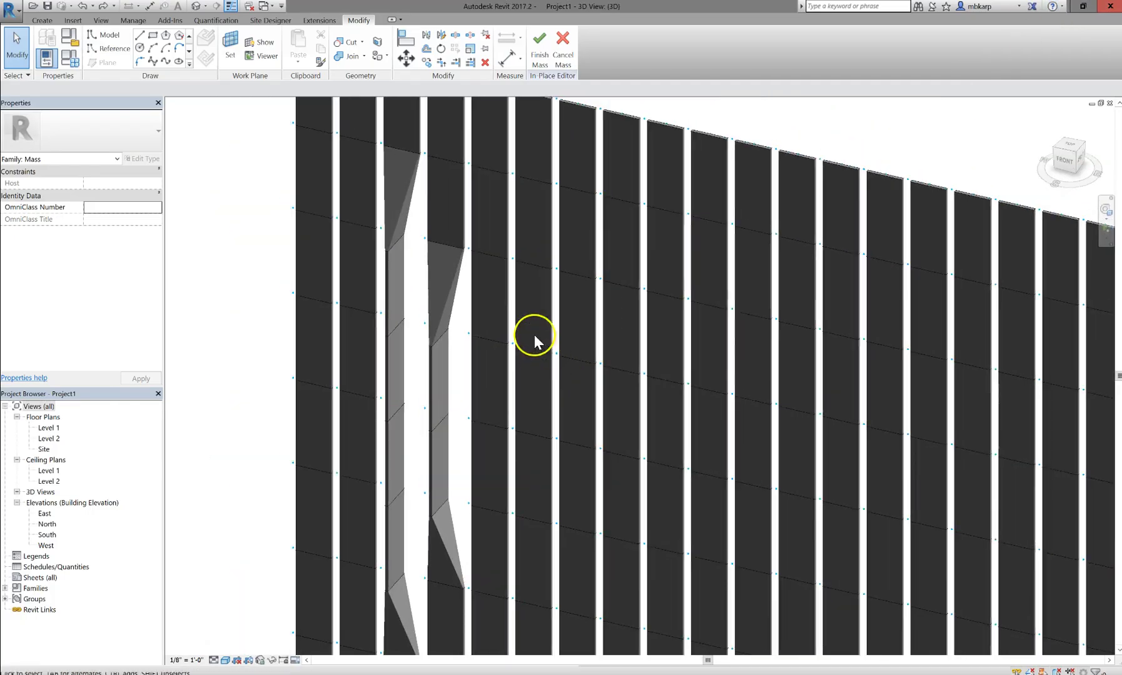
- Give the top flat panel's type a 1' 0" width and 1" thickness
middle_click_drag(414, 132, 432, 230)
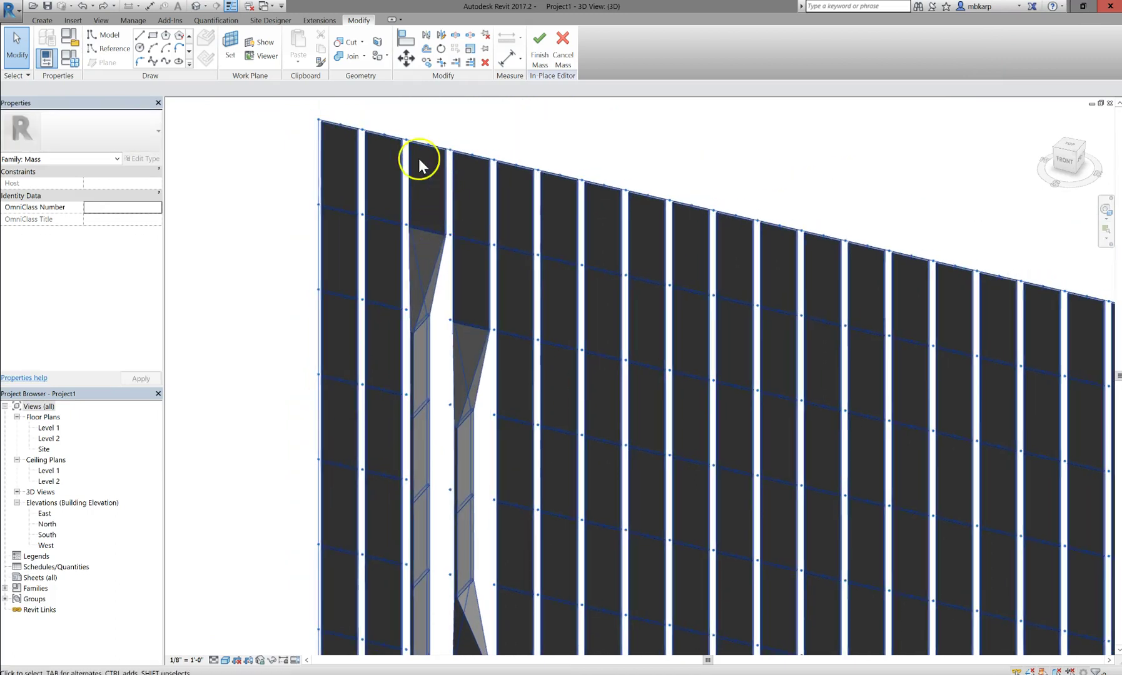
left_click(446, 194)
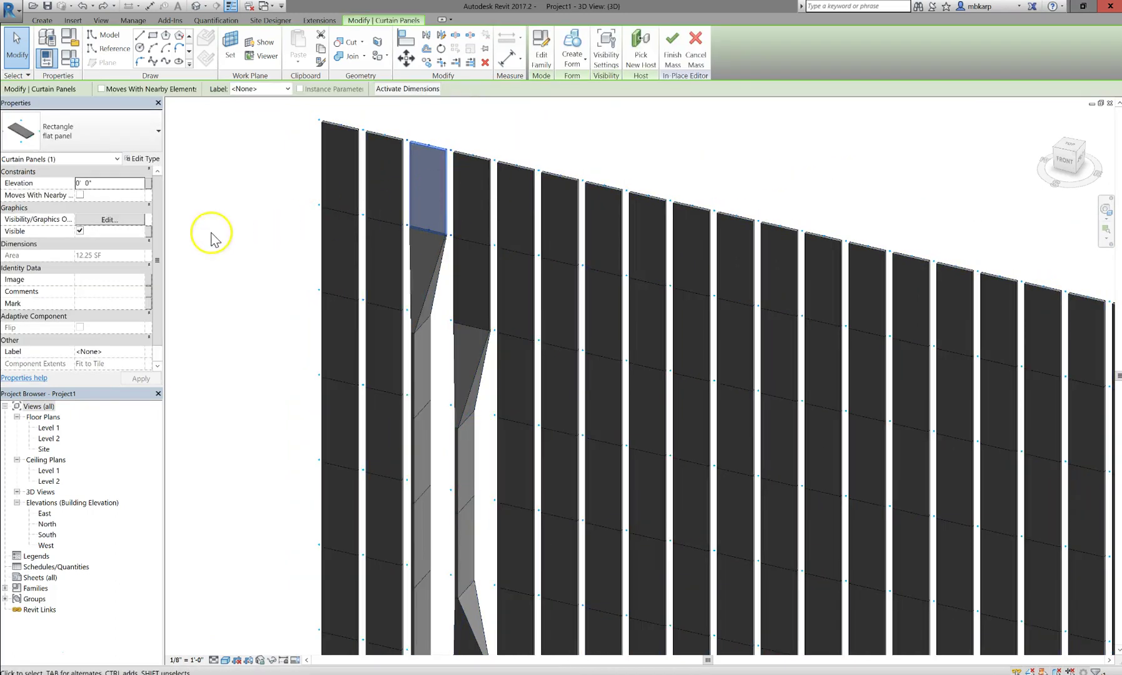
left_click(331, 196)
type("1")
left_click(342, 183)
type("1")
key("Return")
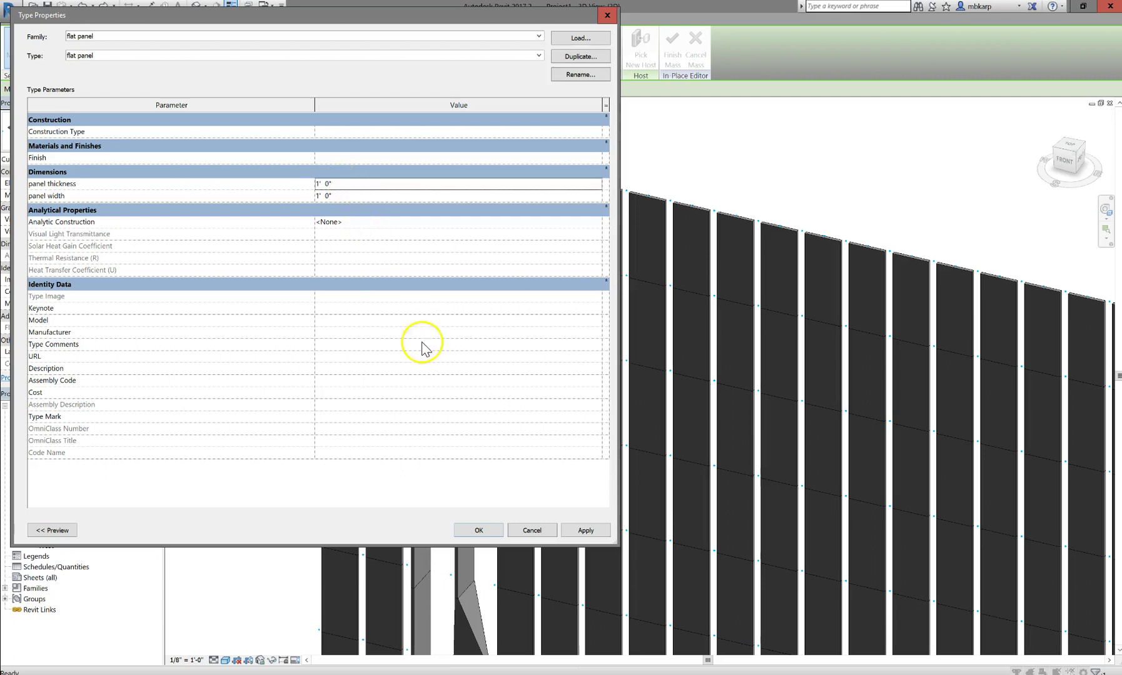
left_click(352, 185)
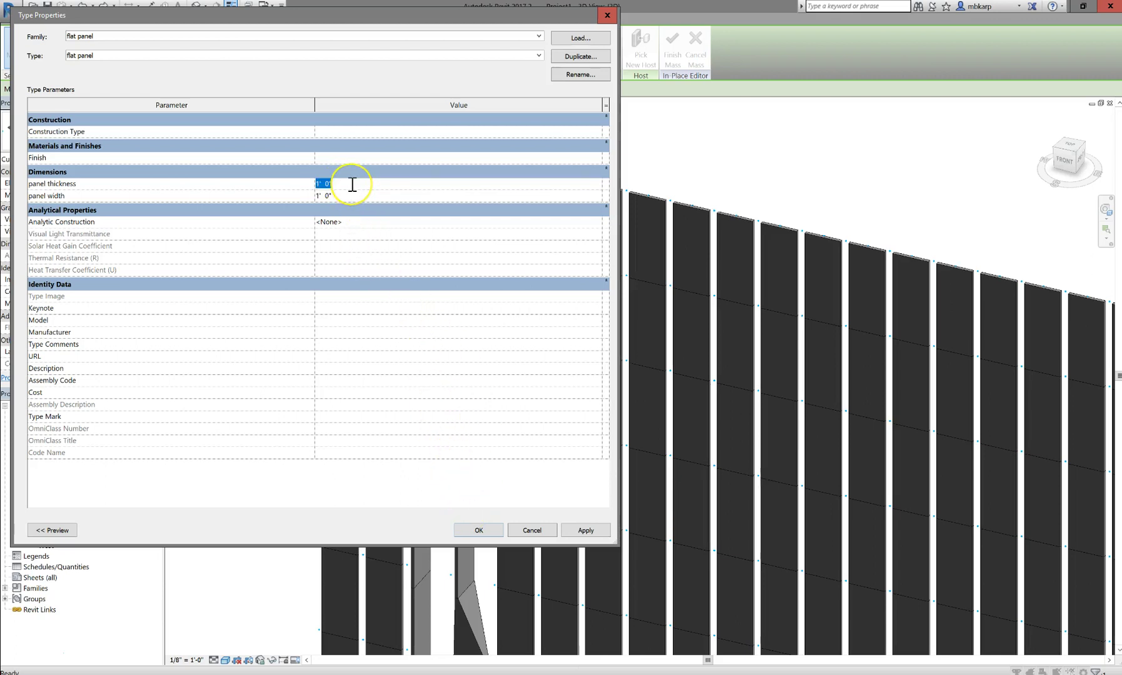
type("1\"")
key("Return")
left_click(486, 528)
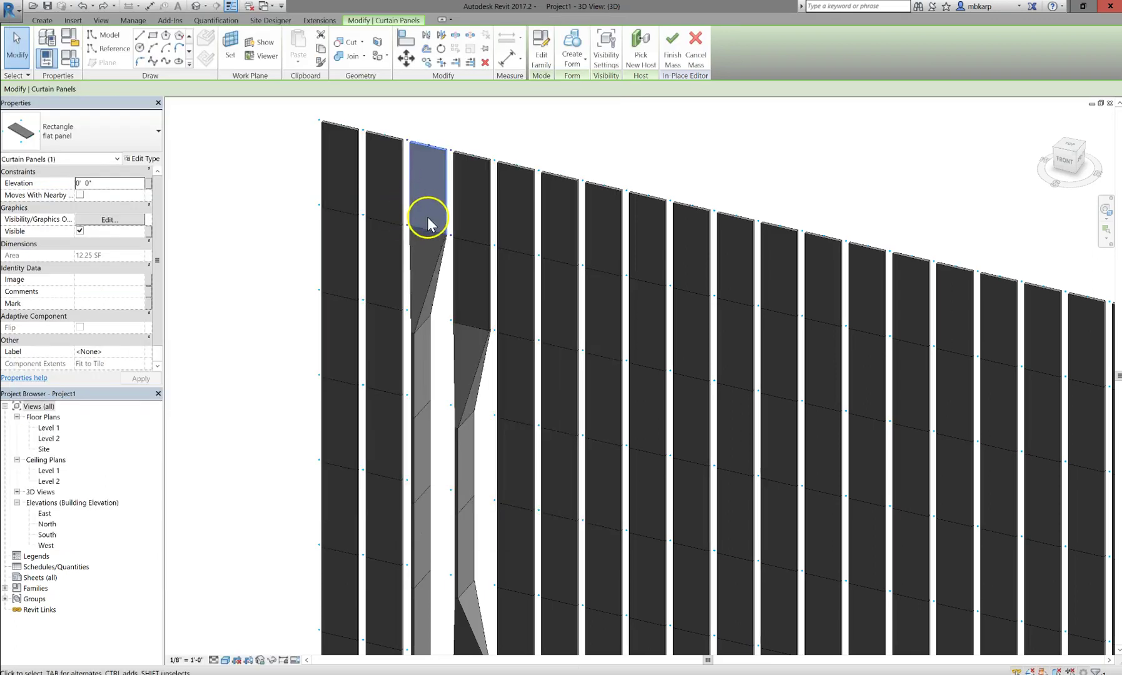
key("Escape")
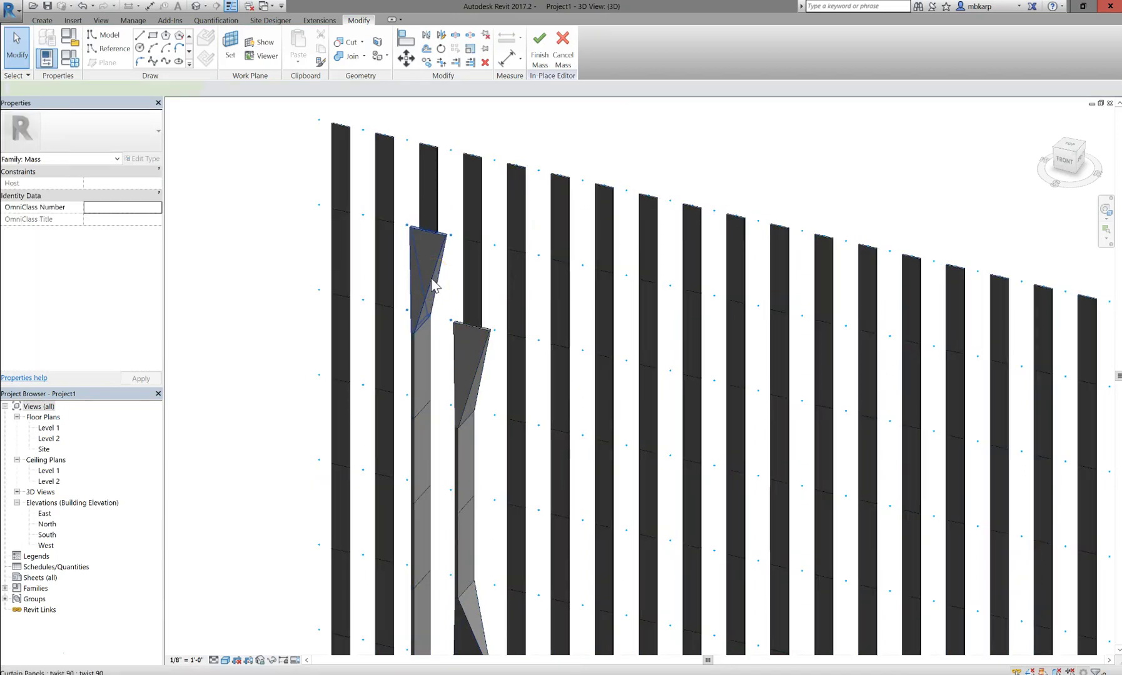
- Reduce the thickness of the upper twisted panel's twist 90 type
left_click(434, 286)
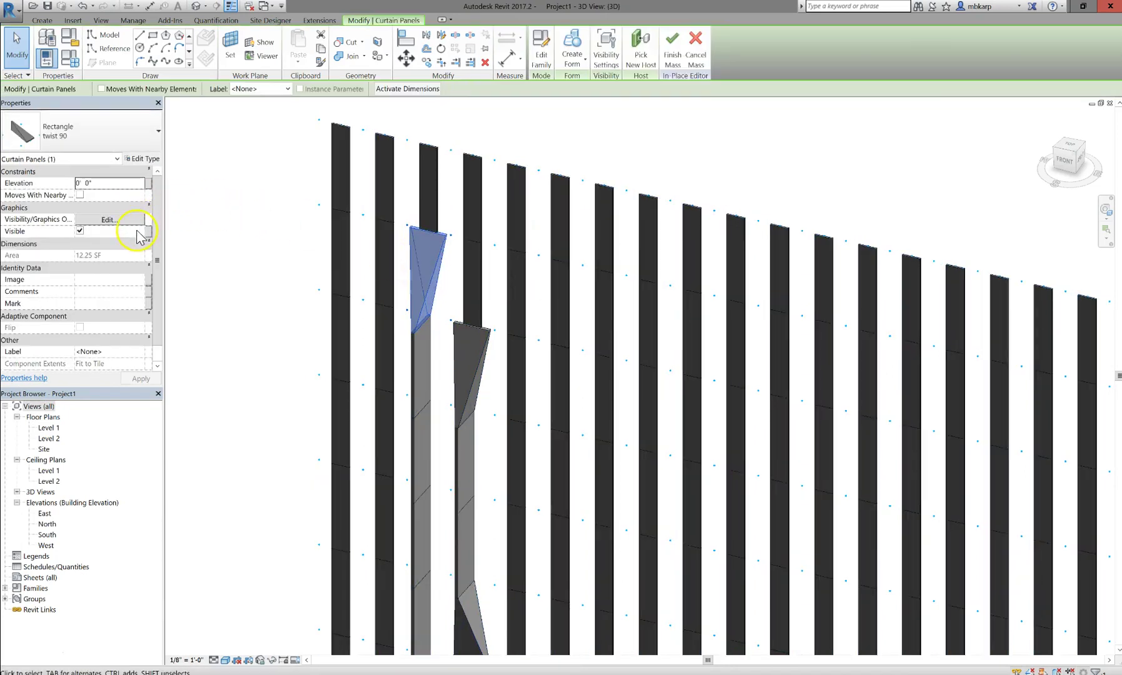
left_click(143, 160)
left_click(338, 197)
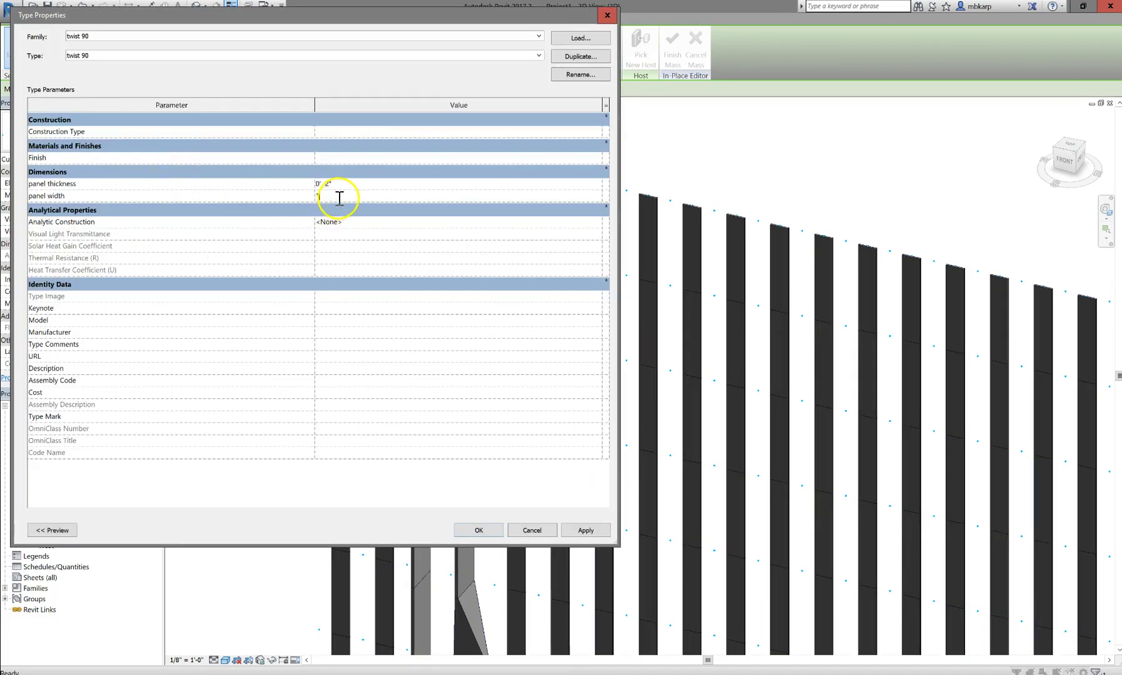
key("Return")
left_click(495, 525)
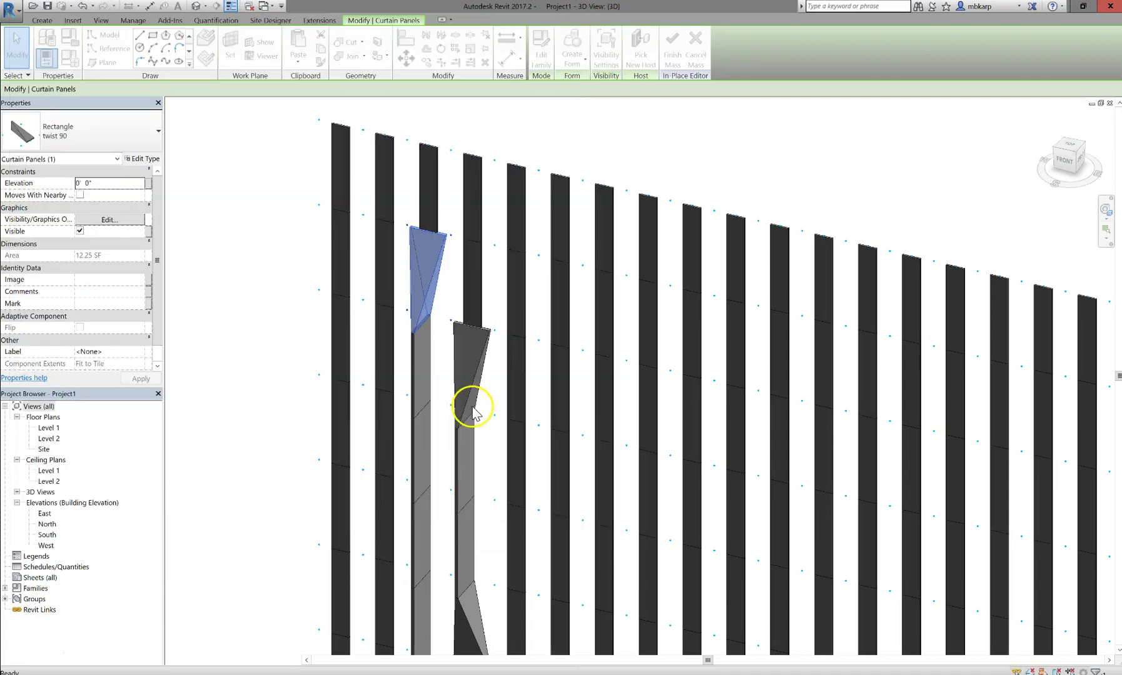
- Set the flat 90 panel type's width to 1'
scroll(408, 353, "up", 3)
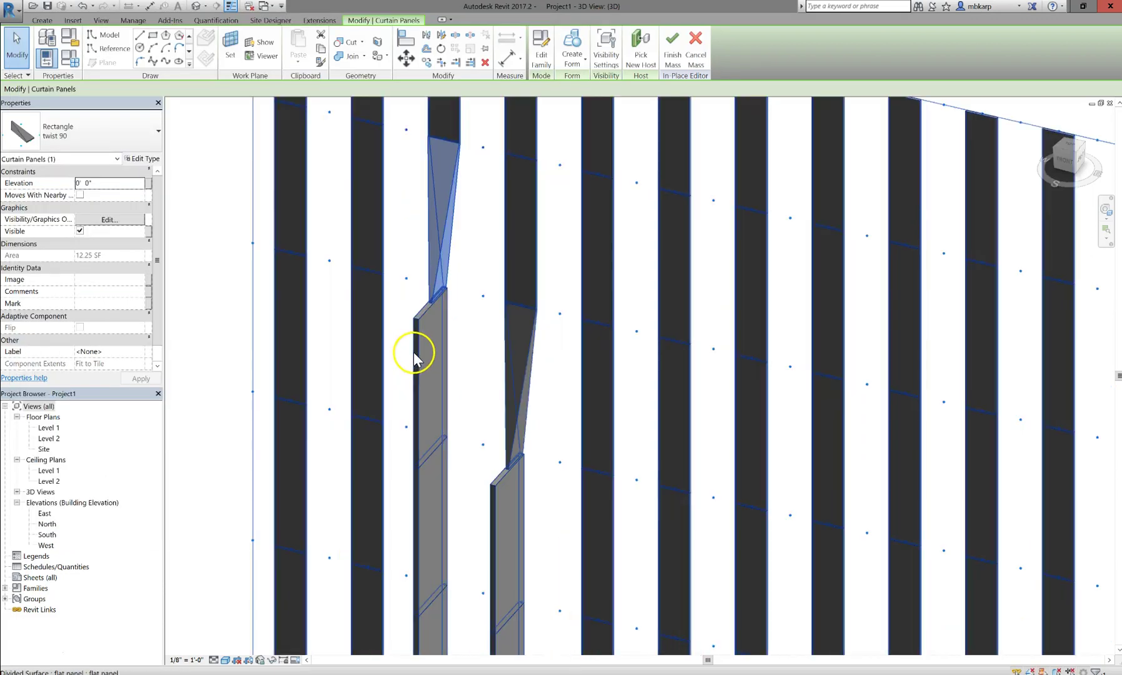
left_click(414, 353)
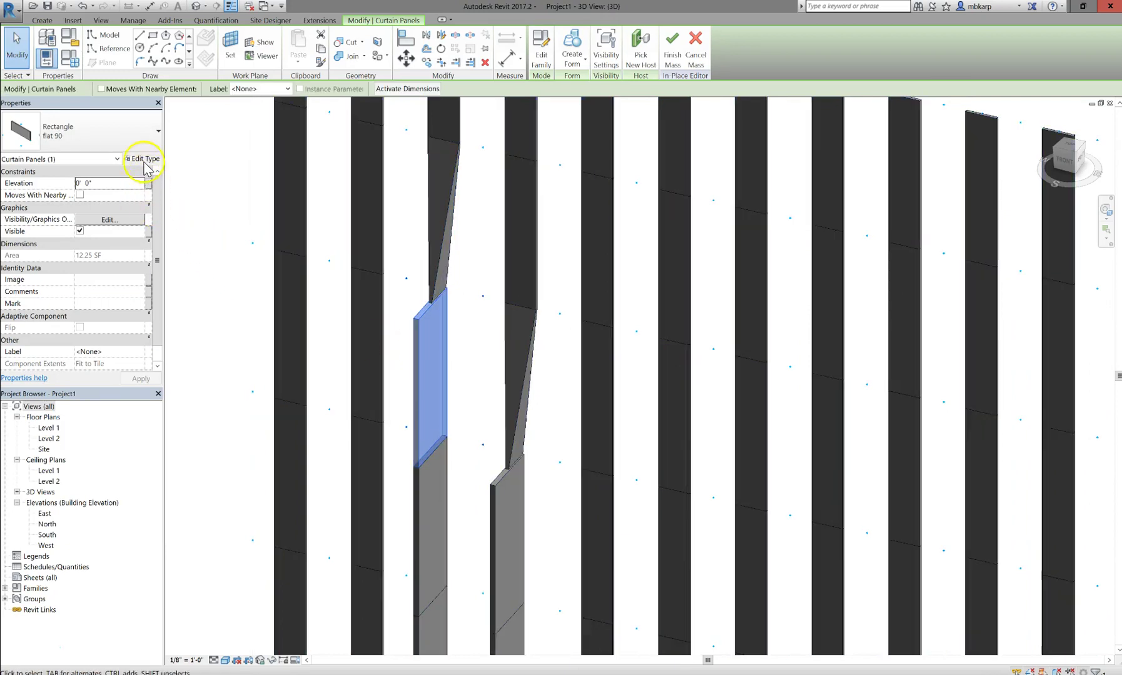
left_click(144, 159)
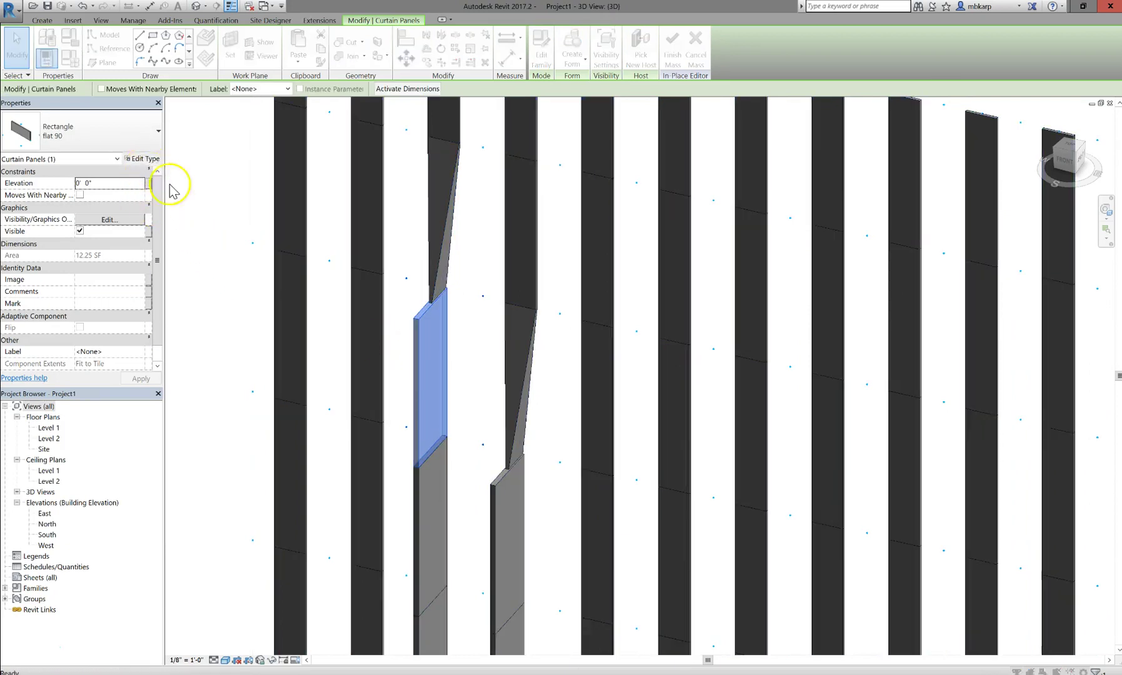
left_click(343, 197)
type("1")
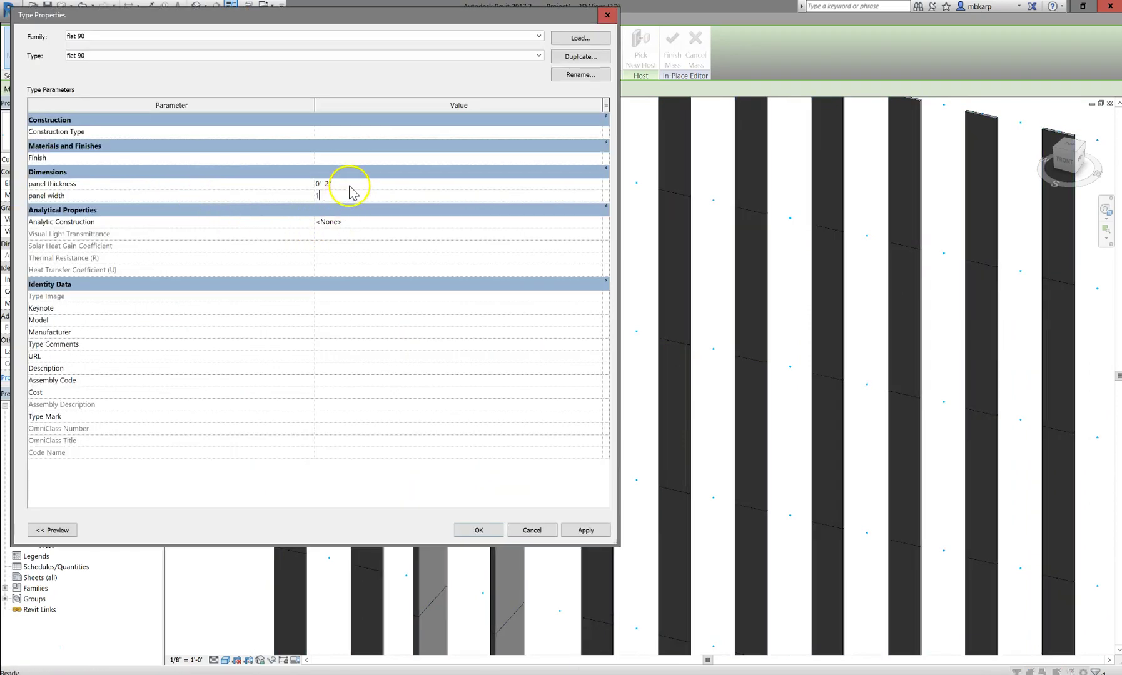
left_click(362, 194)
left_click(473, 528)
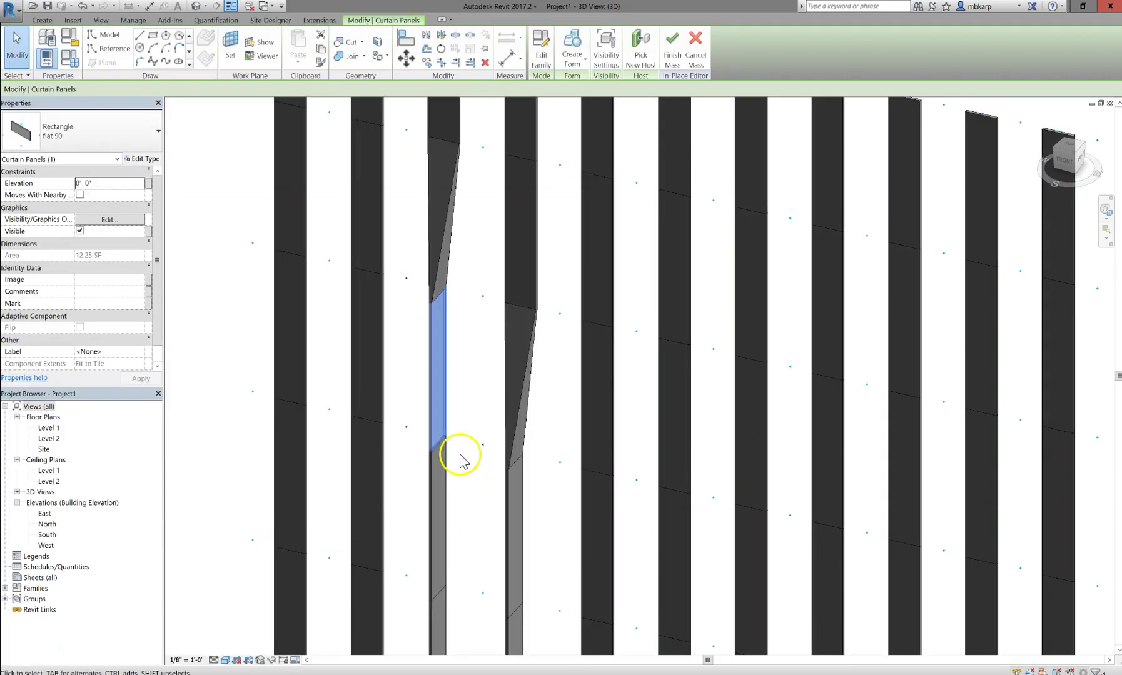
- Set the lower twisted panel's twist 90-R type thickness to 1 inch
scroll(458, 447, "down", 4)
middle_click_drag(475, 357, 488, 250)
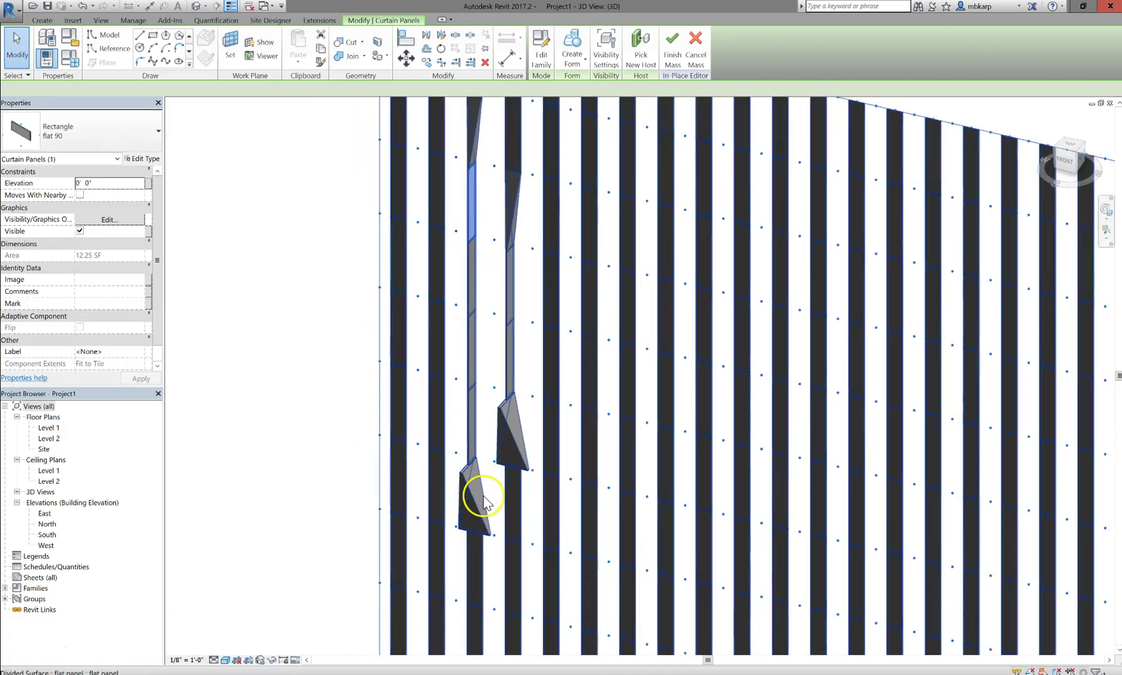
scroll(482, 490, "up", 5)
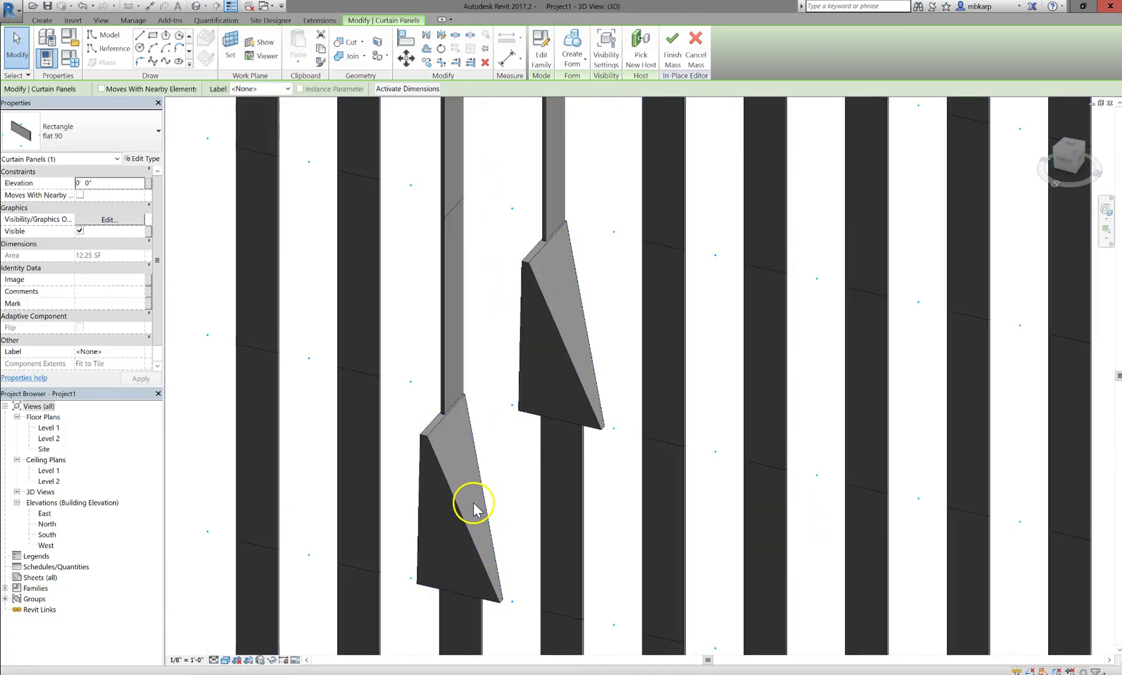
left_click(476, 503)
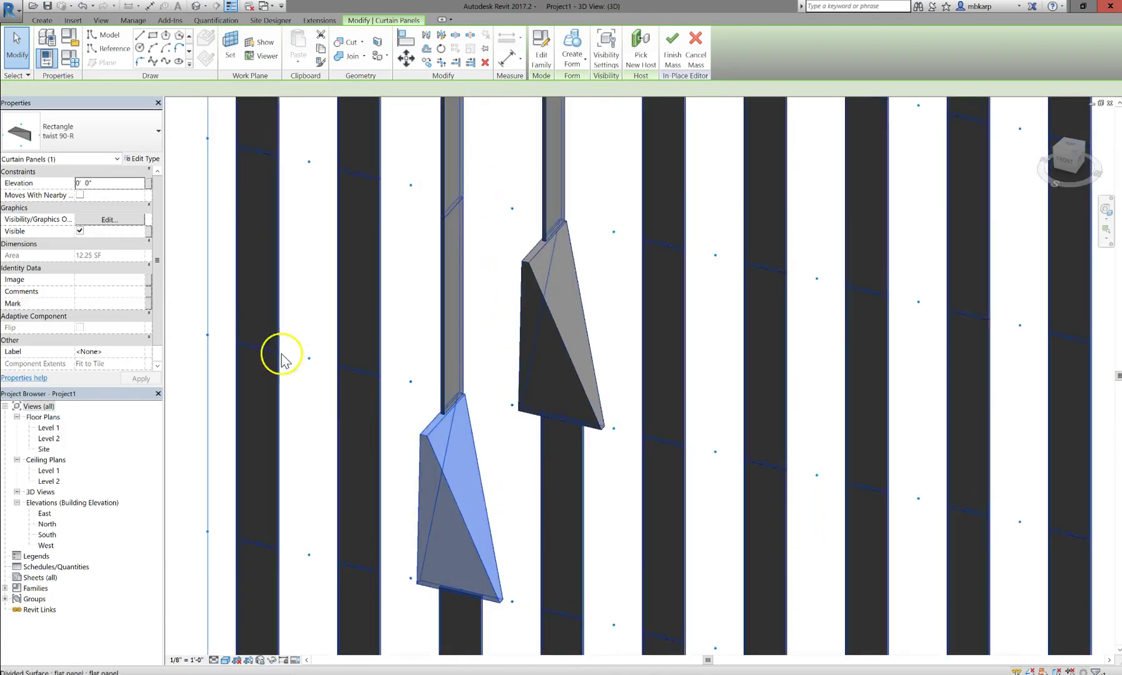
left_click(145, 160)
left_click(347, 196)
type("1")
left_click(341, 208)
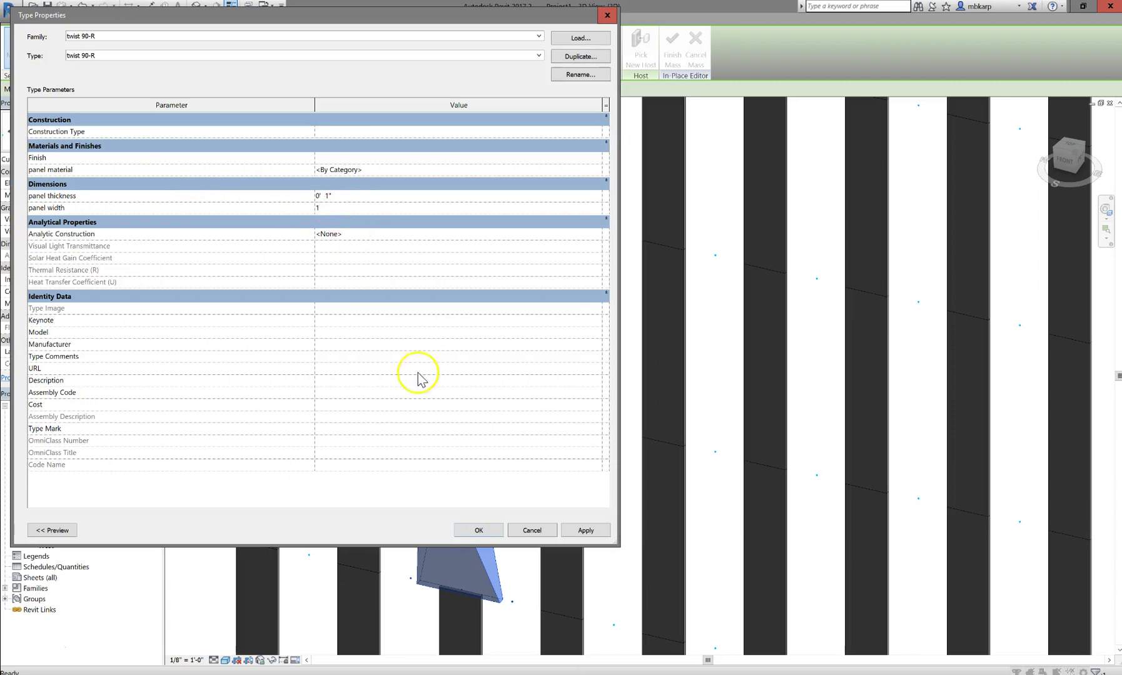
left_click(475, 531)
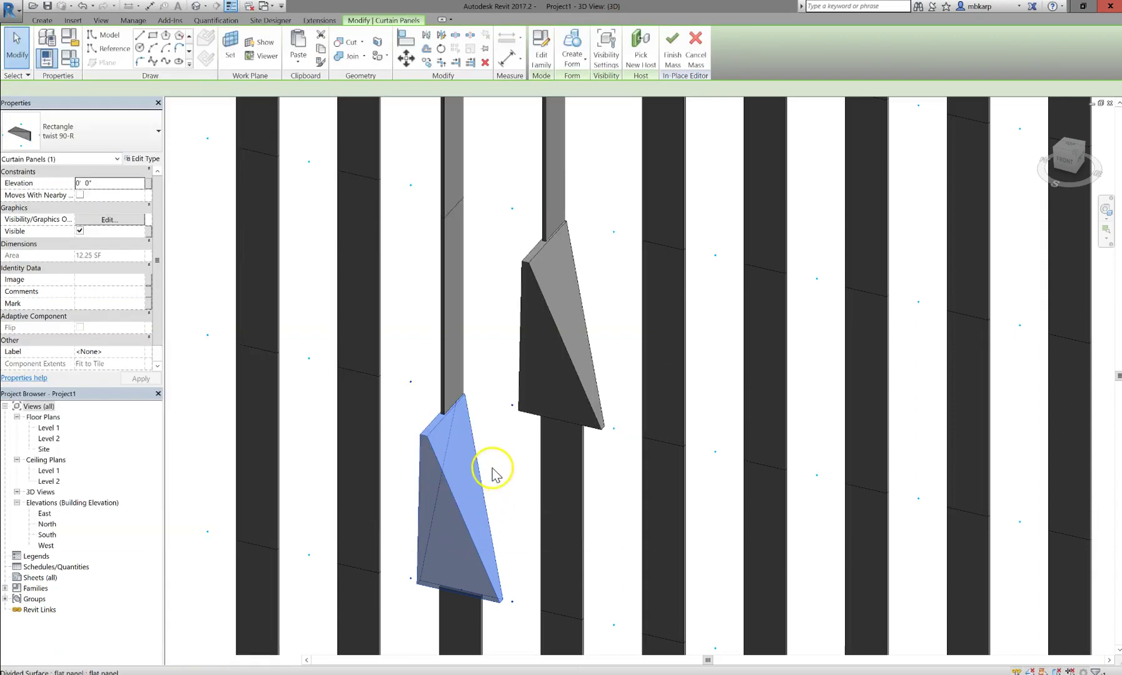
left_click(501, 461)
scroll(500, 461, "down", 6)
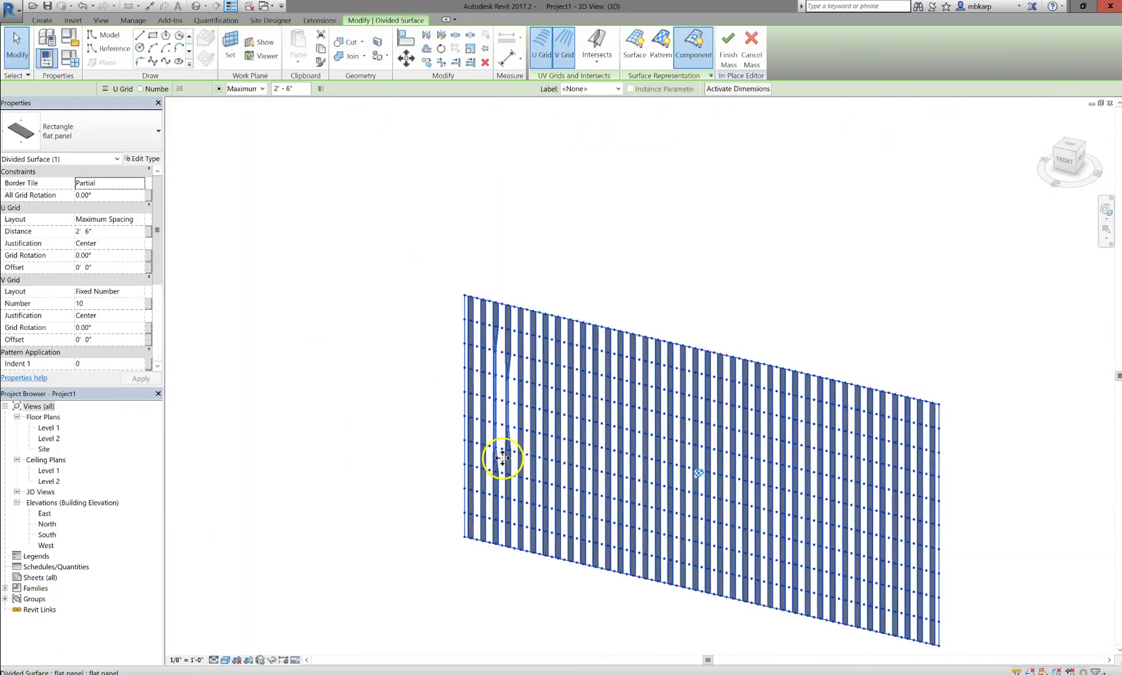
- Reselect the divided surface and set its U Grid distance to 1' 3"
key("Escape")
middle_click_drag(519, 494, 466, 325, "shift")
scroll(466, 326, "up", 3)
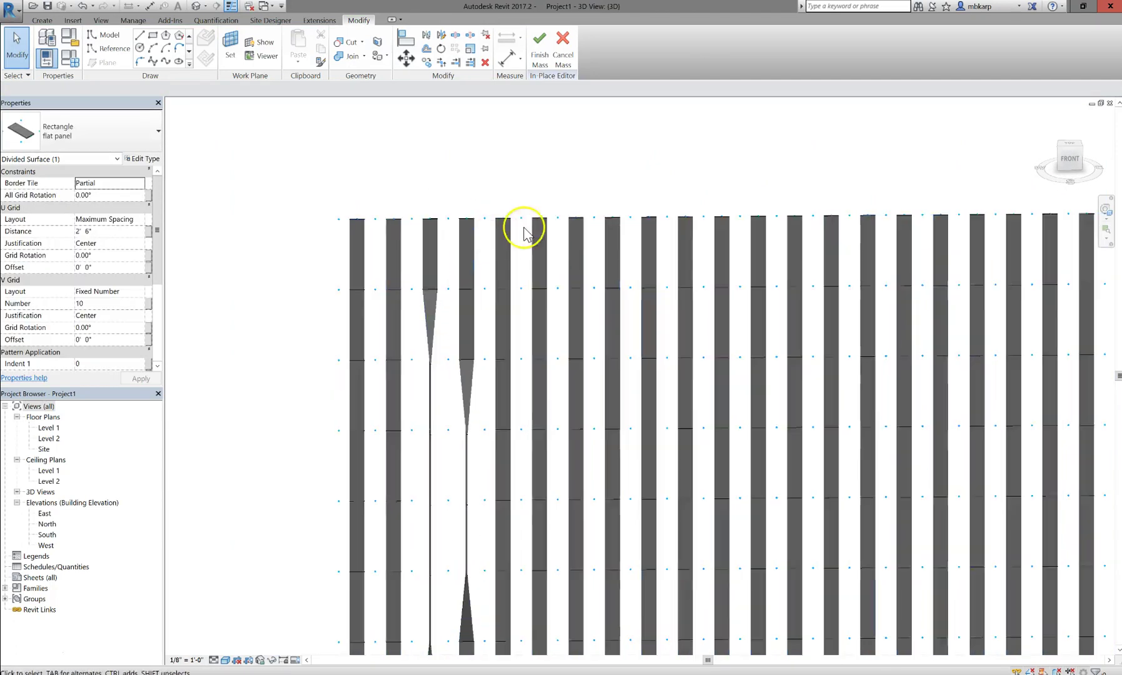
left_click(339, 244)
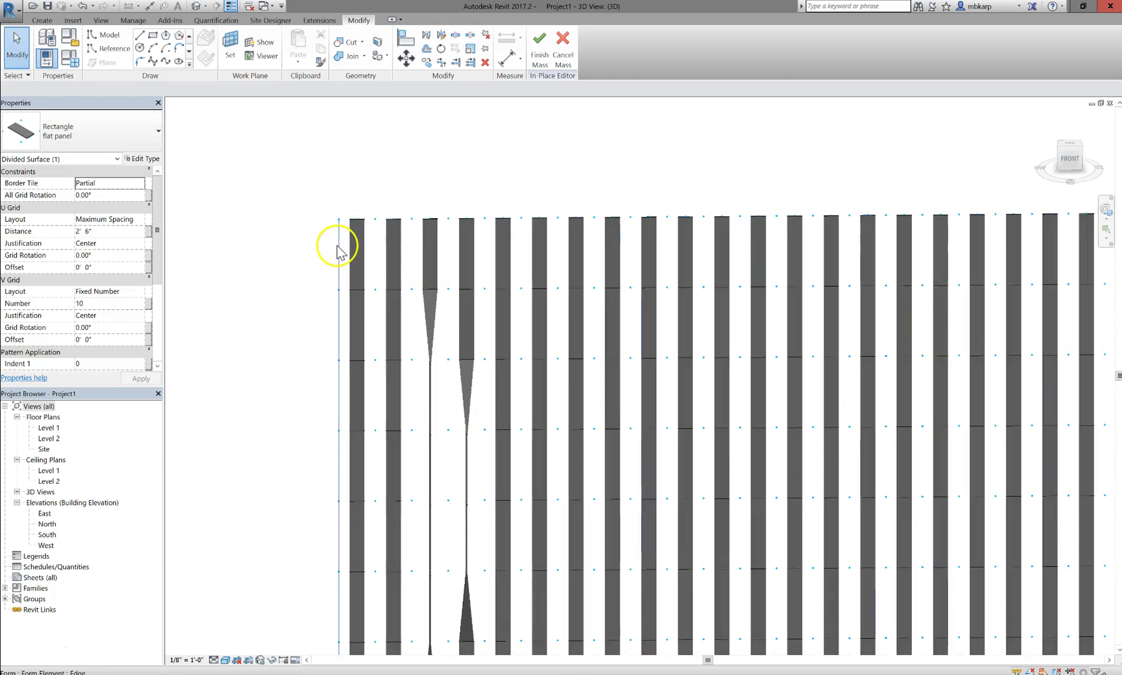
left_click(338, 244)
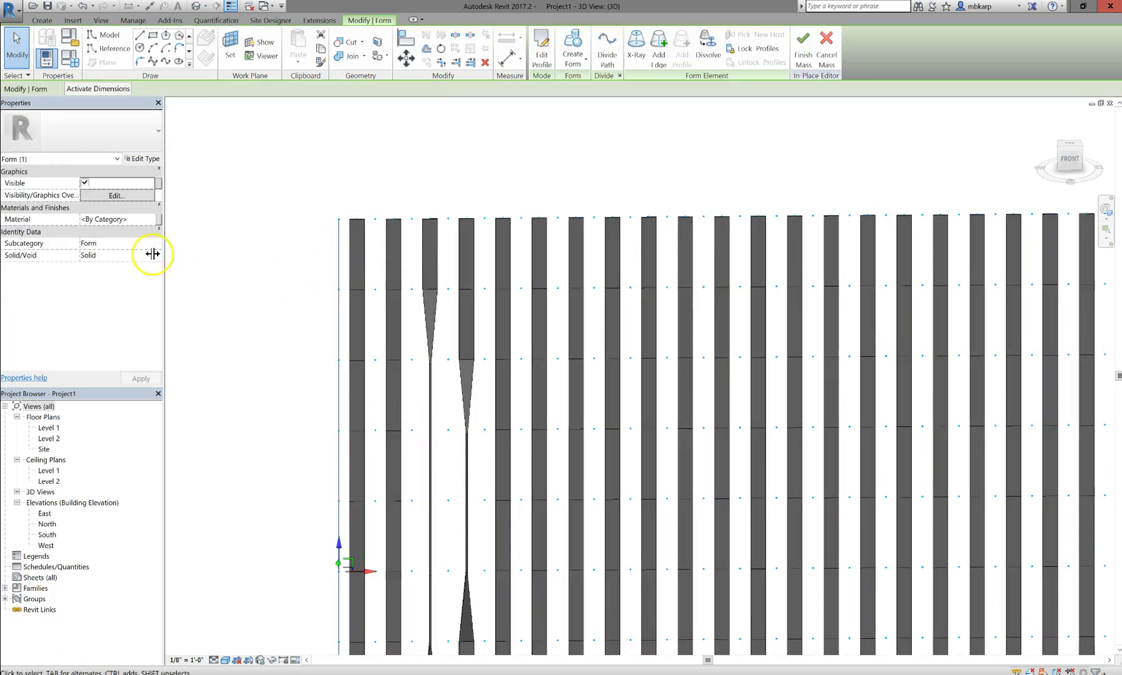
key("Escape")
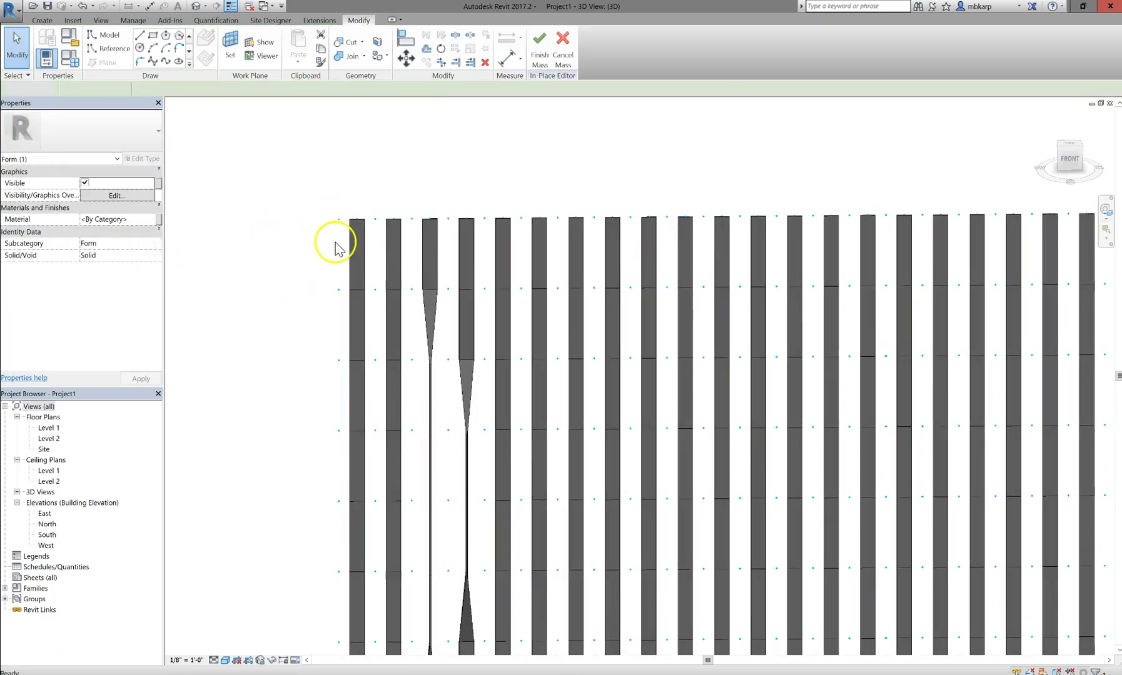
left_click(344, 296)
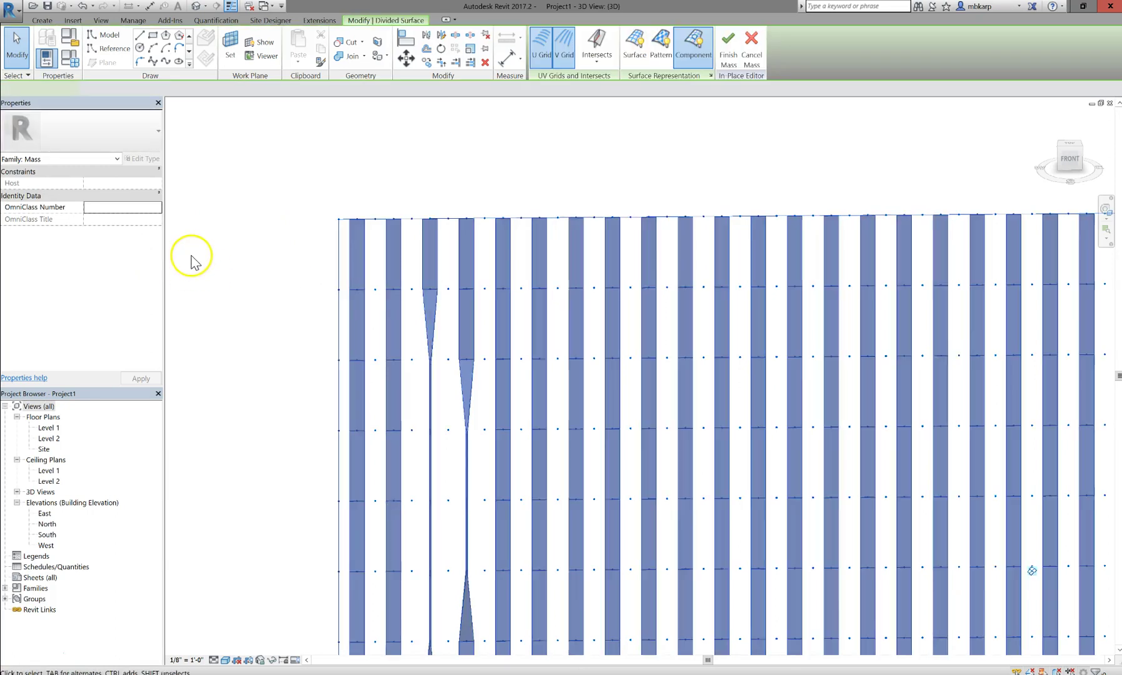
left_click(114, 231)
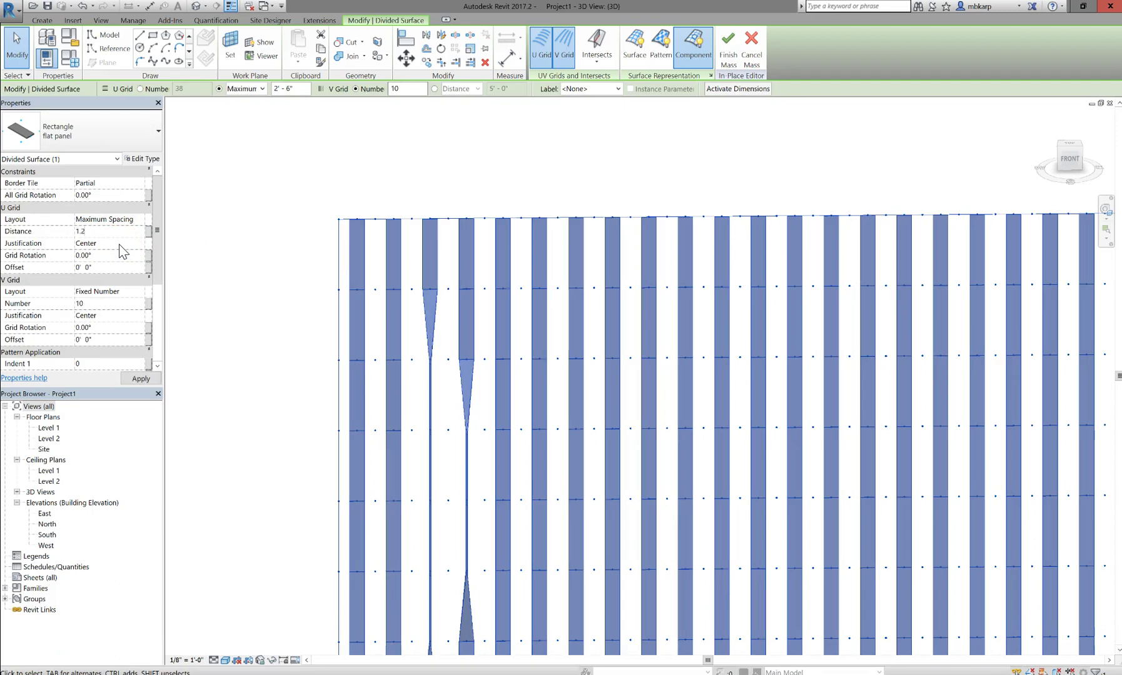
key("Return")
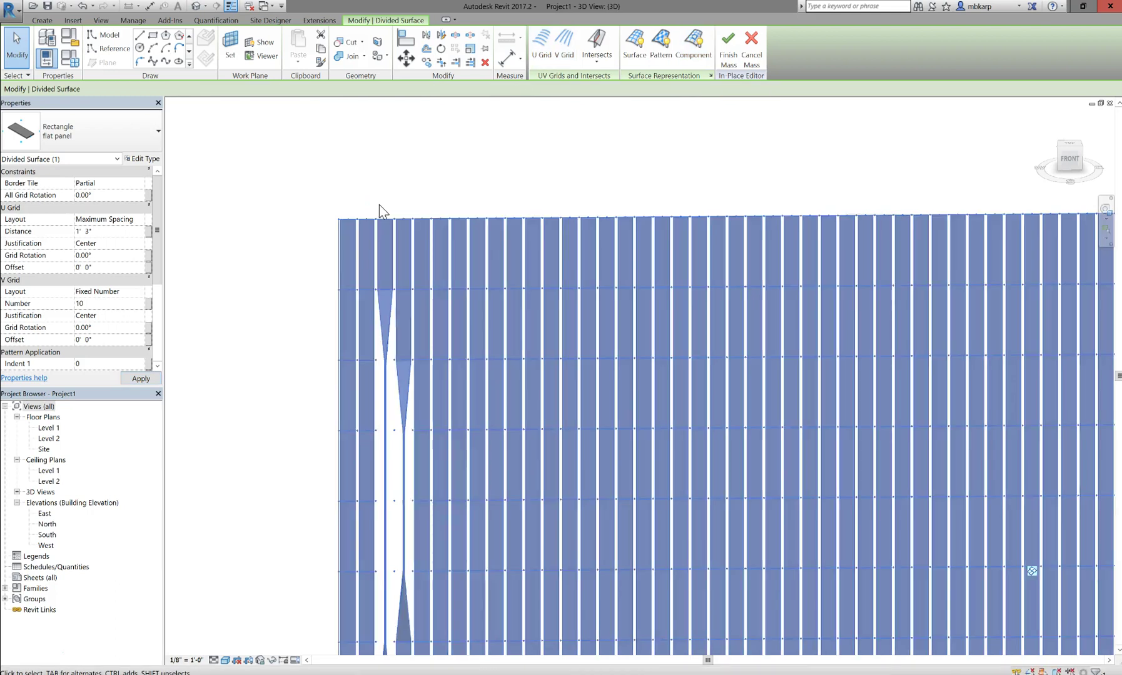
left_click(291, 338)
middle_click_drag(295, 333, 299, 187)
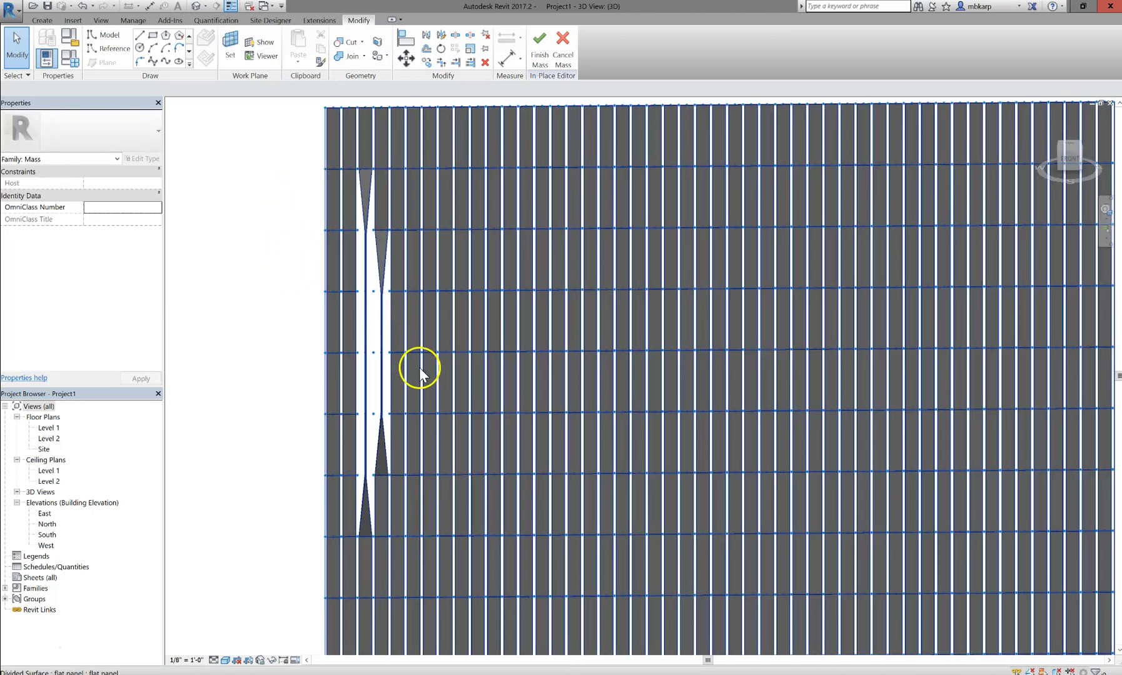
middle_click_drag(430, 366, 408, 320, "shift")
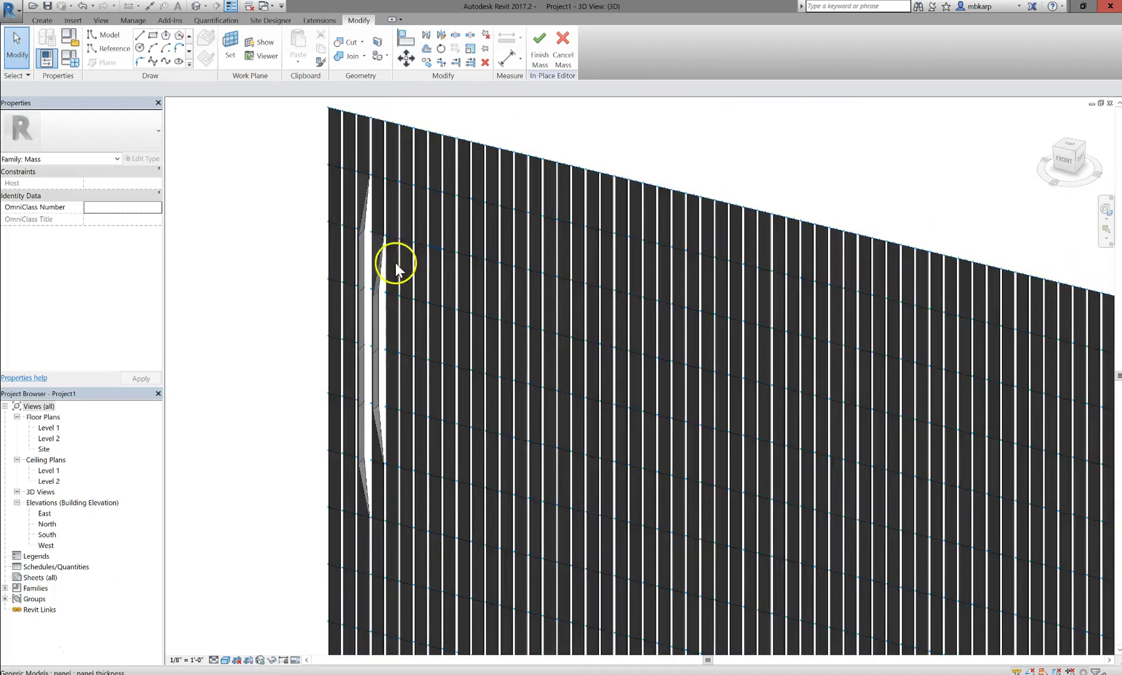
scroll(535, 405, "down", 2)
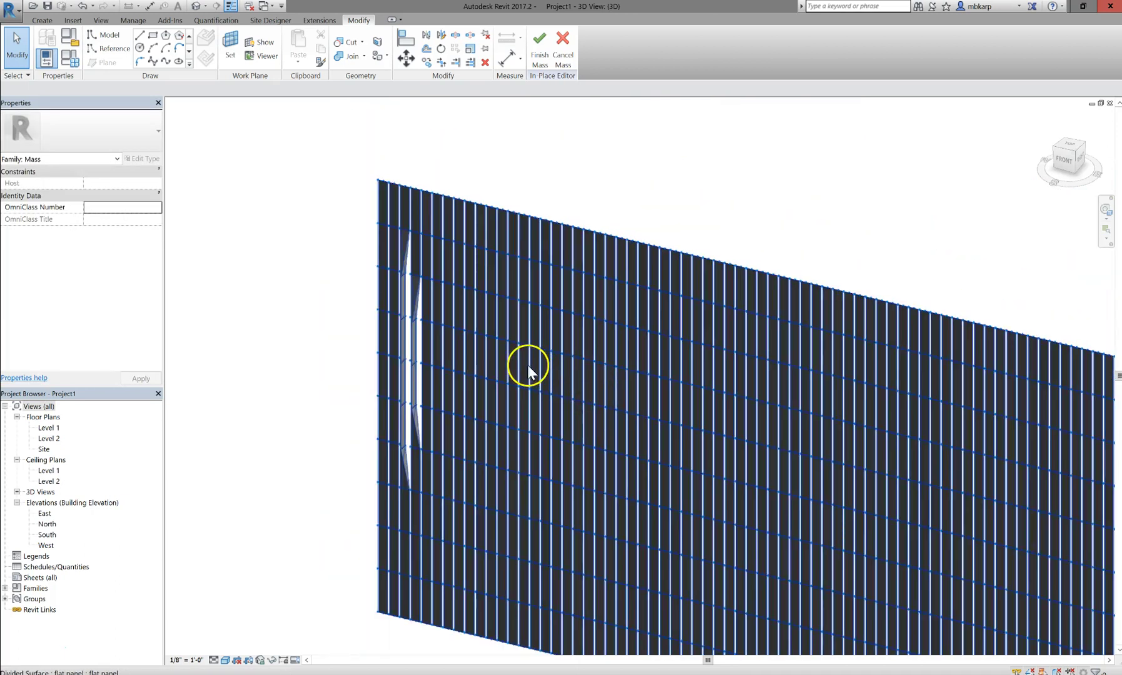
scroll(527, 368, "down", 2)
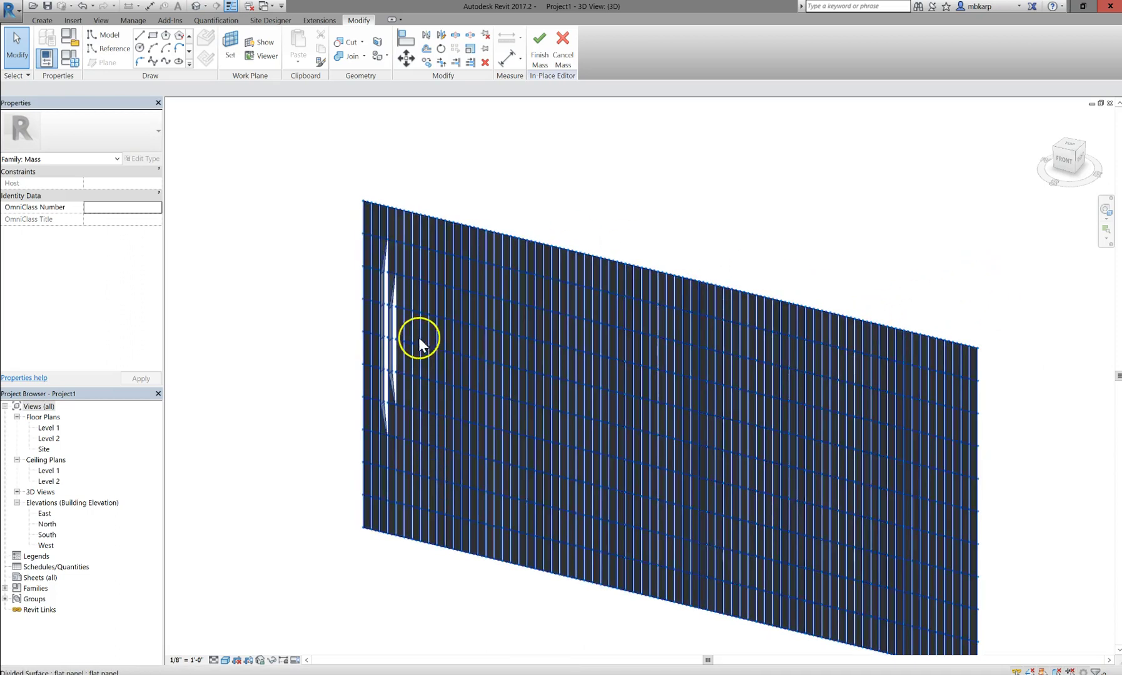
scroll(401, 335, "up", 3)
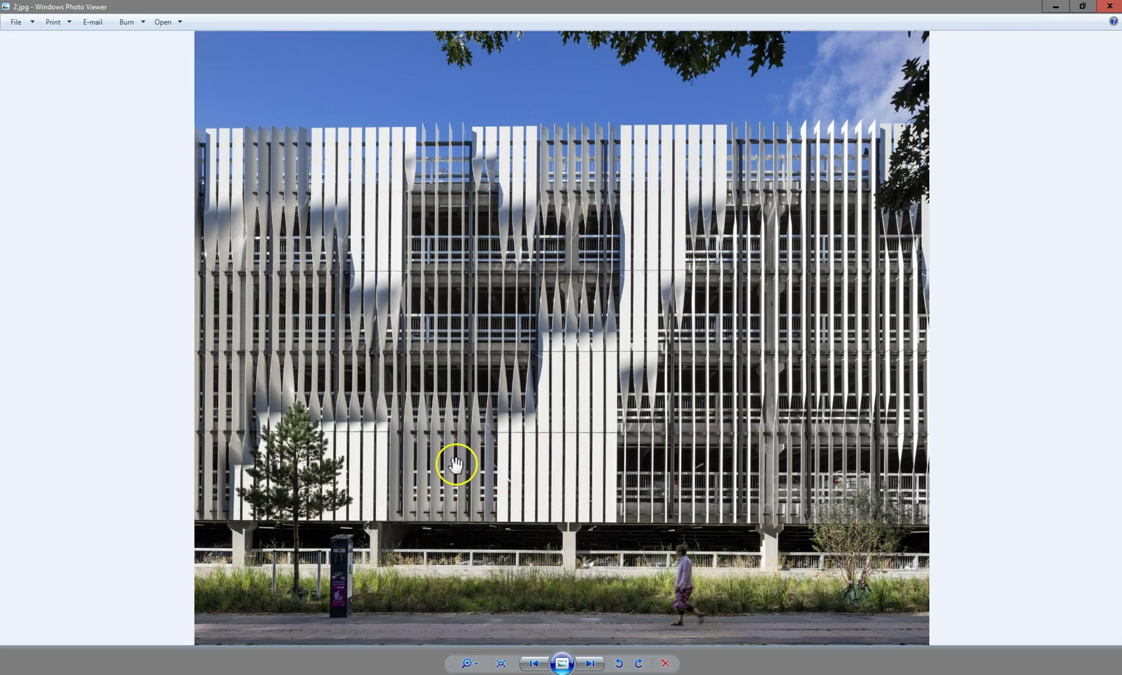
- Zoom in on the reference photo's twisting vertical fins, then return to the Revit 3D view
scroll(430, 476, "up", 5)
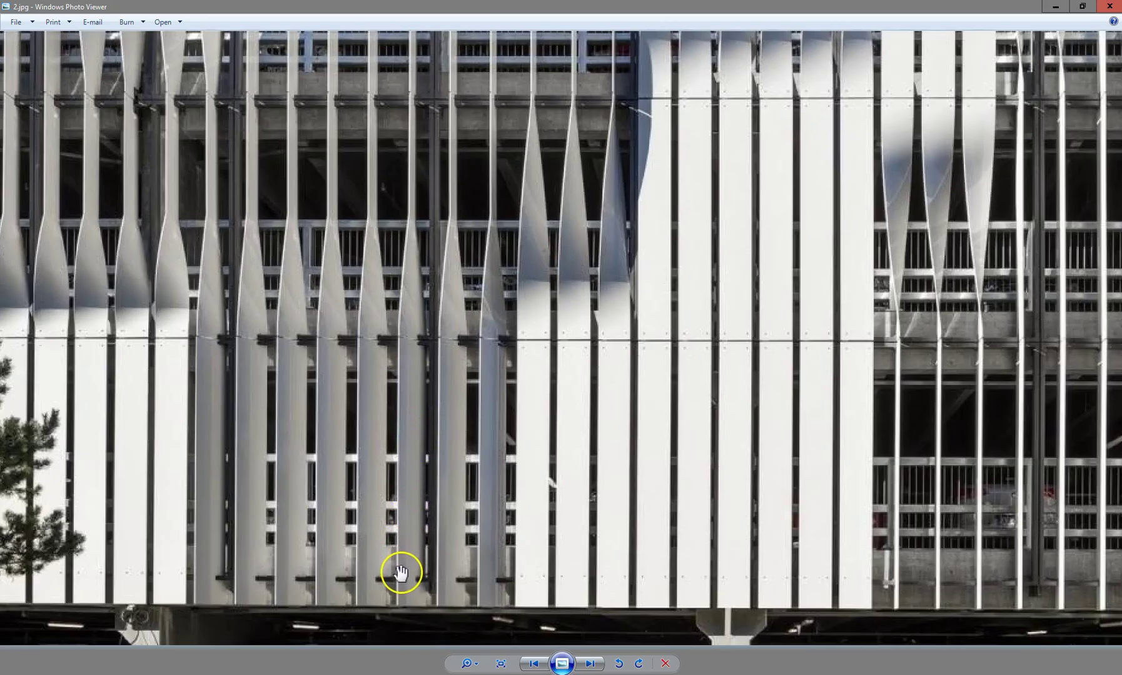
scroll(403, 566, "down", 4)
scroll(427, 412, "up", 6)
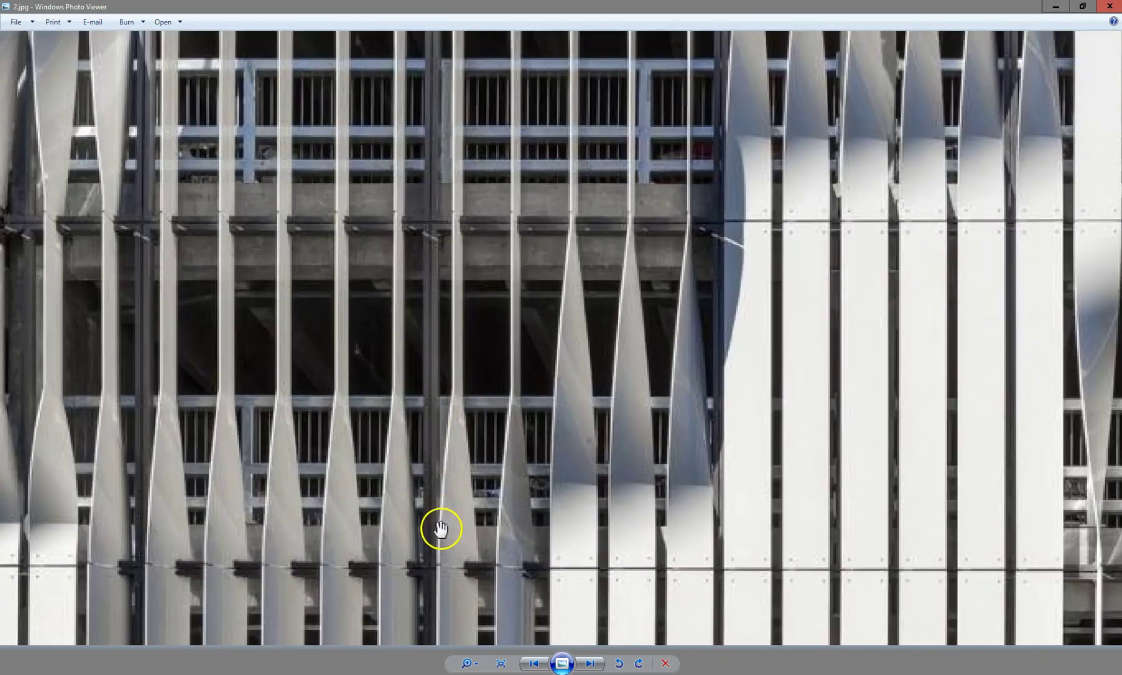
scroll(518, 358, "down", 3)
scroll(618, 378, "up", 2)
scroll(520, 401, "down", 2)
scroll(582, 366, "up", 2)
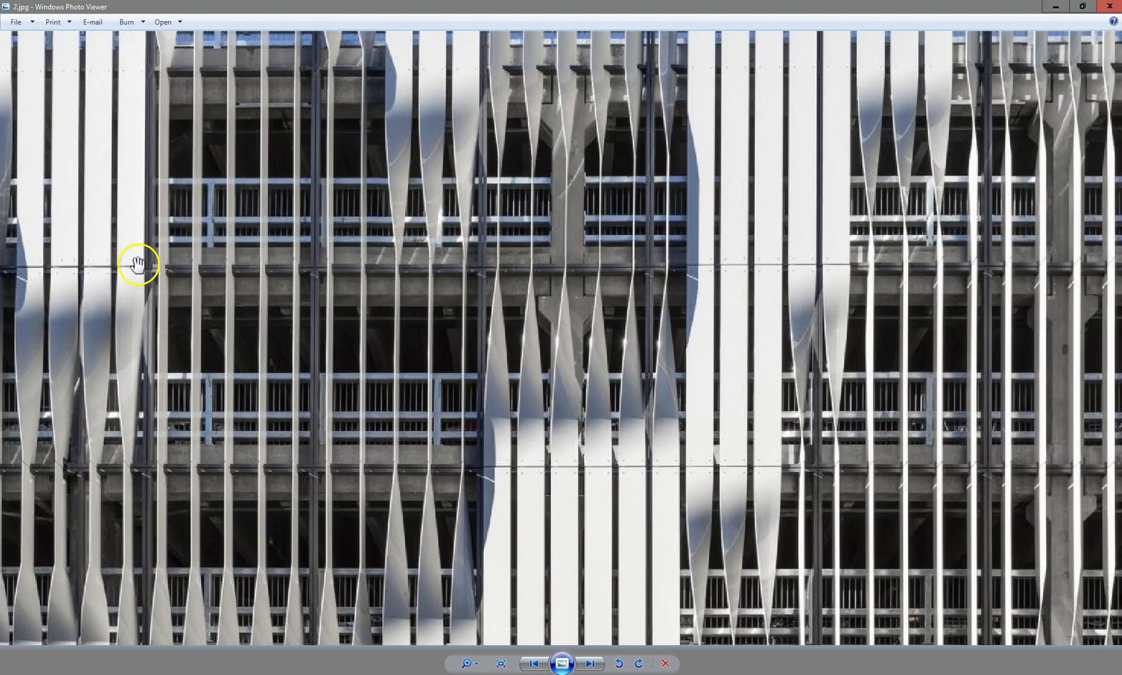
scroll(137, 264, "up", 2)
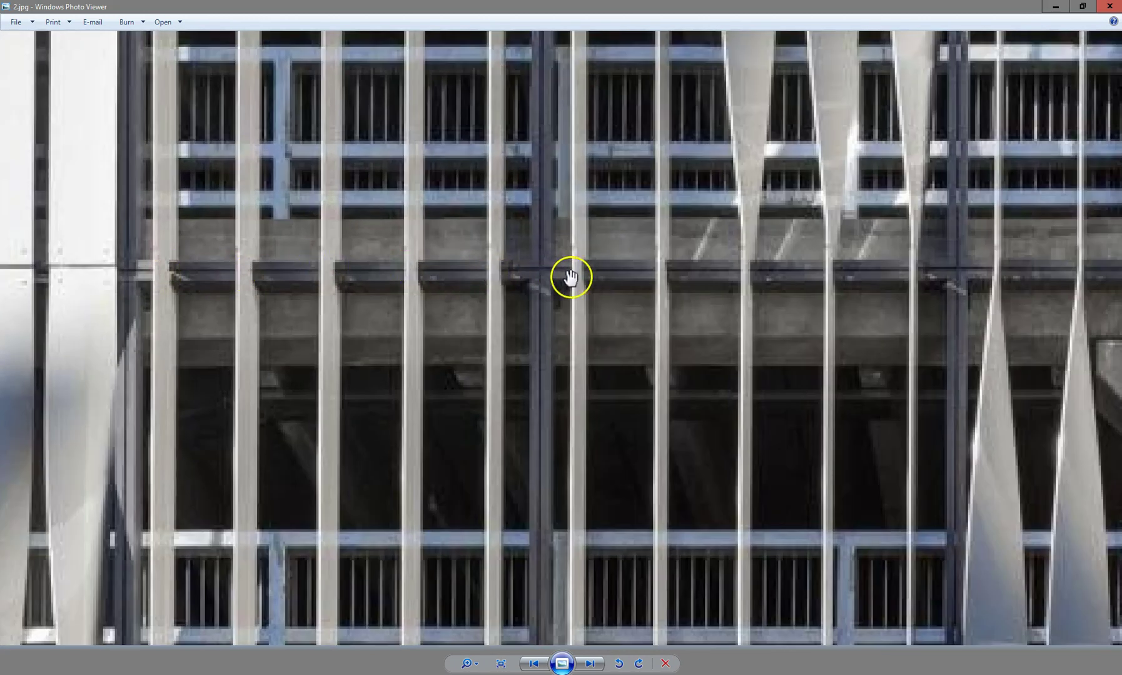
scroll(590, 279, "down", 5)
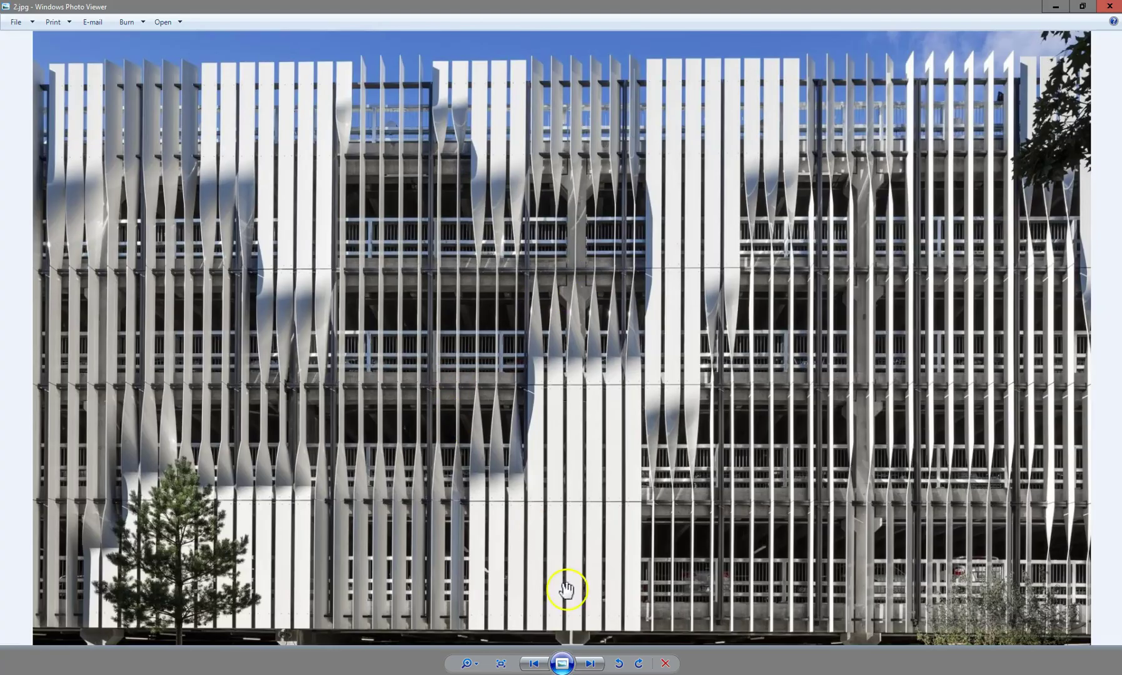
key("alt+Tab")
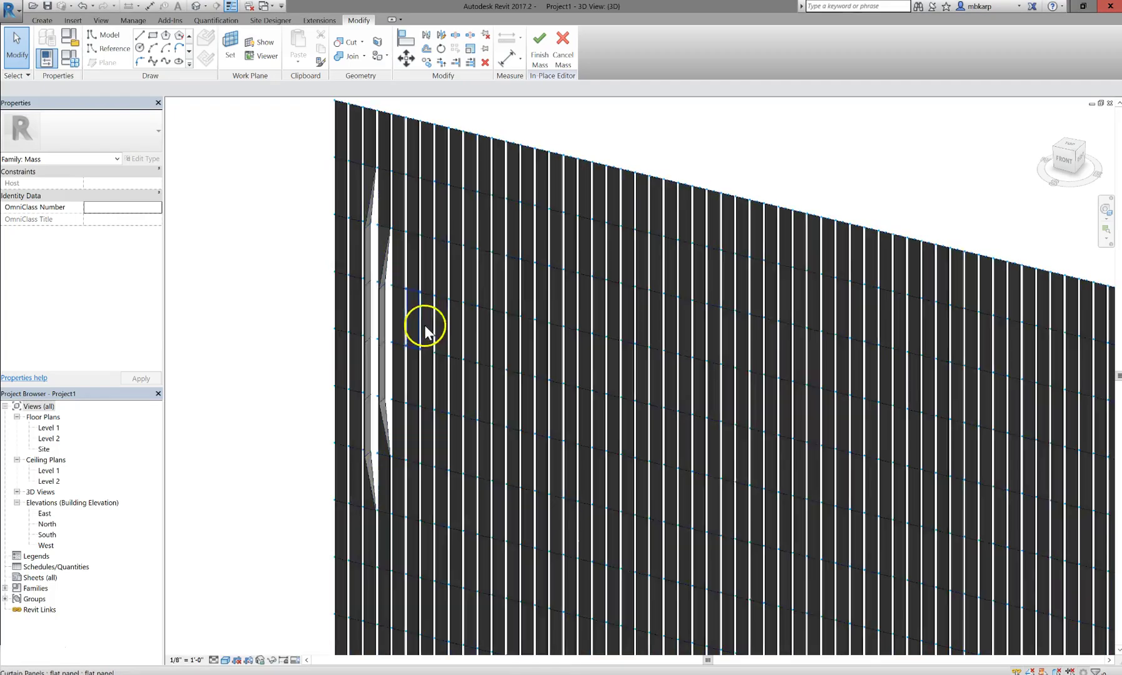
scroll(519, 334, "down", 3)
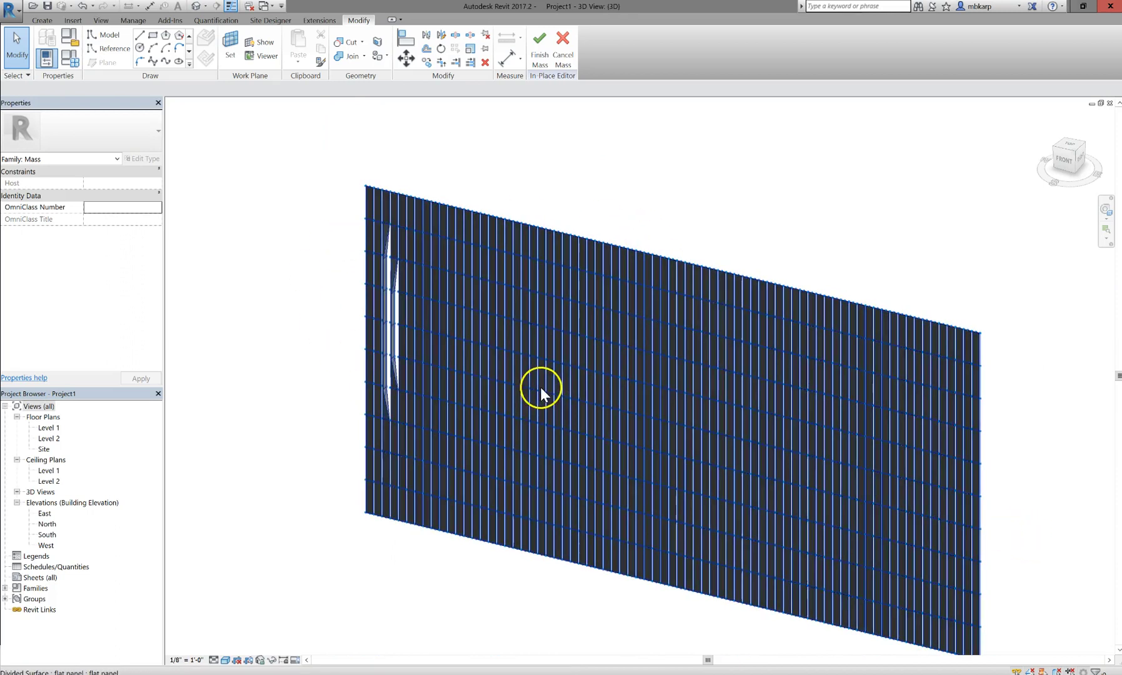
middle_click_drag(431, 440, 586, 431, "shift")
scroll(360, 474, "up", 5)
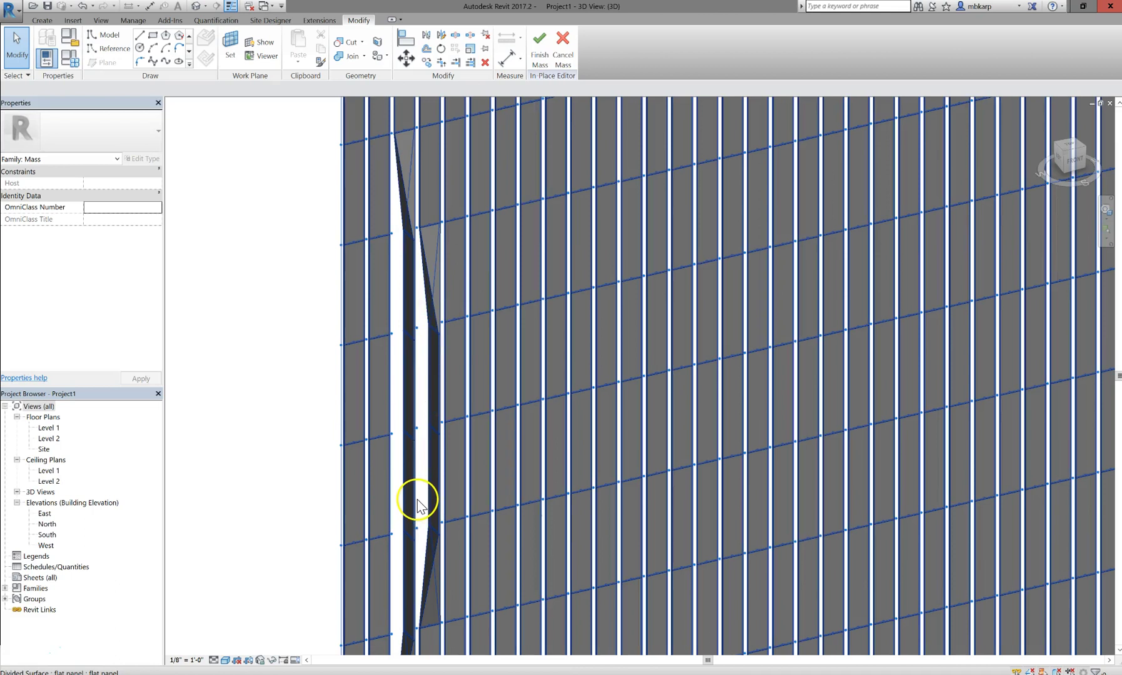
scroll(417, 488, "down", 2)
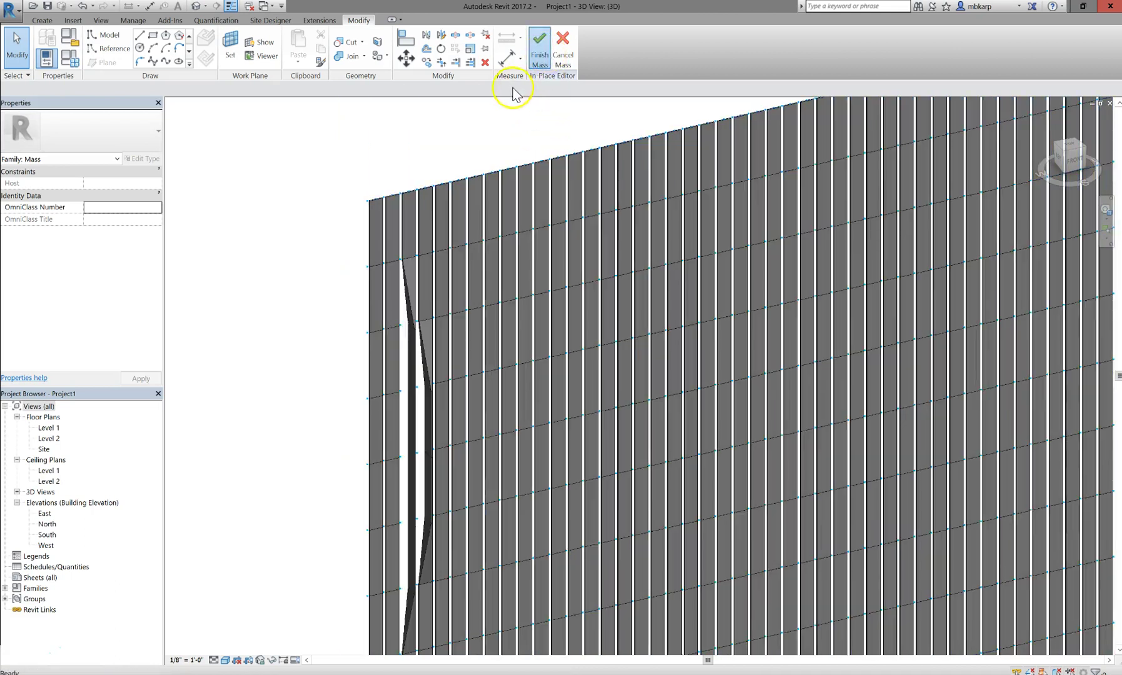